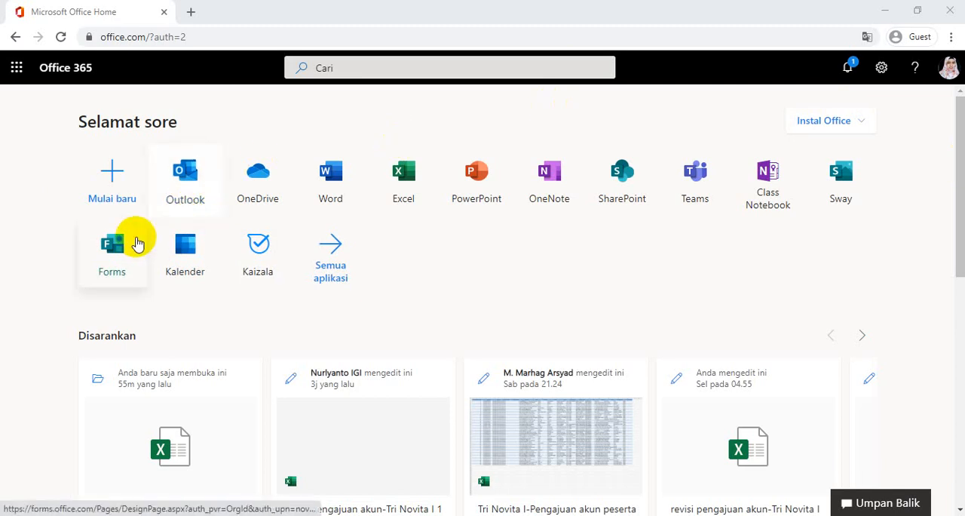
Open Microsoft Forms from the Office 365 home page, dismiss the translation prompt, and create a new quiz
{"action": "left_click", "coordinate": [111, 261]}
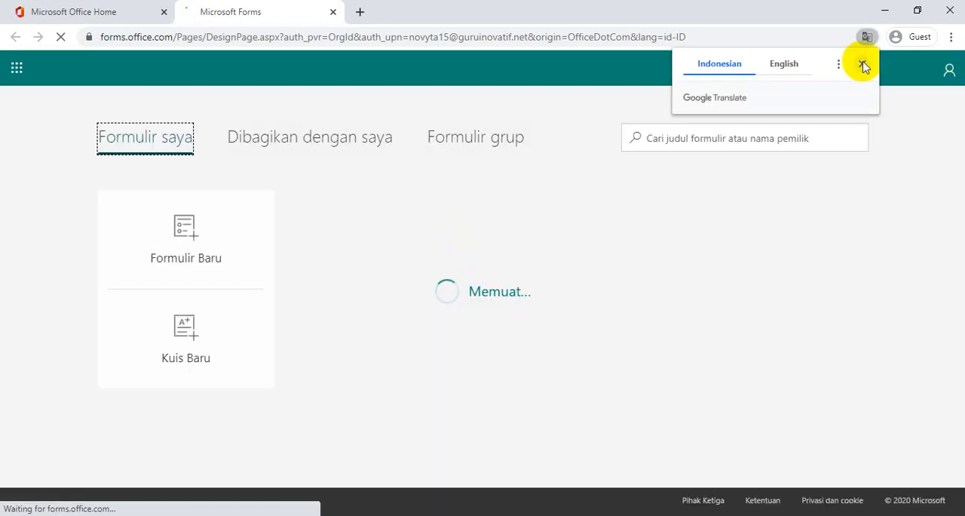
{"action": "left_click", "coordinate": [862, 65]}
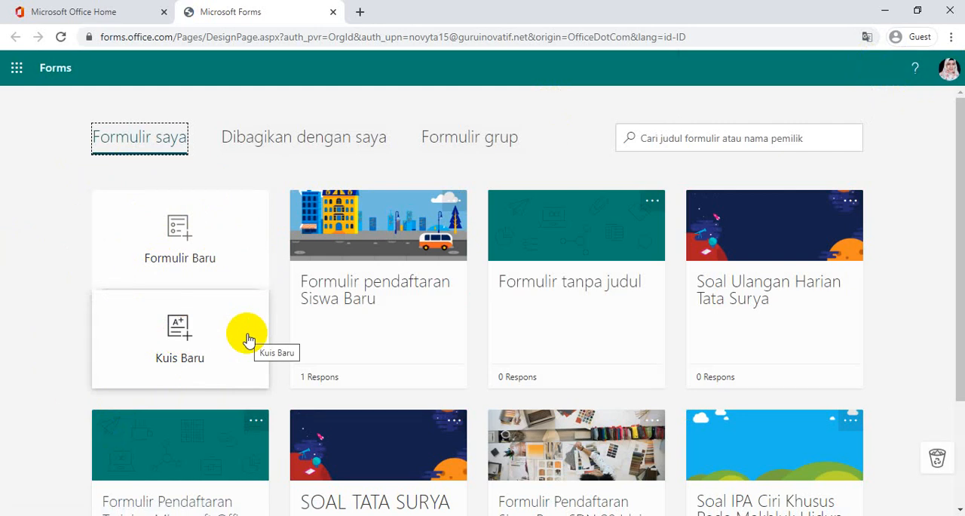
{"action": "left_click", "coordinate": [174, 337]}
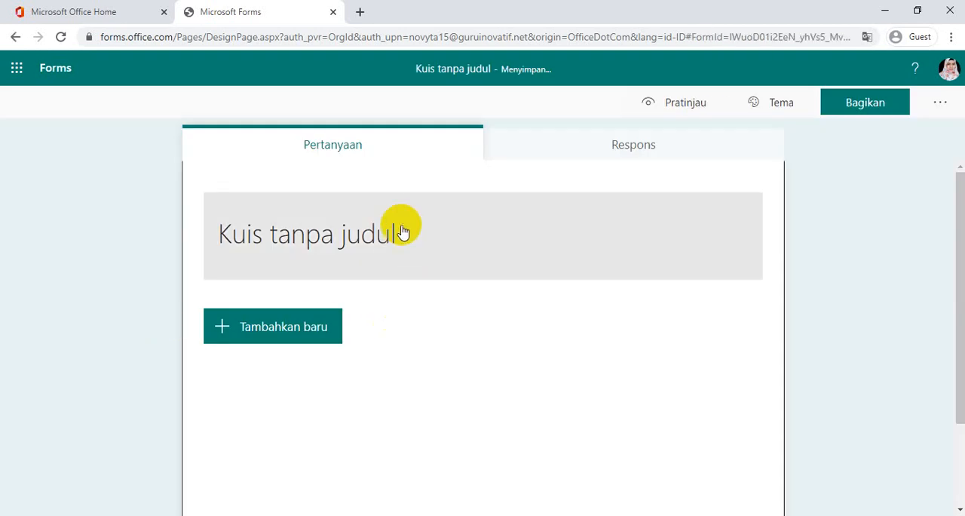
Replace the quiz's default title with "Soal Ulangan Harian Materi Ciri Khusus Pada Makhluk Hidup"
{"action": "left_click", "coordinate": [395, 234]}
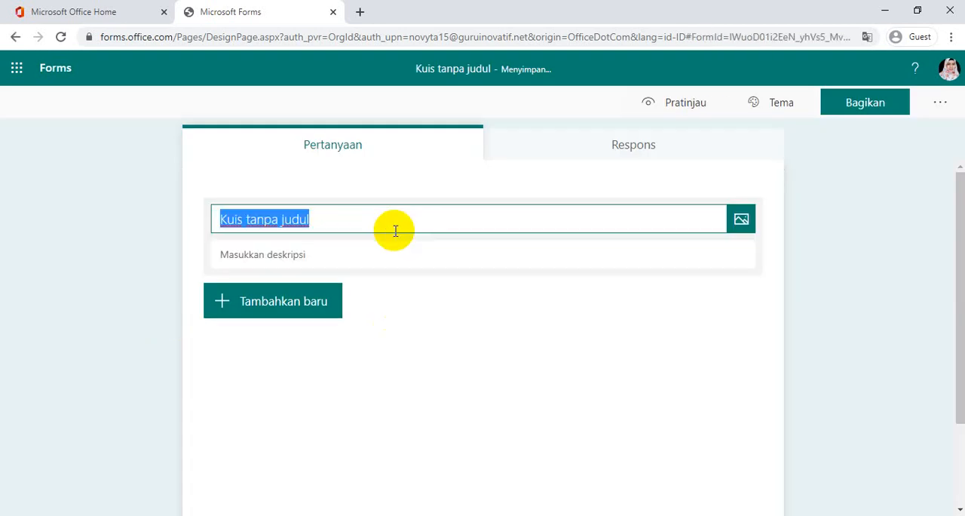
{"action": "key", "text": "BackSpace"}
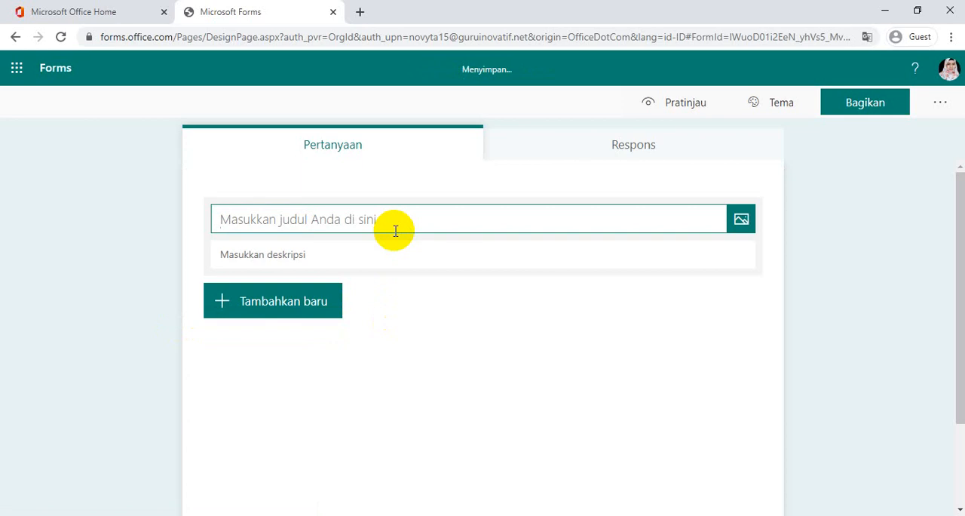
{"action": "type", "text": "Soal"}
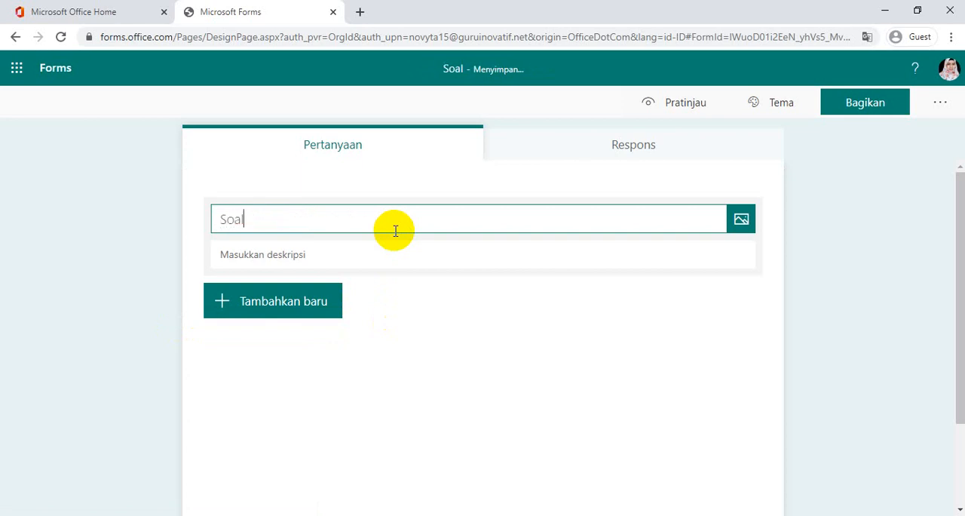
{"action": "type", "text": " Harian "}
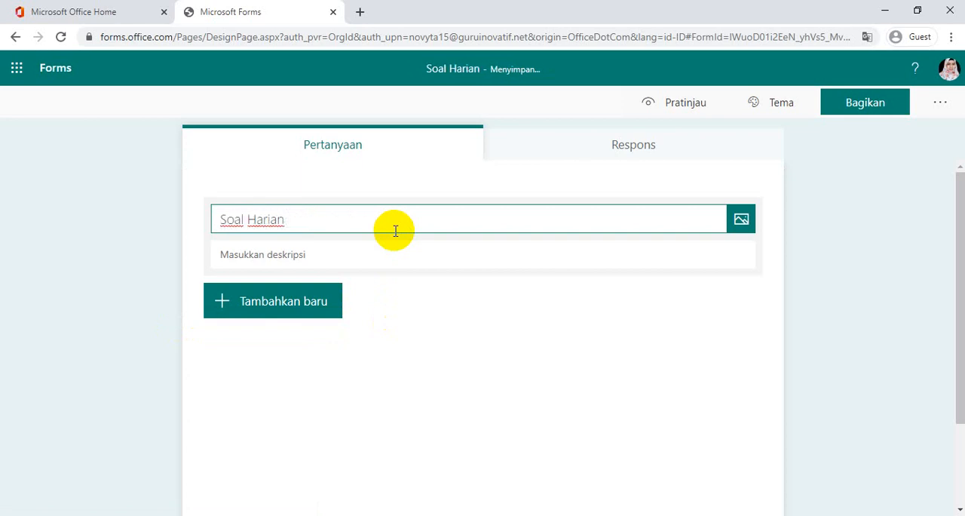
{"action": "type", "text": "Mater"}
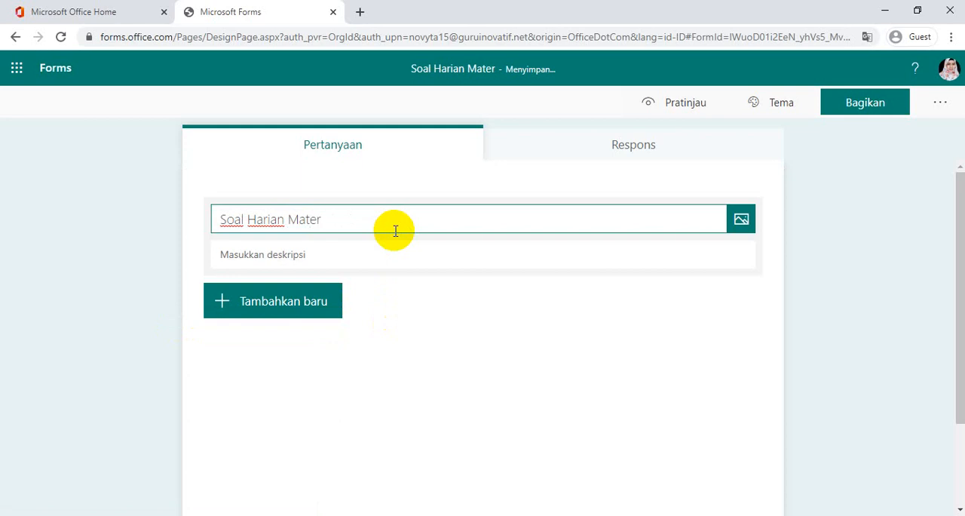
{"action": "key", "text": "BackSpace"}
{"action": "key", "text": "BackSpace"}
{"action": "key", "text": "BackSpace"}
{"action": "key", "text": "BackSpace"}
{"action": "key", "text": "BackSpace"}
{"action": "key", "text": "BackSpace"}
{"action": "key", "text": "BackSpace"}
{"action": "key", "text": "BackSpace"}
{"action": "key", "text": "BackSpace"}
{"action": "key", "text": "BackSpace"}
{"action": "key", "text": "BackSpace"}
{"action": "key", "text": "BackSpace"}
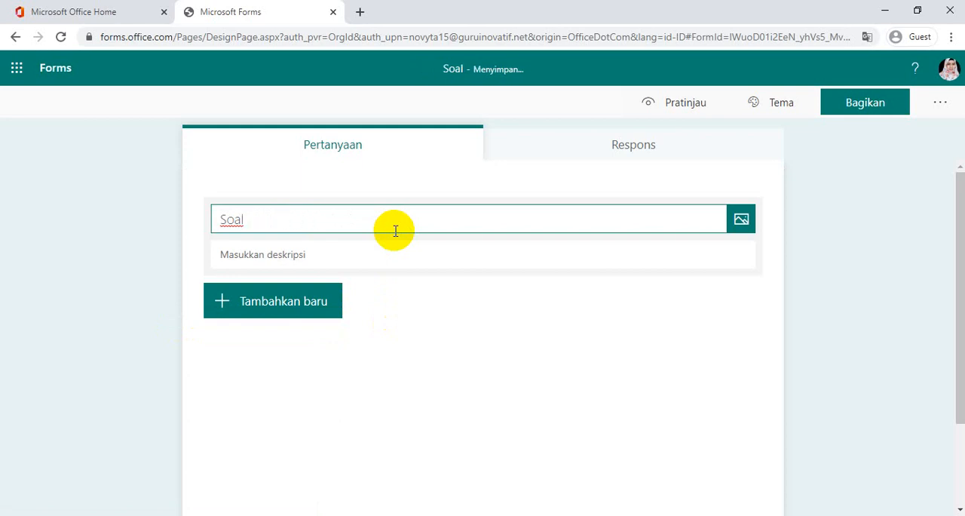
{"action": "type", "text": "Ulangan Hari"}
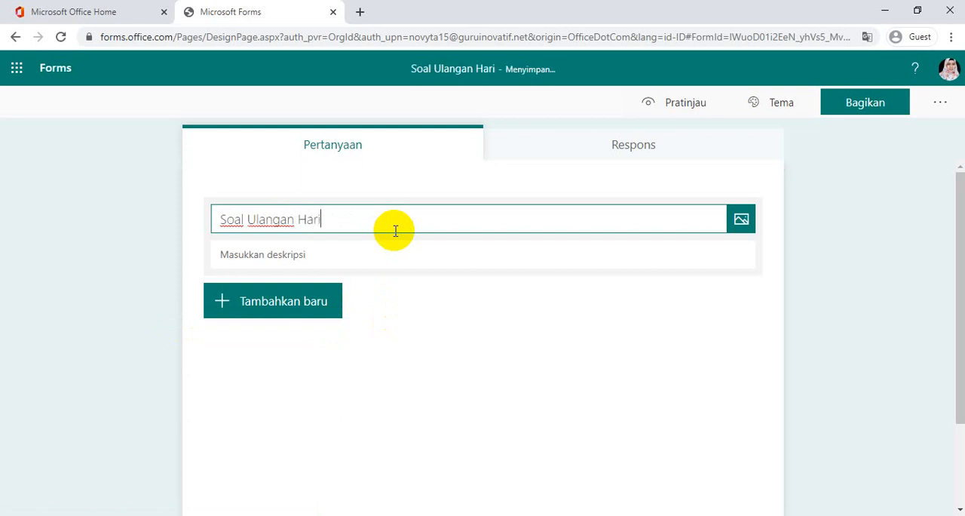
{"action": "type", "text": "an Materi "}
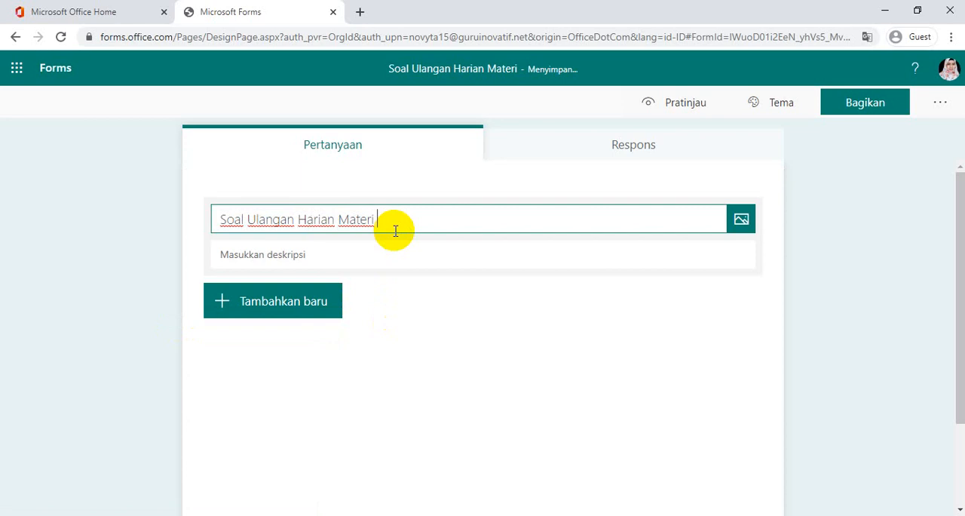
{"action": "type", "text": "Ciri Kh"}
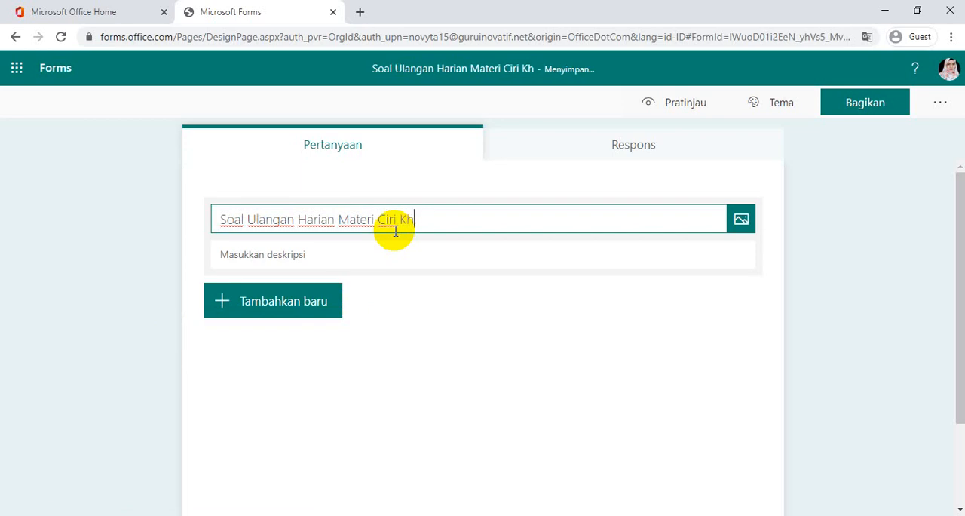
{"action": "type", "text": "usus Pada "}
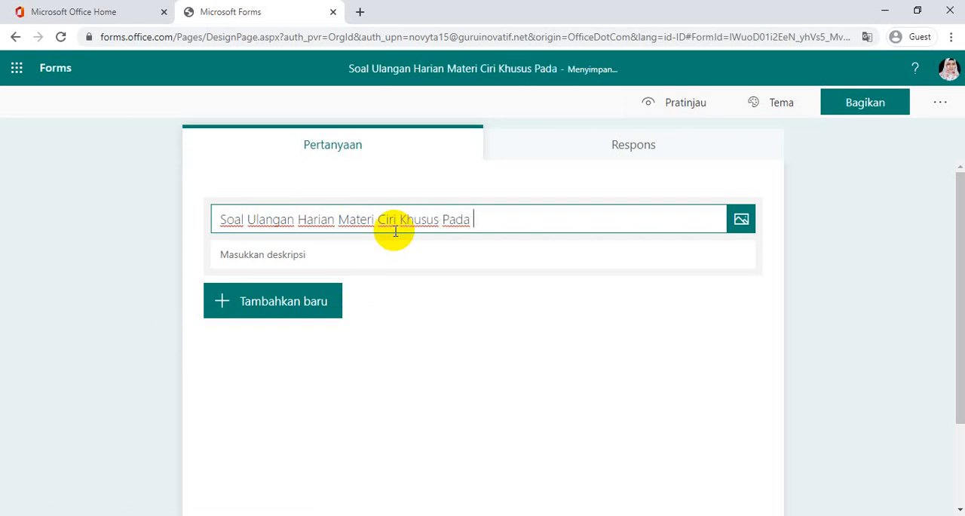
{"action": "type", "text": "Makhluk Hi"}
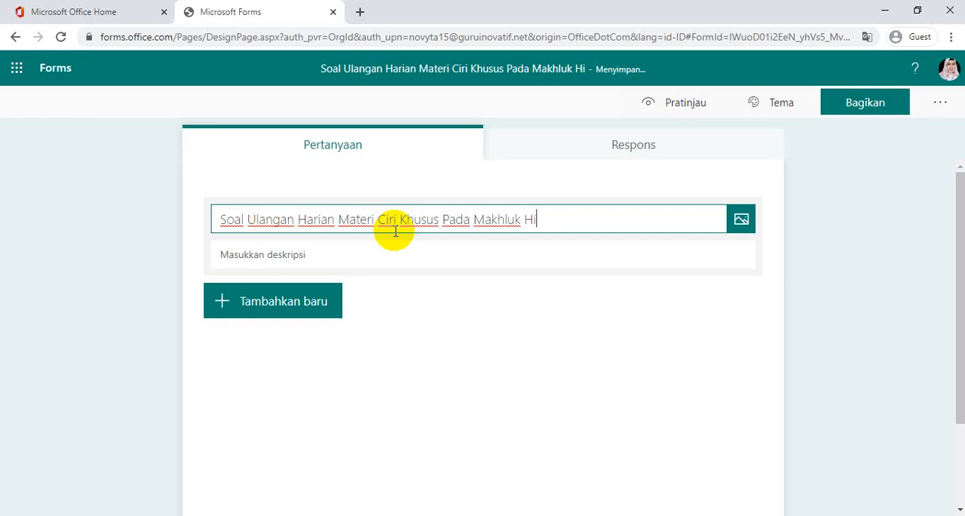
{"action": "type", "text": "dup"}
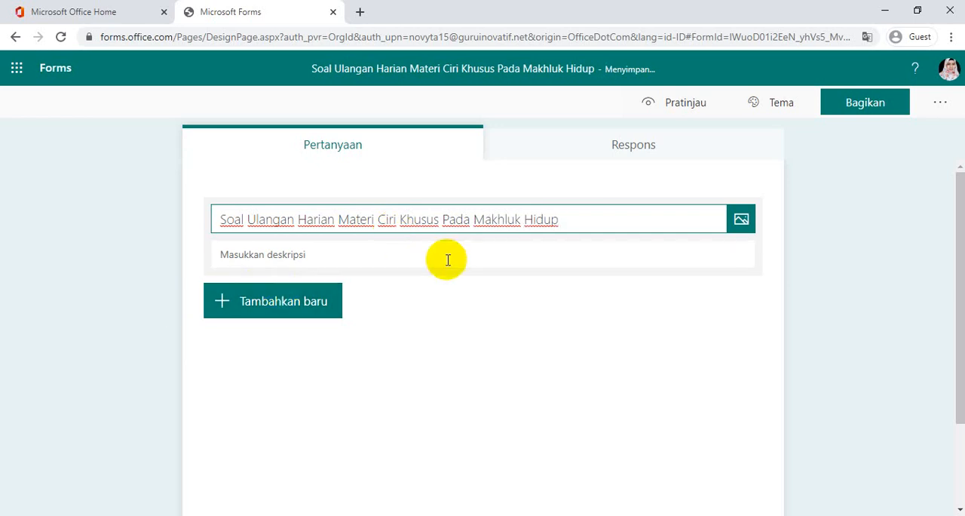
Enter "Pilihlah jawaban yang benar dari soal berikut" as the quiz description
{"action": "left_click", "coordinate": [368, 247]}
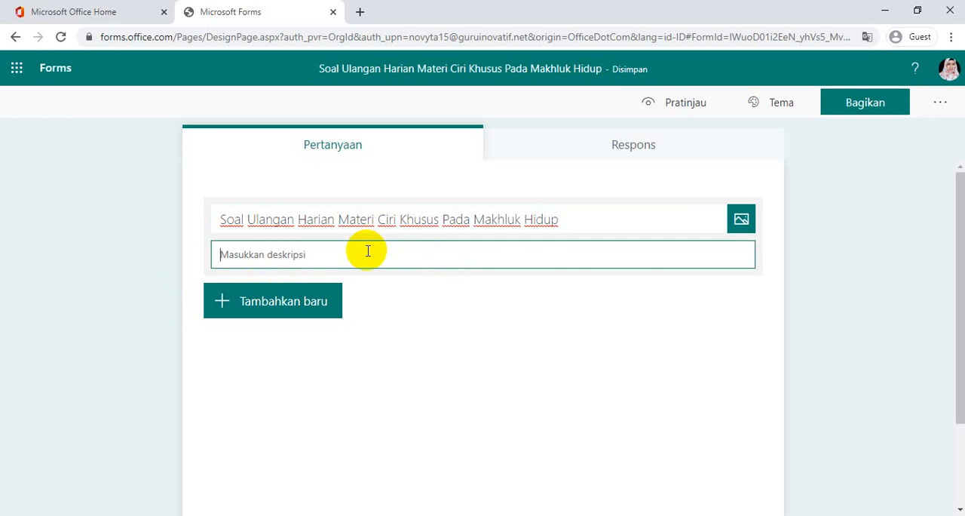
{"action": "type", "text": "P"}
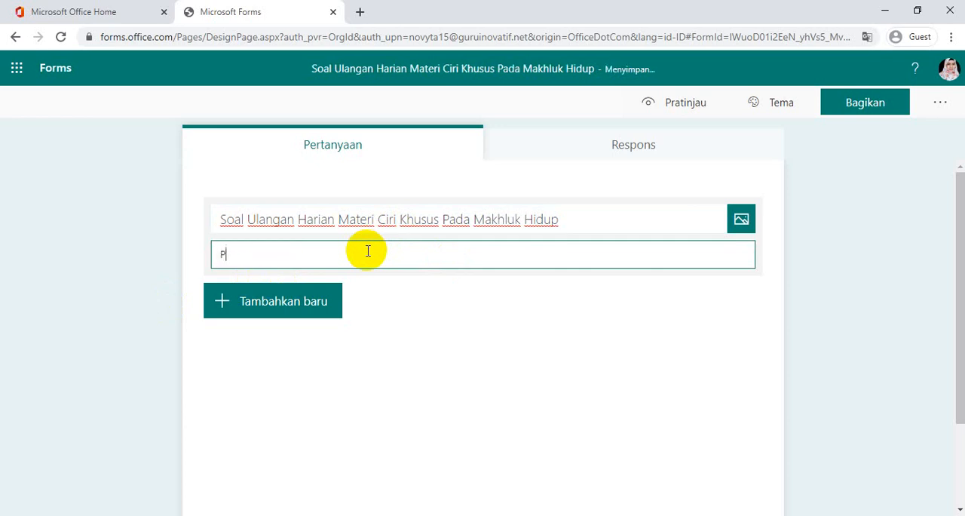
{"action": "type", "text": "ilihlah jawaban yang "}
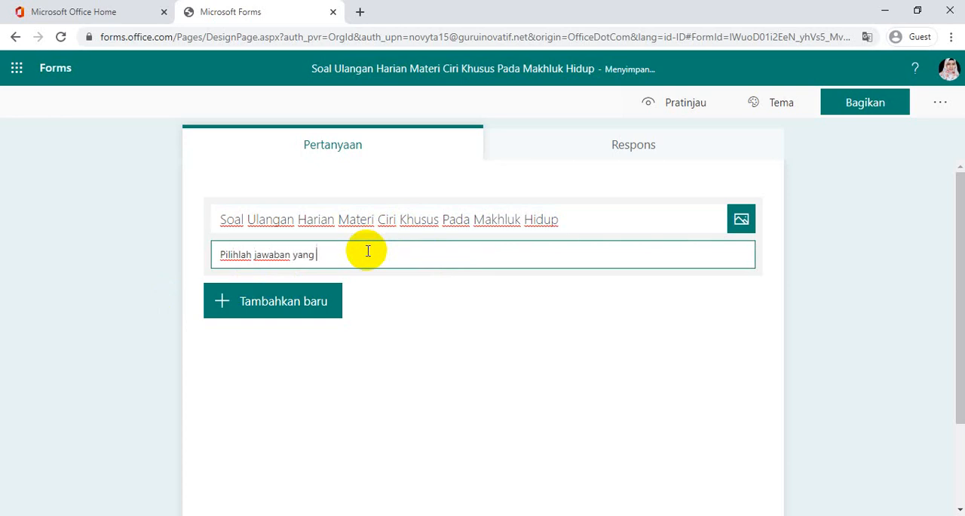
{"action": "type", "text": "benar dari soal berikut"}
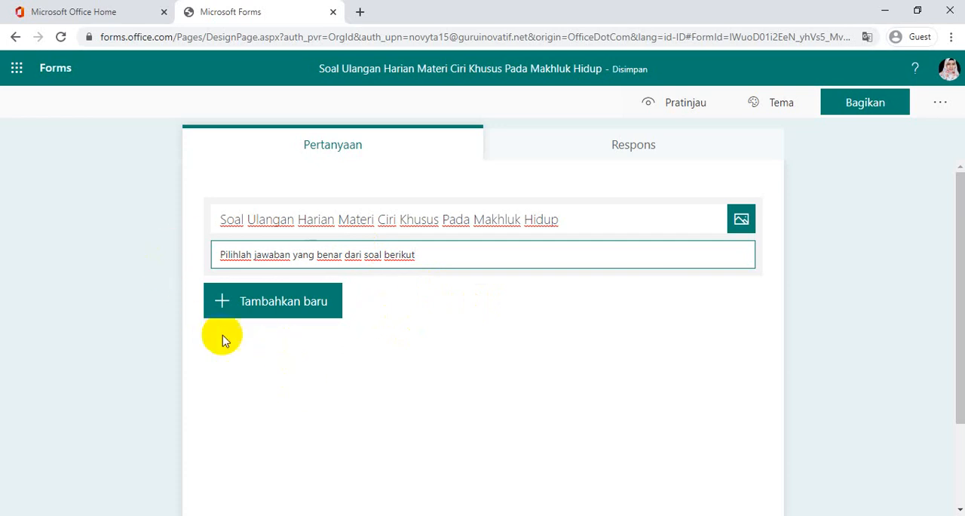
Add a text question titled "Nama" as the first question and make it required
{"action": "left_click", "coordinate": [236, 312]}
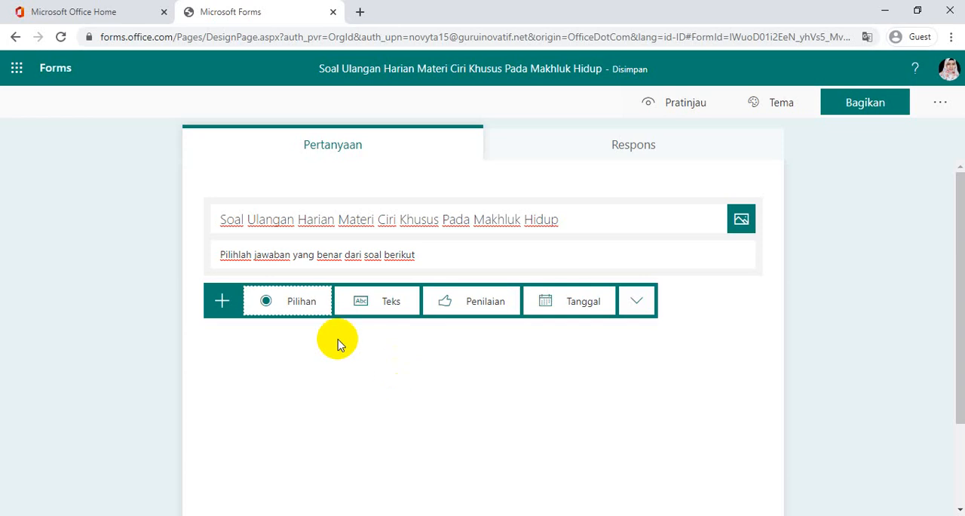
{"action": "left_click", "coordinate": [359, 303]}
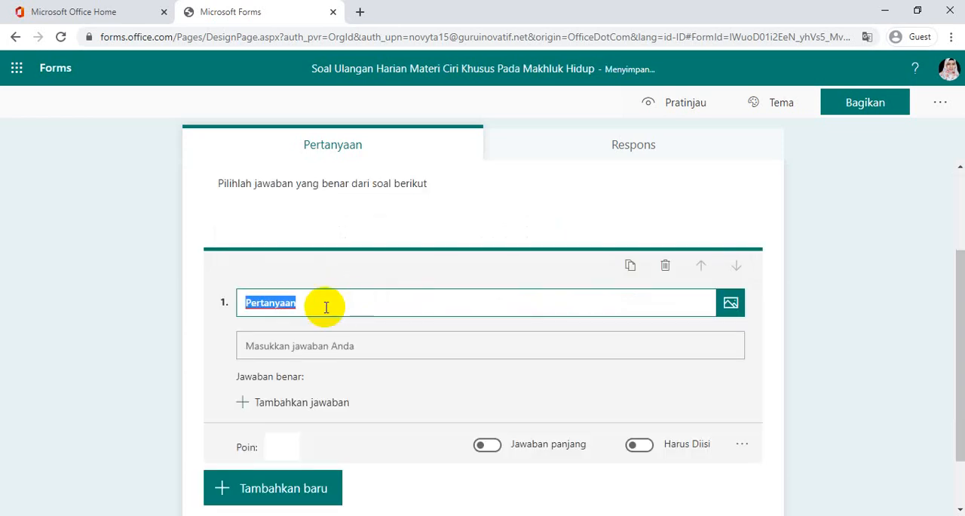
{"action": "key", "text": "BackSpace"}
{"action": "type", "text": "Nama"}
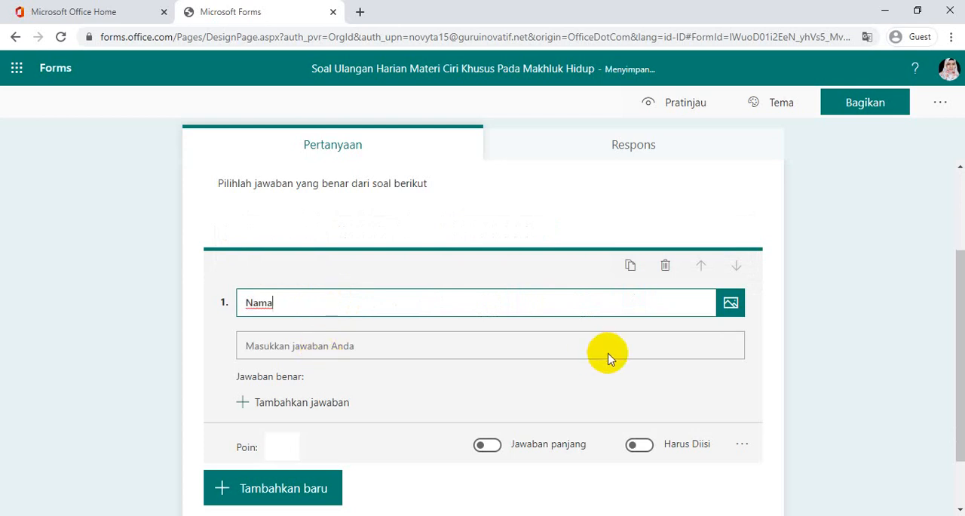
{"action": "left_click", "coordinate": [648, 450]}
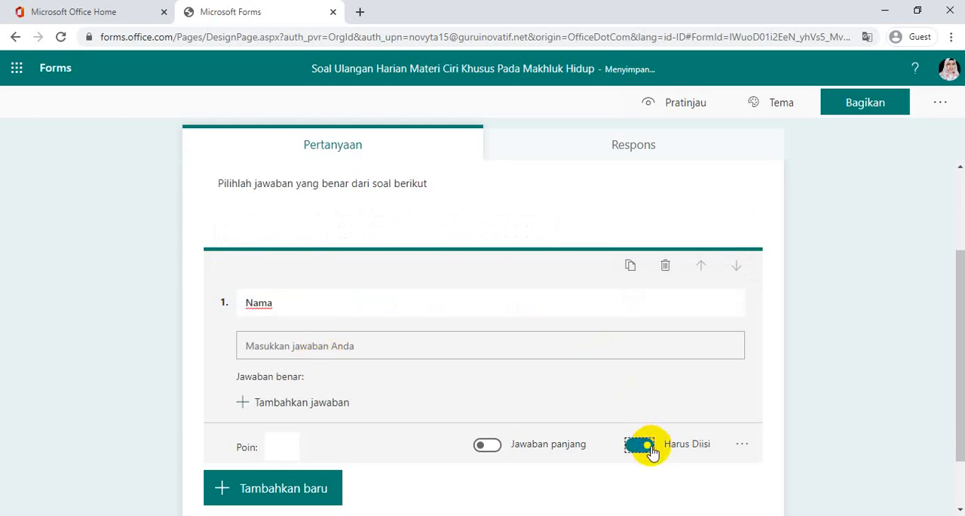
Add a subtitle to the "Nama" question reading "Contoh:" followed by a sample full name, and close the question editor
{"action": "left_click", "coordinate": [744, 447]}
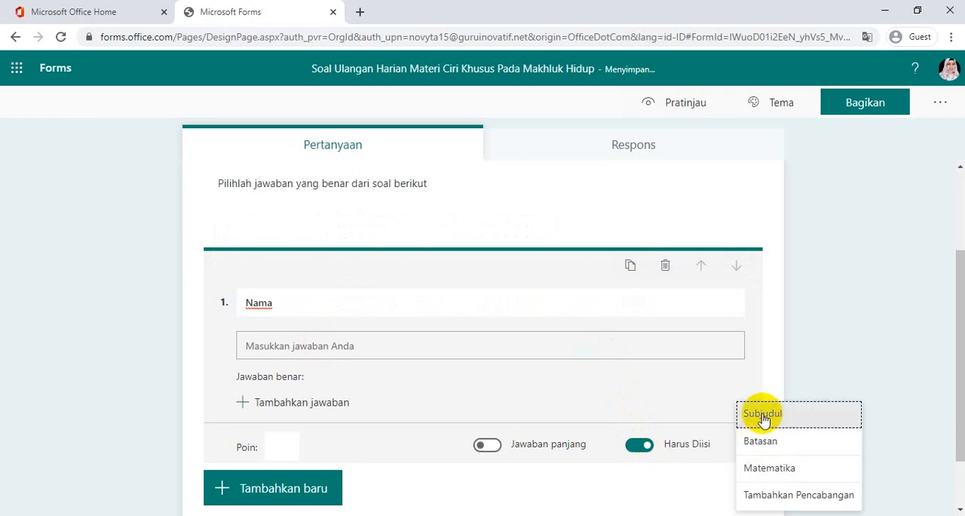
{"action": "left_click", "coordinate": [762, 414]}
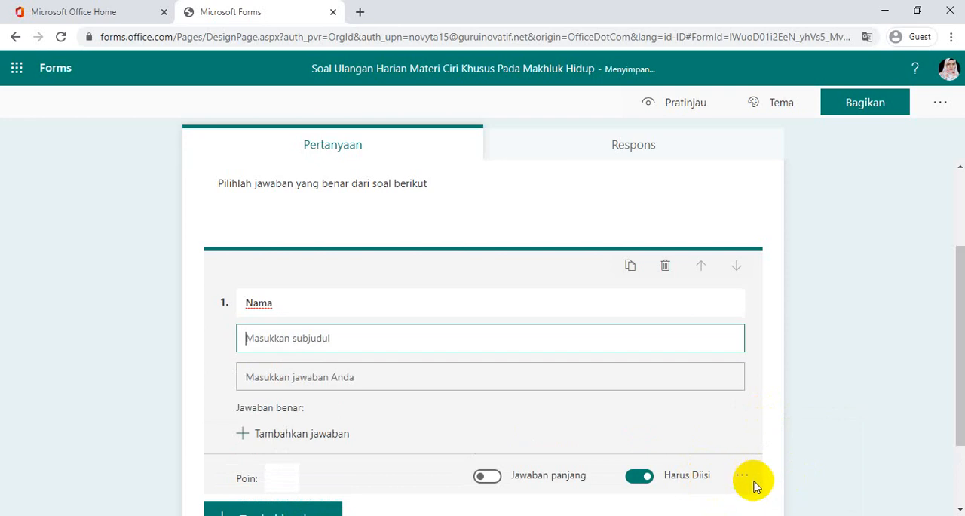
{"action": "type", "text": "Co"}
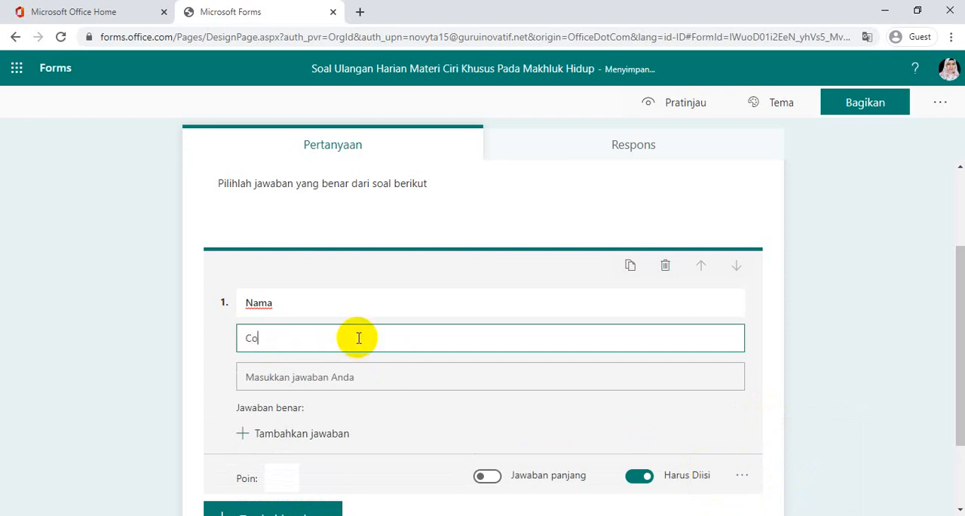
{"action": "type", "text": "nroh:"}
{"action": "key", "text": "BackSpace"}
{"action": "key", "text": "BackSpace"}
{"action": "key", "text": "BackSpace"}
{"action": "key", "text": "BackSpace"}
{"action": "key", "text": "BackSpace"}
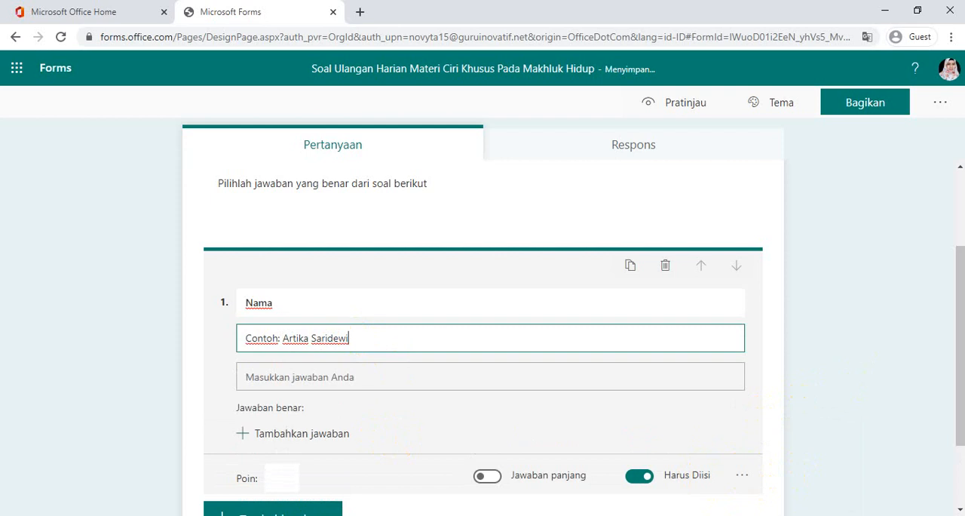
{"action": "left_click", "coordinate": [947, 308]}
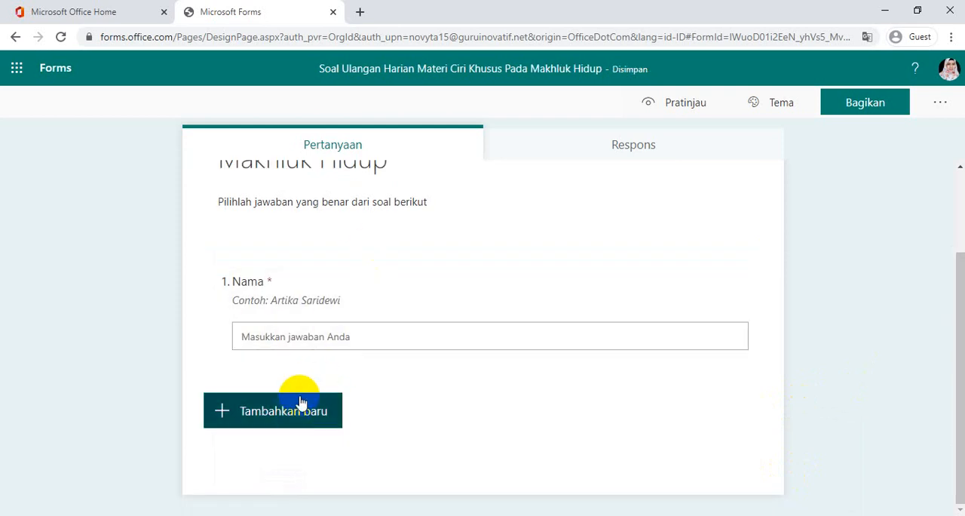
Add a second text question titled "No Absen"
{"action": "left_click", "coordinate": [292, 414]}
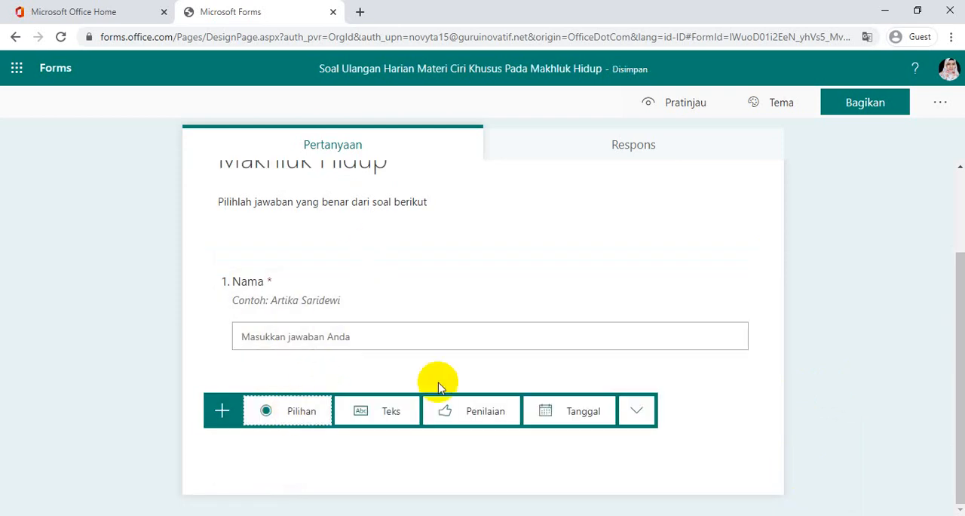
{"action": "left_click", "coordinate": [384, 419]}
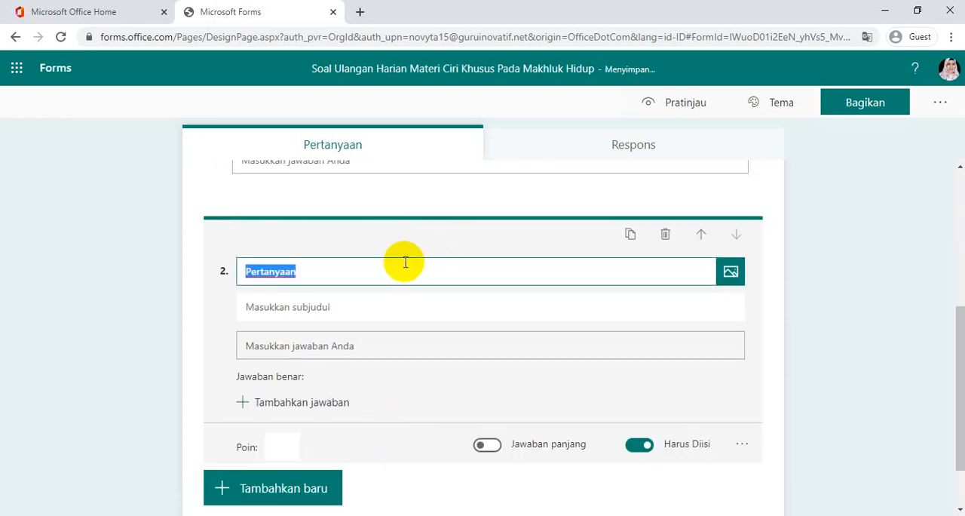
{"action": "key", "text": "BackSpace"}
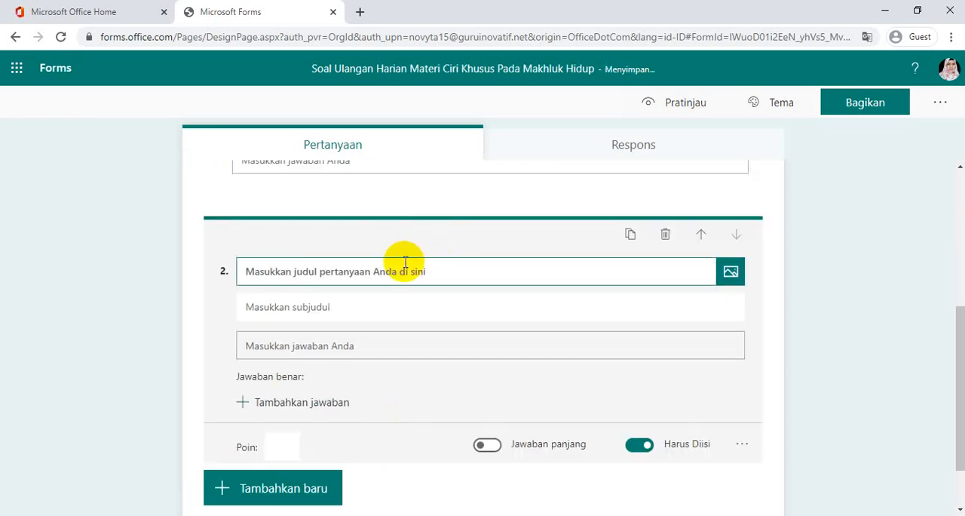
{"action": "type", "text": "No"}
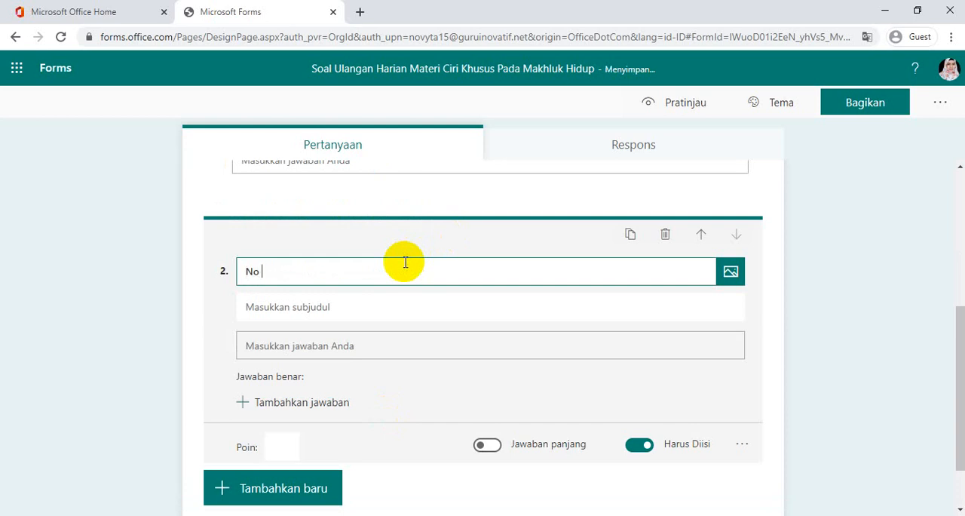
{"action": "type", "text": " Absen"}
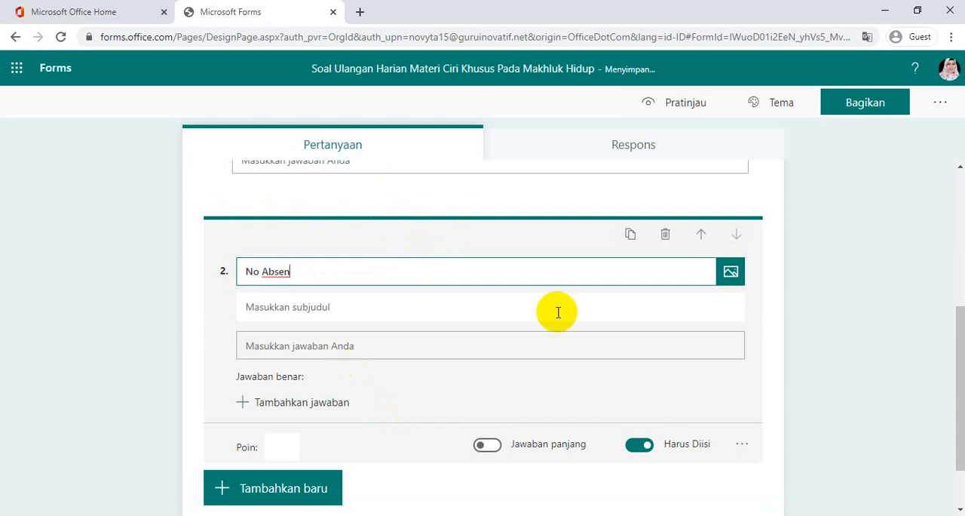
Add the subtitle "Contoh: 12" to the "No Absen" question and close the question editor
{"action": "left_click", "coordinate": [395, 304]}
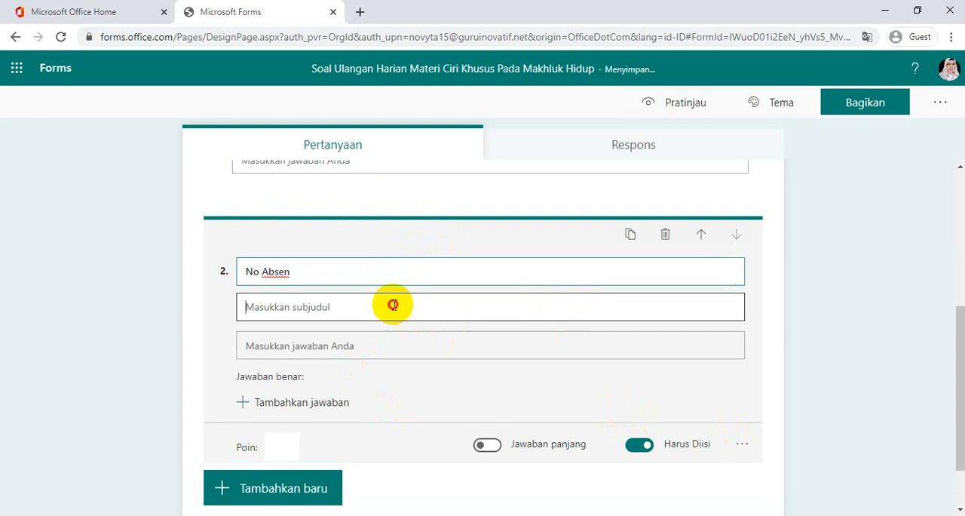
{"action": "type", "text": "Con"}
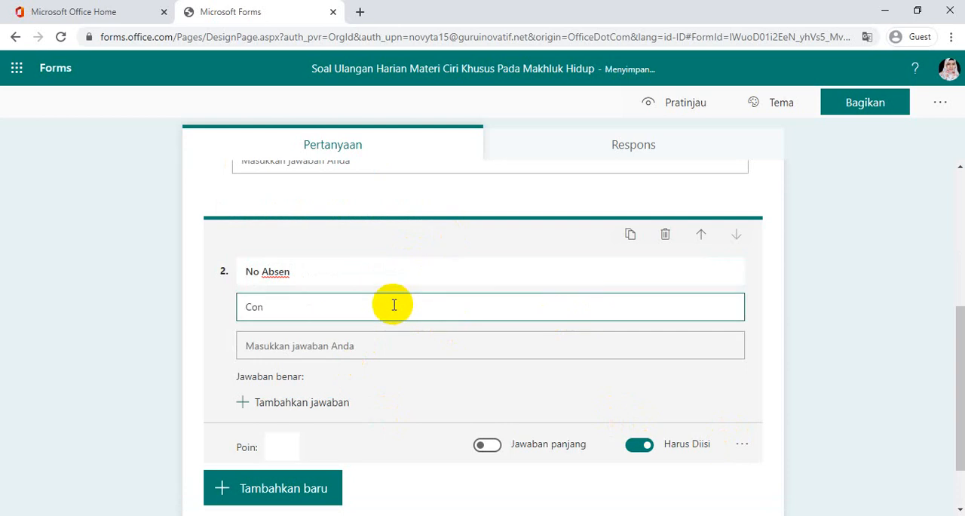
{"action": "type", "text": "oh"}
{"action": "key", "text": "BackSpace"}
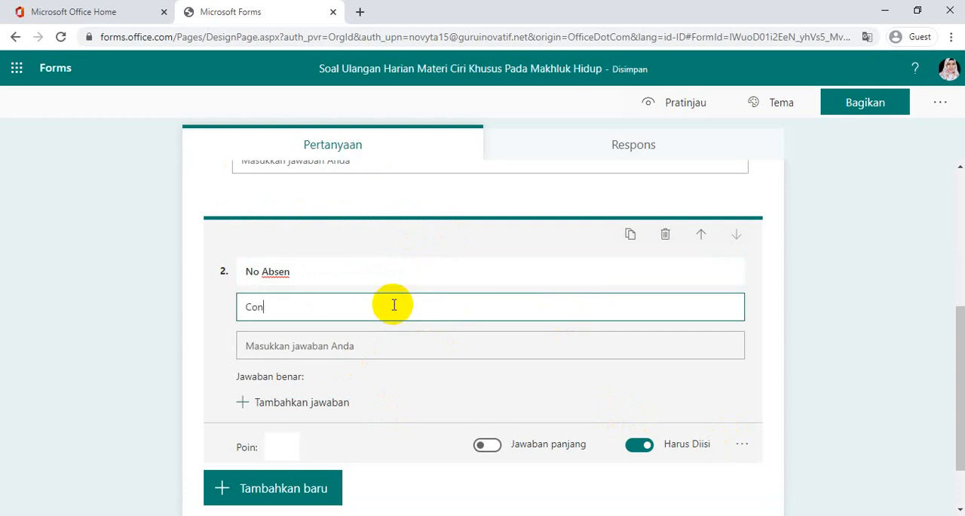
{"action": "type", "text": "toh: "}
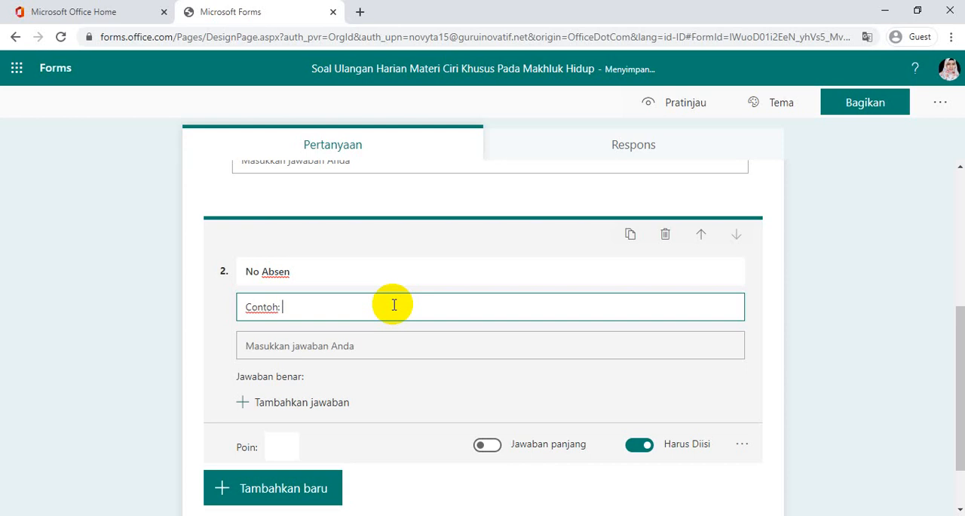
{"action": "type", "text": "12"}
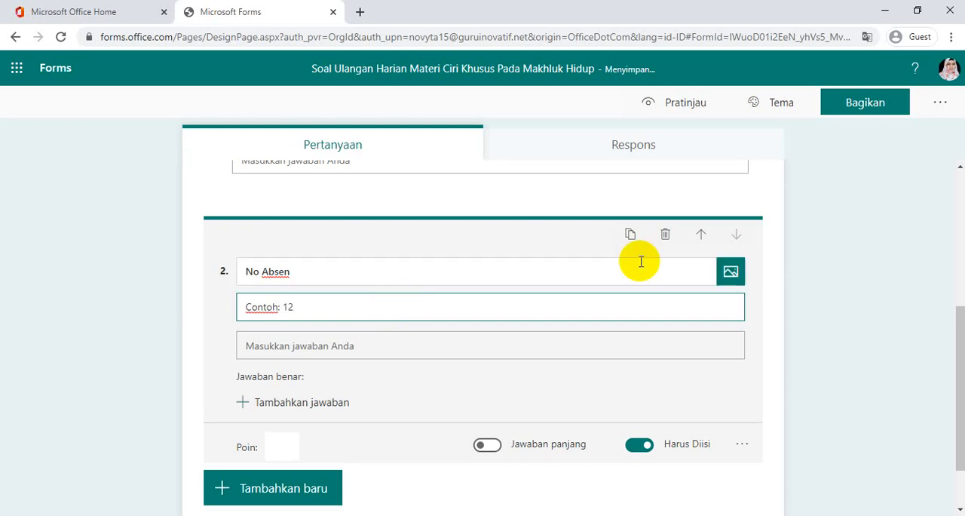
{"action": "left_click", "coordinate": [856, 281]}
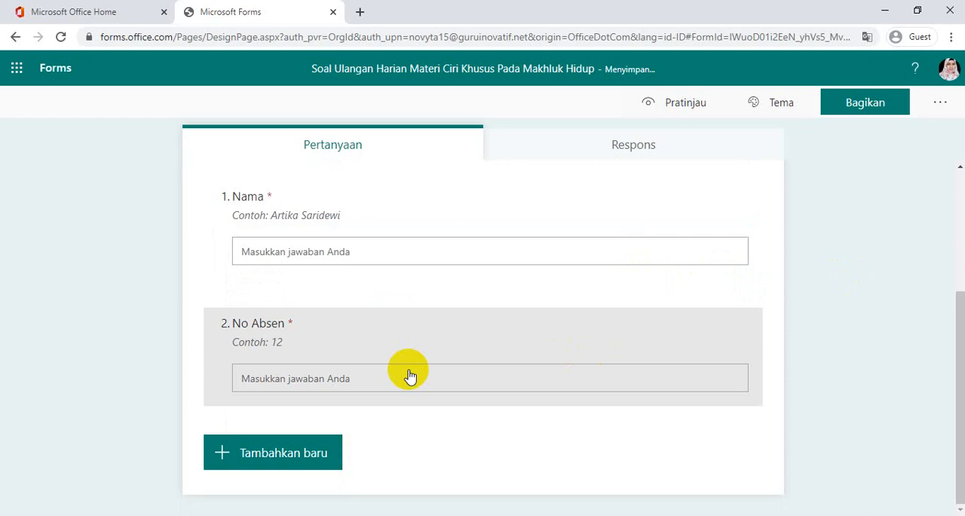
Add a choice question titled "Hewan yang mempunyai ciri khusus mempunyai punuk di punggungnya adalah ...." as the third question
{"action": "left_click", "coordinate": [287, 453]}
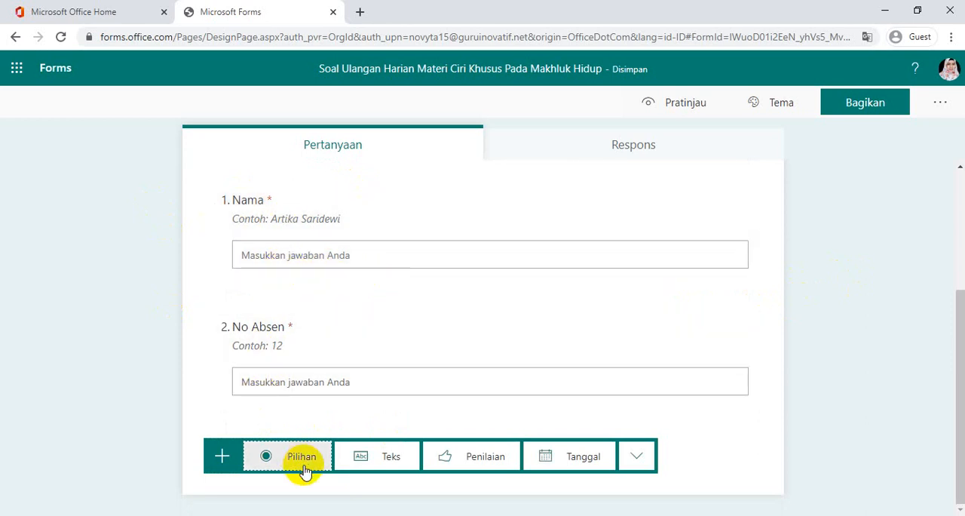
{"action": "left_click", "coordinate": [299, 460]}
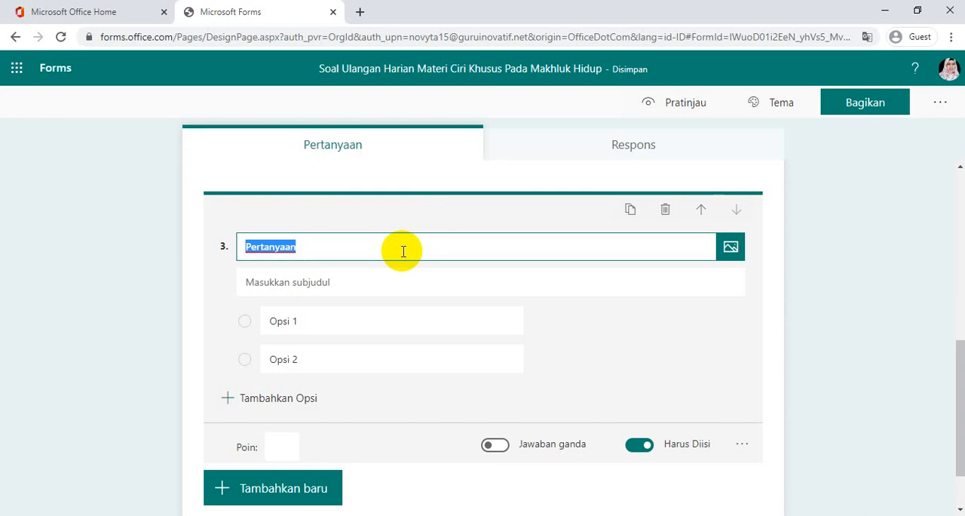
{"action": "key", "text": "BackSpace"}
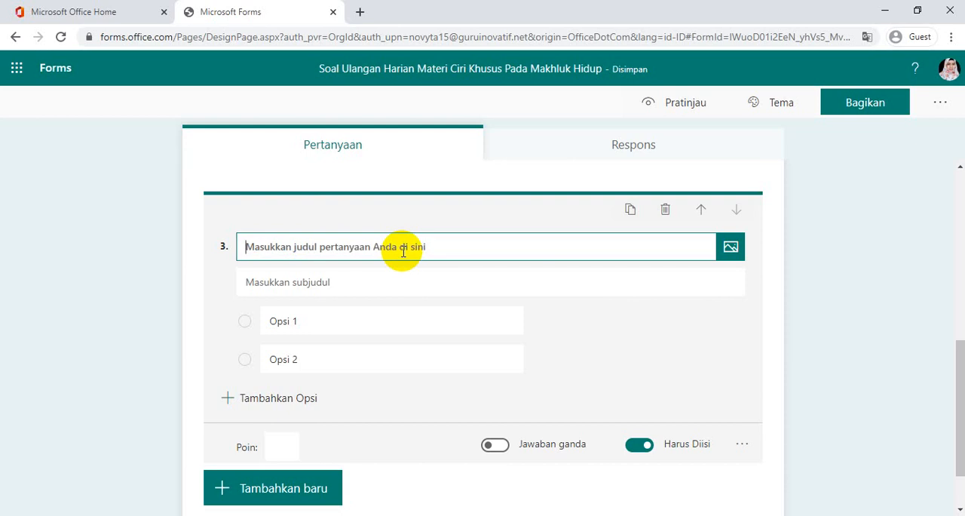
{"action": "type", "text": "Hewan ya"}
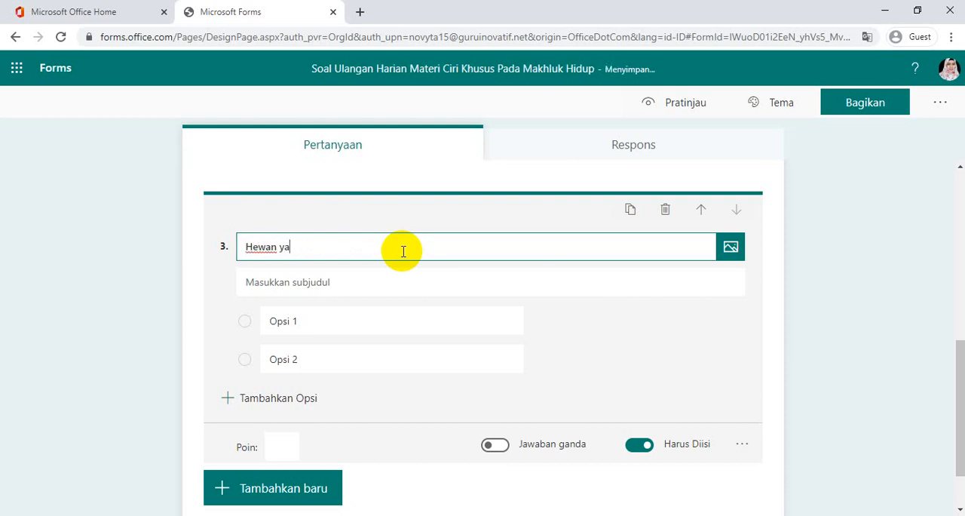
{"action": "type", "text": "ng mempunyai ciri khusu"}
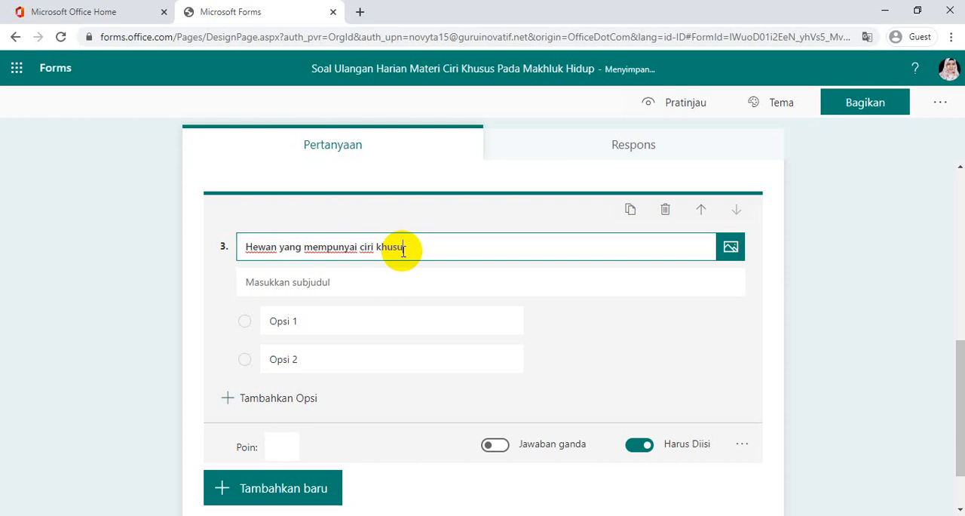
{"action": "type", "text": "s mem"}
{"action": "key", "text": "BackSpace"}
{"action": "key", "text": "BackSpace"}
{"action": "type", "text": "mempu"}
{"action": "type", "text": "punuk di punggung"}
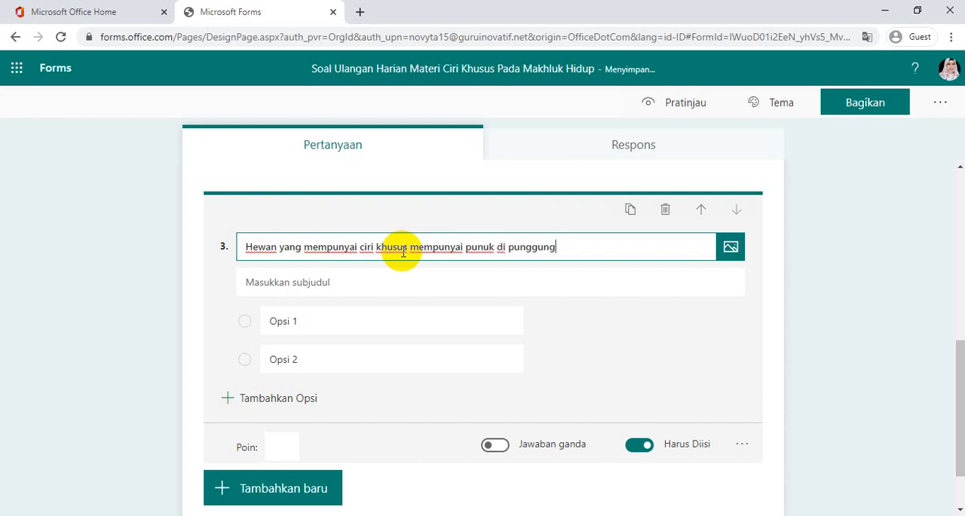
{"action": "type", "text": "nya adalah ...."}
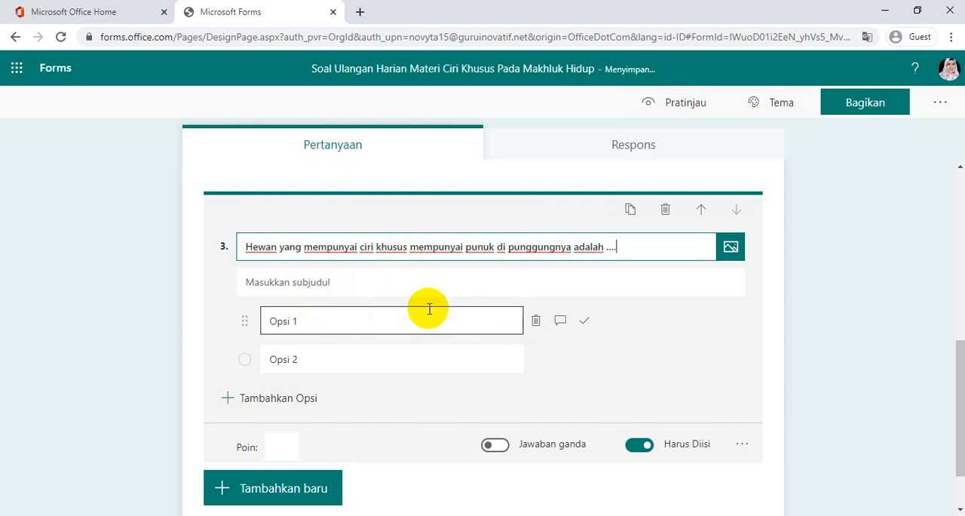
Enter "Unta" and "Rusa" as the first two answer options of question 3
{"action": "left_click", "coordinate": [378, 323]}
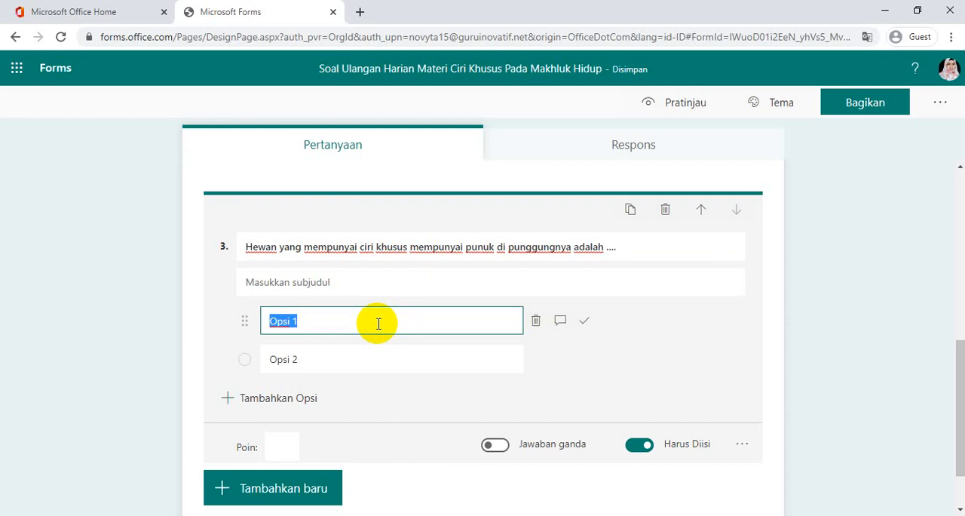
{"action": "type", "text": "Unta"}
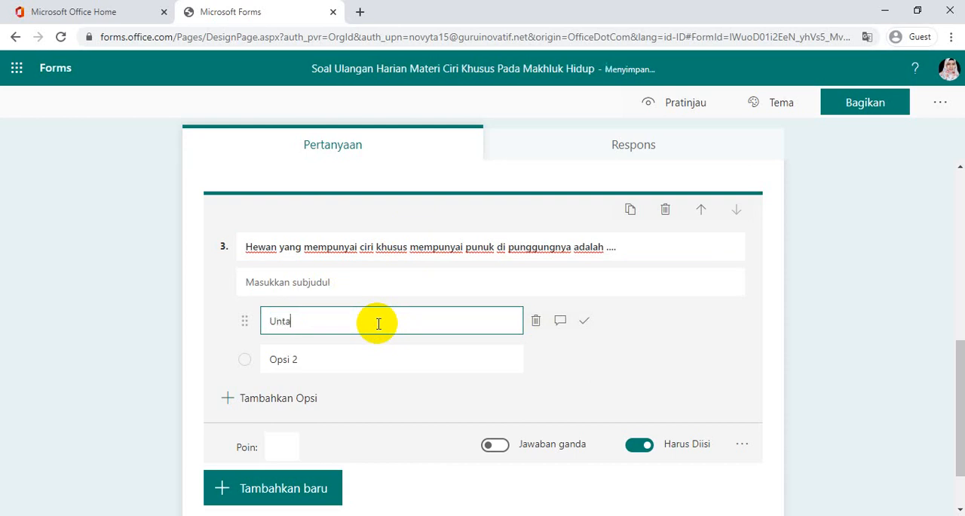
{"action": "left_click", "coordinate": [353, 353]}
{"action": "type", "text": "Rus"}
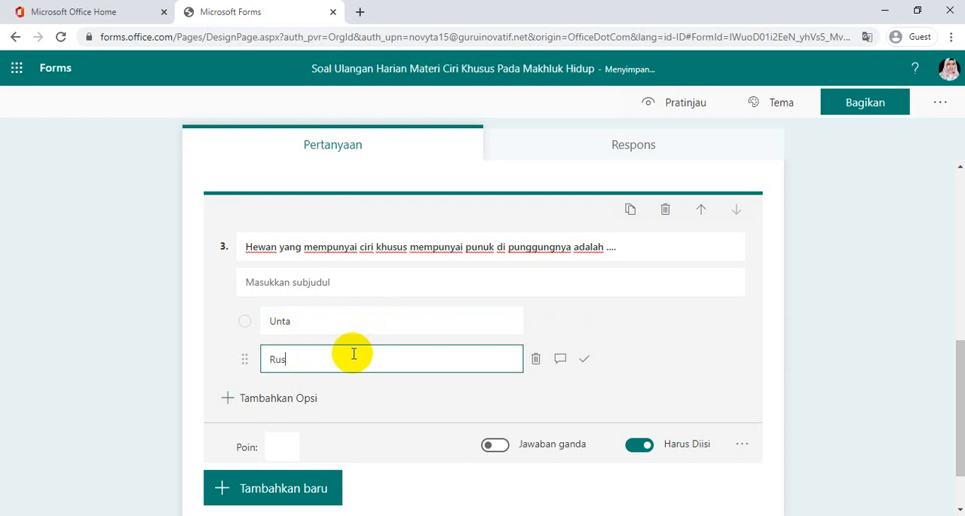
{"action": "type", "text": "a"}
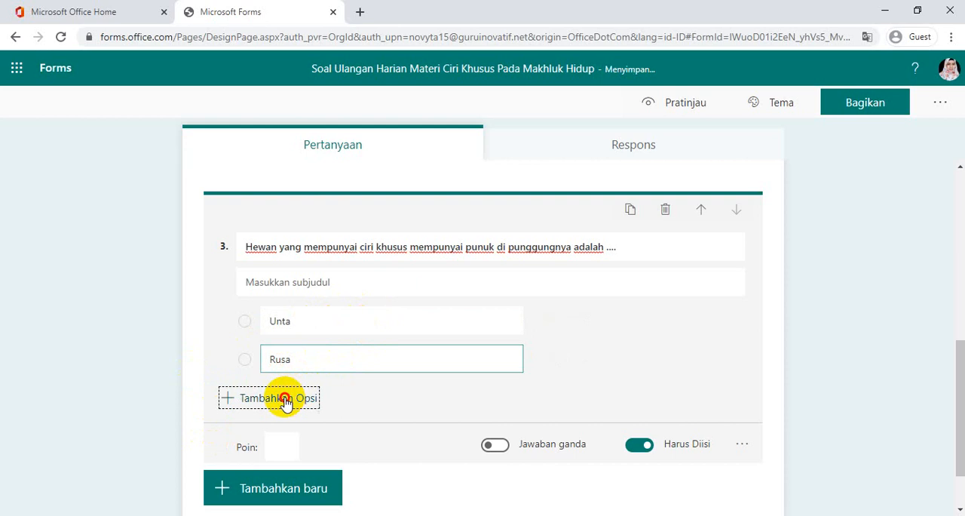
Add a third option "Rubah" and a fourth option "Gajah" to question 3
{"action": "left_click", "coordinate": [260, 399]}
{"action": "key", "text": "BackSpace"}
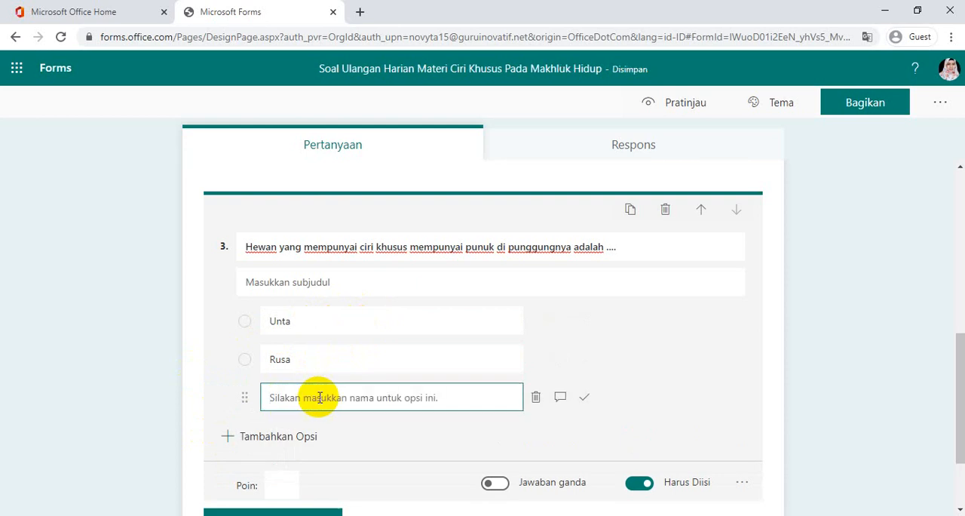
{"action": "type", "text": "Rubah"}
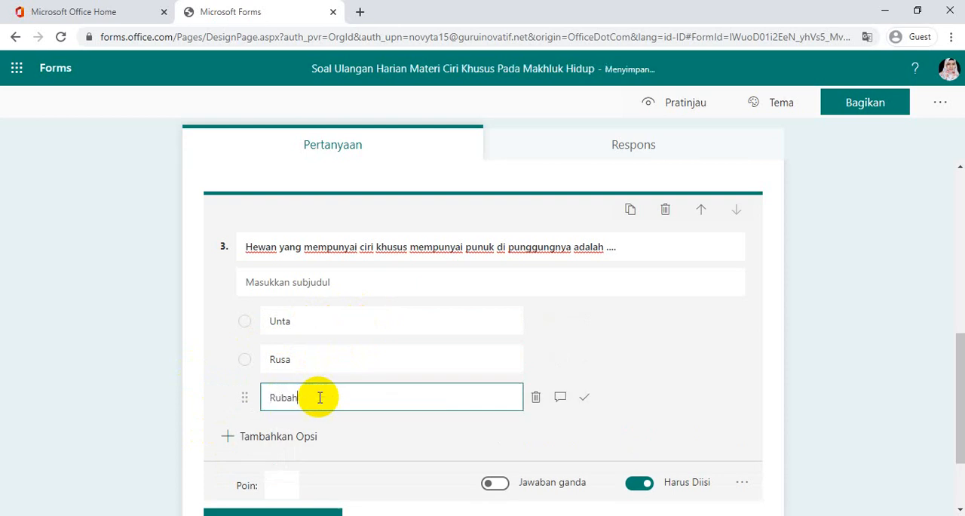
{"action": "left_click", "coordinate": [251, 439]}
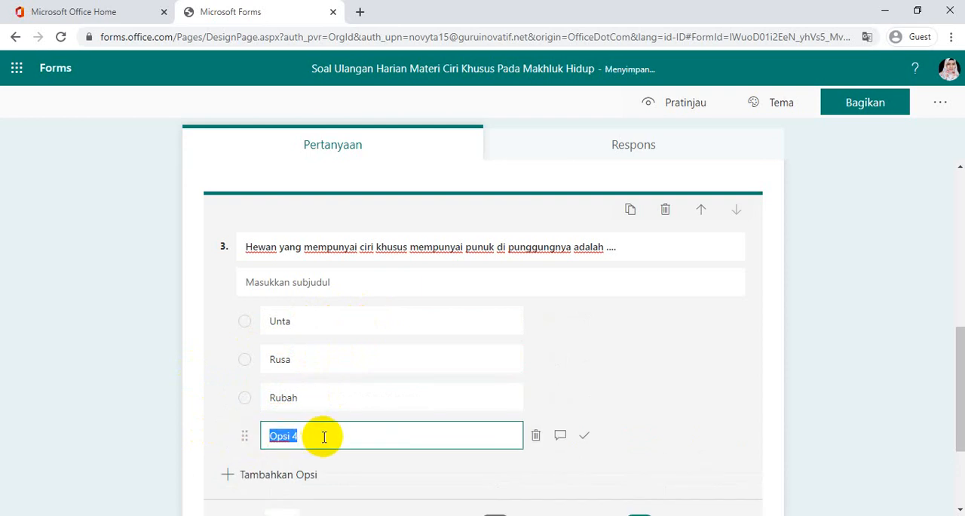
{"action": "key", "text": "BackSpace"}
{"action": "type", "text": "Gajah"}
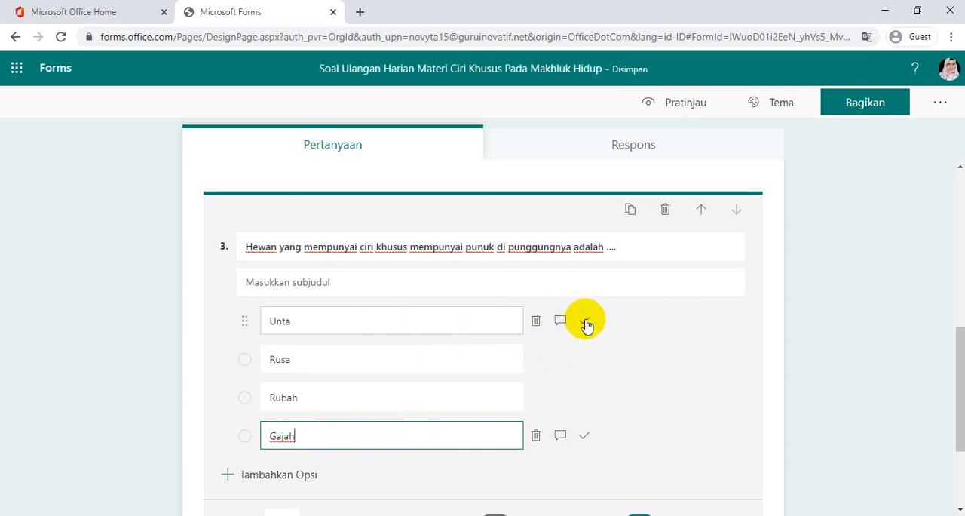
Mark "Unta" as the correct answer of question 3, set its points to 10, and close the question editor
{"action": "left_click", "coordinate": [586, 322]}
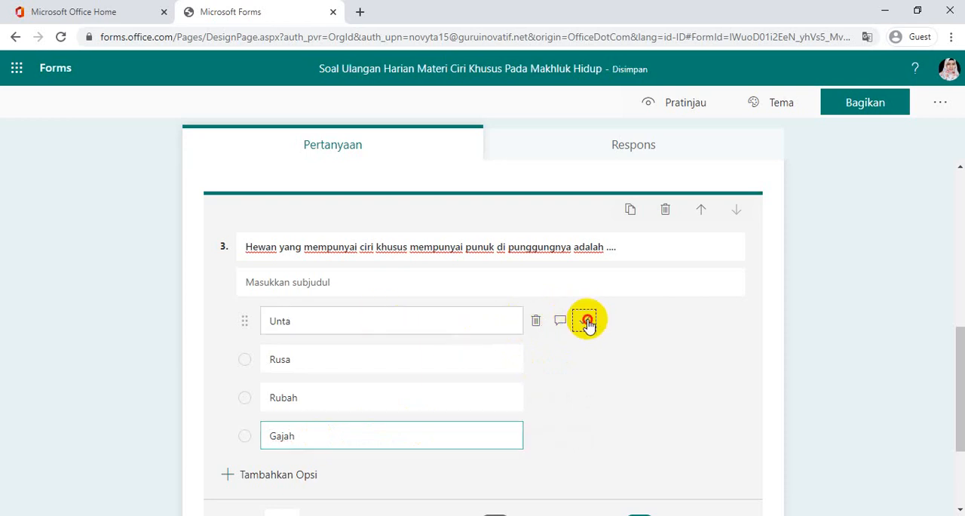
{"action": "left_click", "coordinate": [960, 353]}
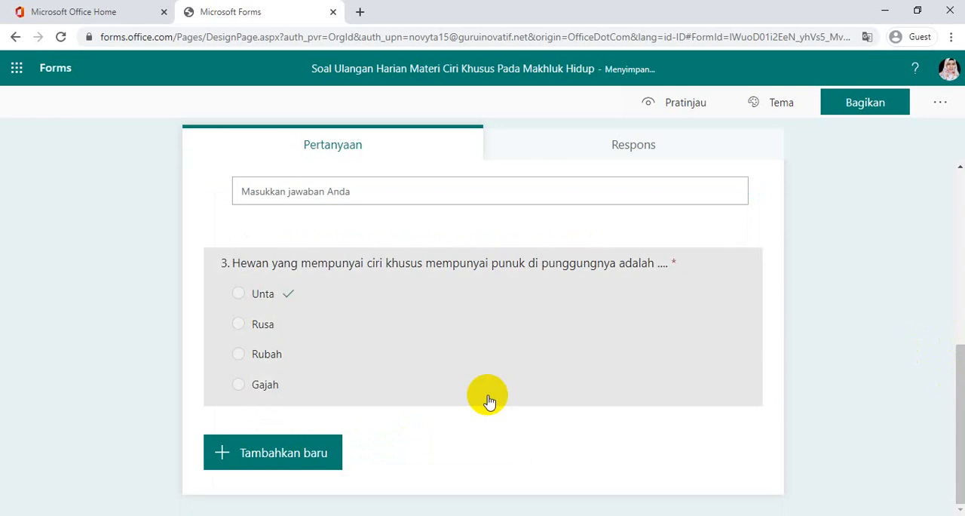
{"action": "left_click", "coordinate": [319, 360]}
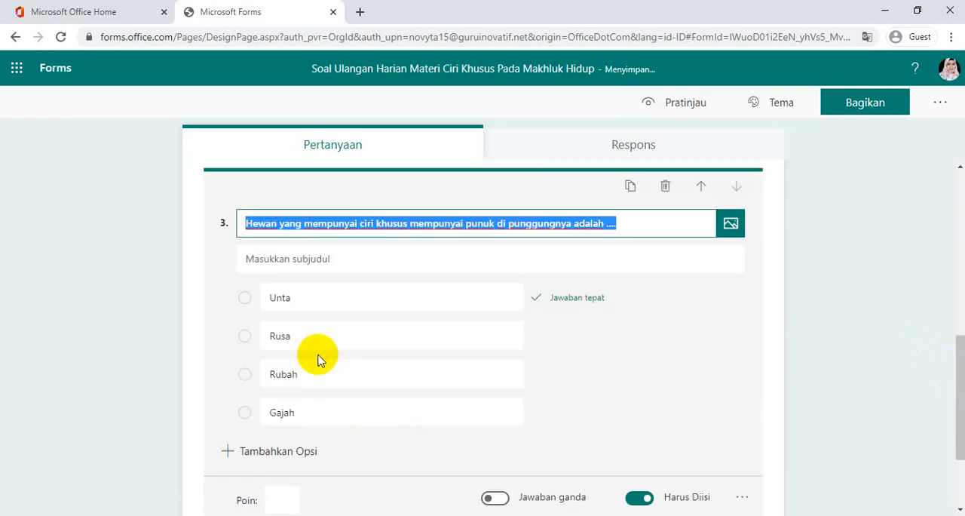
{"action": "left_click", "coordinate": [279, 500]}
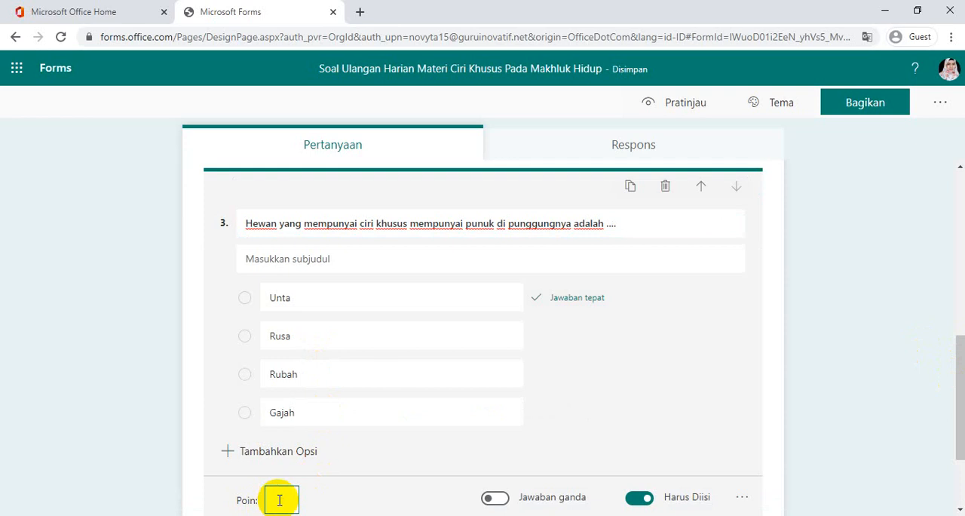
{"action": "type", "text": "10"}
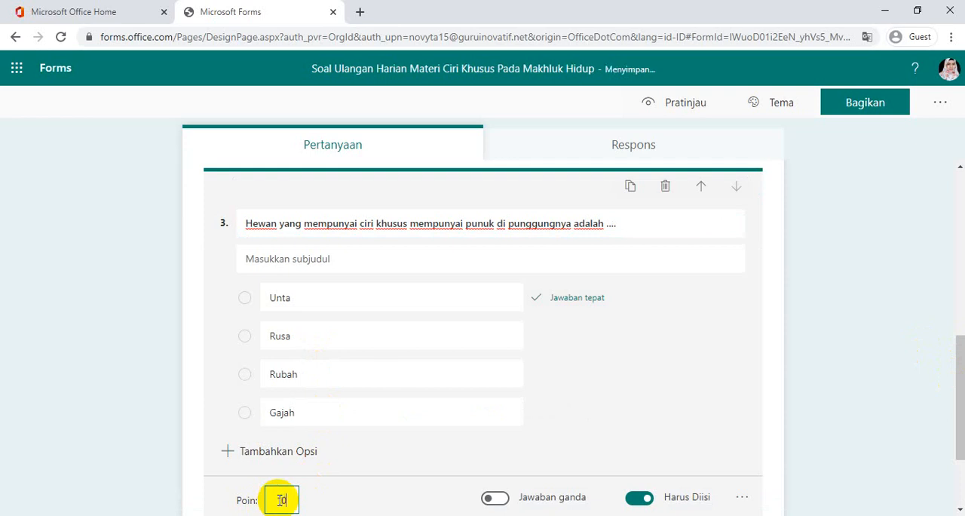
{"action": "left_click", "coordinate": [779, 369]}
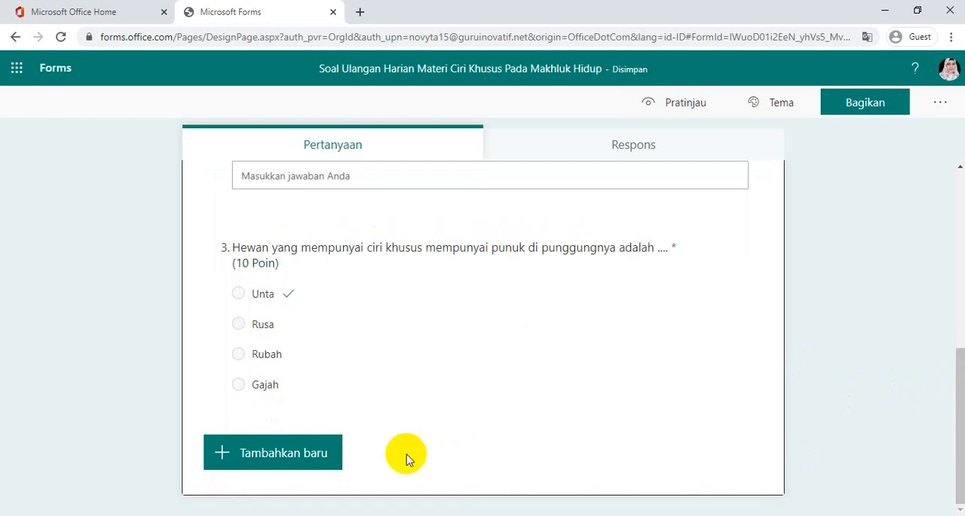
Add a choice question titled "Cicak dapat melekat di dinding karena ...." as the fourth question
{"action": "left_click", "coordinate": [276, 455]}
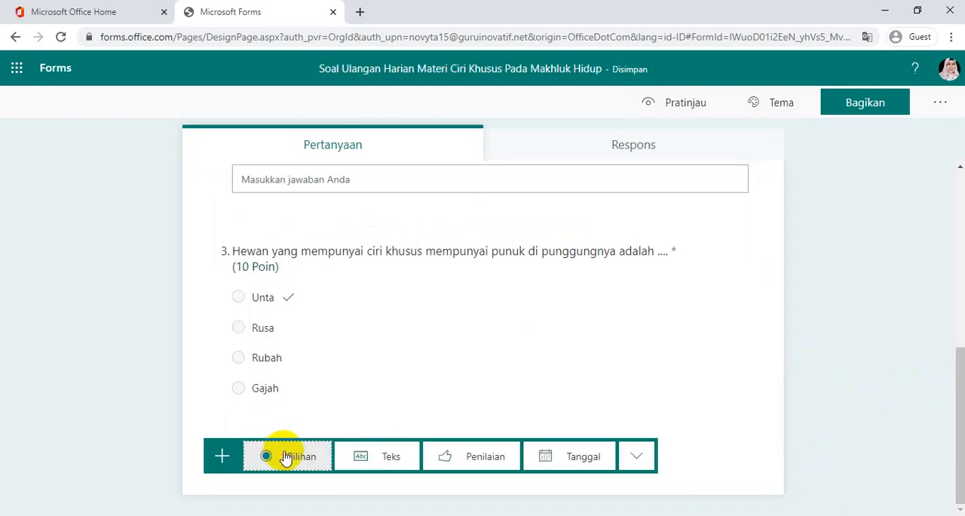
{"action": "left_click", "coordinate": [286, 457]}
{"action": "key", "text": "BackSpace"}
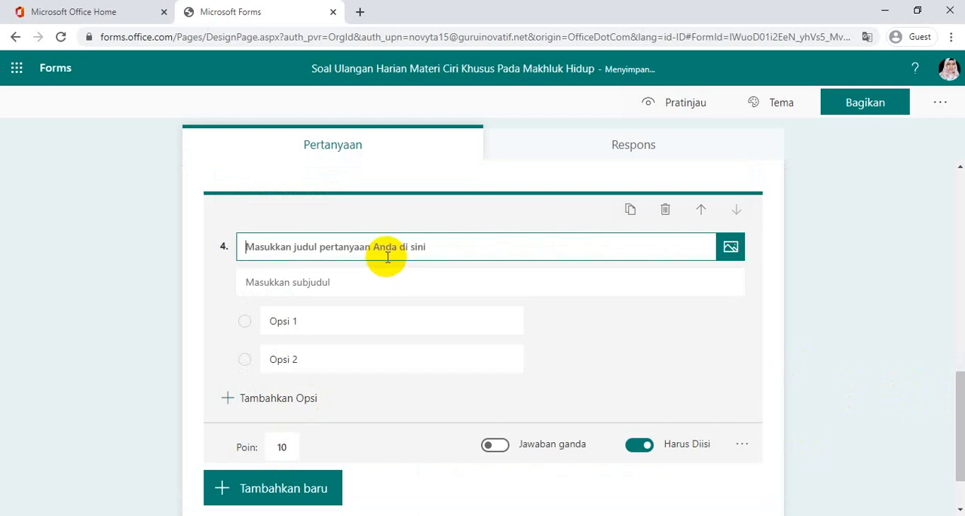
{"action": "type", "text": "Cicak dap"}
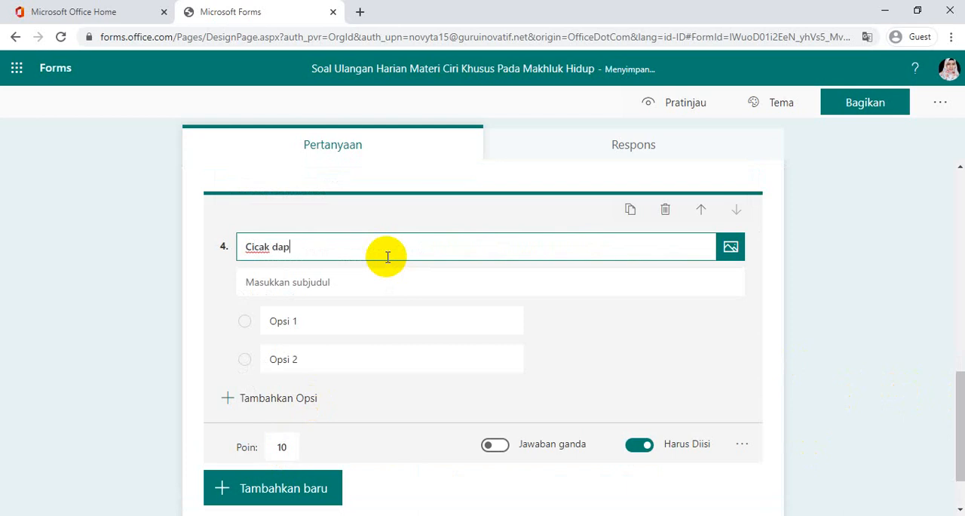
{"action": "type", "text": "at melekat di "}
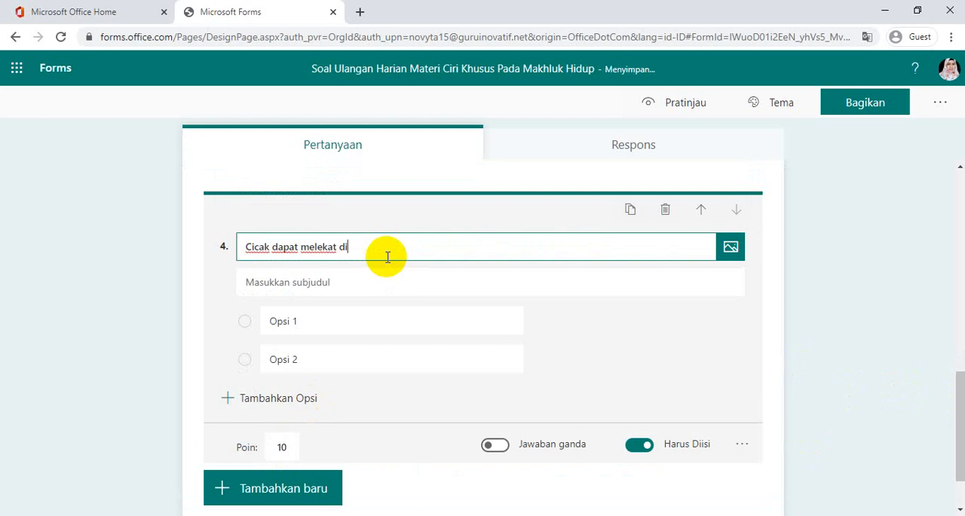
{"action": "type", "text": "dinding karena ...."}
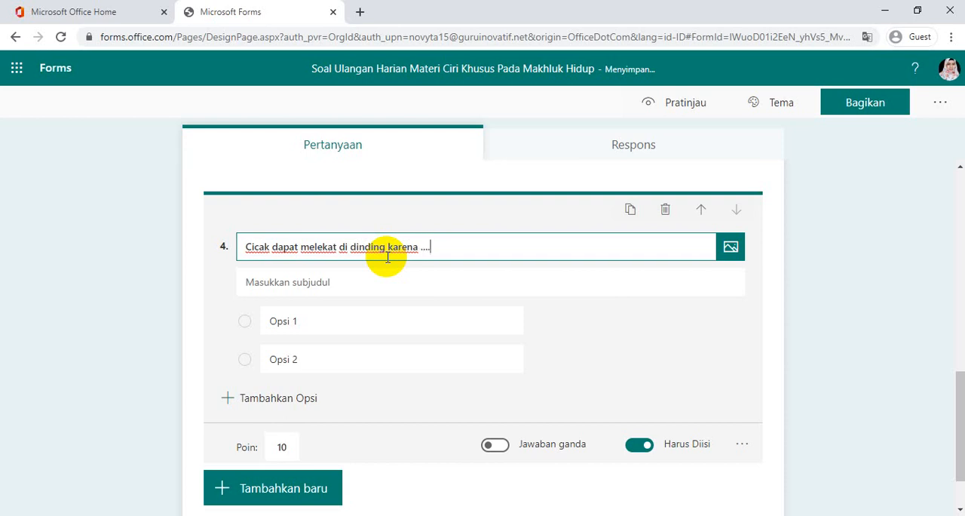
Enter "Memiliki lidah yang lengket" as the first answer option of question 4
{"action": "left_click", "coordinate": [362, 320]}
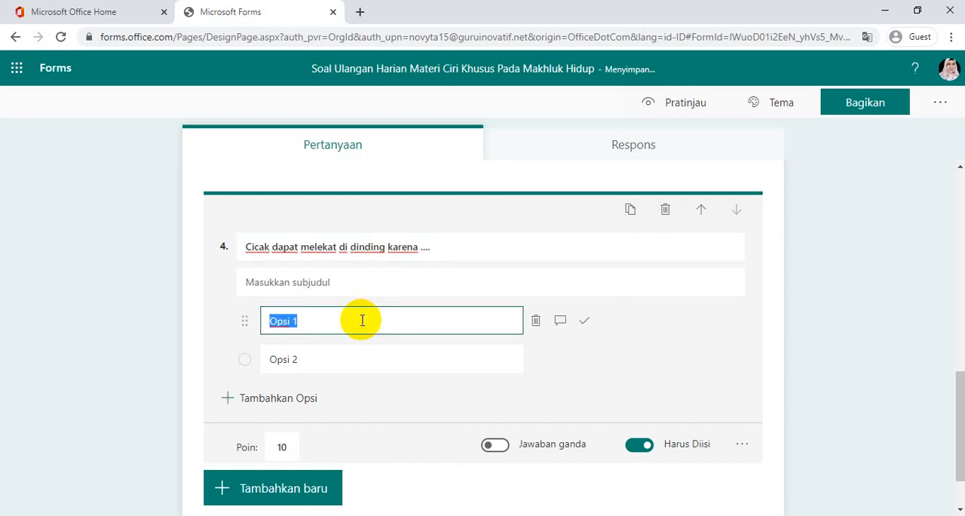
{"action": "type", "text": "Memi"}
{"action": "type", "text": "liki li"}
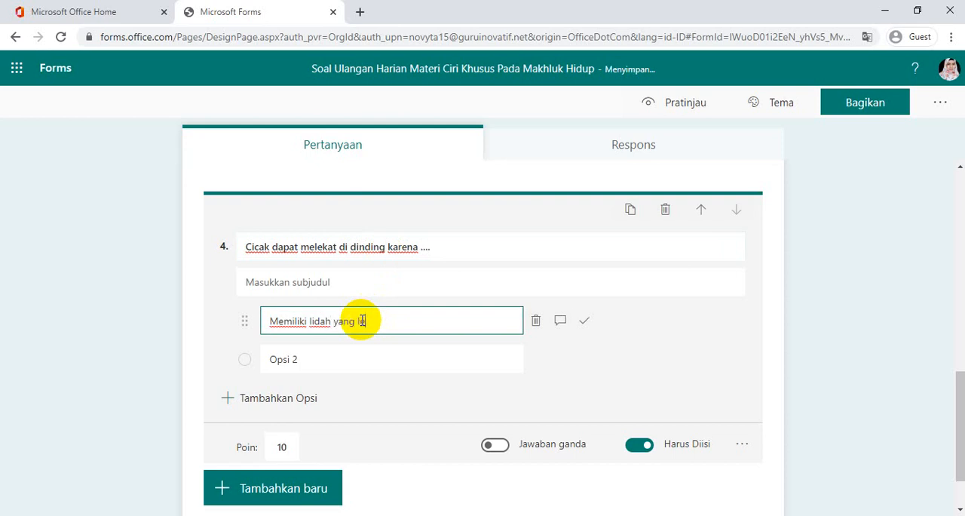
{"action": "type", "text": "dah yang lengket"}
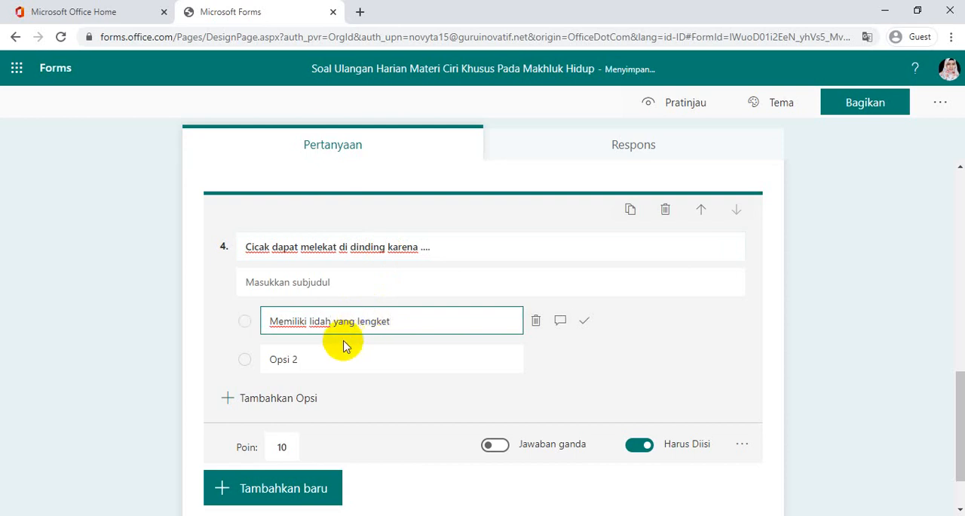
Enter "Kakinya memiliki zat perekat" as the second answer option of question 4
{"action": "left_click", "coordinate": [329, 358]}
{"action": "type", "text": "Kak"}
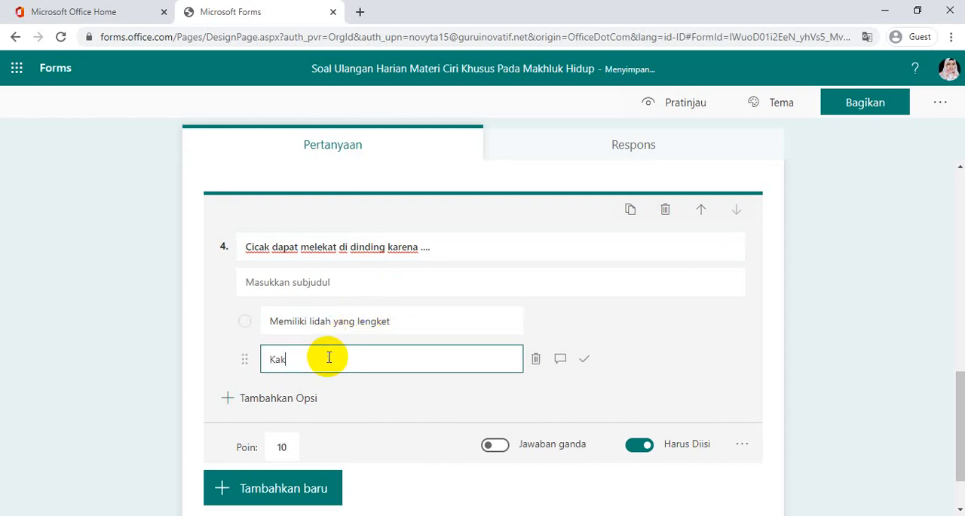
{"action": "type", "text": "inya memiliki zat perekat"}
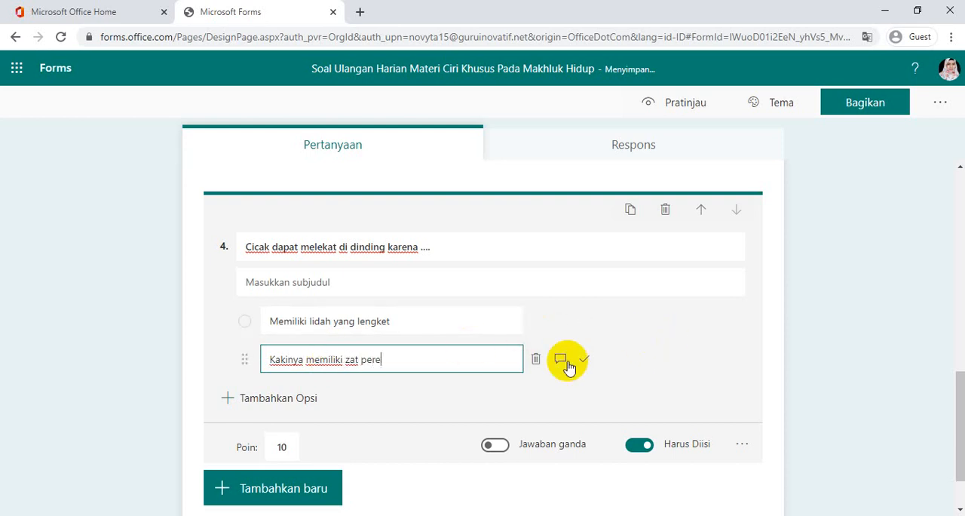
Add a third answer option to question 4 with the text "mempunyaia keseimbangan tubuh"
{"action": "left_click", "coordinate": [276, 398]}
{"action": "key", "text": "BackSpace"}
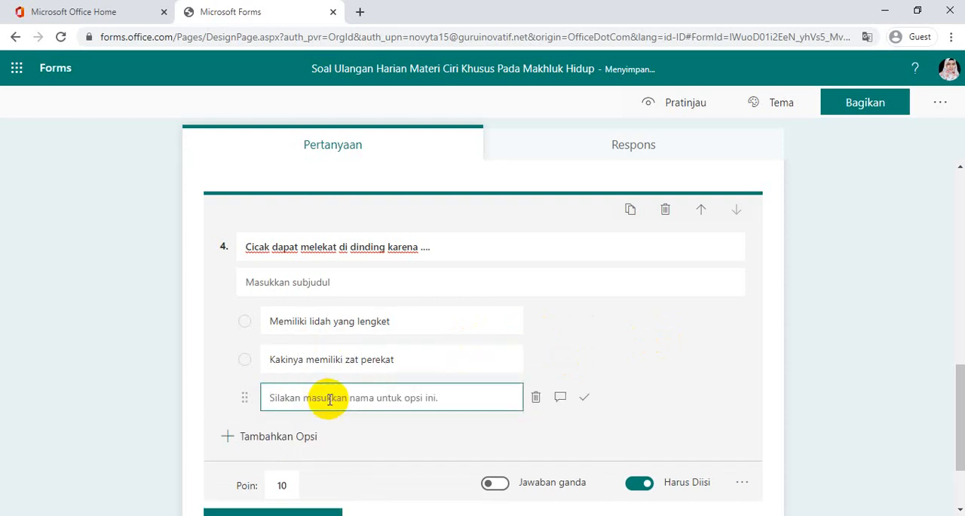
{"action": "type", "text": "mempun"}
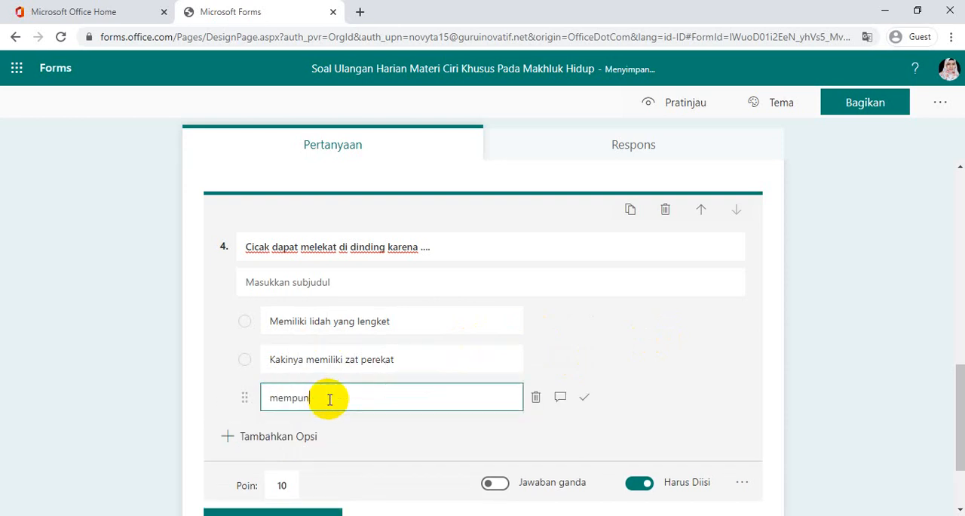
{"action": "type", "text": "yaia keseimbangan t"}
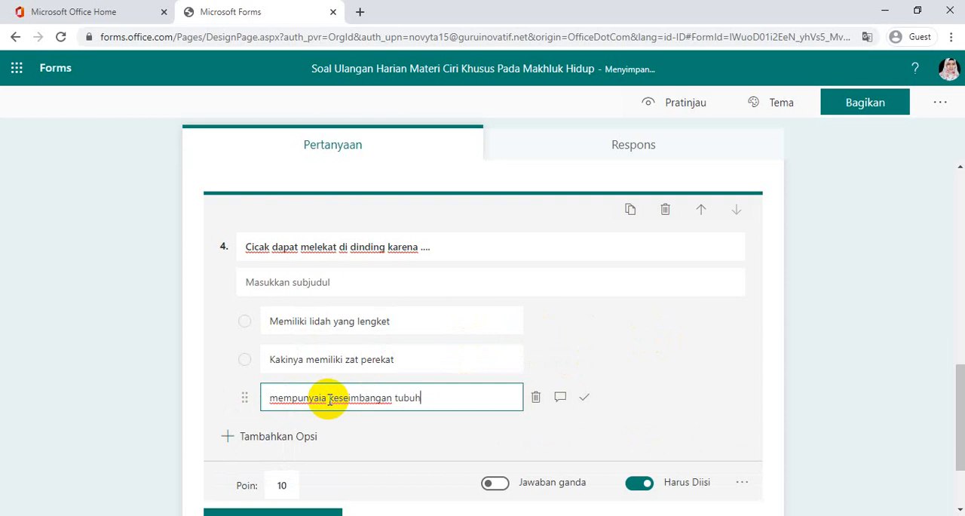
{"action": "type", "text": "ubuh"}
Add a fourth answer option to question 4 with the text "Tubuhnya ringan"
{"action": "left_click", "coordinate": [228, 435]}
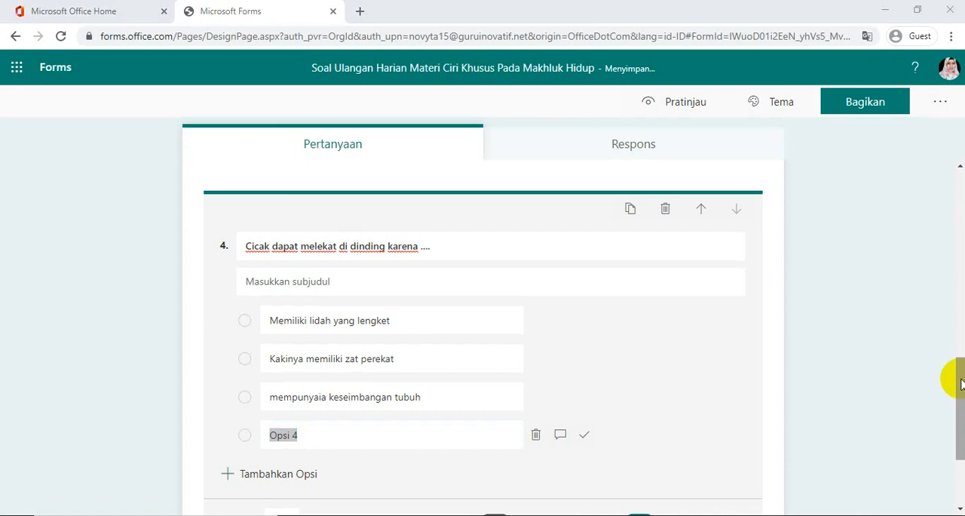
{"action": "left_click", "coordinate": [961, 380]}
{"action": "left_click_drag", "start_coordinate": [961, 357], "coordinate": [964, 452]}
{"action": "left_click", "coordinate": [275, 439]}
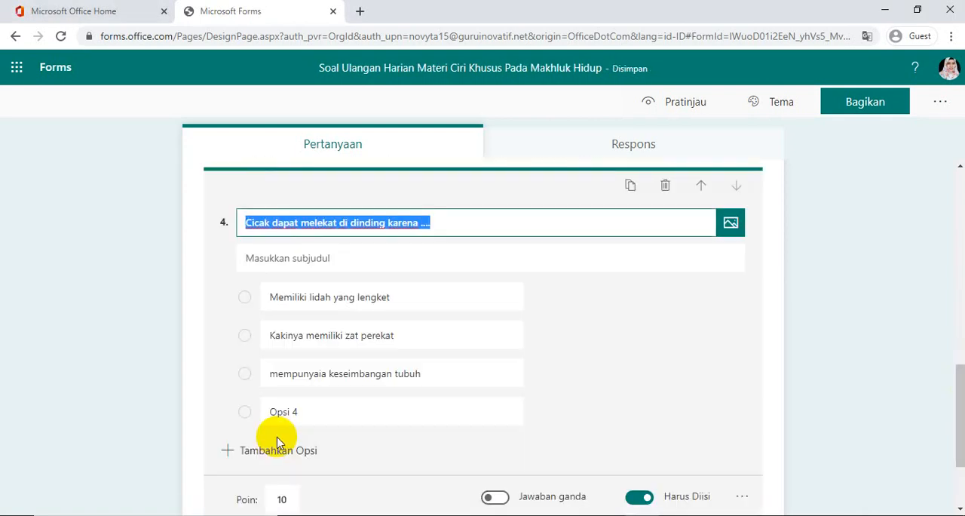
{"action": "left_click", "coordinate": [308, 412]}
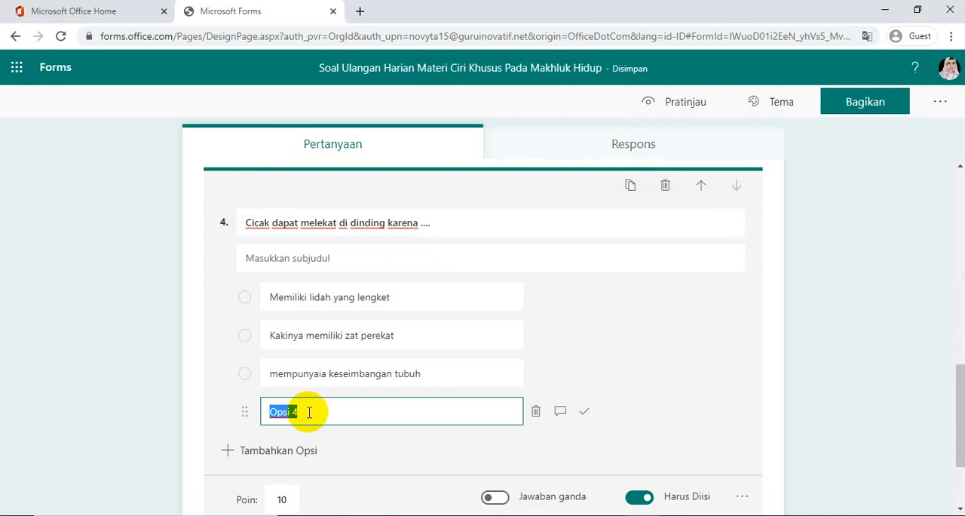
{"action": "key", "text": "BackSpace"}
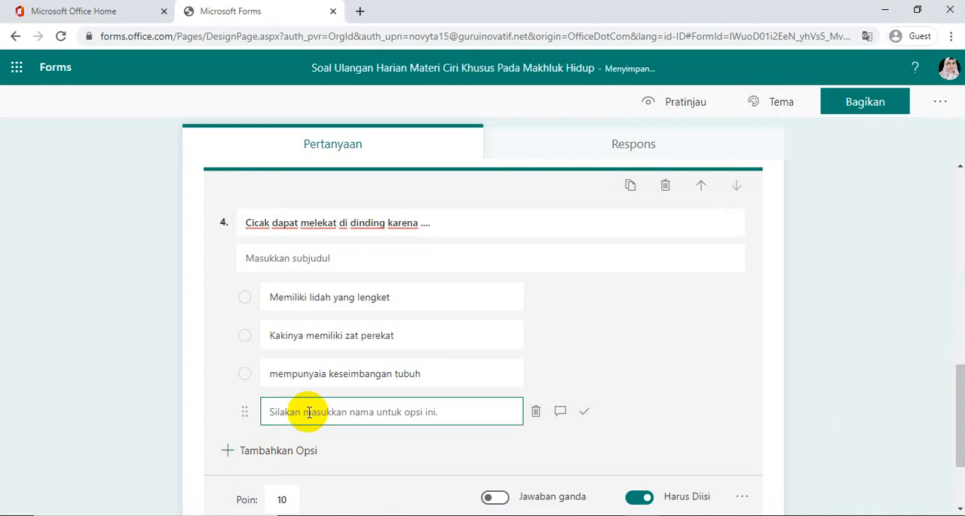
{"action": "type", "text": "Tubuhnya ringan"}
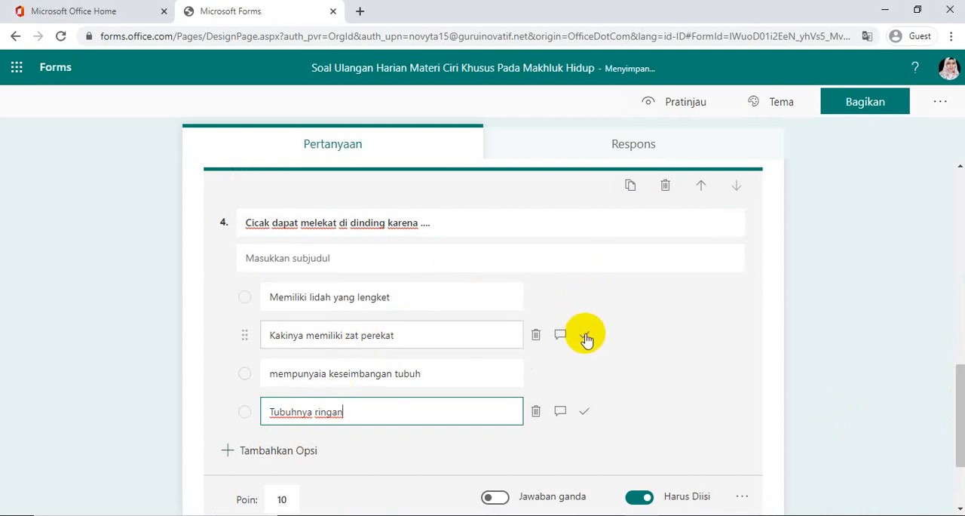
Mark "Kakinya memiliki zat perekat" as the correct answer of question 4 and close the question editor
{"action": "left_click", "coordinate": [584, 335]}
{"action": "left_click", "coordinate": [952, 390]}
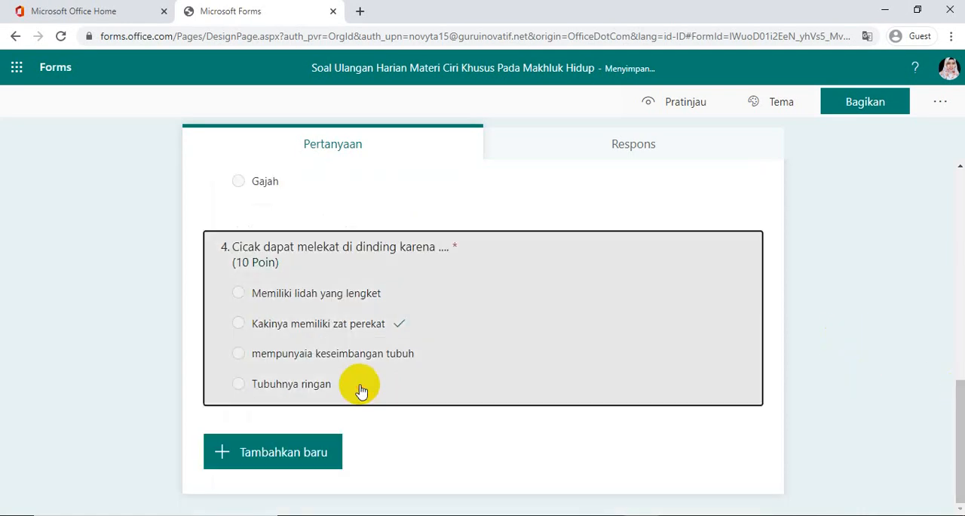
{"action": "left_click", "coordinate": [361, 389]}
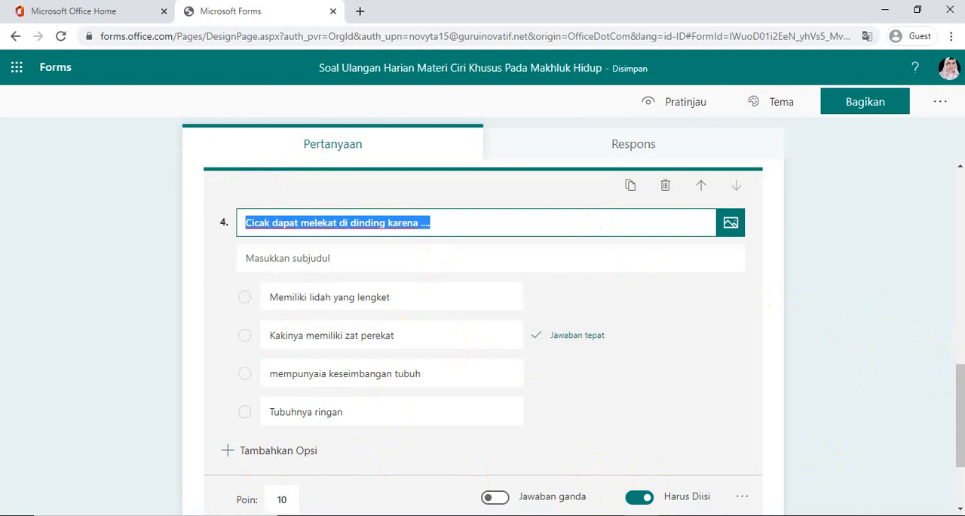
{"action": "left_click", "coordinate": [954, 385]}
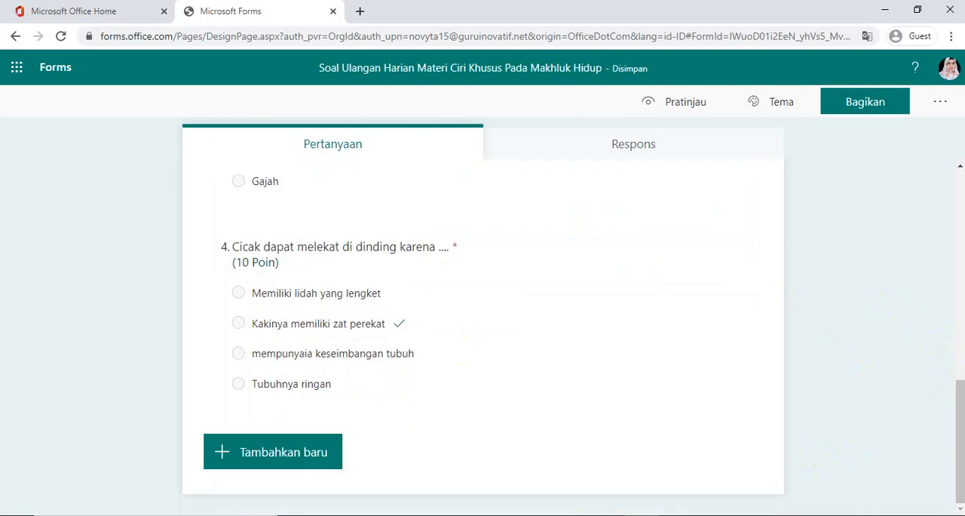
Apply the preset theme with the white cloud and green hills to the quiz
{"action": "left_click_drag", "start_coordinate": [958, 405], "coordinate": [953, 281]}
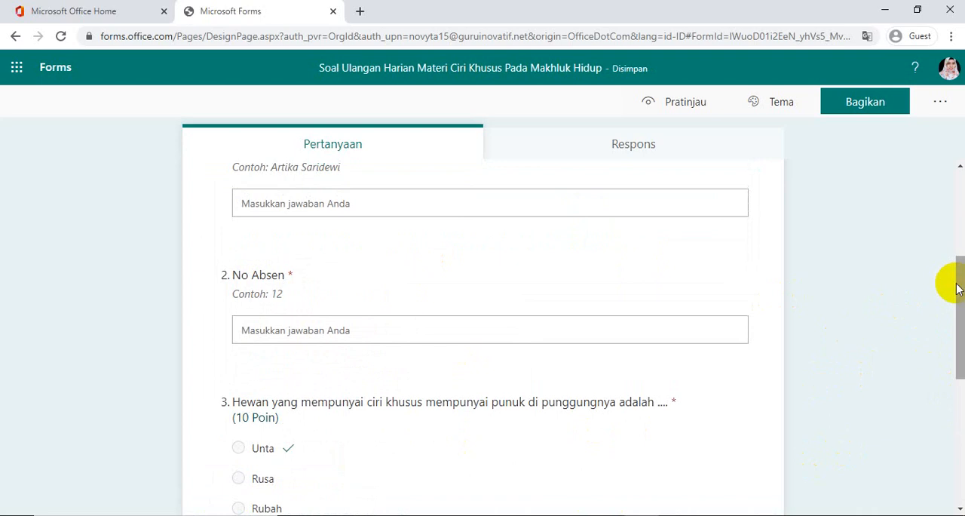
{"action": "left_click", "coordinate": [955, 210]}
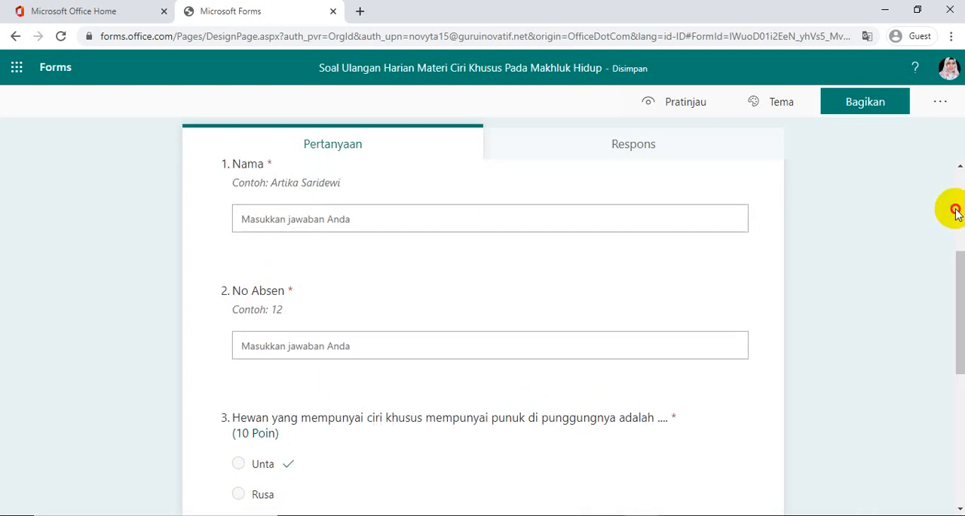
{"action": "left_click_drag", "start_coordinate": [961, 210], "coordinate": [962, 299]}
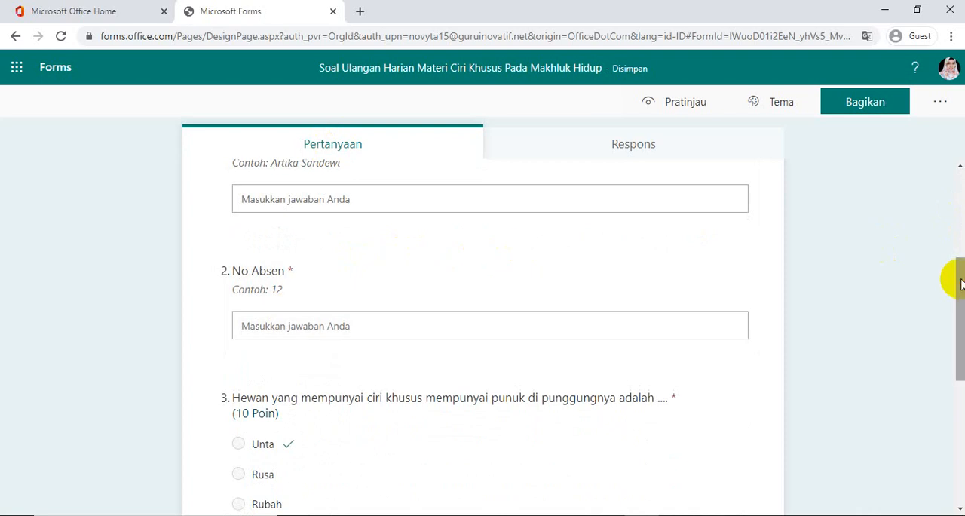
{"action": "left_click_drag", "start_coordinate": [961, 282], "coordinate": [954, 147]}
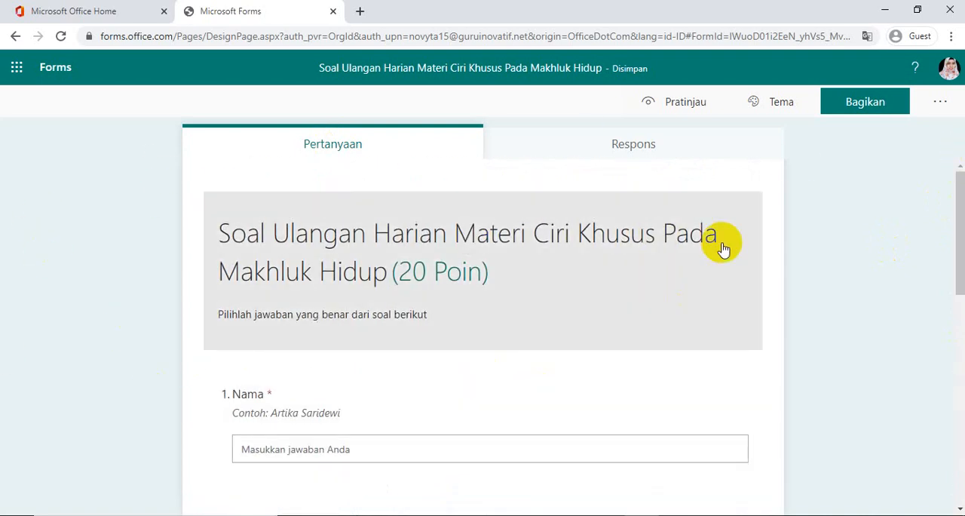
{"action": "left_click", "coordinate": [775, 106]}
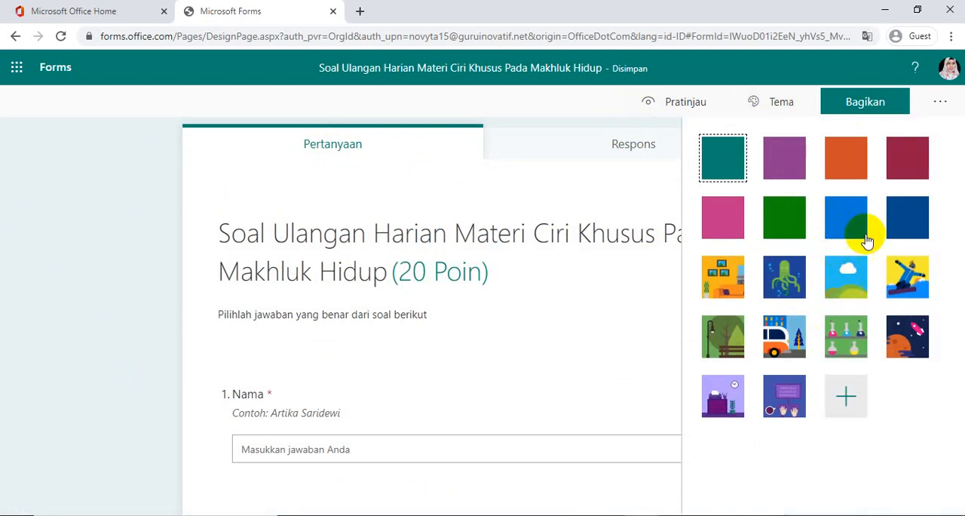
{"action": "left_click", "coordinate": [837, 290]}
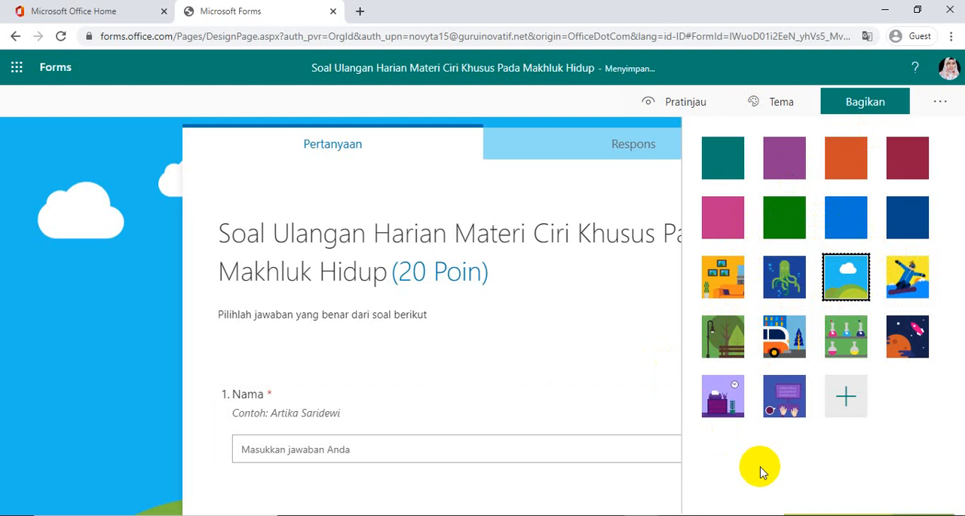
Start a custom theme with a background picture and search Bing images for "alam"
{"action": "left_click", "coordinate": [845, 400]}
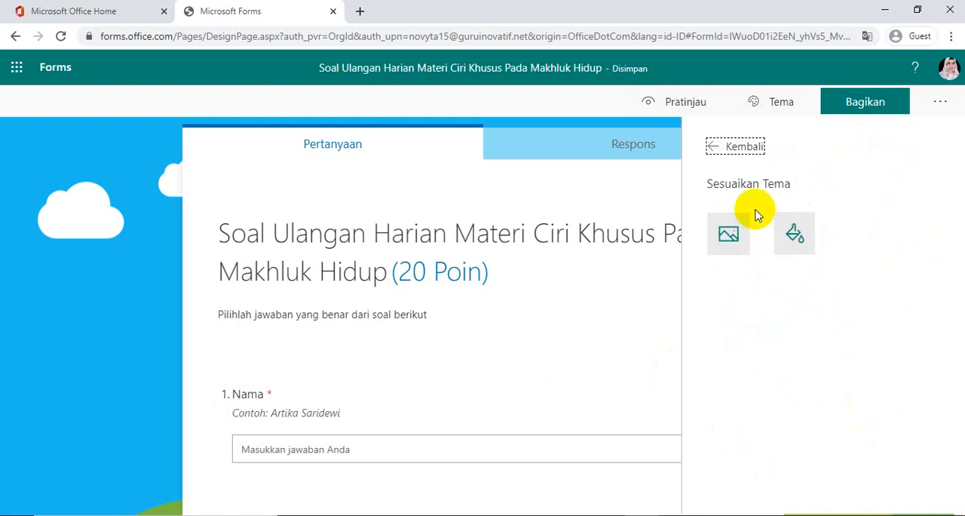
{"action": "left_click", "coordinate": [743, 237]}
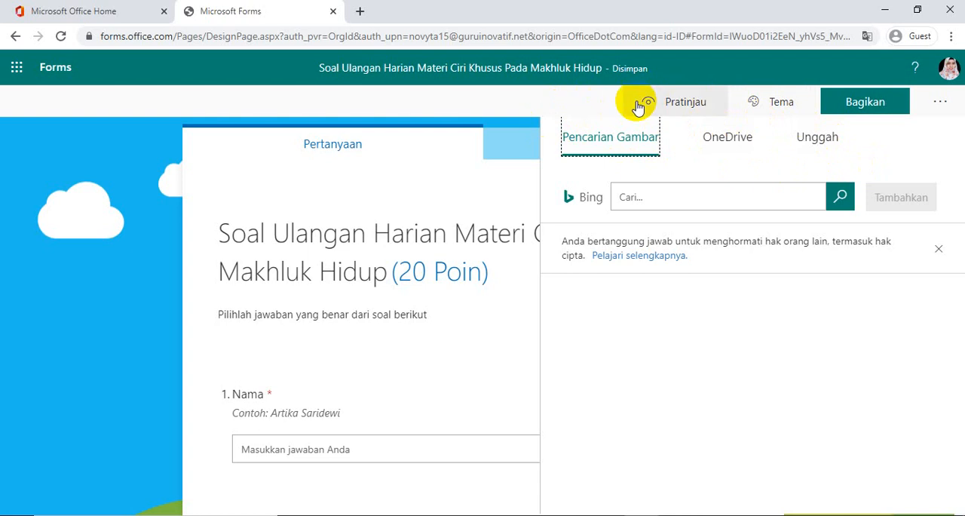
{"action": "left_click", "coordinate": [624, 197]}
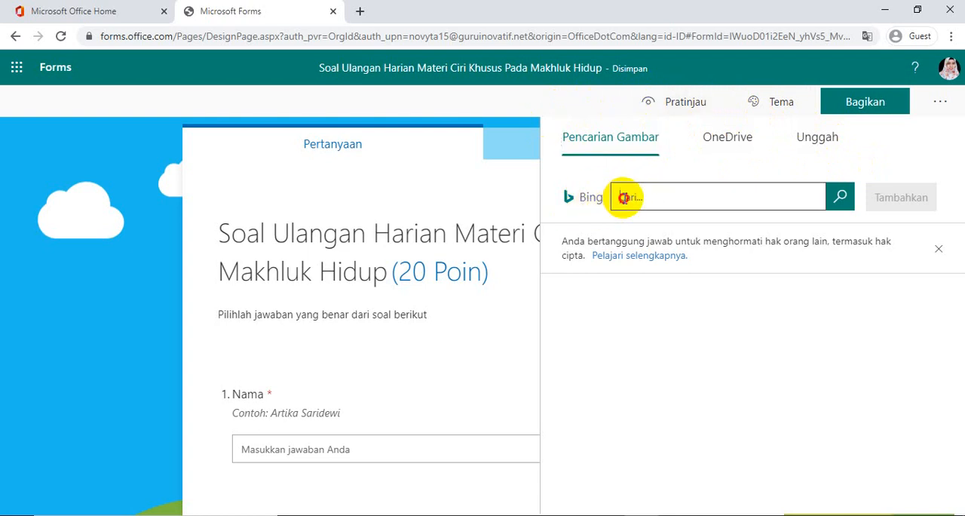
{"action": "type", "text": "alam"}
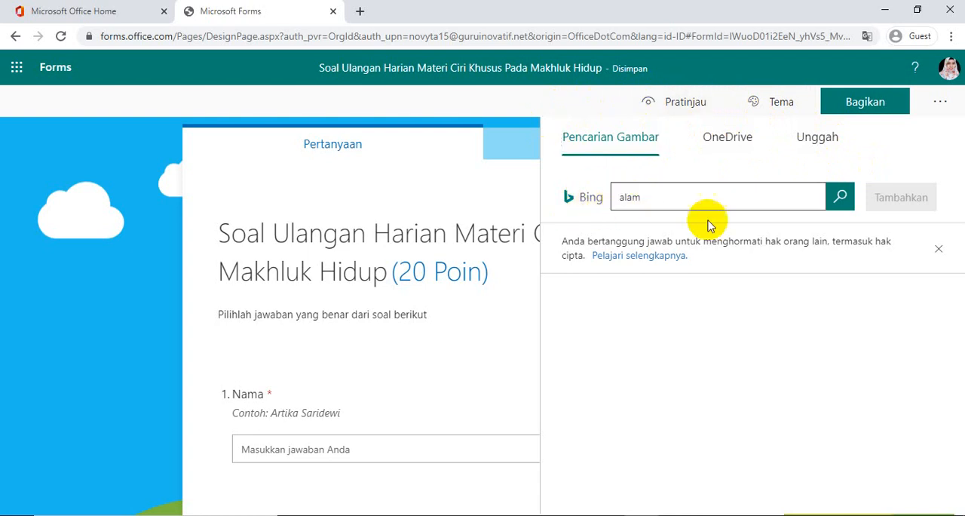
{"action": "left_click", "coordinate": [837, 200]}
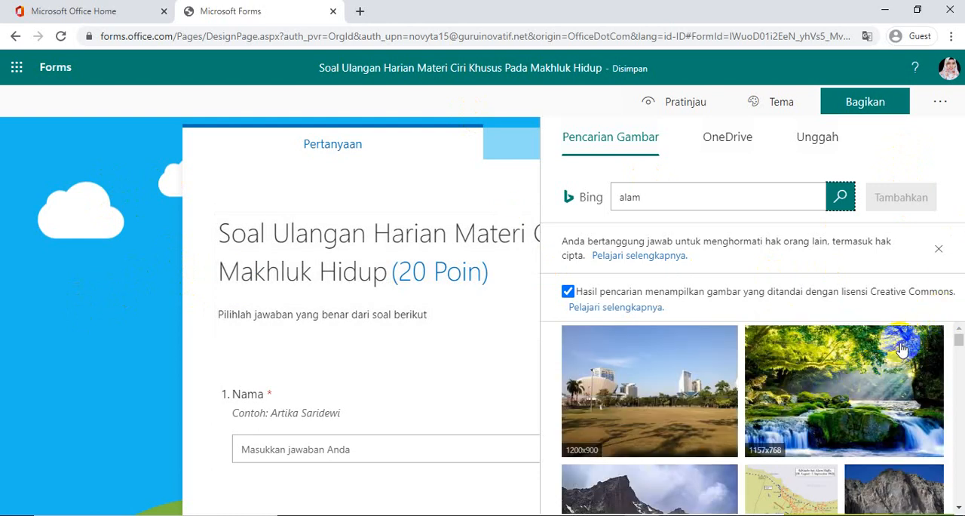
Add the 1157x768 forest waterfall image as the custom theme background, apply that theme to the quiz and close the theme options
{"action": "left_click", "coordinate": [838, 360]}
{"action": "left_click", "coordinate": [903, 202]}
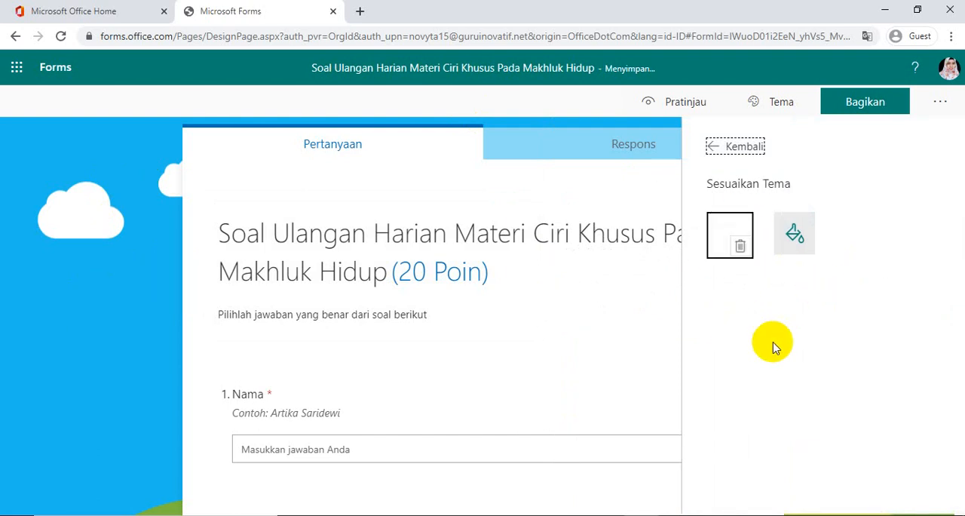
{"action": "left_click", "coordinate": [744, 149]}
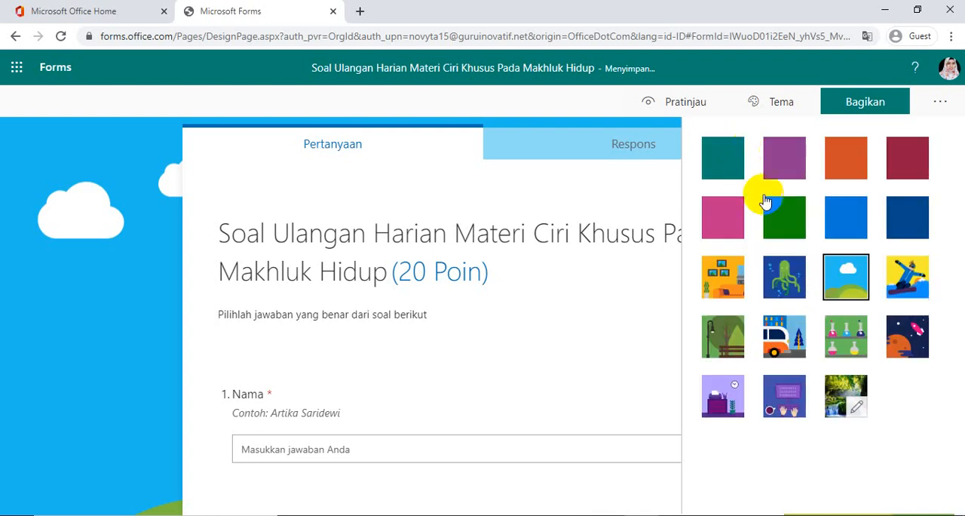
{"action": "left_click", "coordinate": [852, 390]}
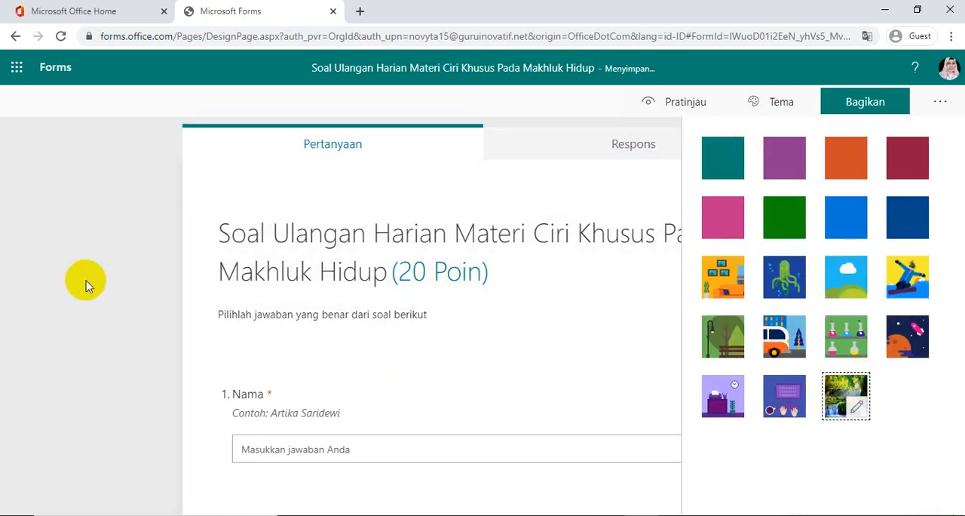
{"action": "left_click", "coordinate": [86, 281]}
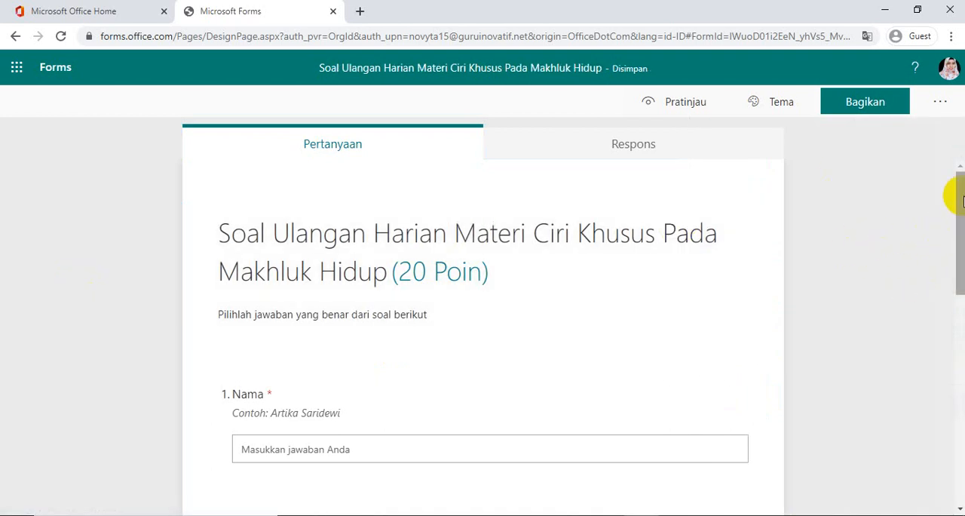
Preview the quiz in the computer and mobile layouts, and return to the form editor
{"action": "mouse_move", "coordinate": [960, 202]}
{"action": "left_mouse_down"}
{"action": "mouse_move", "coordinate": [961, 284]}
{"action": "mouse_move", "coordinate": [959, 205]}
{"action": "left_mouse_up"}
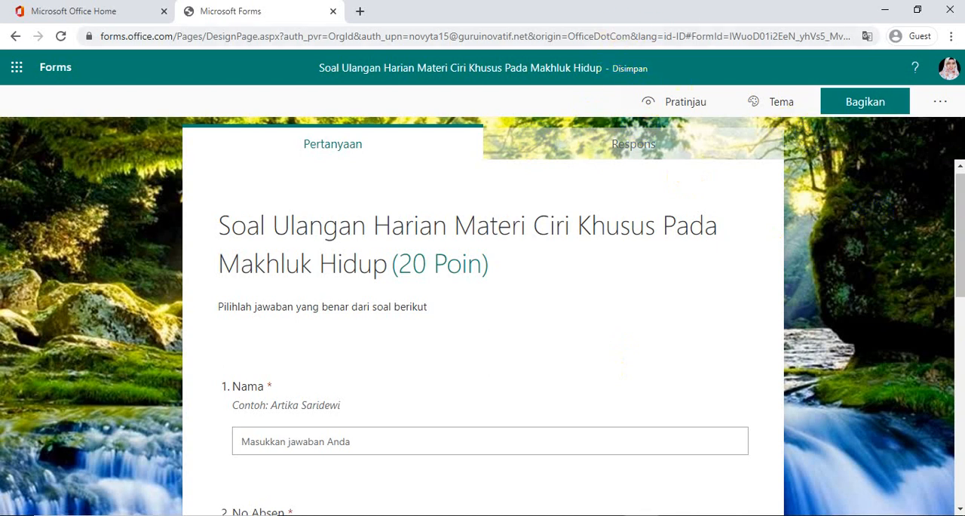
{"action": "mouse_move", "coordinate": [960, 222]}
{"action": "left_mouse_down"}
{"action": "mouse_move", "coordinate": [959, 331]}
{"action": "mouse_move", "coordinate": [959, 214]}
{"action": "left_mouse_up"}
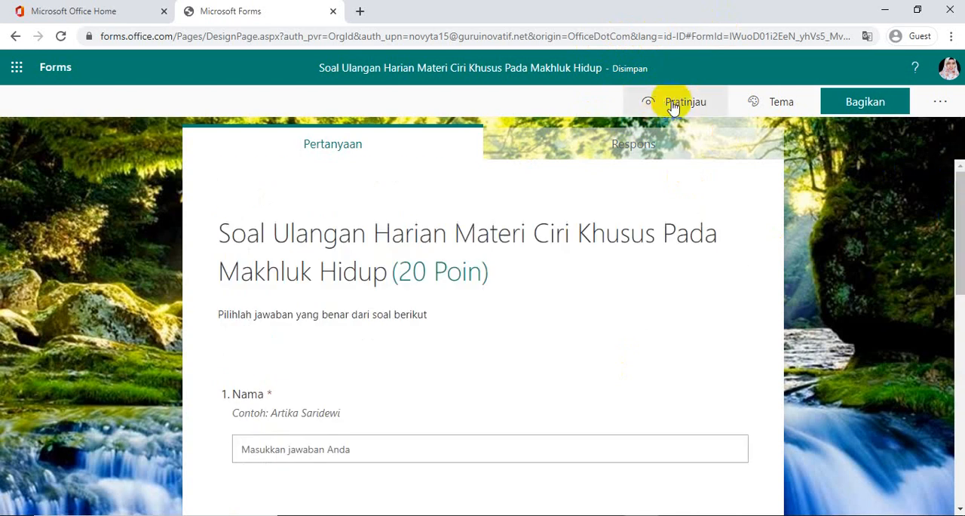
{"action": "left_click", "coordinate": [664, 106]}
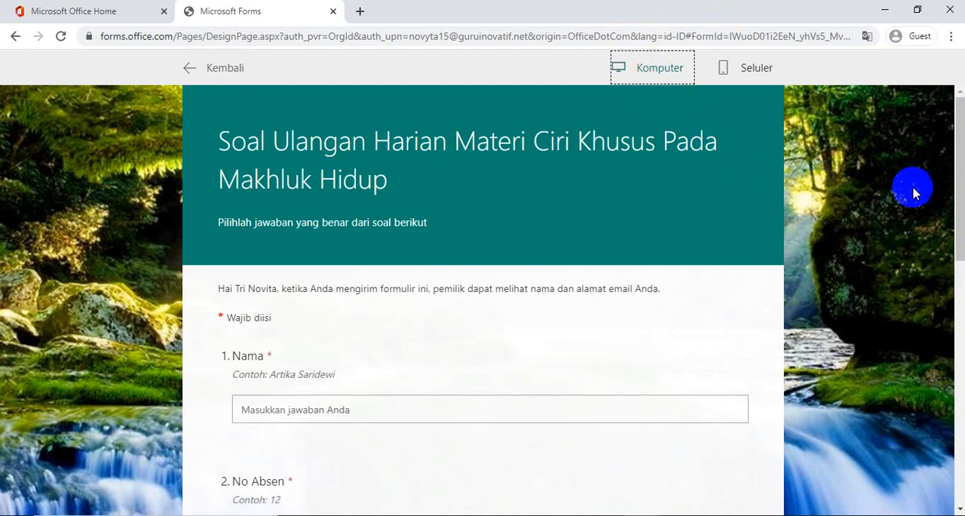
{"action": "left_click", "coordinate": [748, 72]}
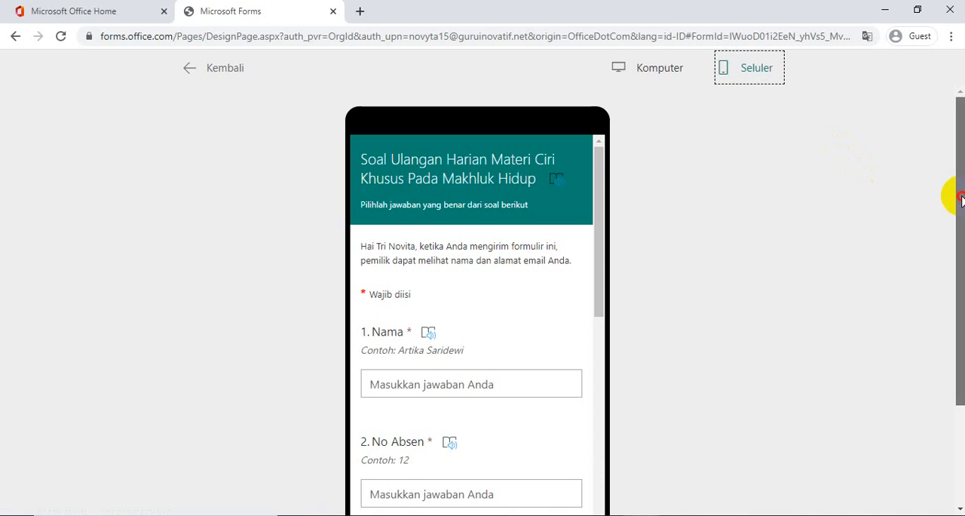
{"action": "left_click", "coordinate": [646, 74]}
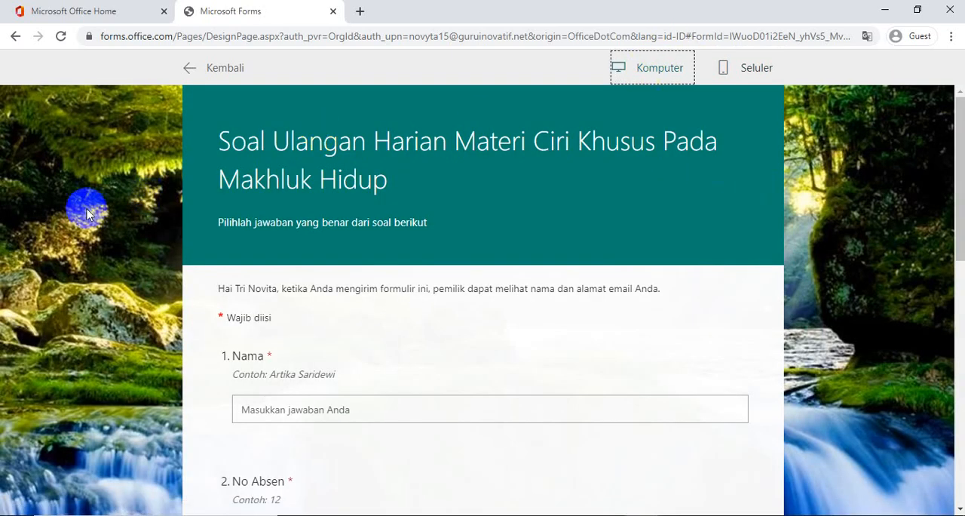
{"action": "left_click", "coordinate": [216, 75]}
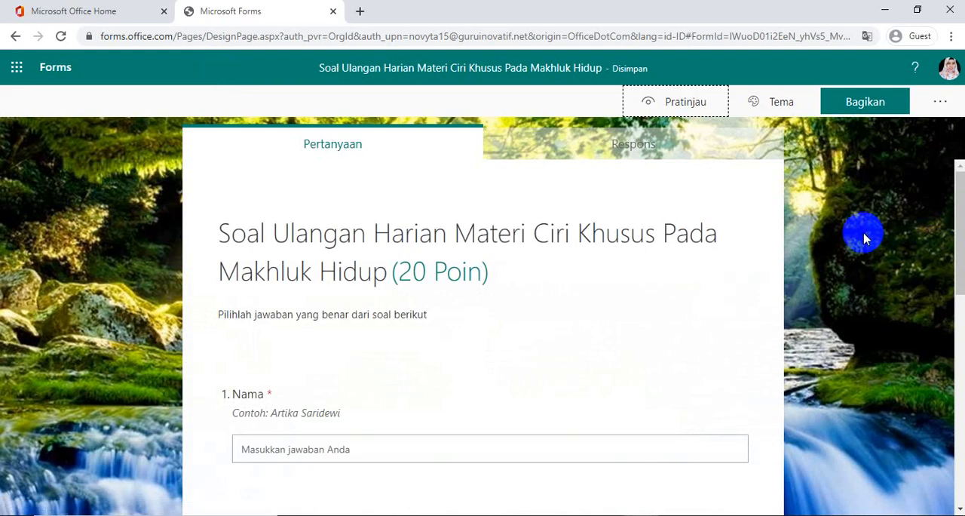
Share the quiz so that anyone with the link can respond, and copy its response link
{"action": "left_click", "coordinate": [864, 103]}
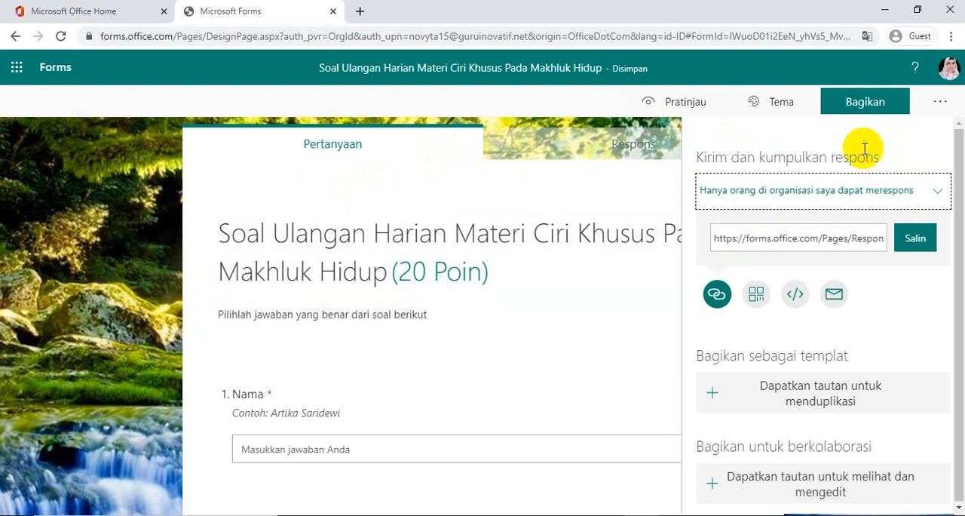
{"action": "left_click", "coordinate": [939, 195]}
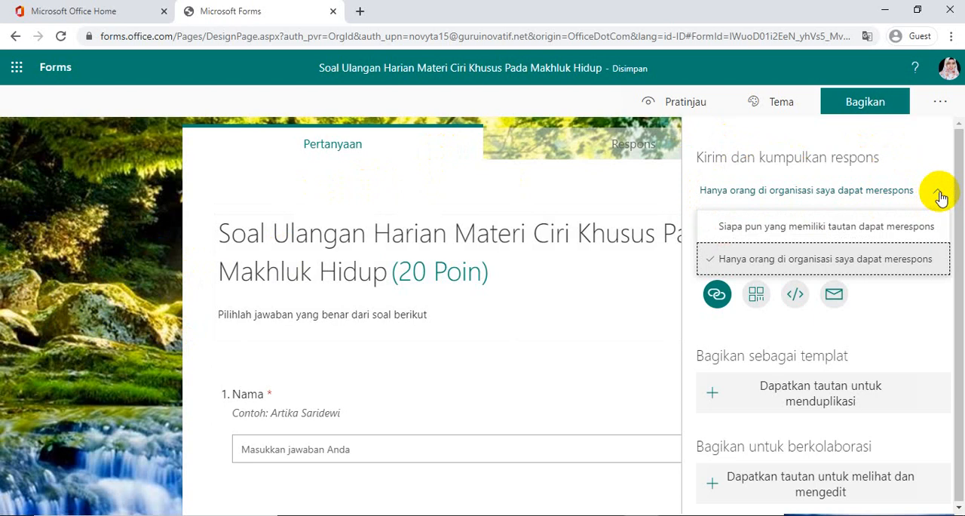
{"action": "left_click", "coordinate": [814, 230]}
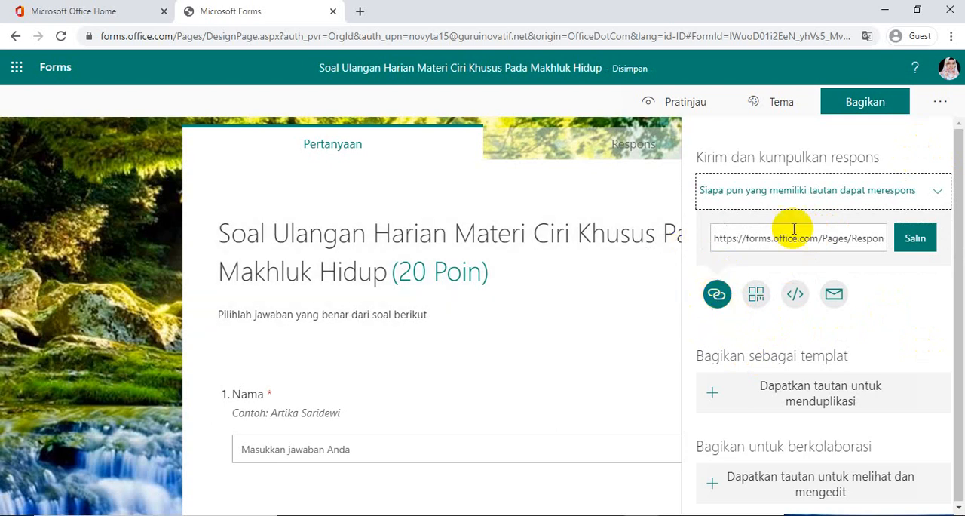
{"action": "left_click", "coordinate": [918, 245]}
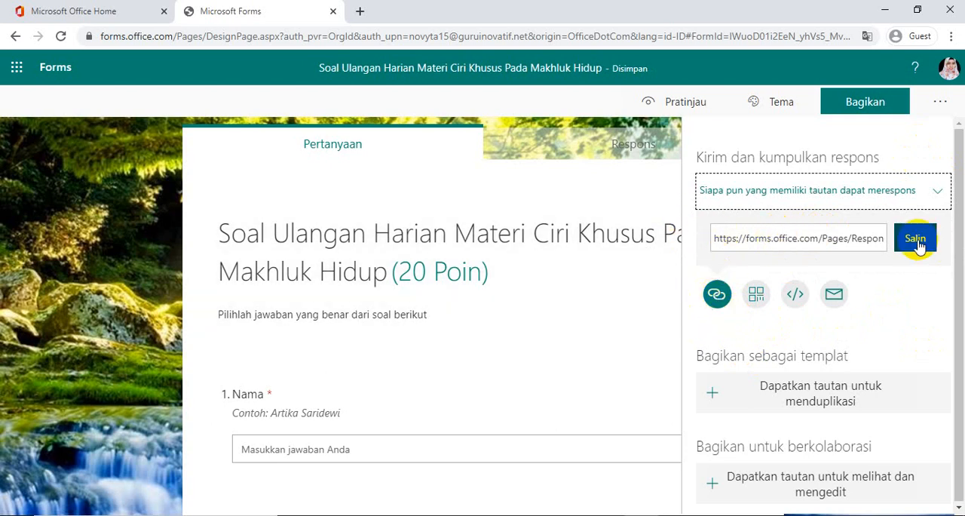
{"action": "left_click", "coordinate": [917, 245]}
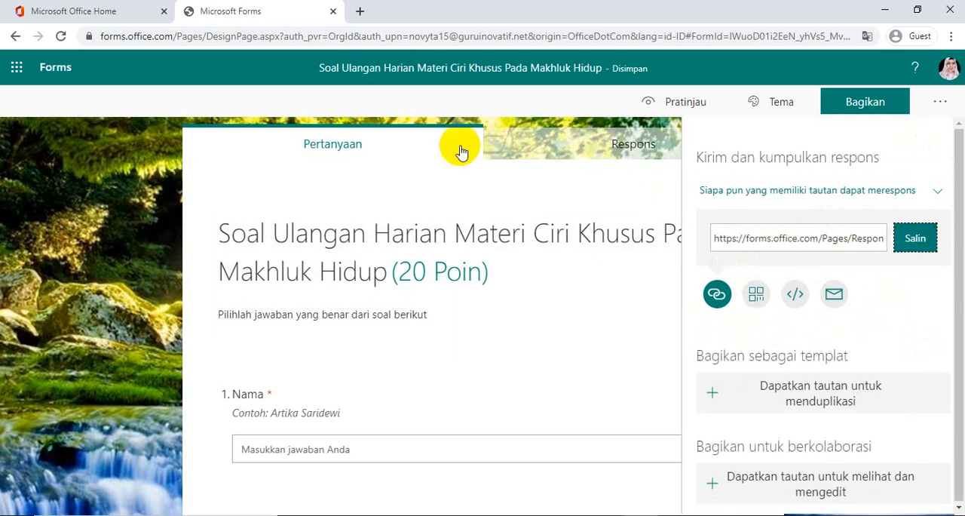
Open tinyurl.com in a new browser tab
{"action": "left_click", "coordinate": [359, 13]}
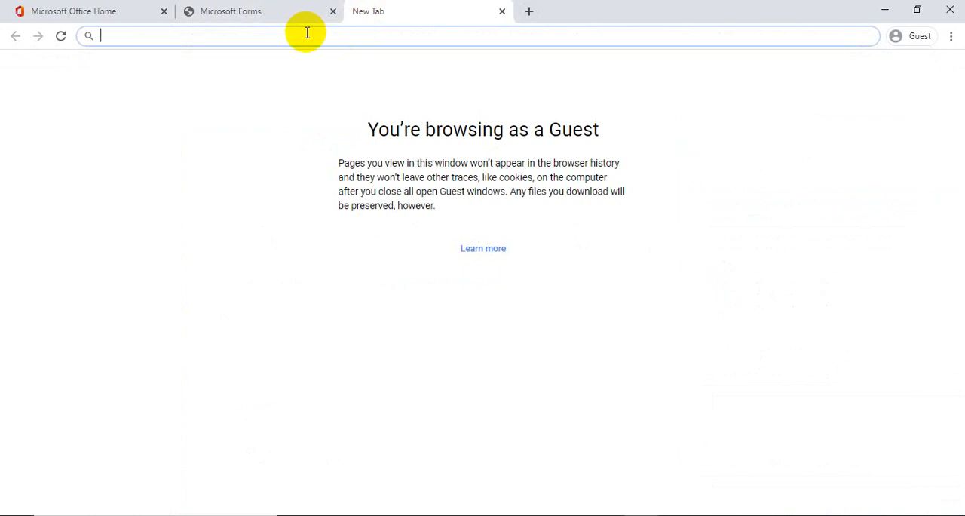
{"action": "type", "text": "tiny"}
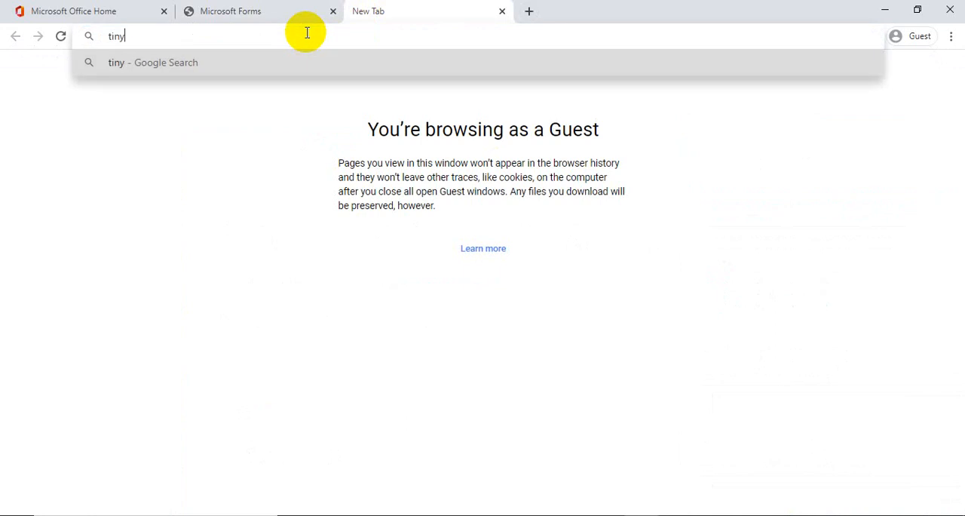
{"action": "type", "text": "url.c"}
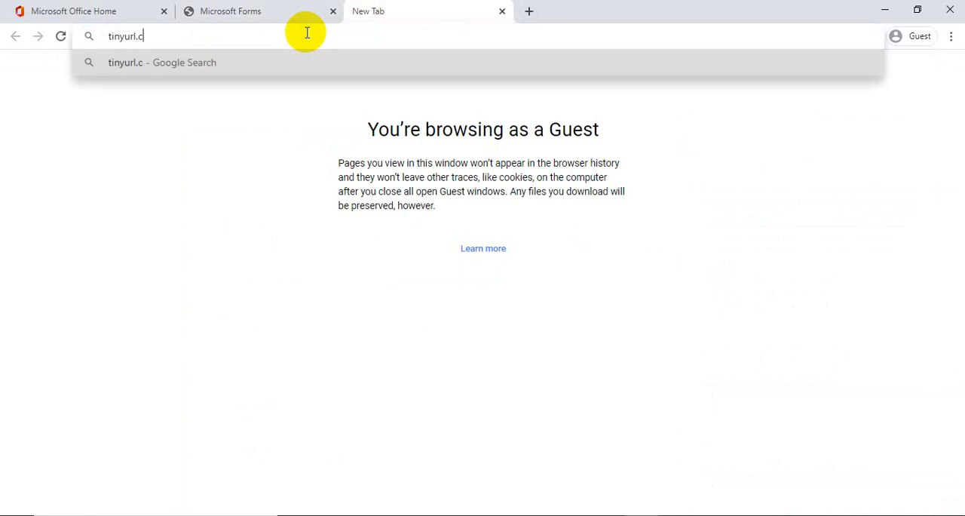
{"action": "type", "text": "om"}
{"action": "key", "text": "Return"}
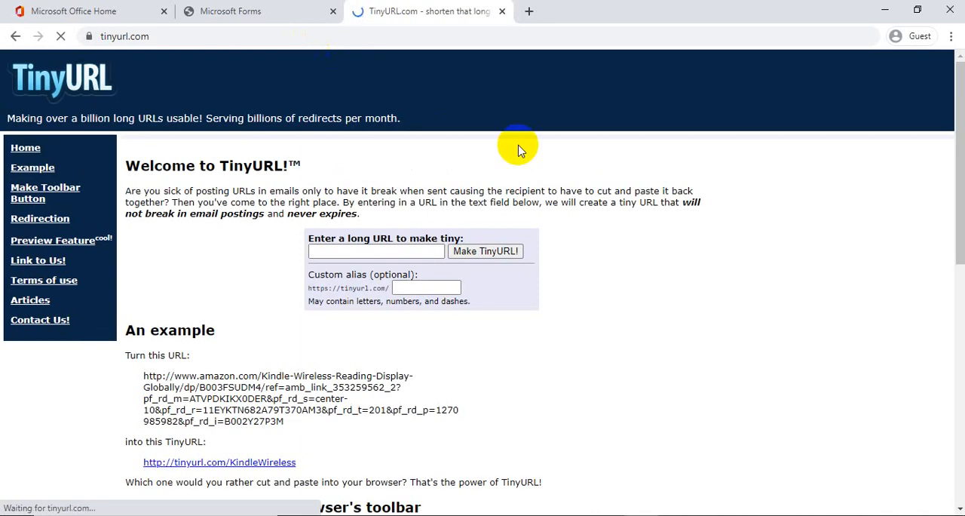
Shorten the copied quiz link with the custom alias soalciriMH6
{"action": "left_click", "coordinate": [392, 315]}
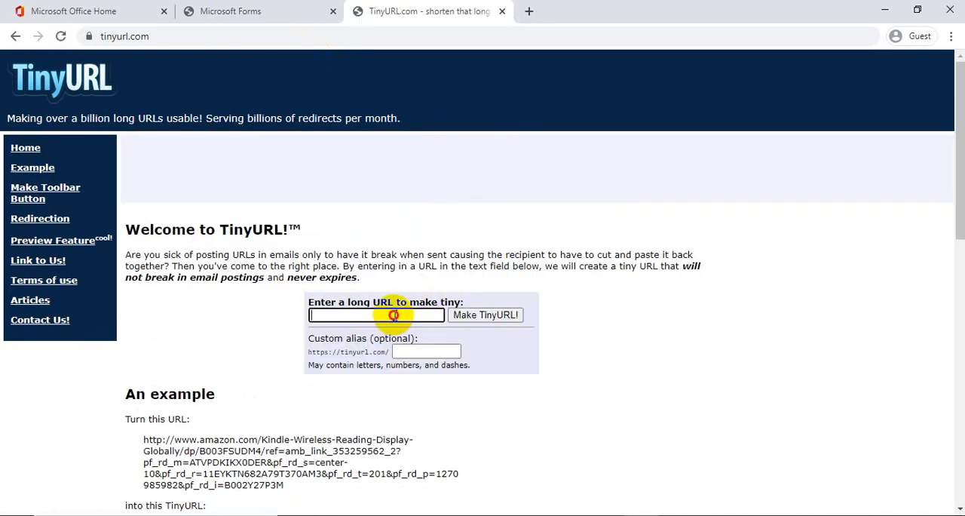
{"action": "key", "text": "ctrl+v"}
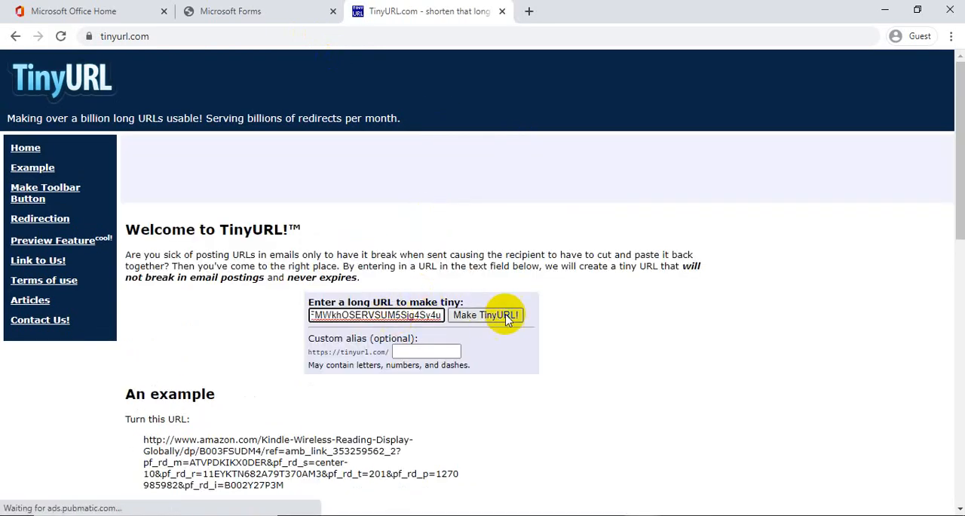
{"action": "left_click", "coordinate": [434, 352]}
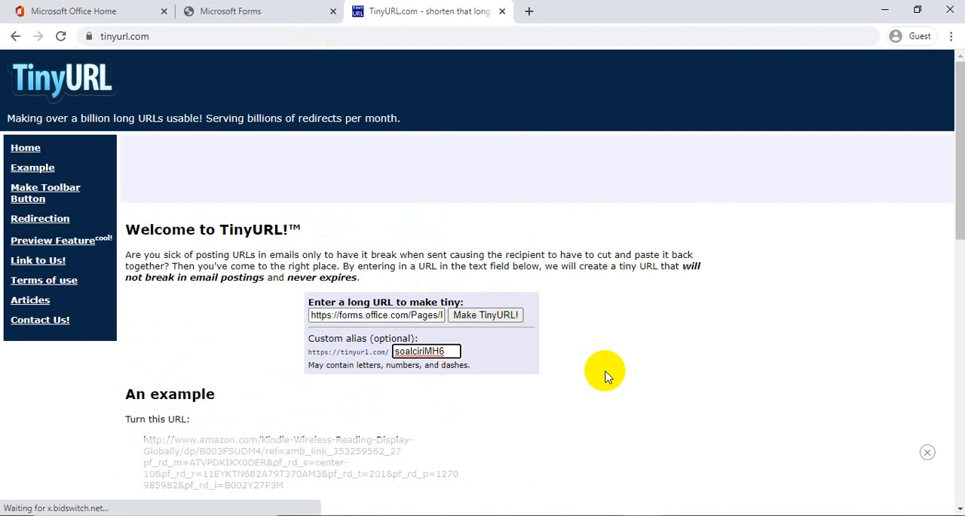
{"action": "left_click", "coordinate": [494, 318]}
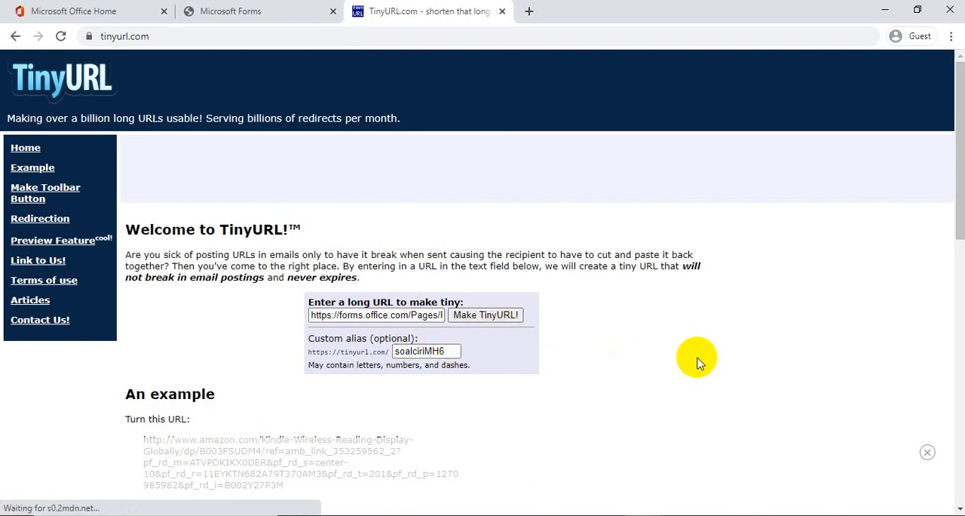
{"action": "left_click", "coordinate": [490, 315]}
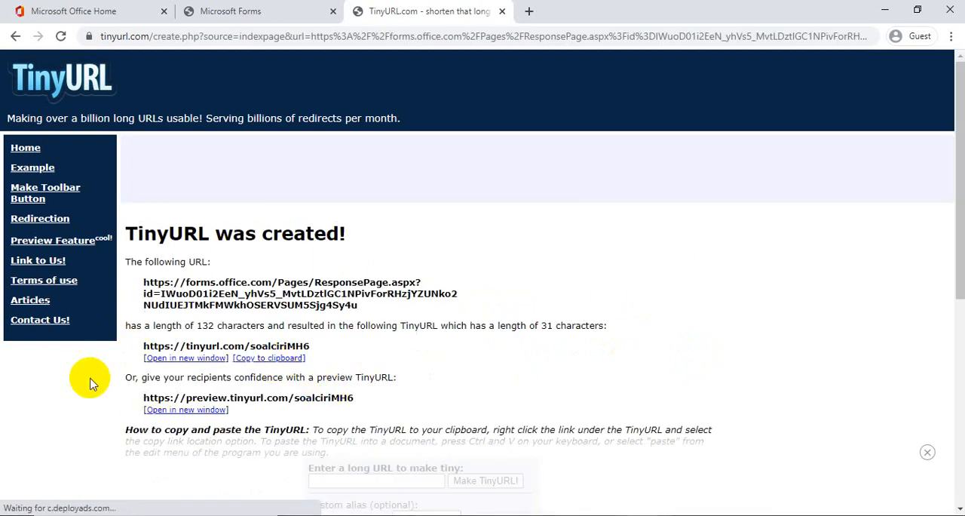
Copy the shortened quiz link, paste it into the blank Notepad document and minimize Notepad
{"action": "left_click", "coordinate": [266, 359]}
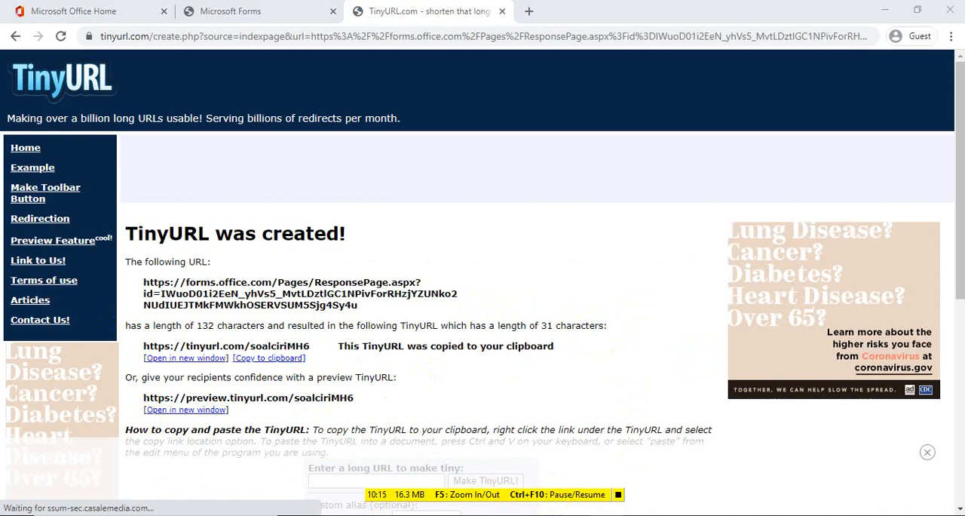
{"action": "key", "text": "alt+Tab"}
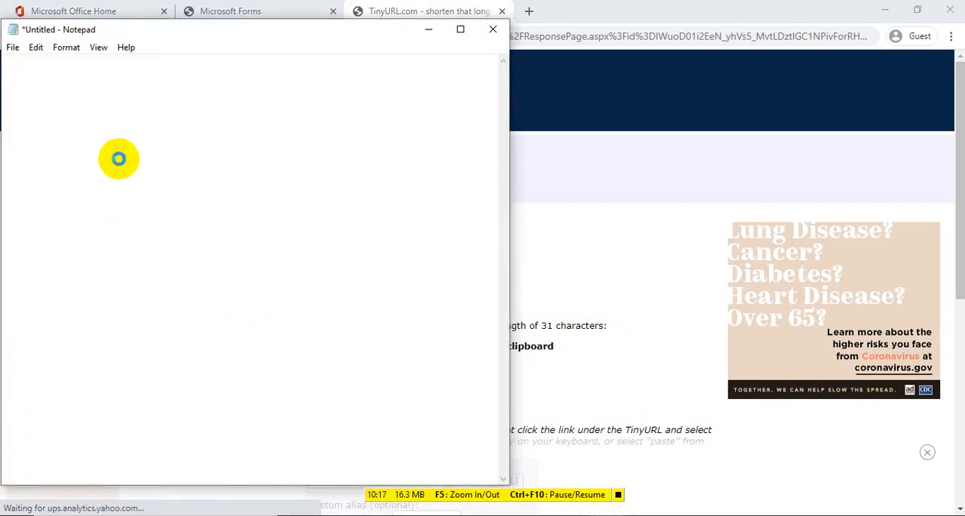
{"action": "type", "text": "https://tinyurl.com/soalciriMH6"}
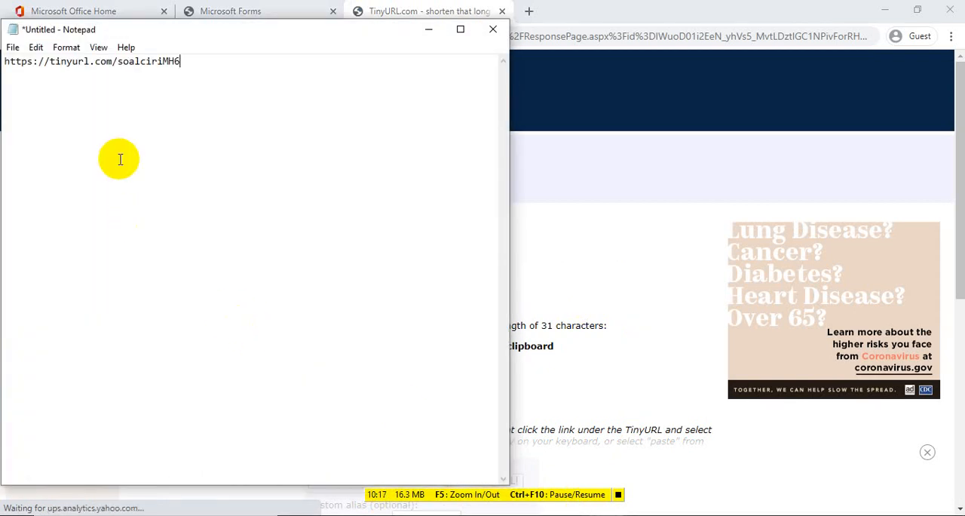
{"action": "left_click", "coordinate": [426, 32]}
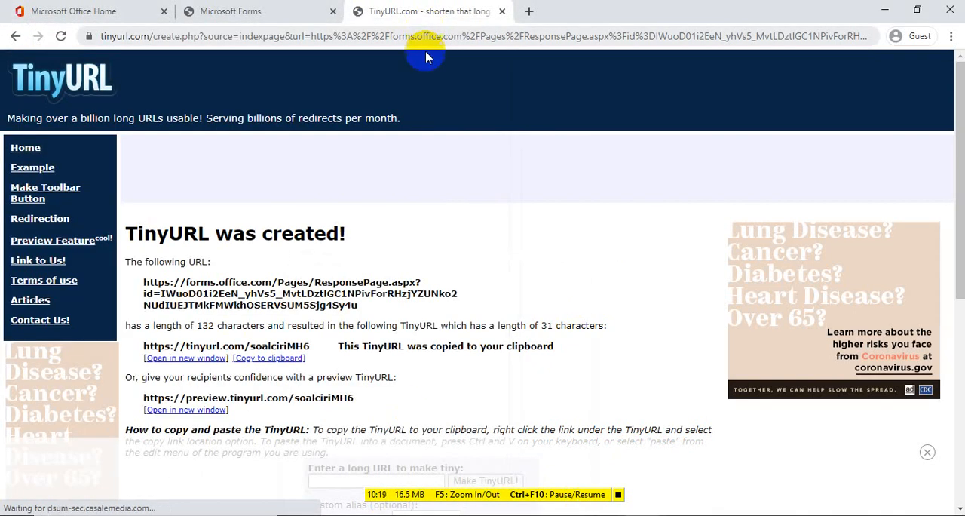
Open the shortened link in a new window to check the quiz's response page, and close that page
{"action": "left_click", "coordinate": [184, 360]}
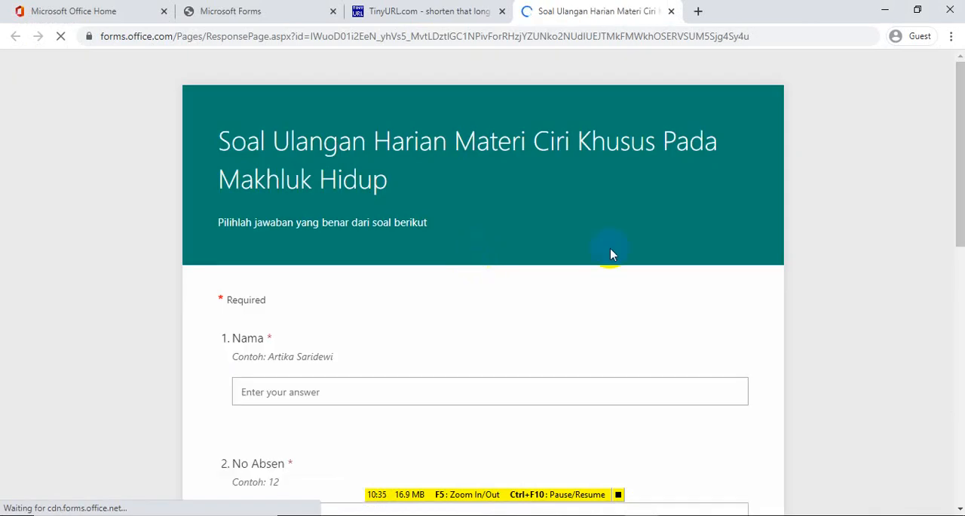
{"action": "left_click_drag", "start_coordinate": [951, 147], "coordinate": [953, 104]}
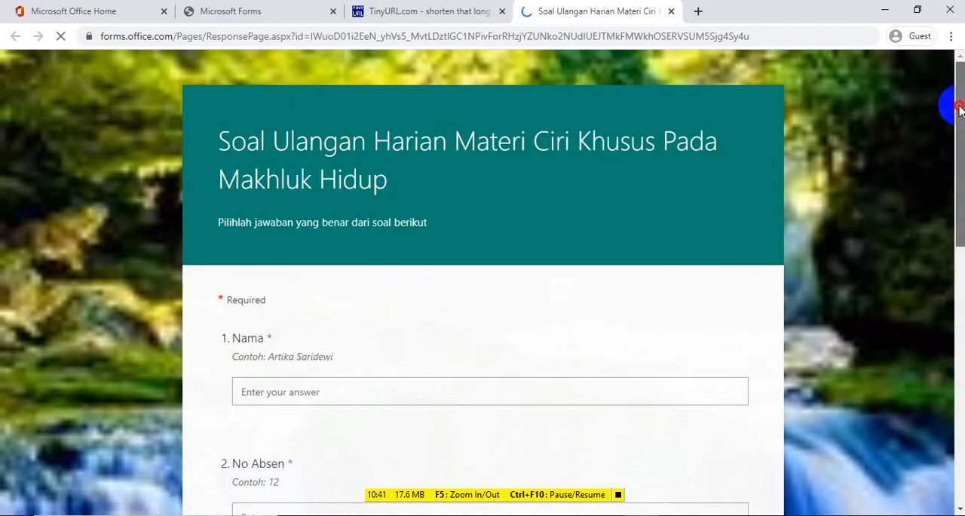
{"action": "left_click", "coordinate": [671, 11]}
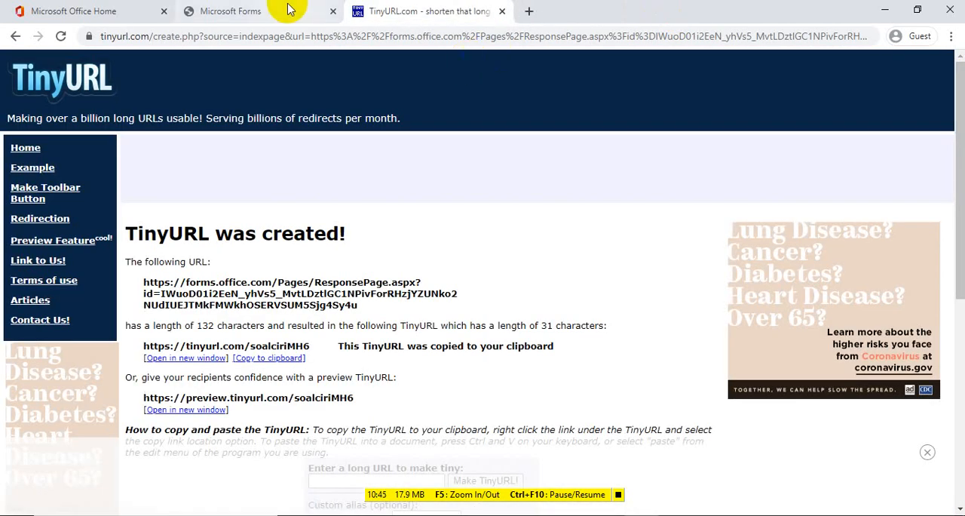
Return to the Microsoft Forms editor and view the quiz's QR code, embed code and remaining sharing options
{"action": "left_click", "coordinate": [243, 10]}
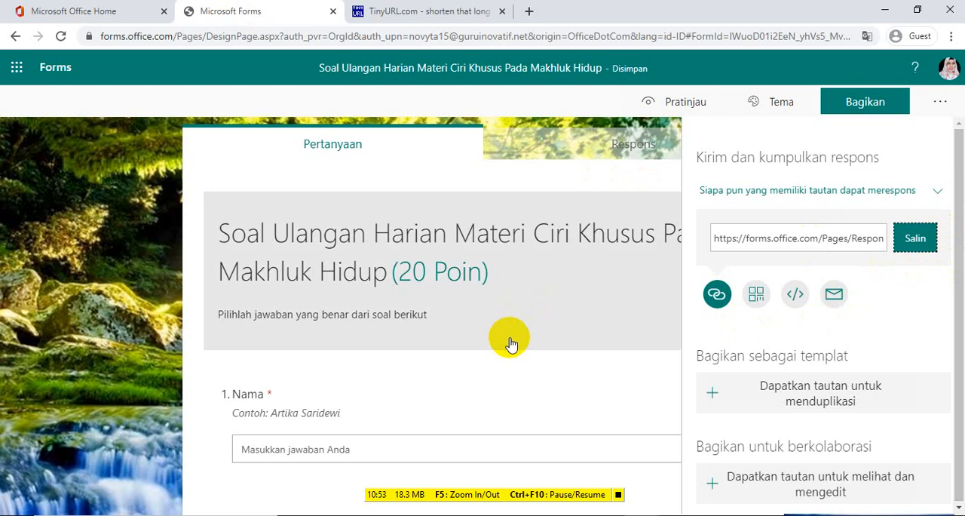
{"action": "left_click", "coordinate": [756, 297]}
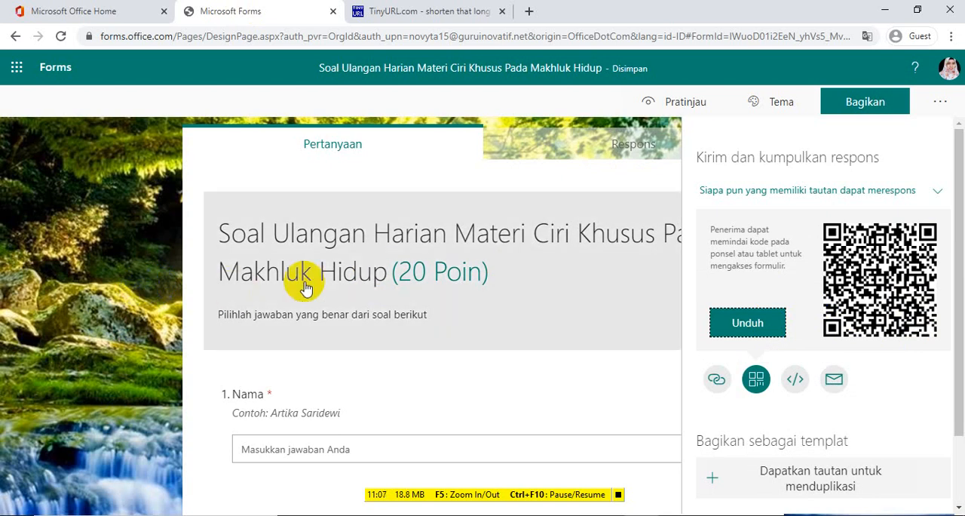
{"action": "left_click", "coordinate": [73, 203]}
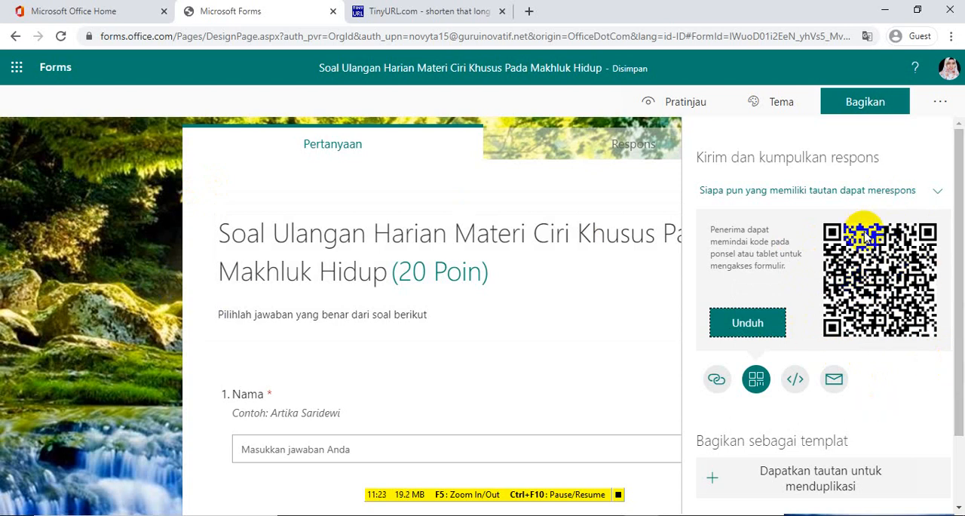
{"action": "left_click", "coordinate": [795, 380]}
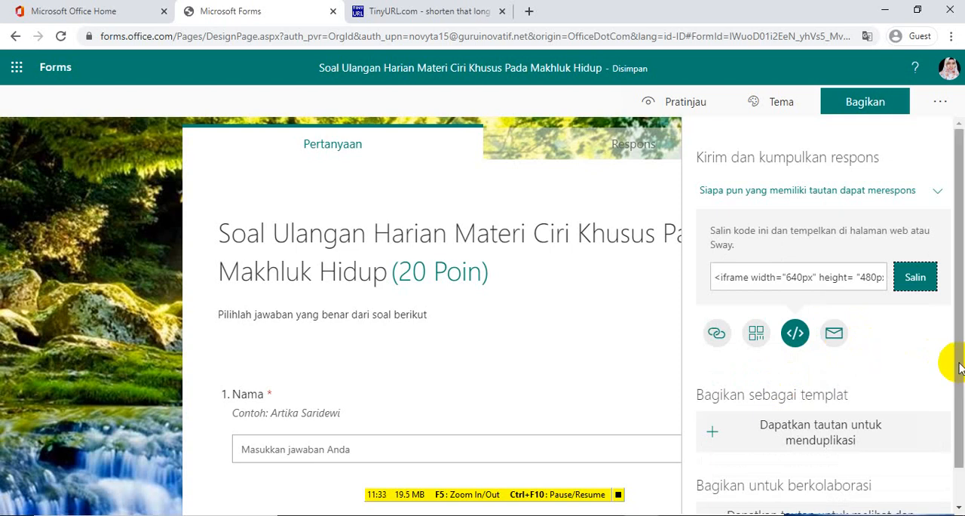
{"action": "left_click_drag", "start_coordinate": [959, 363], "coordinate": [963, 391]}
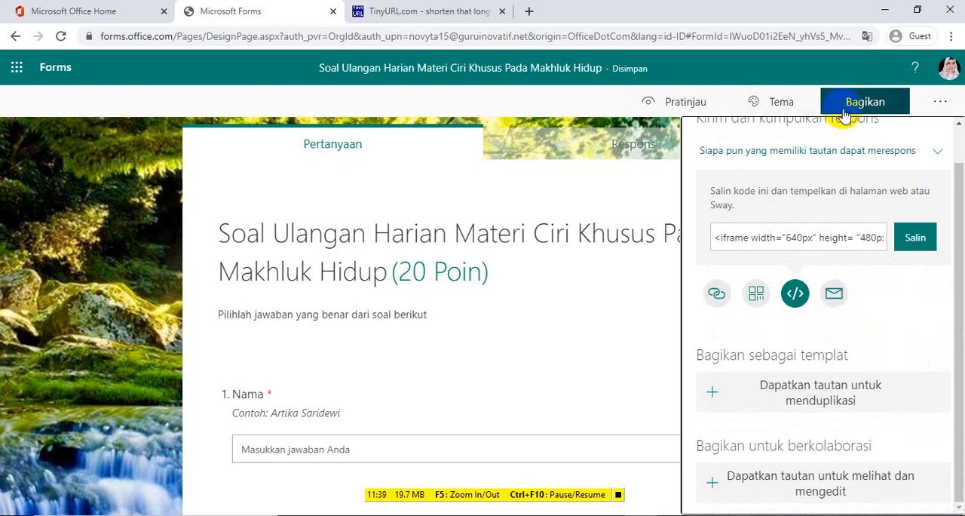
Close the sharing options and turn on question shuffling (Acak pertanyaan) for all questions in the quiz settings
{"action": "left_click", "coordinate": [942, 105]}
{"action": "left_click", "coordinate": [939, 99]}
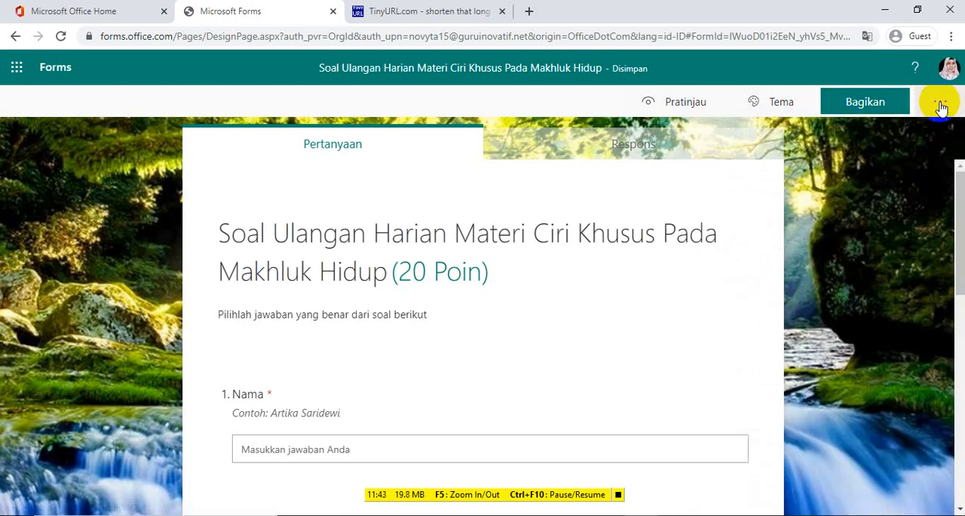
{"action": "left_click", "coordinate": [937, 99]}
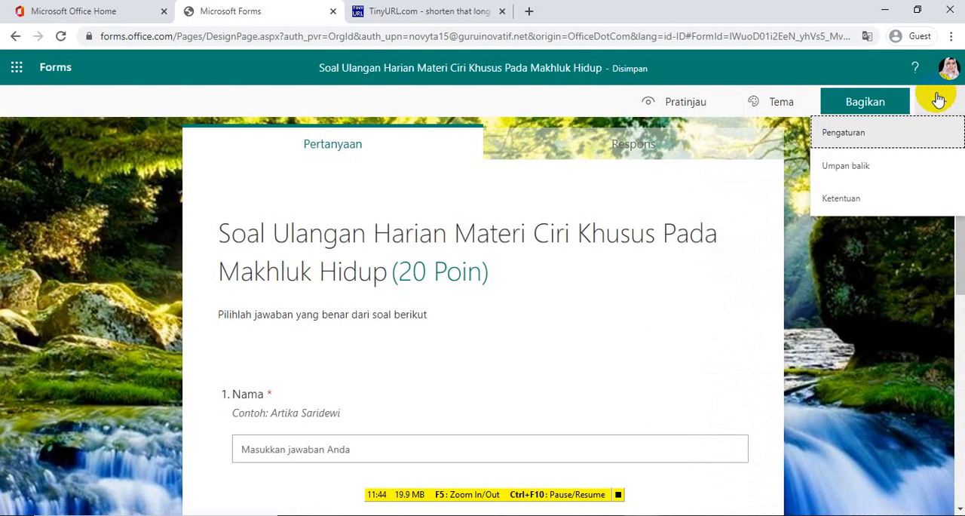
{"action": "left_click", "coordinate": [852, 136]}
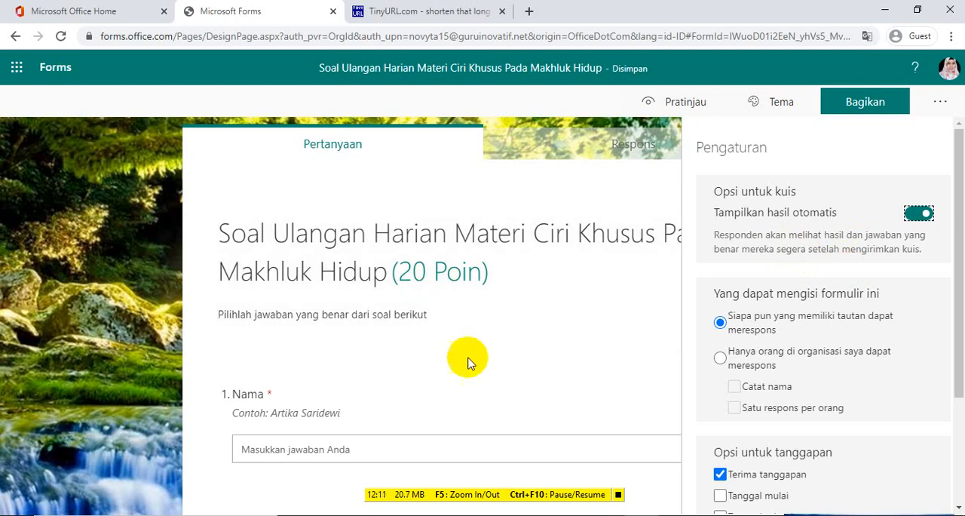
{"action": "left_click", "coordinate": [160, 382]}
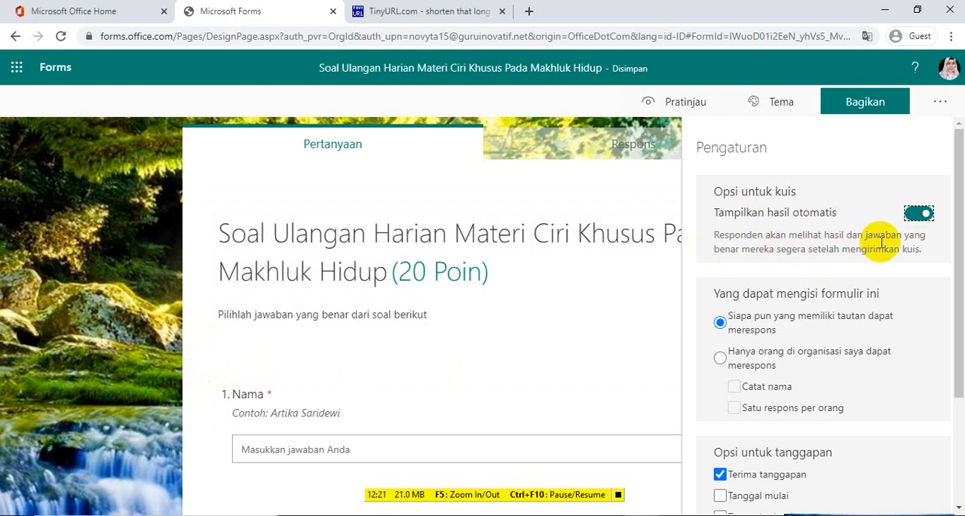
{"action": "left_click", "coordinate": [960, 273]}
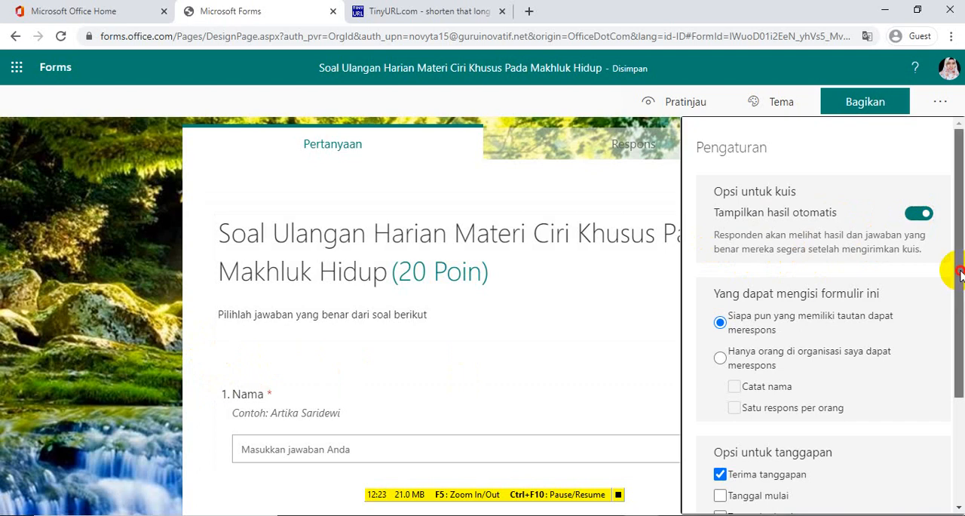
{"action": "left_click_drag", "start_coordinate": [960, 272], "coordinate": [959, 378]}
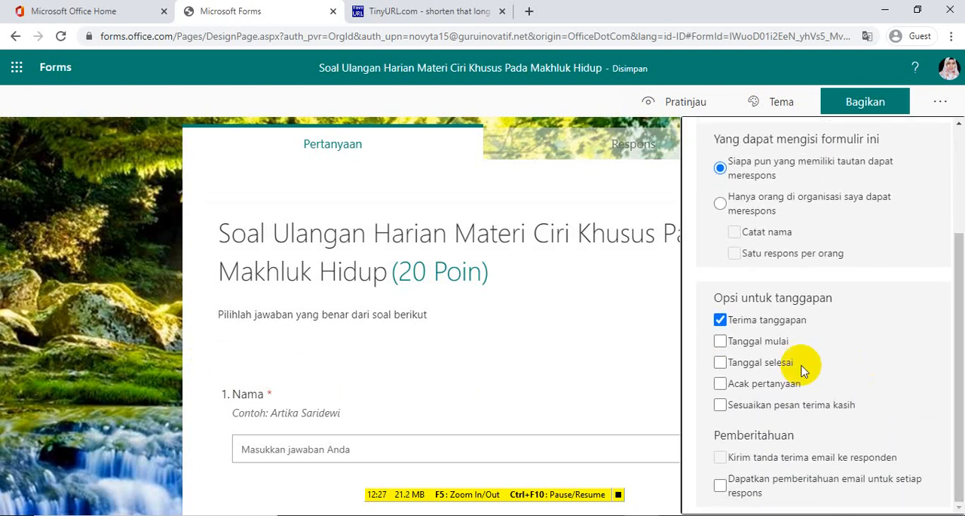
{"action": "left_click", "coordinate": [720, 385]}
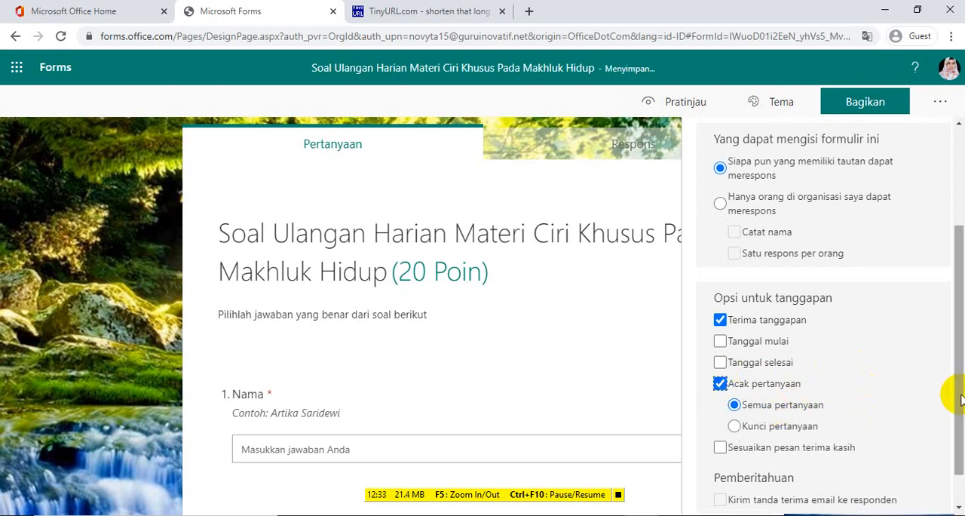
{"action": "left_click_drag", "start_coordinate": [960, 395], "coordinate": [960, 435]}
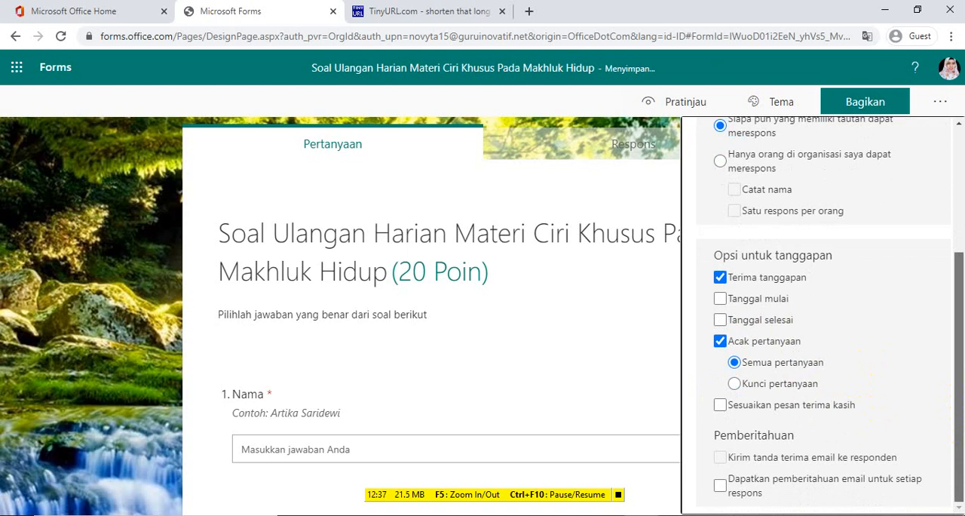
{"action": "scroll", "coordinate": [692, 413], "scroll_direction": "up", "scroll_amount": 2}
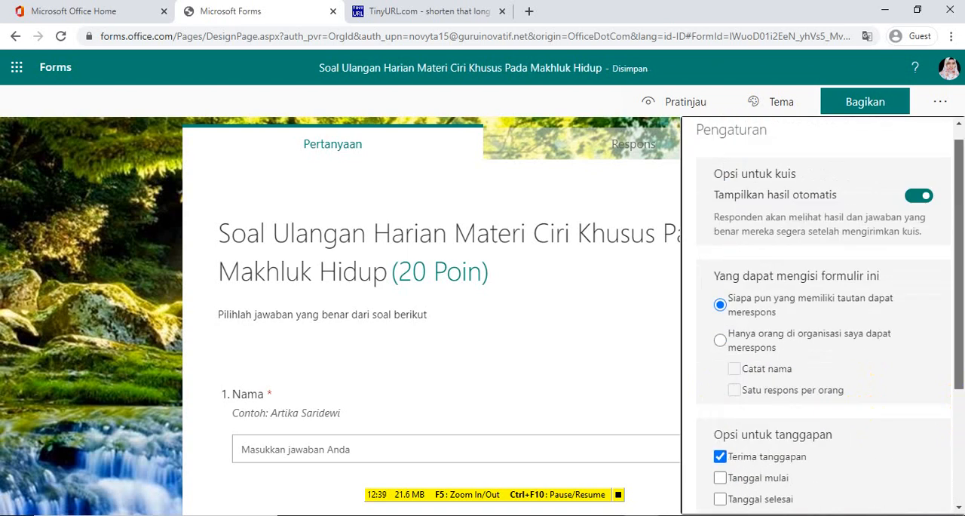
Turn off accepting responses (Terima tanggapan), set the recipient message to "Mohon maaf soal belum tersedia" and close the settings
{"action": "scroll", "coordinate": [692, 413], "scroll_direction": "down", "scroll_amount": 2}
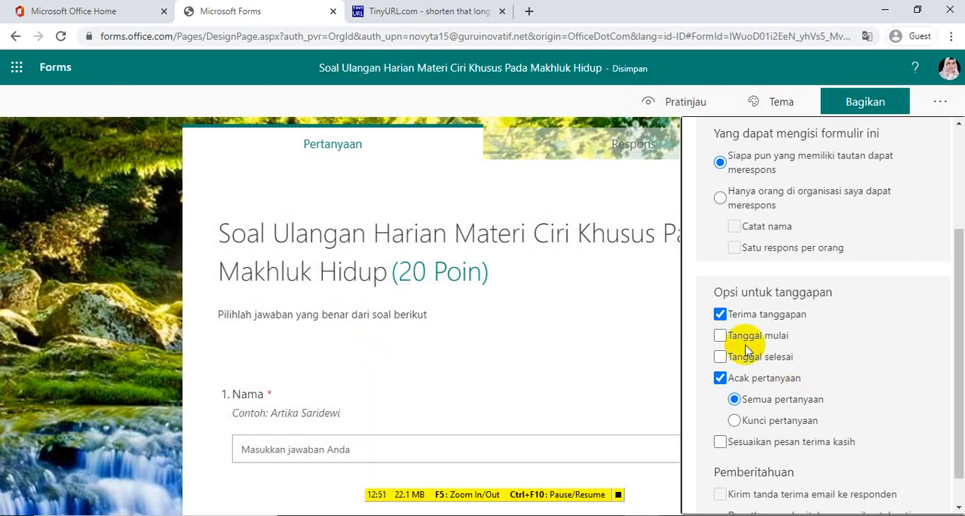
{"action": "left_click", "coordinate": [720, 313]}
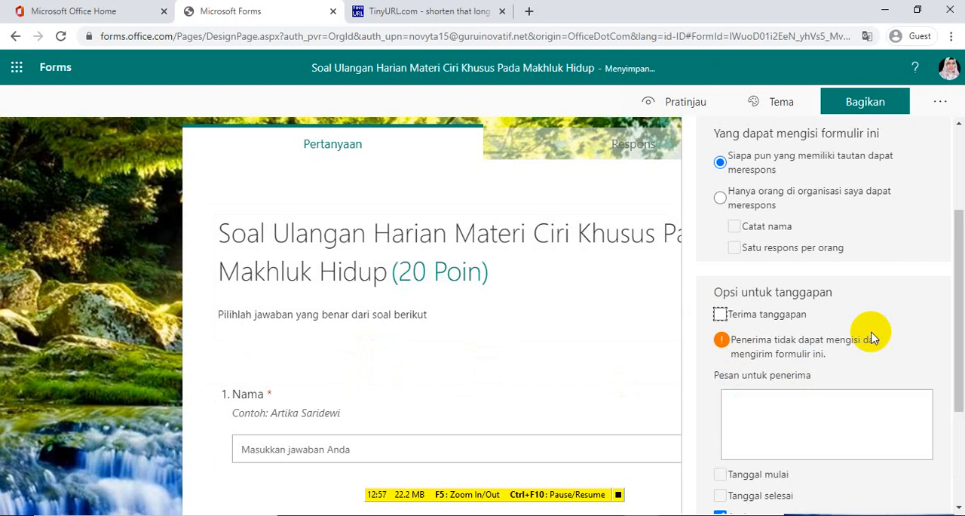
{"action": "left_click", "coordinate": [806, 408]}
{"action": "key", "text": "BackSpace"}
{"action": "type", "text": "Mohon maaf soal"}
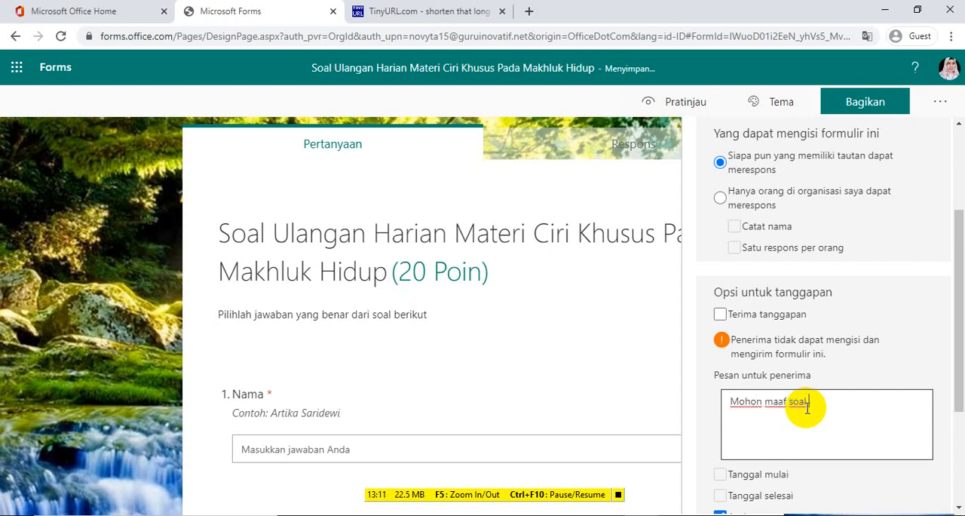
{"action": "type", "text": " belum tersedia"}
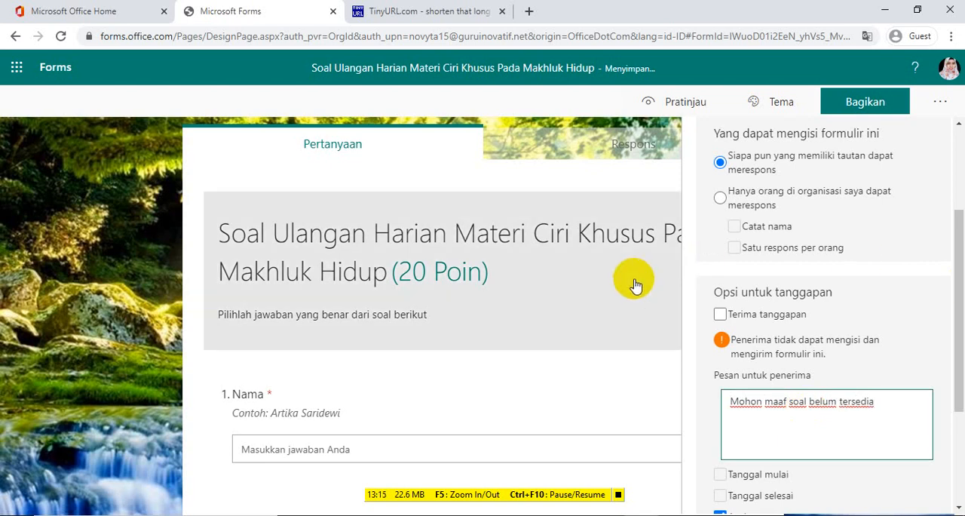
{"action": "left_click", "coordinate": [77, 222]}
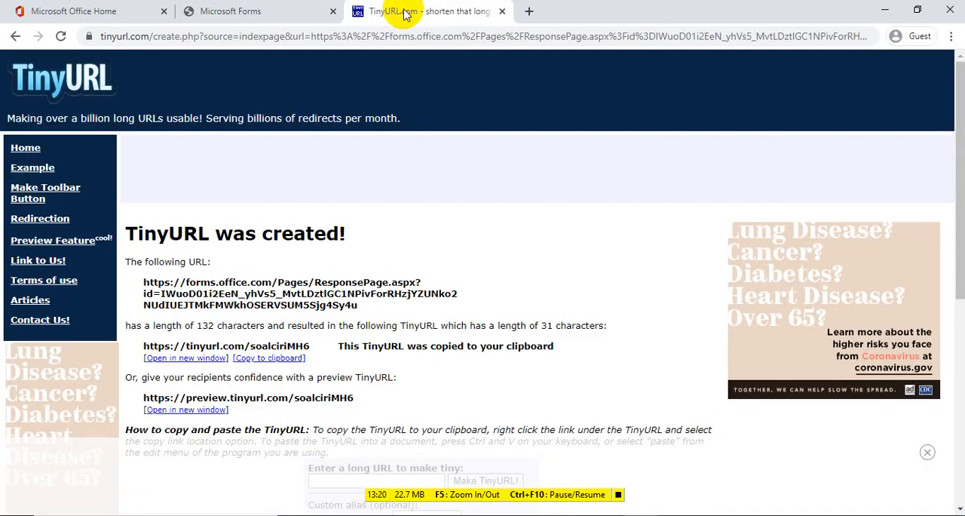
Open the shortened quiz link from TinyURL in a new window to check the closed-quiz message, and close that page
{"action": "left_click", "coordinate": [404, 11]}
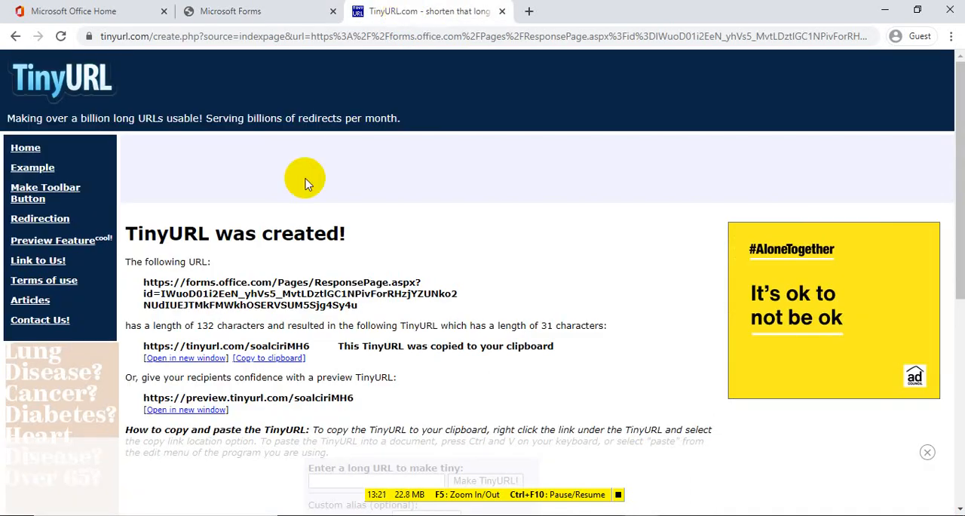
{"action": "left_click", "coordinate": [169, 358]}
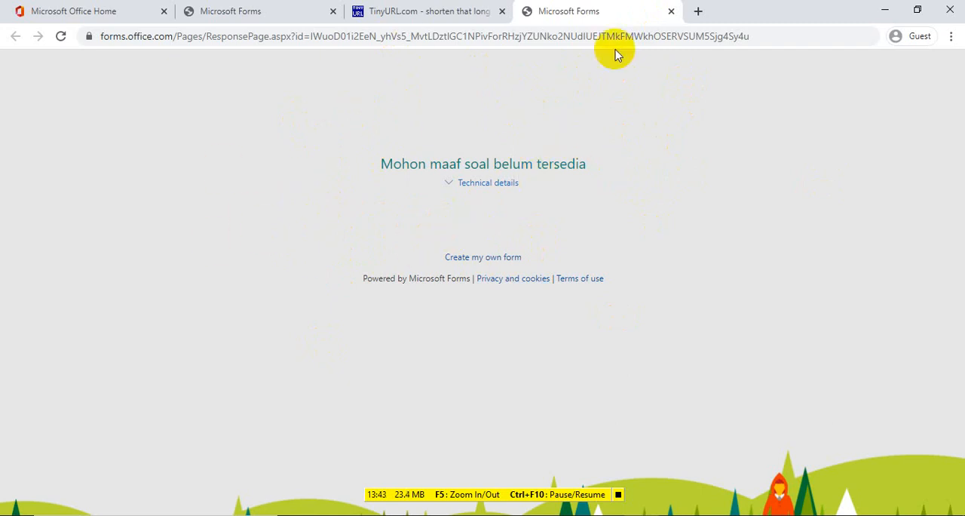
{"action": "left_click", "coordinate": [670, 12]}
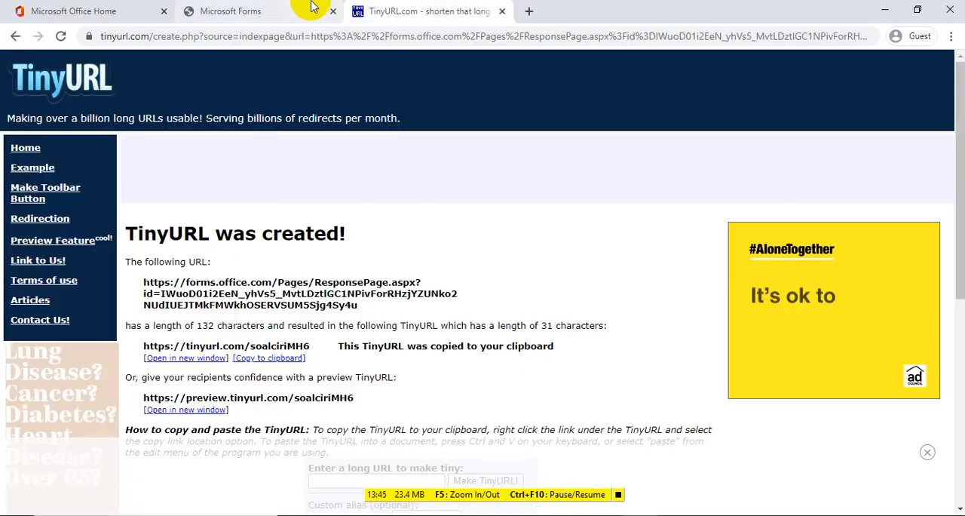
Return to the Microsoft Forms editor, turn accepting responses (Terima tanggapan) back on in the quiz settings and close them
{"action": "left_click", "coordinate": [254, 9]}
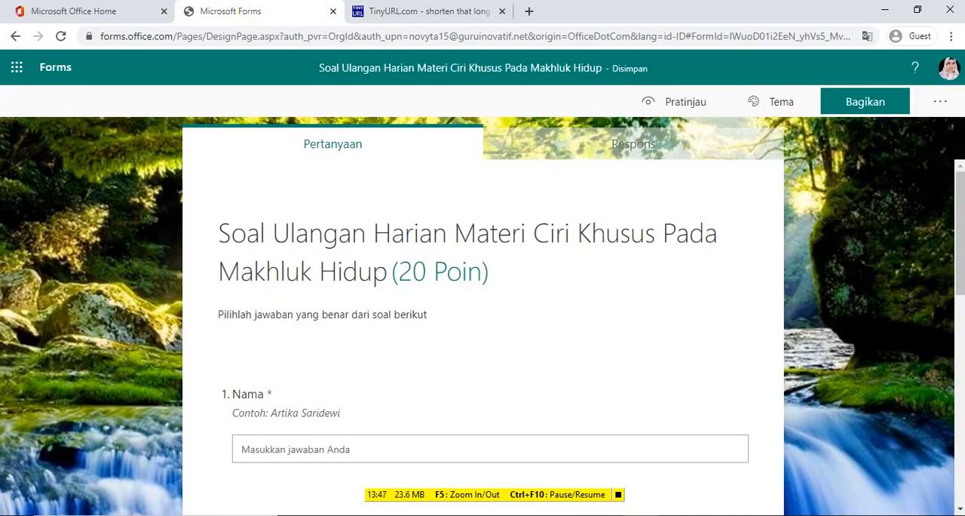
{"action": "left_click", "coordinate": [940, 101]}
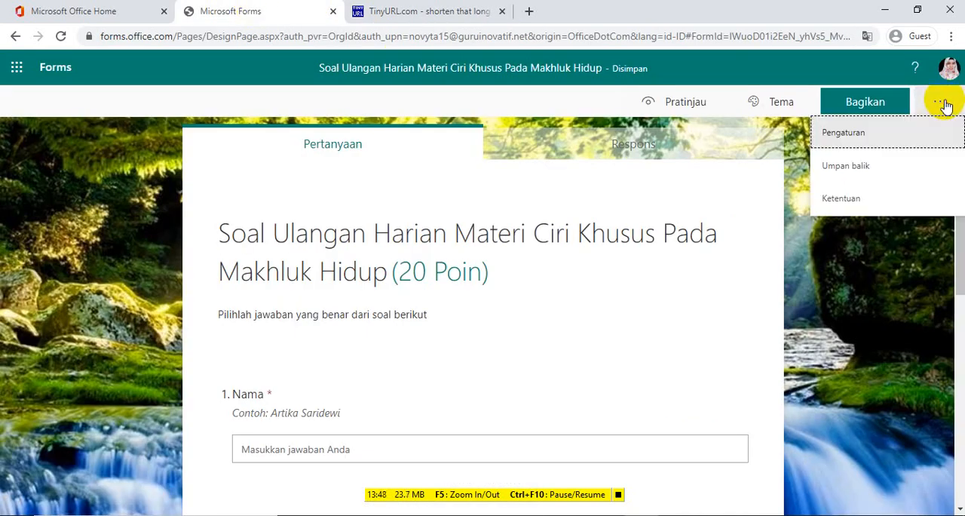
{"action": "left_click", "coordinate": [893, 132]}
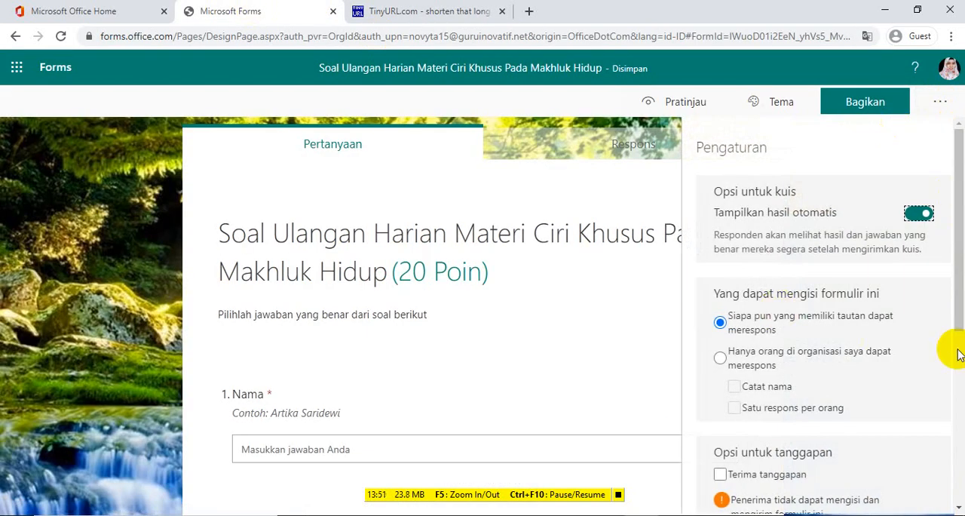
{"action": "left_click", "coordinate": [720, 476]}
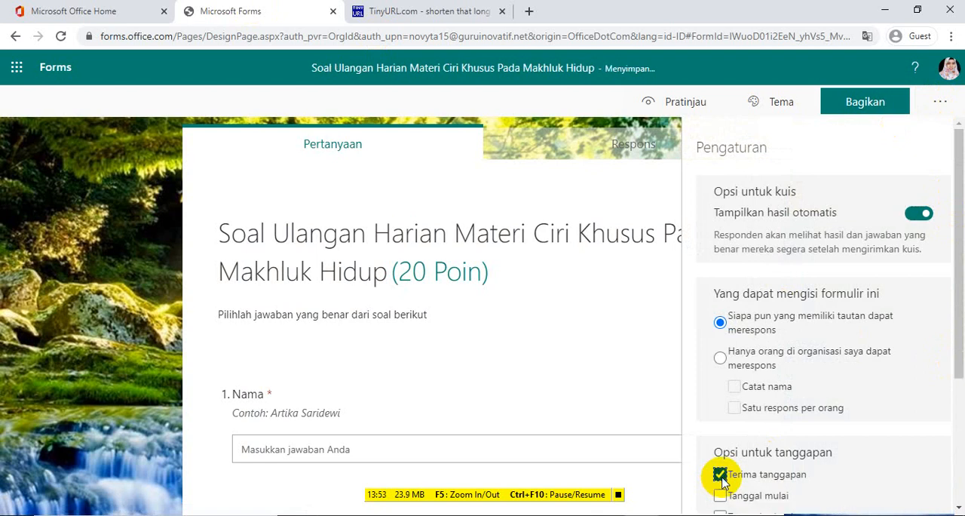
{"action": "left_click", "coordinate": [48, 276]}
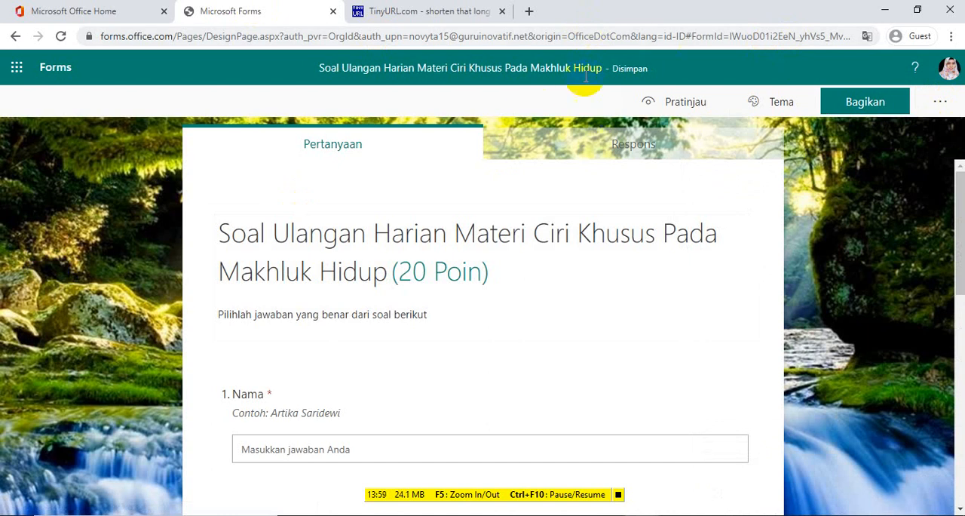
View the quiz's response summary (Respons) with its response count, average score and status
{"action": "left_click", "coordinate": [957, 253]}
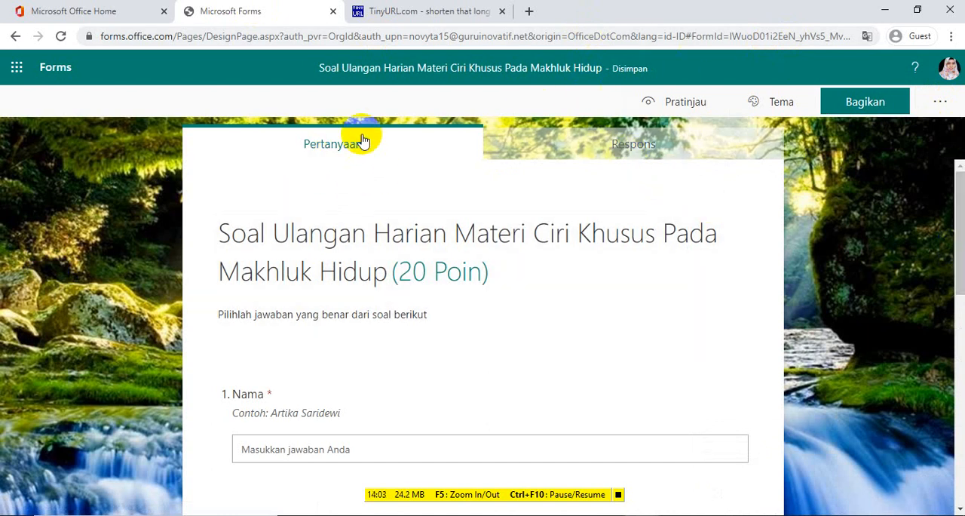
{"action": "left_click", "coordinate": [632, 140]}
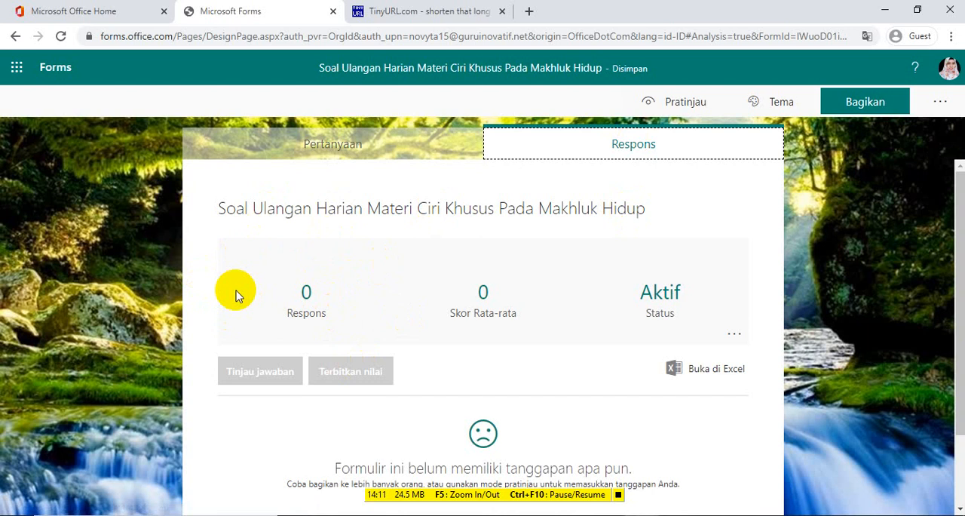
{"action": "left_click", "coordinate": [124, 320]}
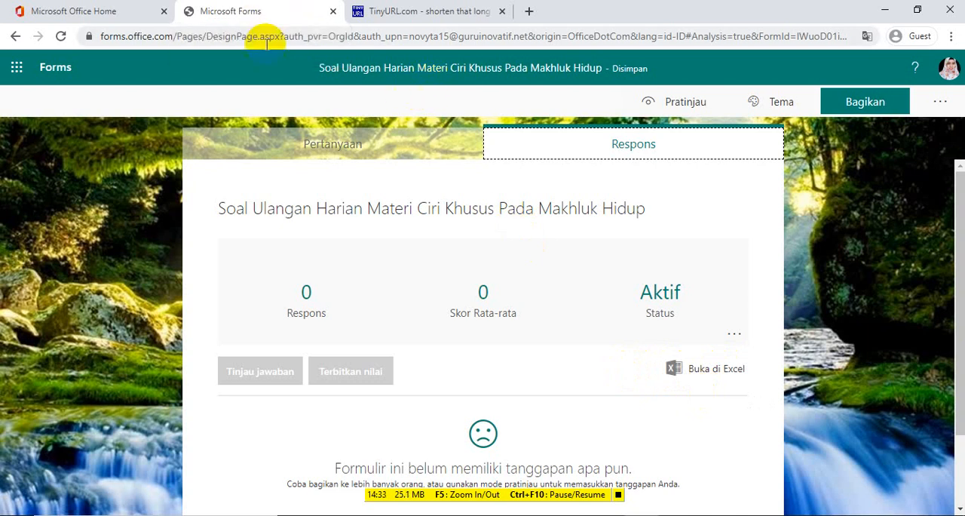
Open the shortened quiz link in a new window and compare its question order with the quiz in the editor
{"action": "left_click", "coordinate": [408, 17]}
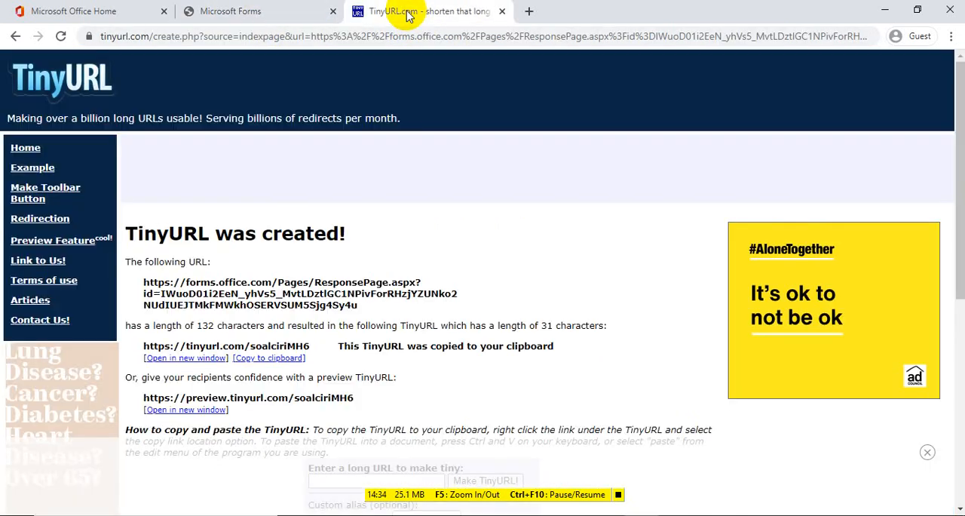
{"action": "left_click", "coordinate": [215, 358]}
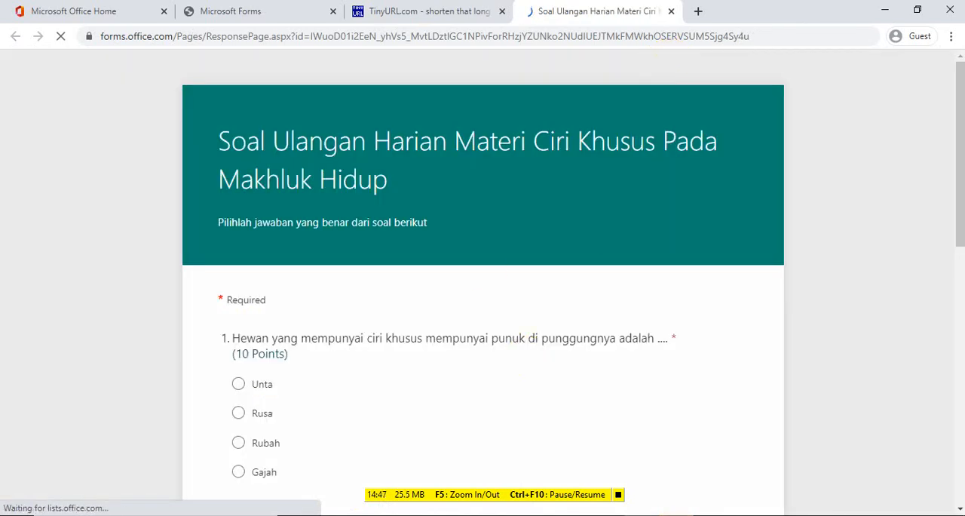
{"action": "left_click_drag", "start_coordinate": [960, 185], "coordinate": [958, 89]}
{"action": "left_click", "coordinate": [268, 9]}
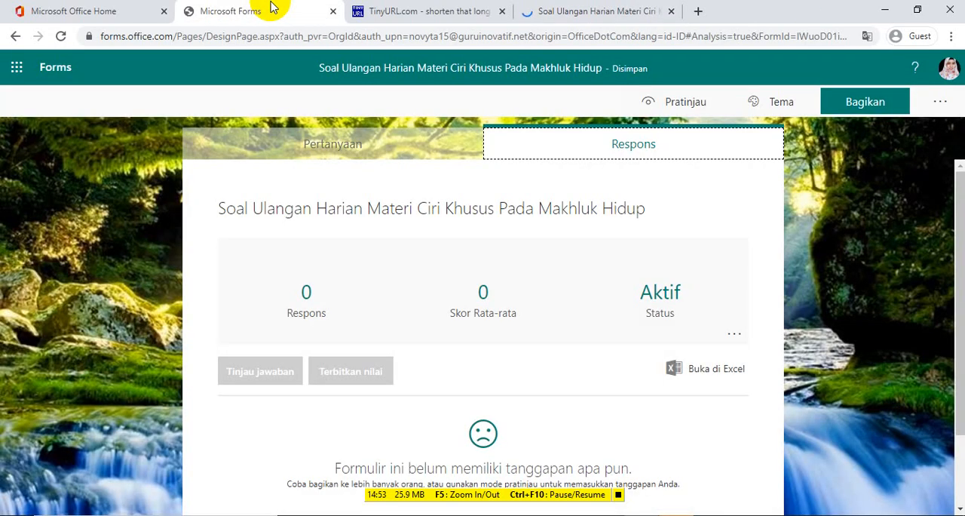
{"action": "left_click", "coordinate": [326, 145]}
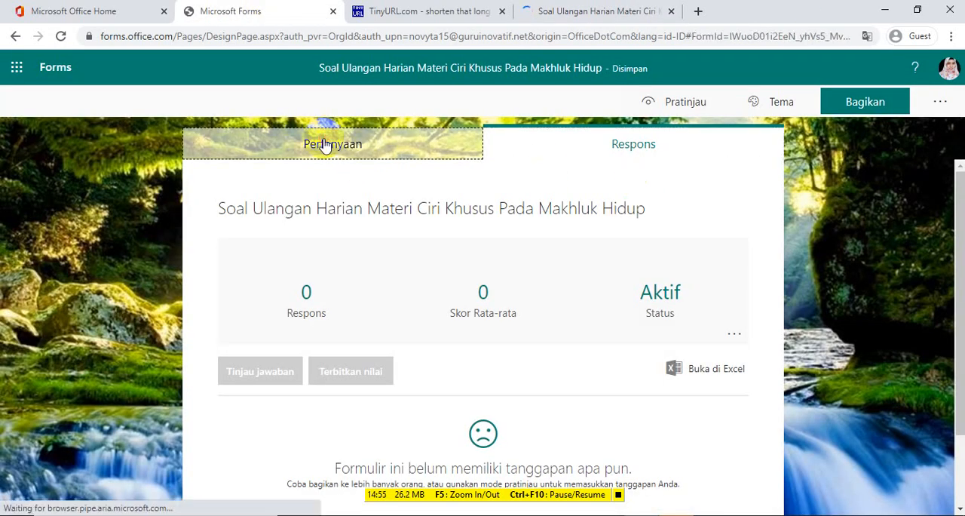
{"action": "left_click_drag", "start_coordinate": [960, 195], "coordinate": [954, 143]}
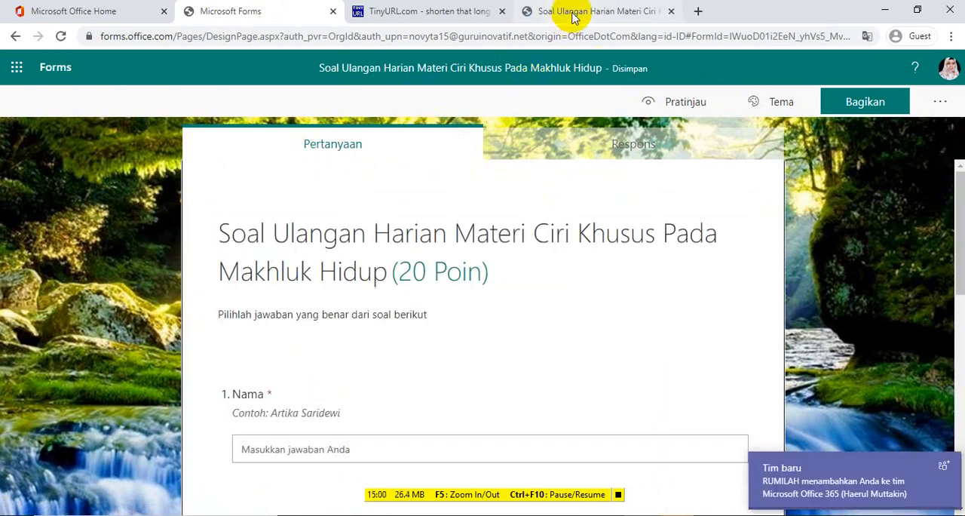
{"action": "left_click", "coordinate": [573, 15]}
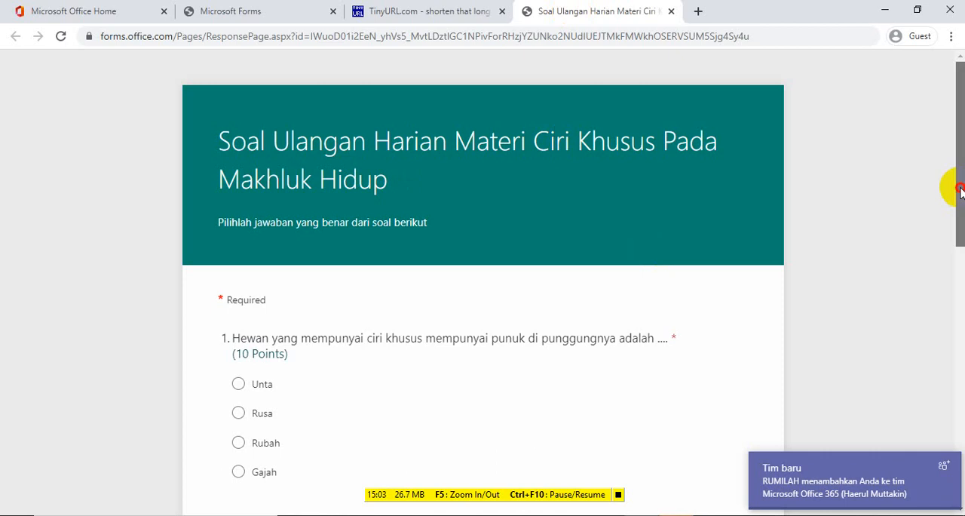
{"action": "left_click_drag", "start_coordinate": [954, 243], "coordinate": [954, 381]}
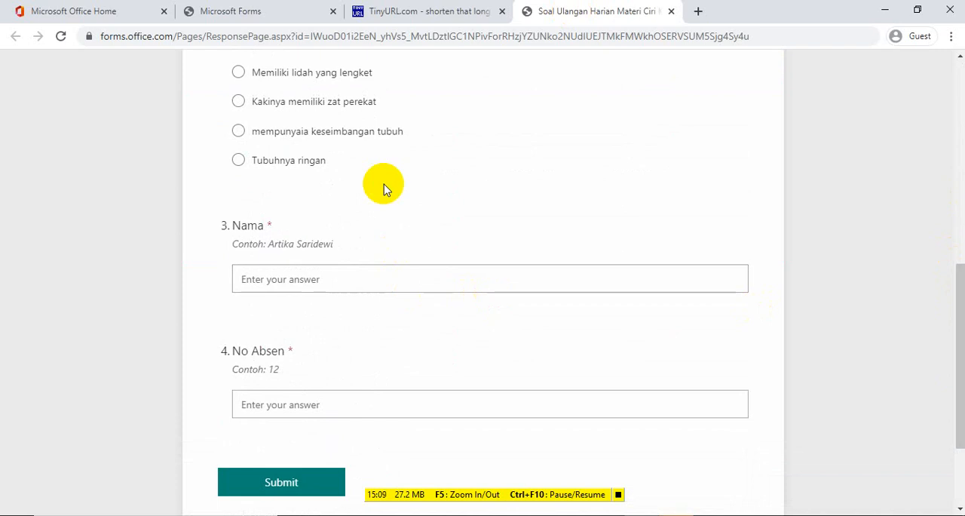
Return to the quiz editor, turn off question shuffling (Acak pertanyaan) in the settings and close them
{"action": "left_click", "coordinate": [254, 8]}
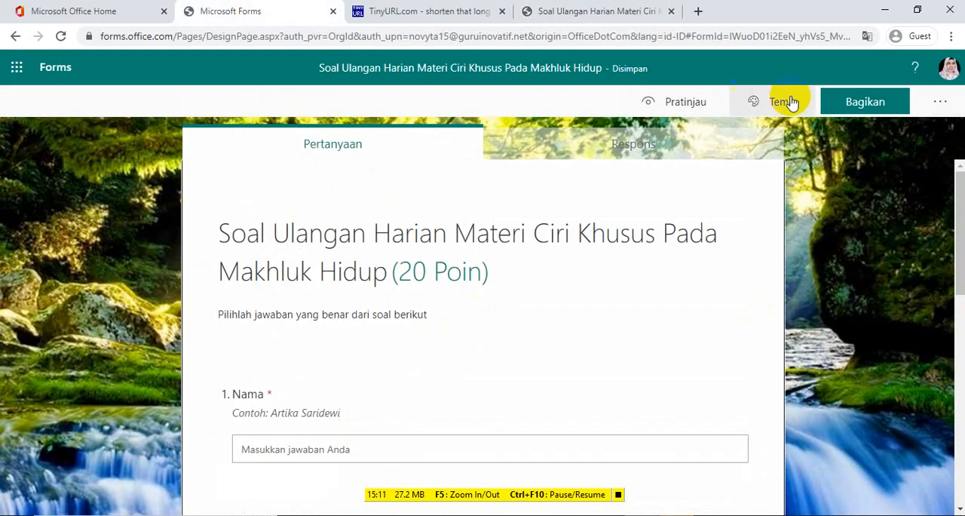
{"action": "left_click", "coordinate": [950, 102]}
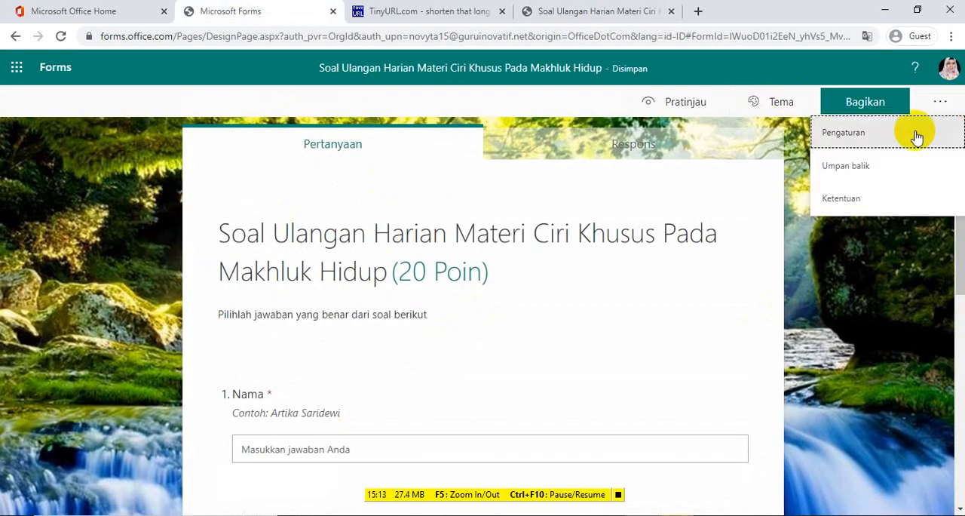
{"action": "left_click", "coordinate": [869, 135]}
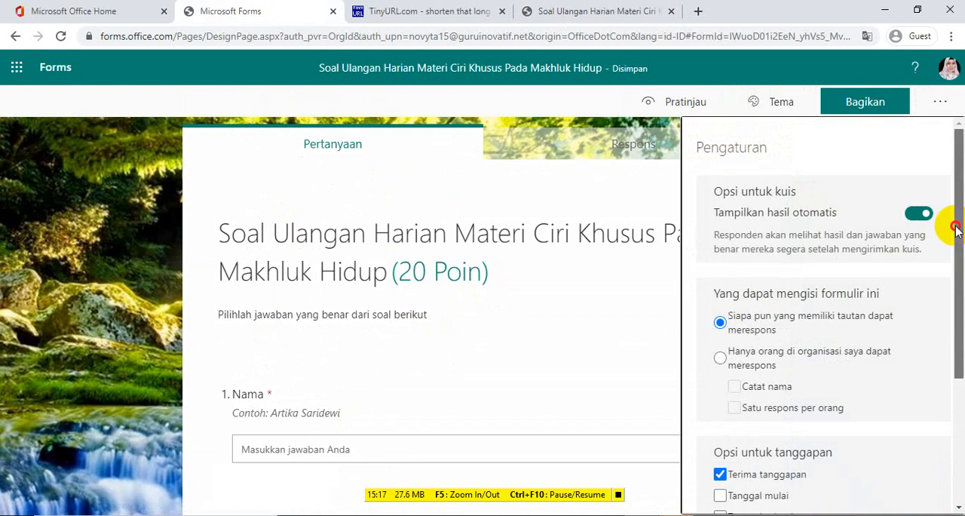
{"action": "left_click_drag", "start_coordinate": [957, 234], "coordinate": [957, 354]}
{"action": "scroll", "coordinate": [938, 226], "scroll_direction": "up", "scroll_amount": 3}
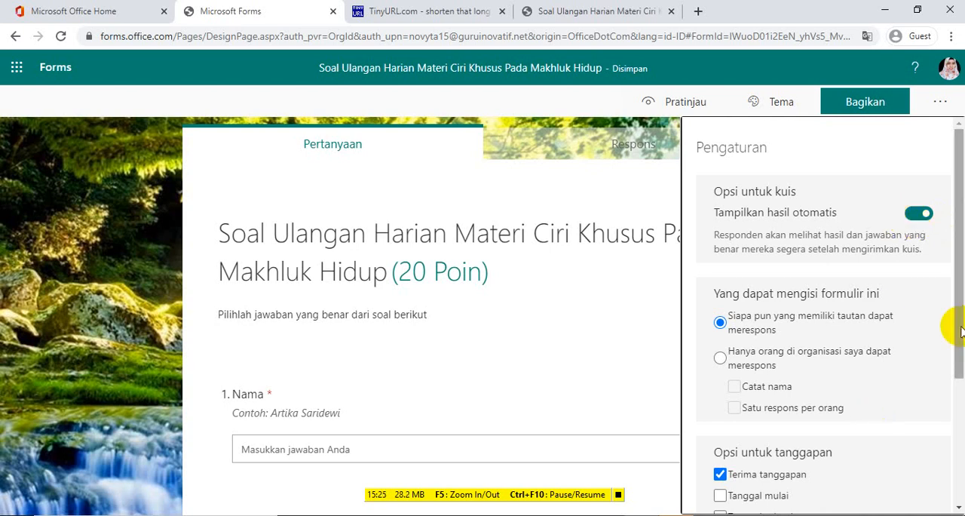
{"action": "left_click_drag", "start_coordinate": [959, 324], "coordinate": [957, 402]}
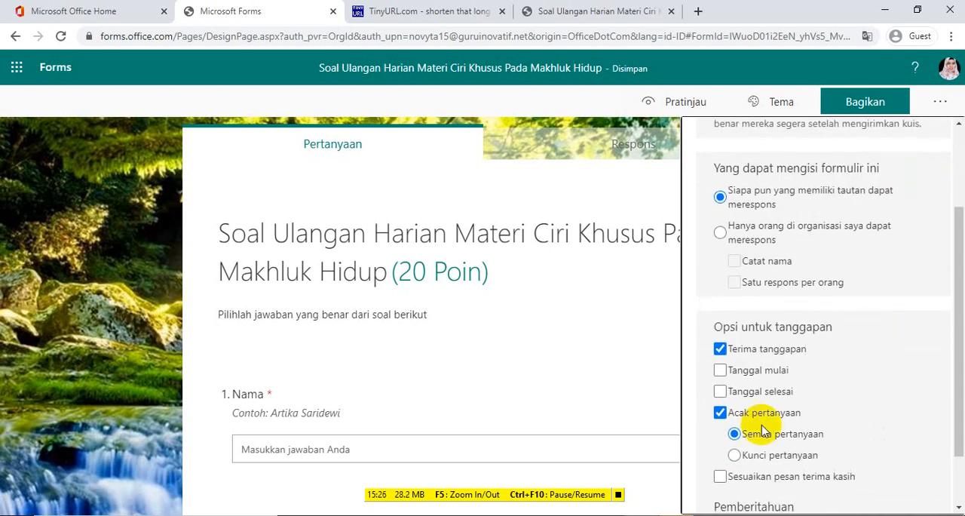
{"action": "left_click", "coordinate": [720, 413]}
{"action": "left_click_drag", "start_coordinate": [954, 343], "coordinate": [954, 257]}
{"action": "left_click", "coordinate": [103, 218]}
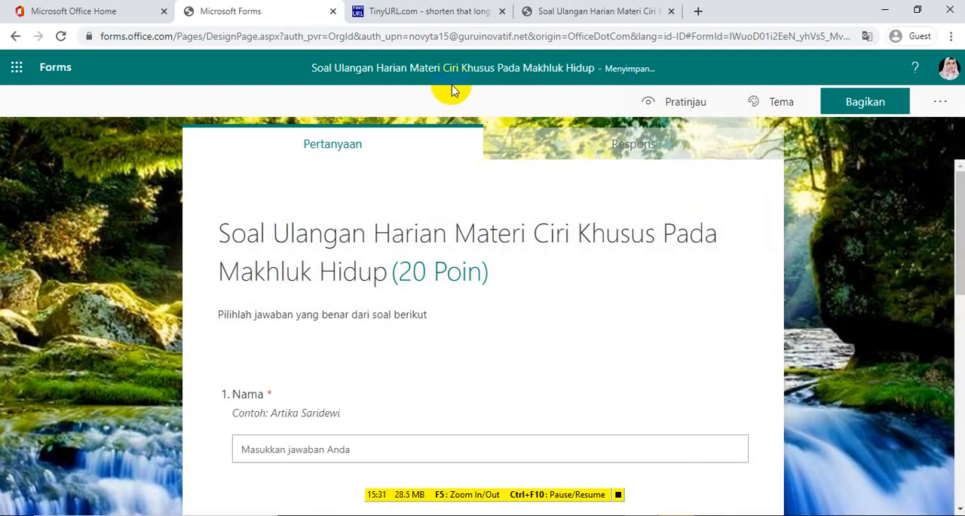
Close the old response page and reopen the quiz from its shortened link in a new window
{"action": "left_click", "coordinate": [533, 12]}
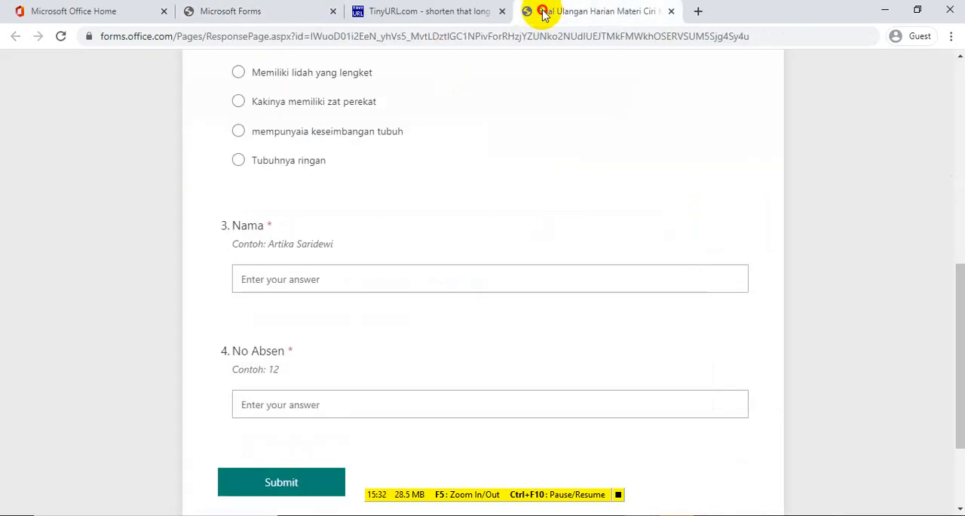
{"action": "left_click", "coordinate": [669, 13]}
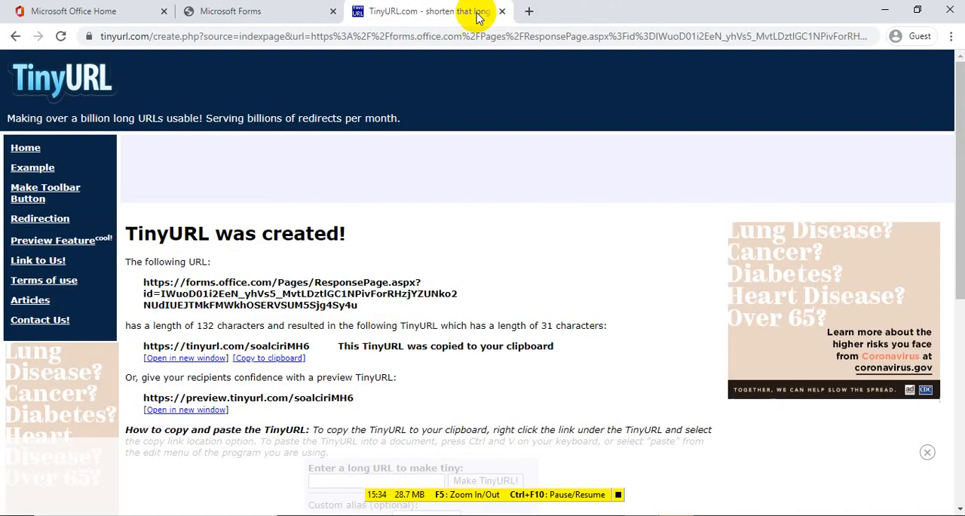
{"action": "left_click", "coordinate": [189, 359]}
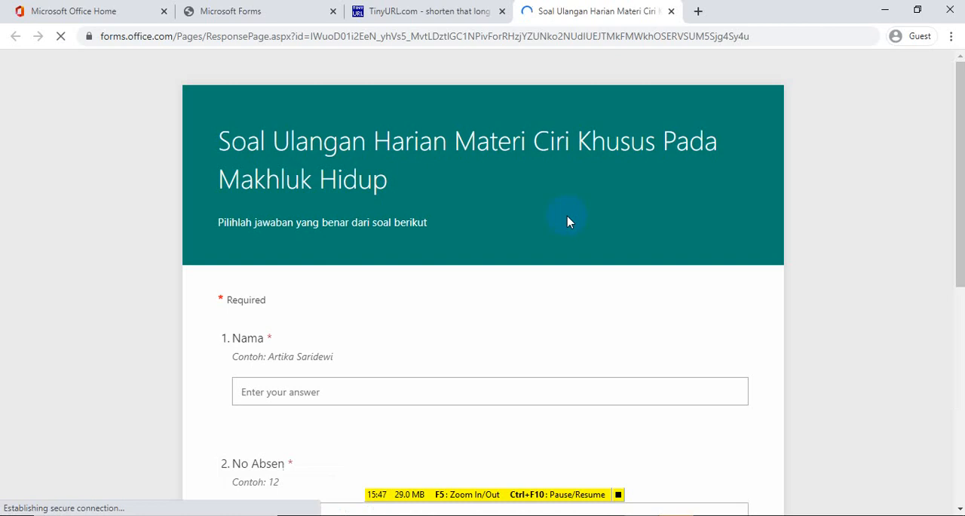
Fill in the respondent's name in the Nama question and enter 10 for No Absen
{"action": "scroll", "coordinate": [948, 183], "scroll_direction": "down", "scroll_amount": 2}
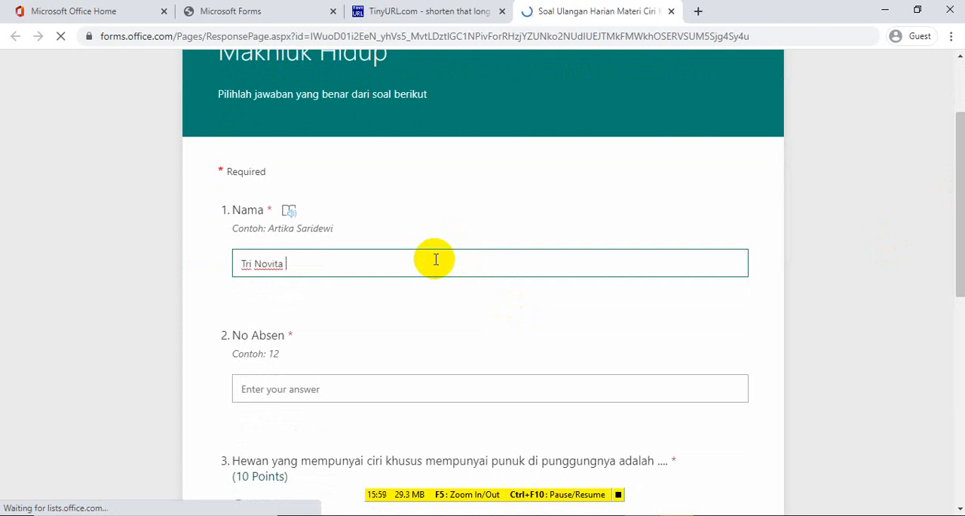
{"action": "type", "text": "I"}
{"action": "left_click", "coordinate": [327, 388]}
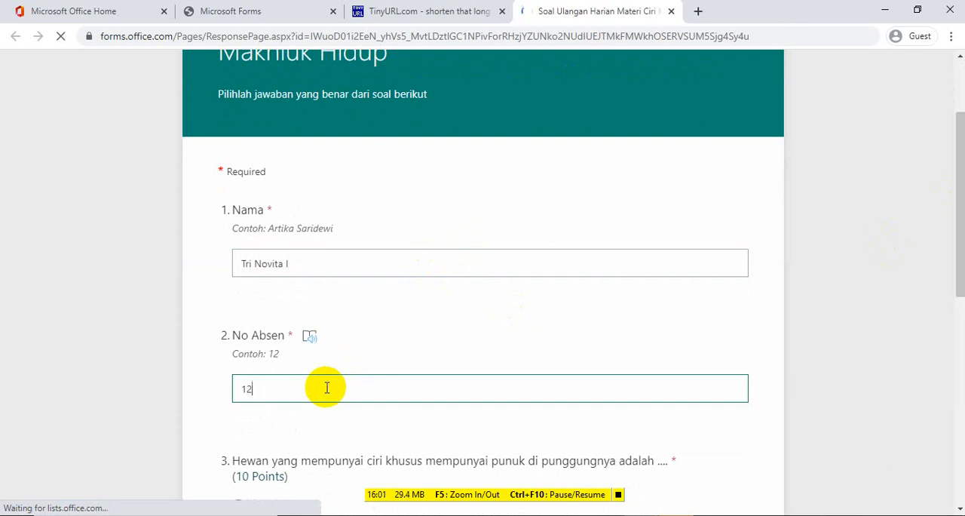
{"action": "type", "text": "10"}
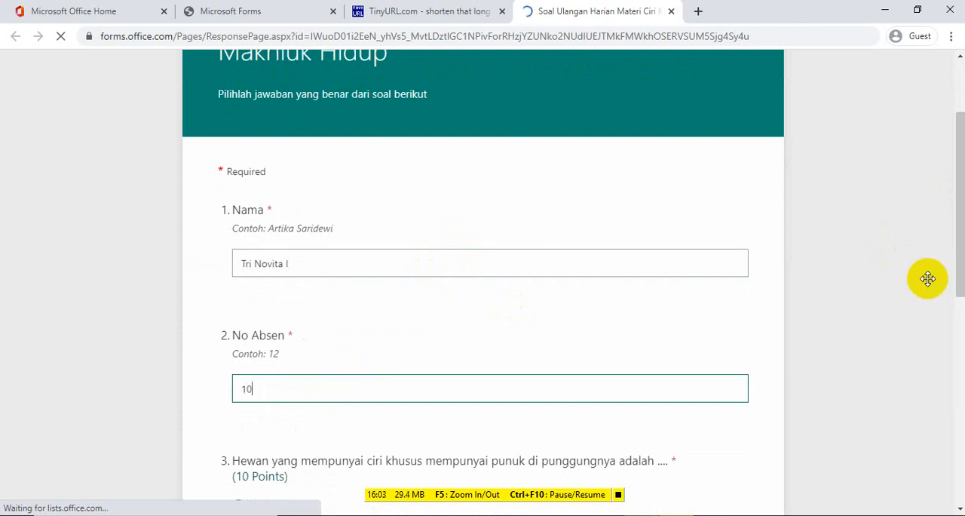
Answer question 3 with Unta and question 4 with Kakinya memiliki zat perekat, and submit the quiz to reach its results
{"action": "left_click_drag", "start_coordinate": [958, 282], "coordinate": [959, 382]}
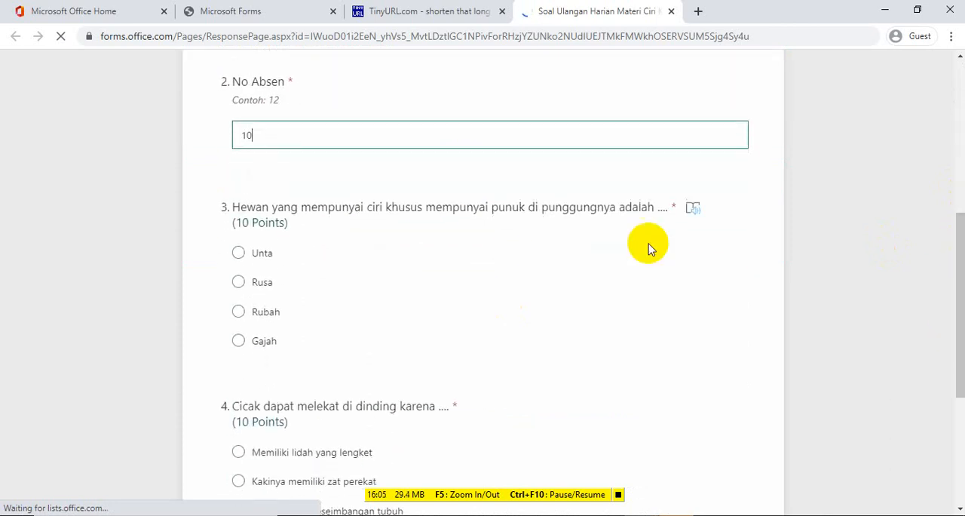
{"action": "left_click", "coordinate": [238, 257]}
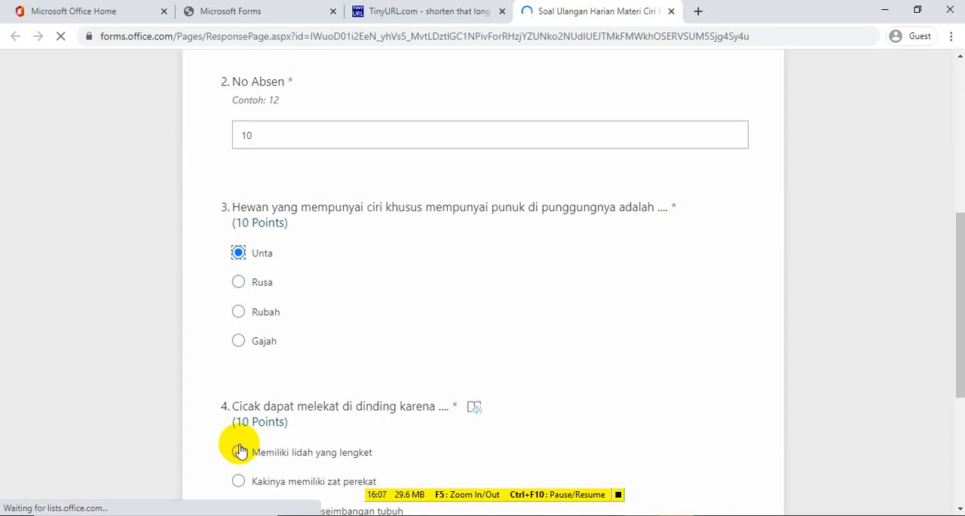
{"action": "left_click", "coordinate": [238, 483]}
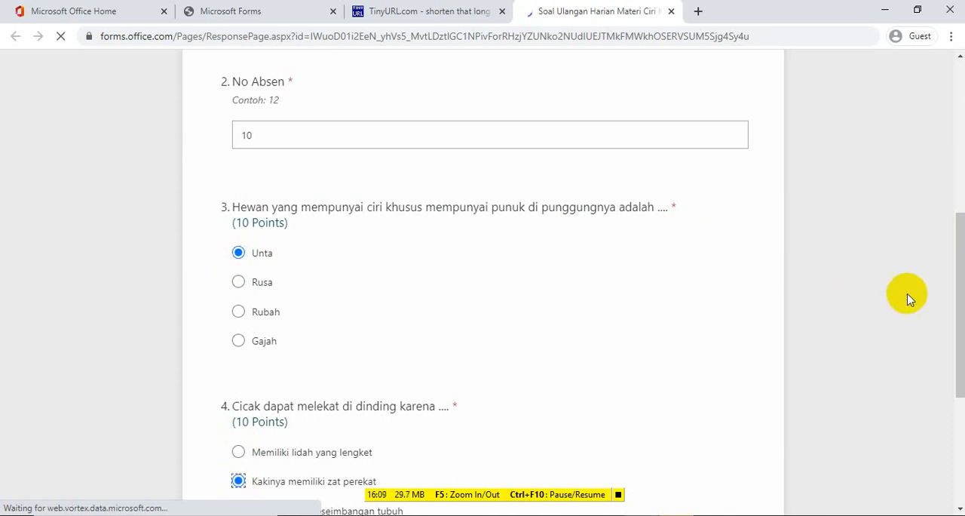
{"action": "left_click_drag", "start_coordinate": [958, 282], "coordinate": [958, 386]}
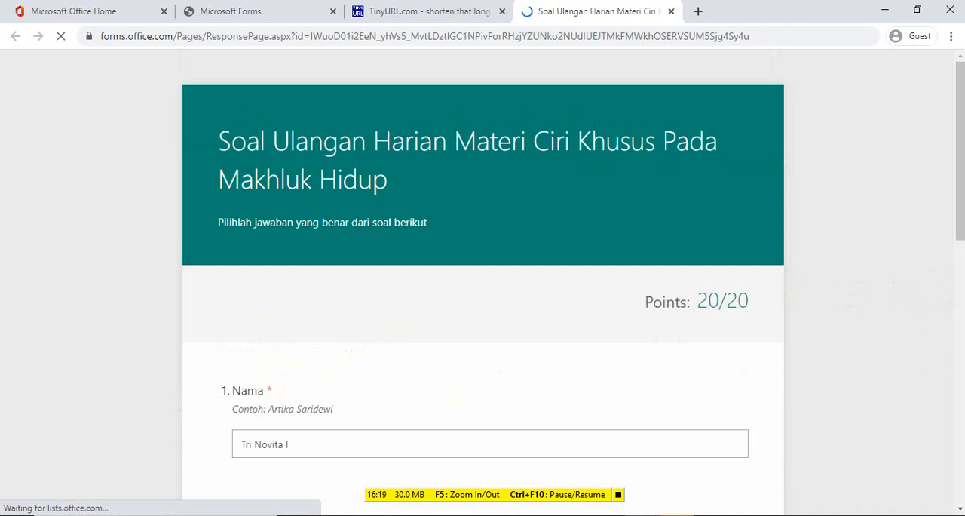
Review the total points and the marked answers on the quiz results page
{"action": "left_click_drag", "start_coordinate": [959, 196], "coordinate": [960, 314]}
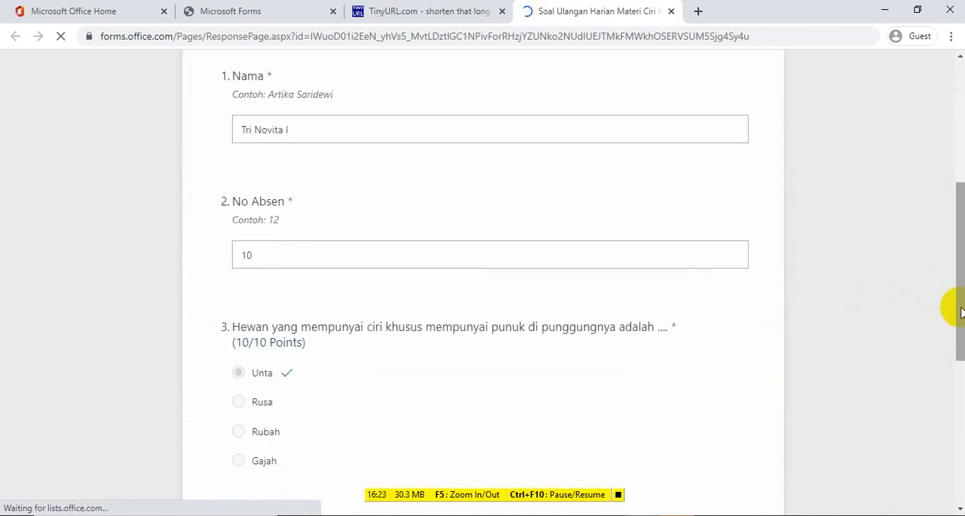
{"action": "scroll", "coordinate": [959, 313], "scroll_direction": "down", "scroll_amount": 4}
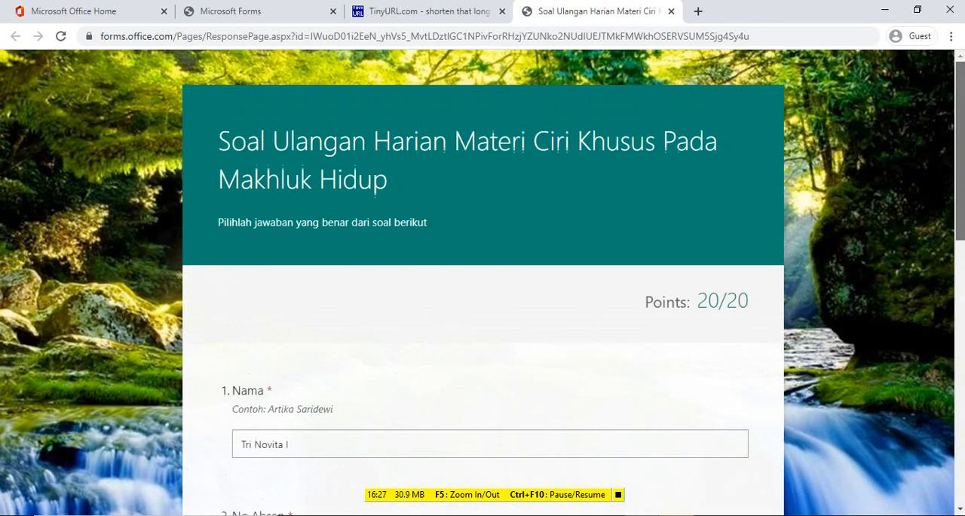
{"action": "left_click_drag", "start_coordinate": [963, 124], "coordinate": [961, 166]}
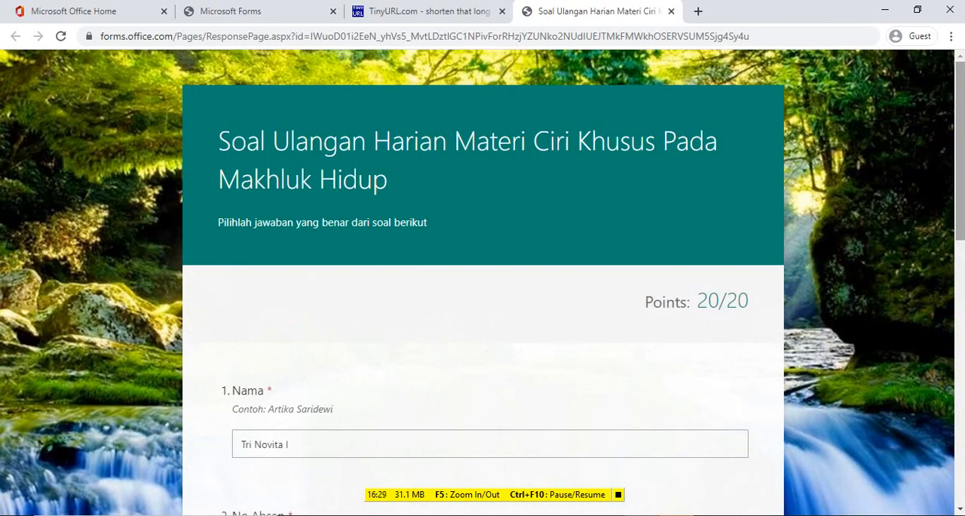
Return to the quiz editor, check the Tampilkan hasil otomatis option in the settings and close them
{"action": "left_click", "coordinate": [251, 10]}
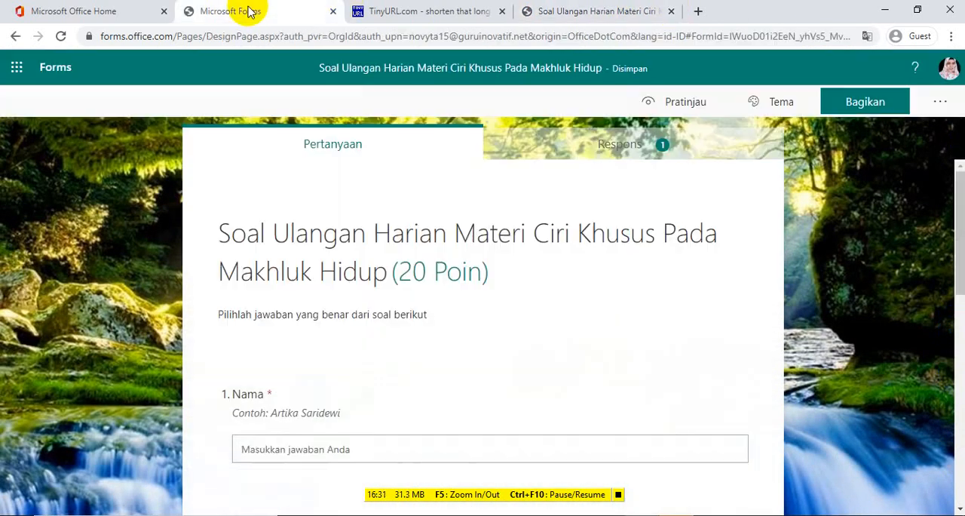
{"action": "left_click", "coordinate": [939, 101]}
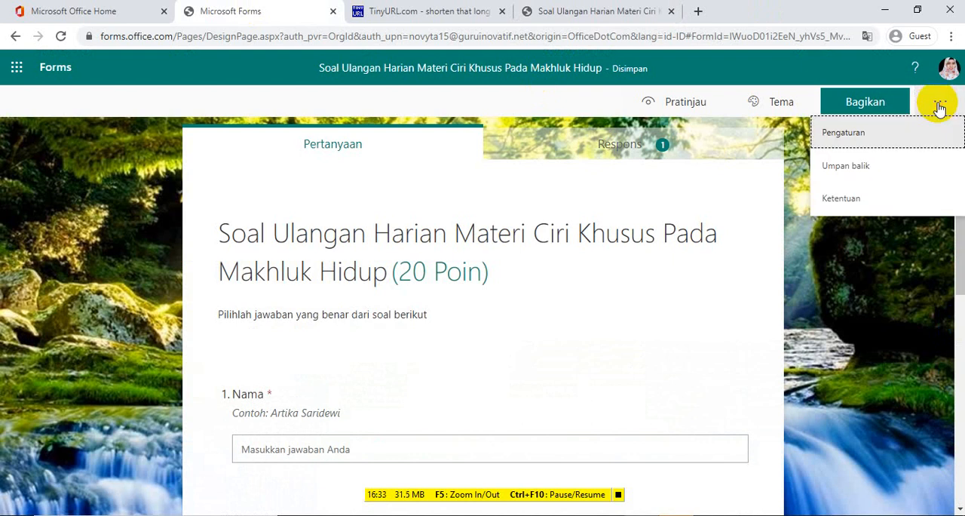
{"action": "left_click", "coordinate": [873, 132]}
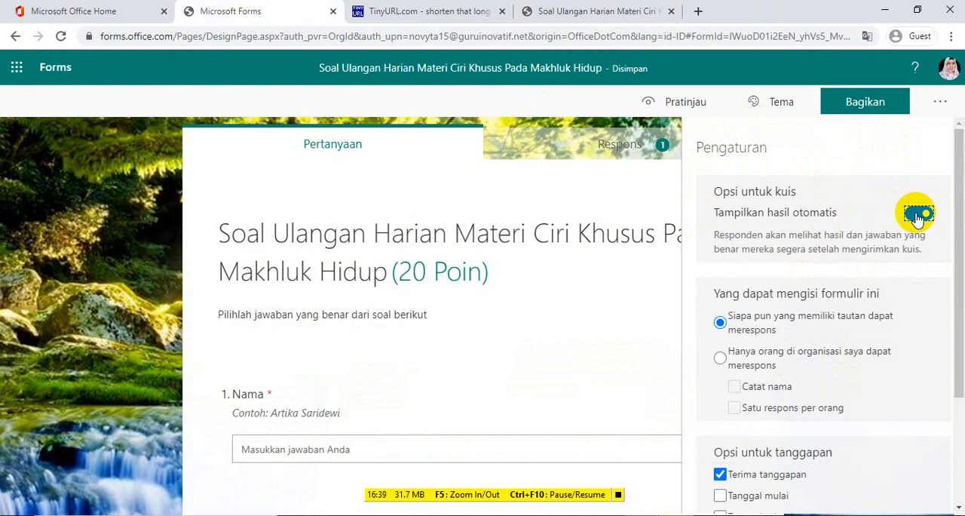
{"action": "left_click", "coordinate": [97, 222]}
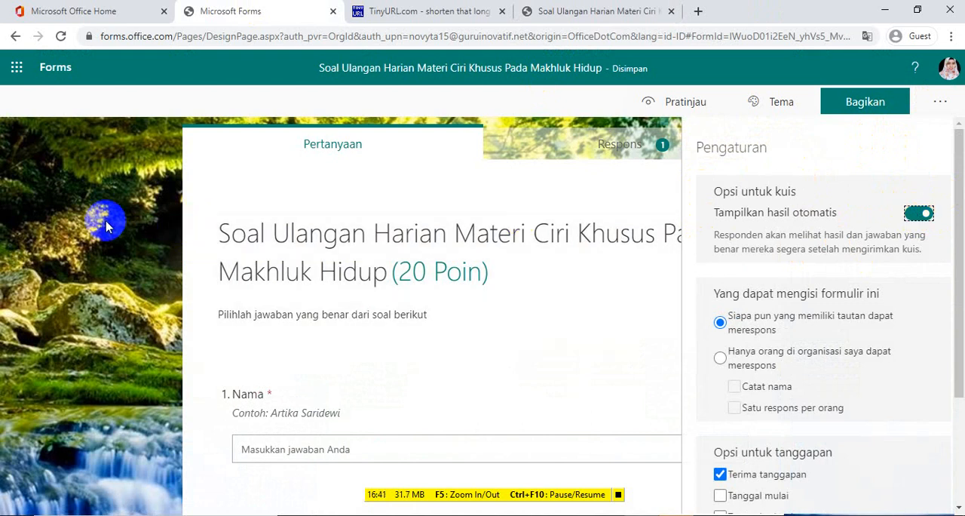
Close the quiz results page and return to the quiz editor
{"action": "left_click", "coordinate": [588, 11]}
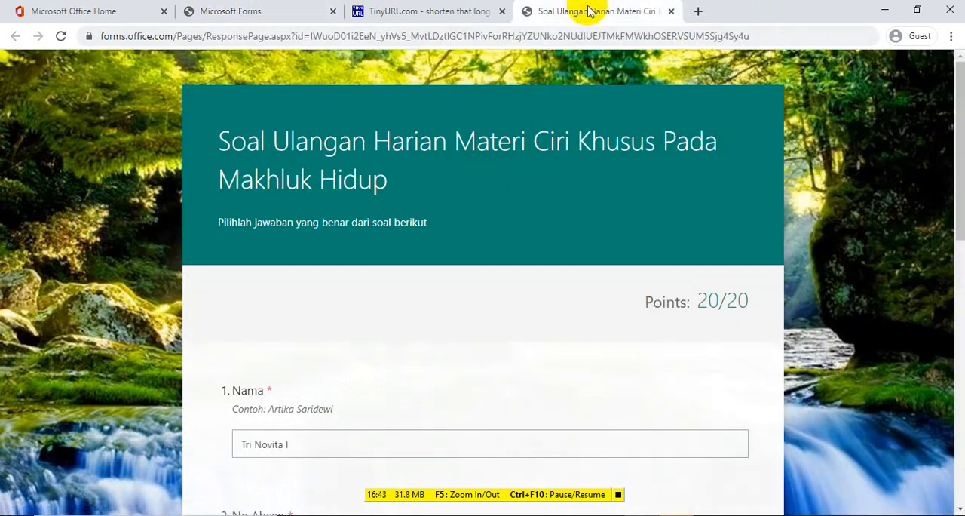
{"action": "left_click", "coordinate": [670, 12]}
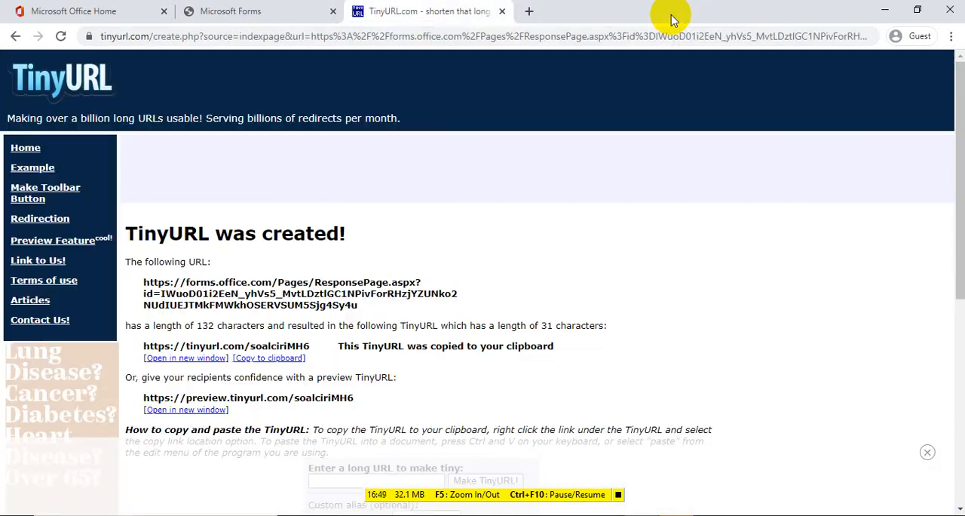
{"action": "left_click", "coordinate": [260, 15]}
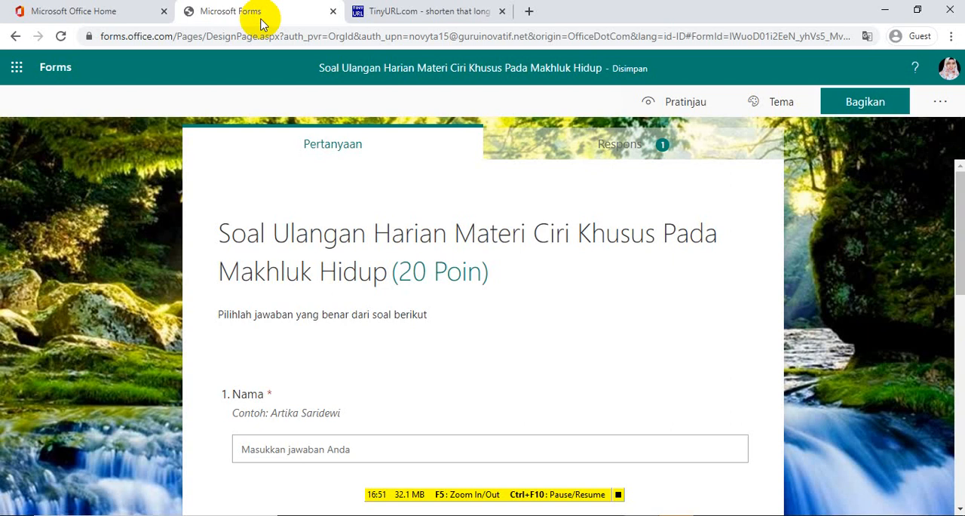
{"action": "mouse_move", "coordinate": [959, 257]}
{"action": "left_mouse_down"}
{"action": "mouse_move", "coordinate": [960, 467]}
{"action": "mouse_move", "coordinate": [959, 256]}
{"action": "left_mouse_up"}
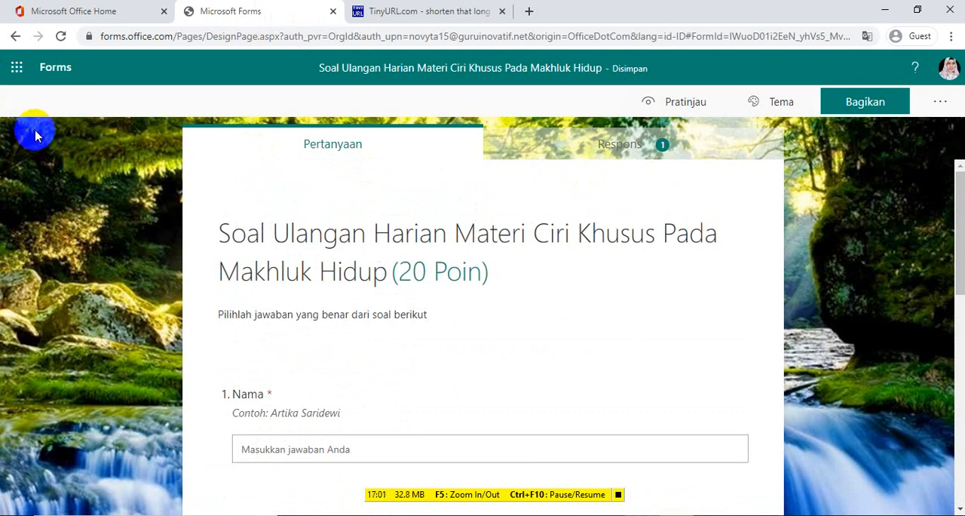
Close the quiz editor, reopen Forms from the Office home page and dismiss the translation offer
{"action": "left_click", "coordinate": [14, 72]}
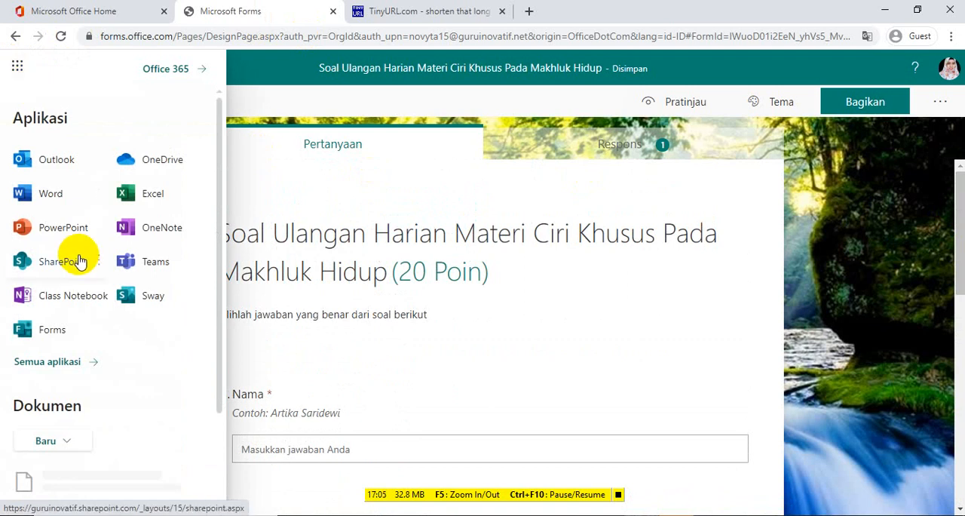
{"action": "left_click", "coordinate": [53, 329]}
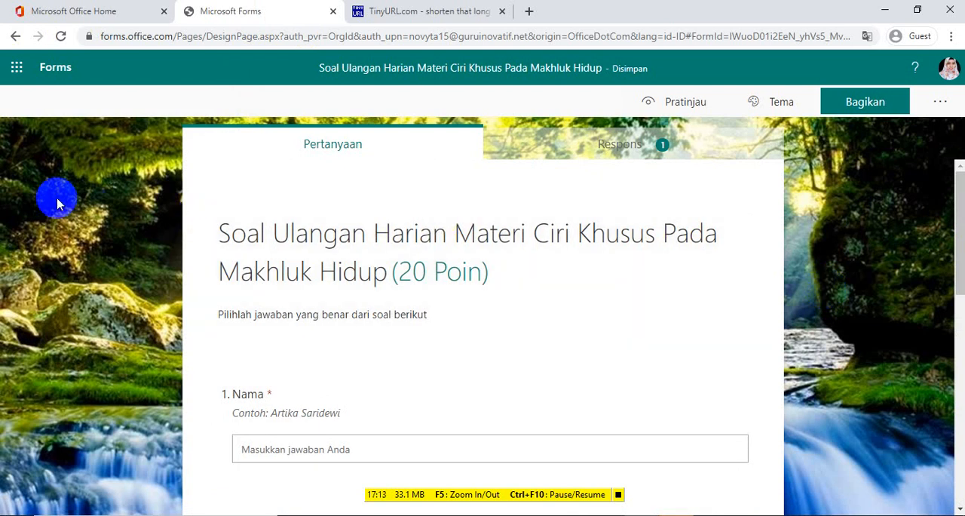
{"action": "left_click", "coordinate": [332, 12]}
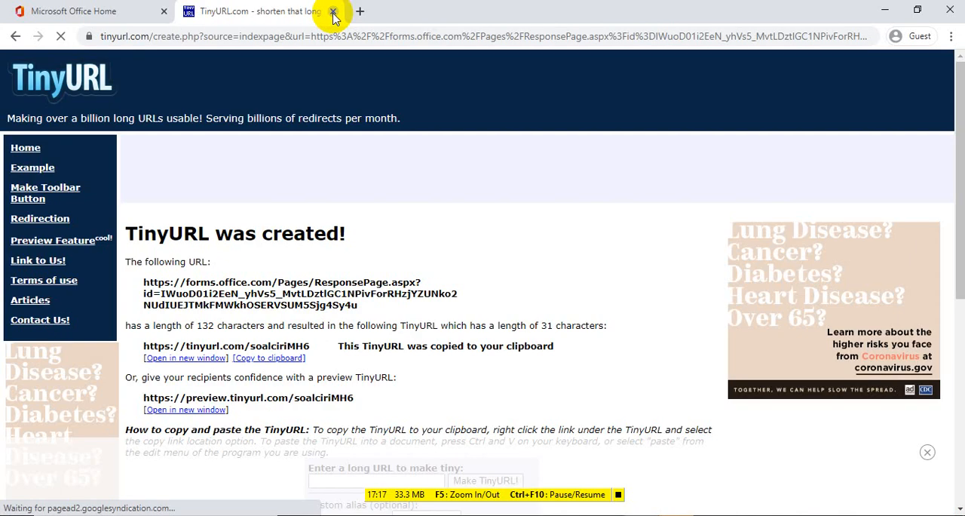
{"action": "left_click", "coordinate": [30, 11]}
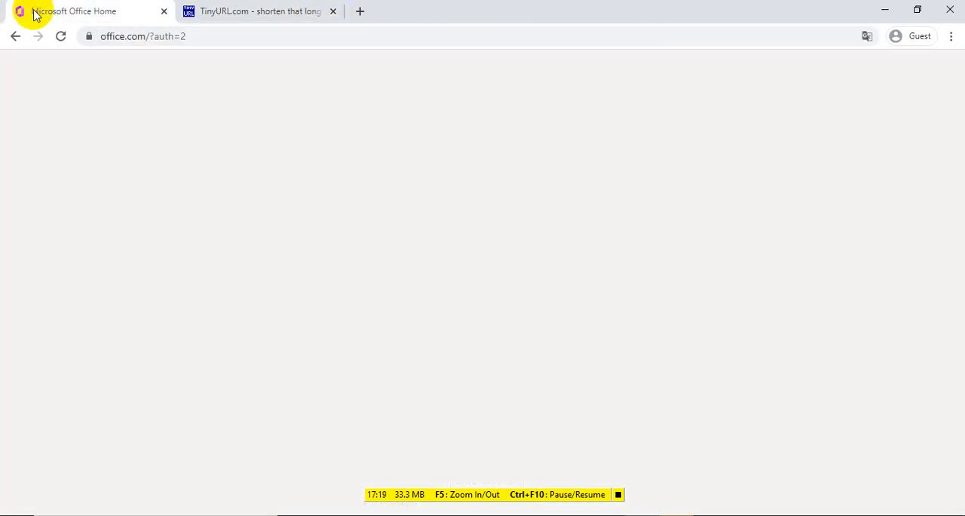
{"action": "left_click", "coordinate": [122, 242]}
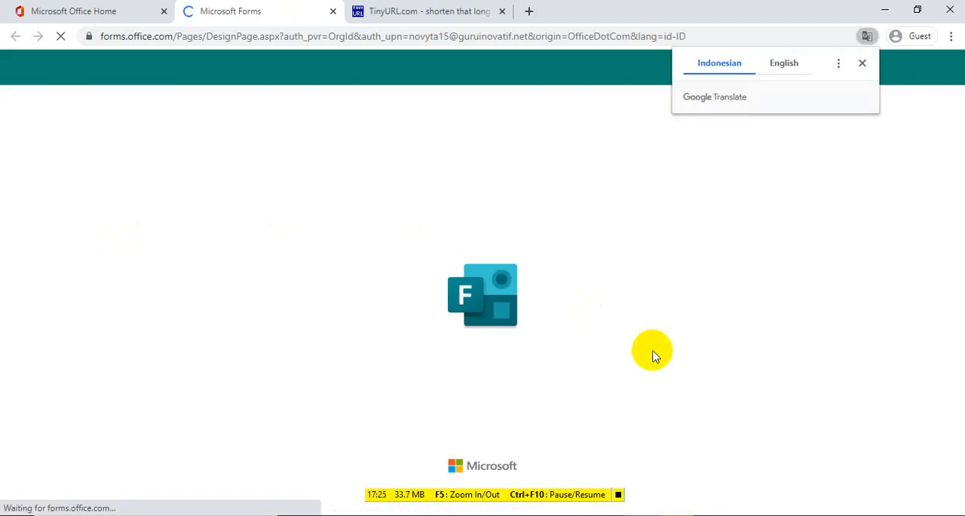
{"action": "left_click", "coordinate": [861, 64]}
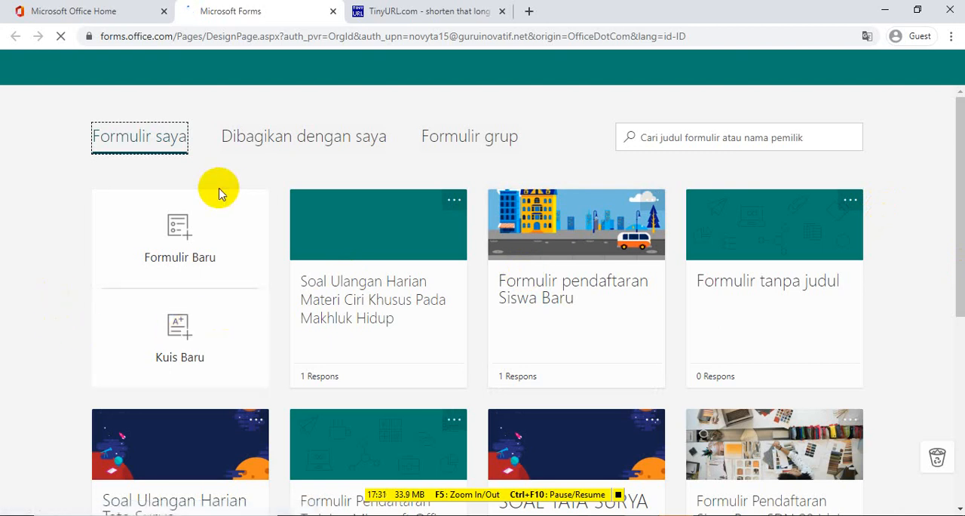
Create a new form (Formulir Baru) and title it "Formulir Penerimaan Siswa Baru SMP 2 Sukamaju"
{"action": "left_click", "coordinate": [181, 245]}
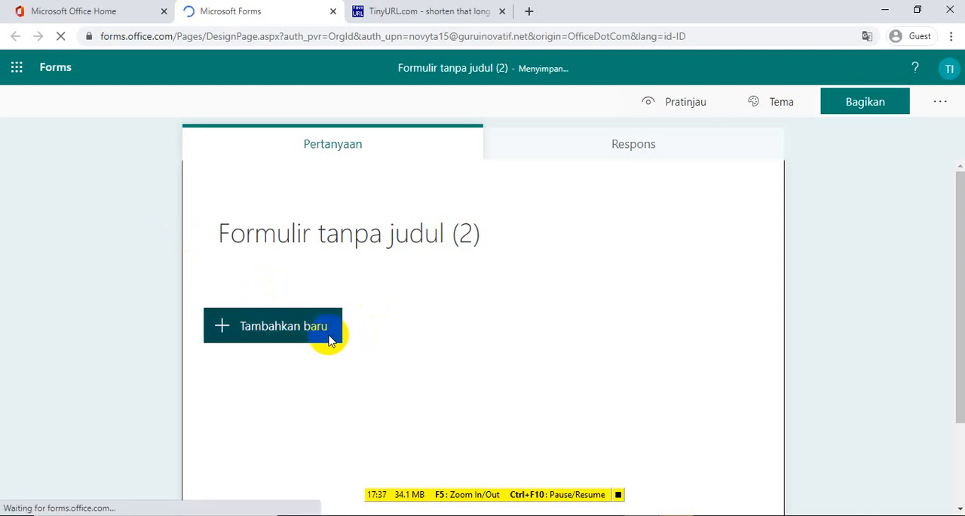
{"action": "left_click", "coordinate": [465, 230]}
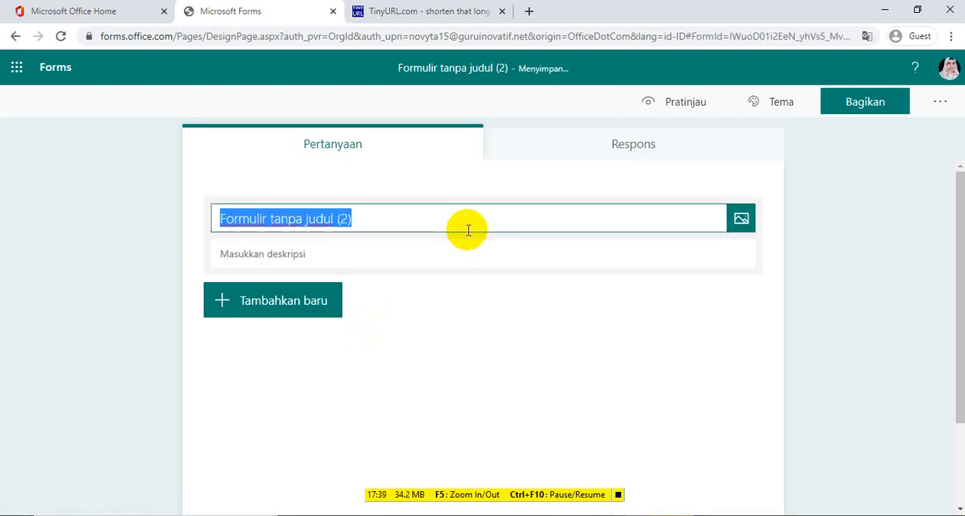
{"action": "key", "text": "BackSpace"}
{"action": "type", "text": "F"}
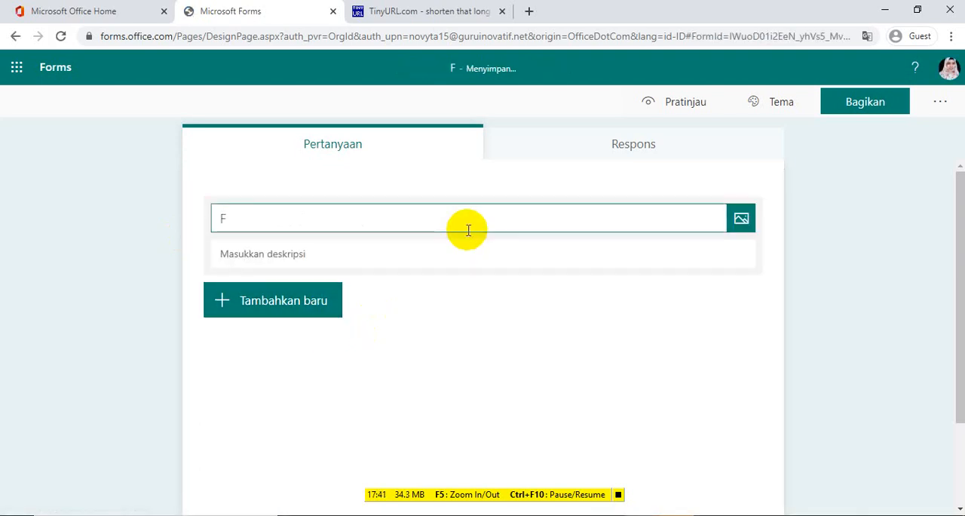
{"action": "type", "text": "ormulir"}
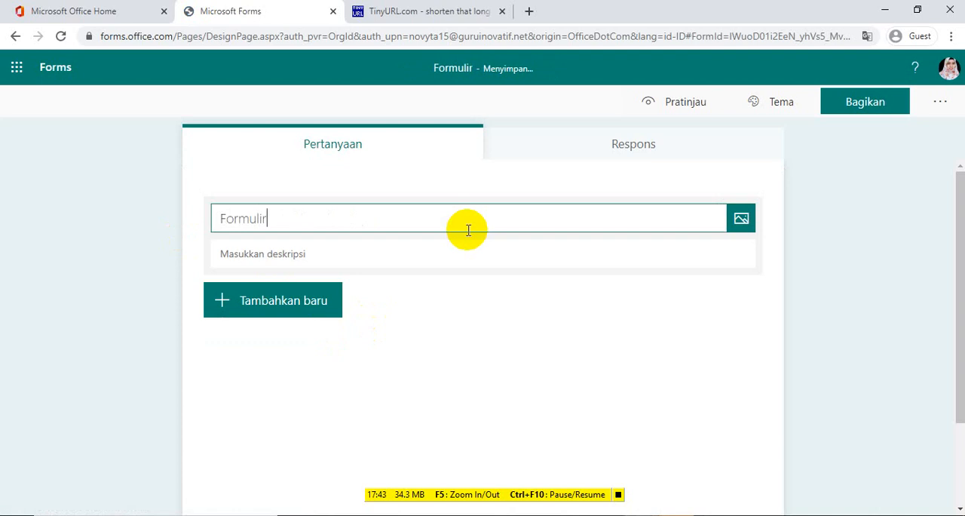
{"action": "type", "text": " Penerimaan"}
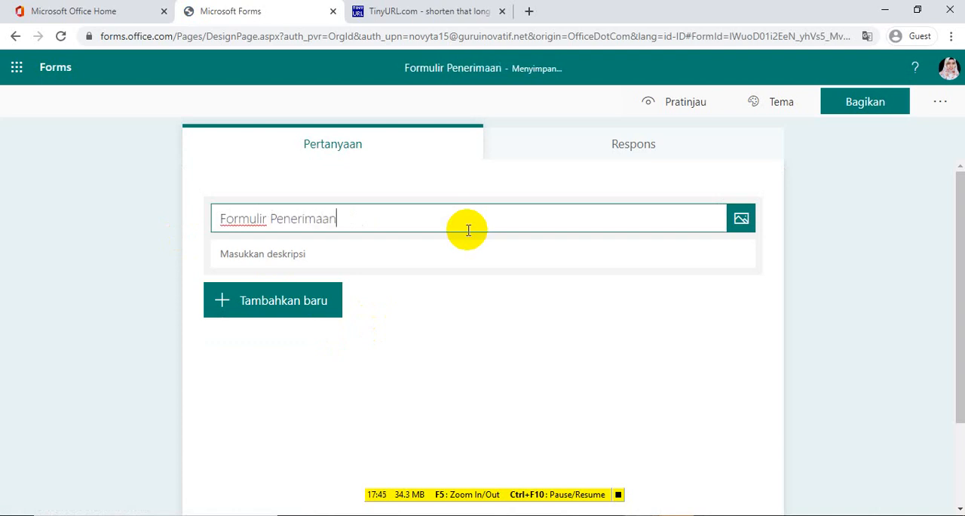
{"action": "type", "text": " Siswa Ba"}
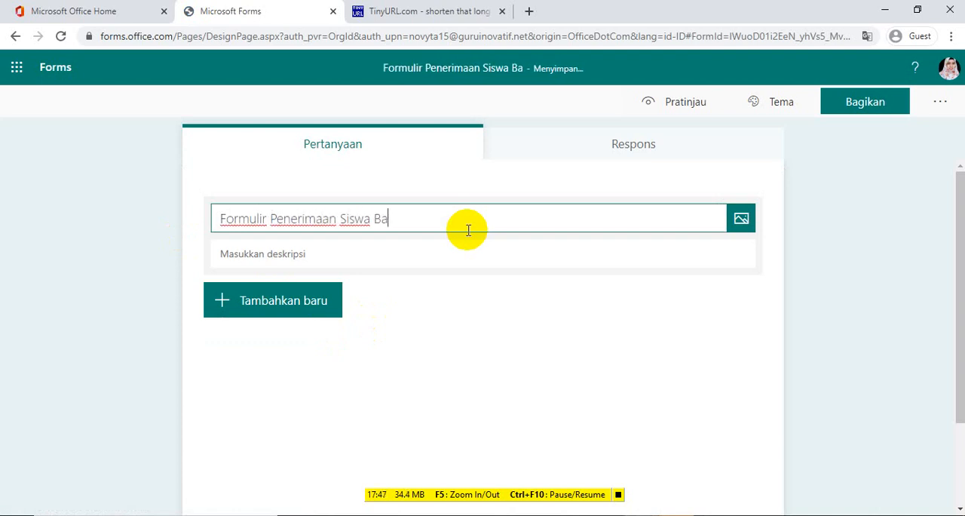
{"action": "type", "text": "ru SMP "}
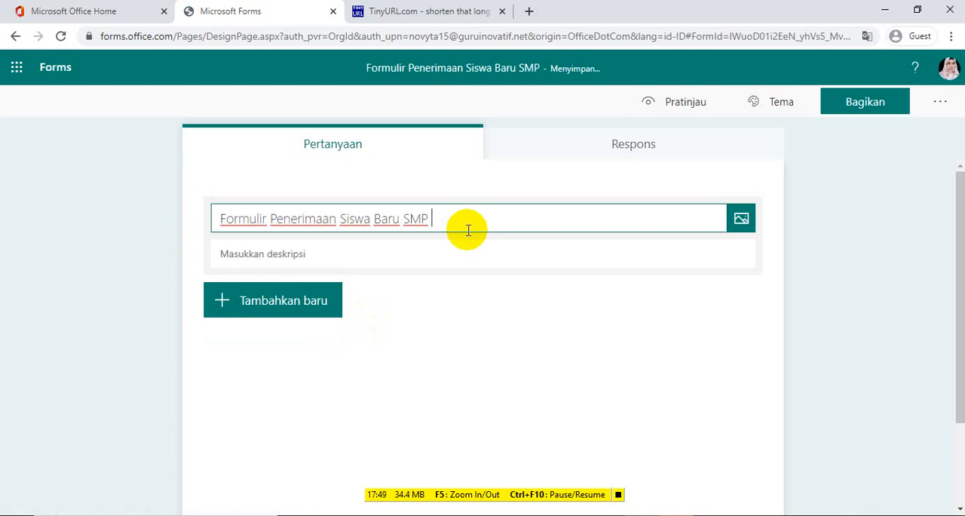
{"action": "type", "text": "2 Sukamaju"}
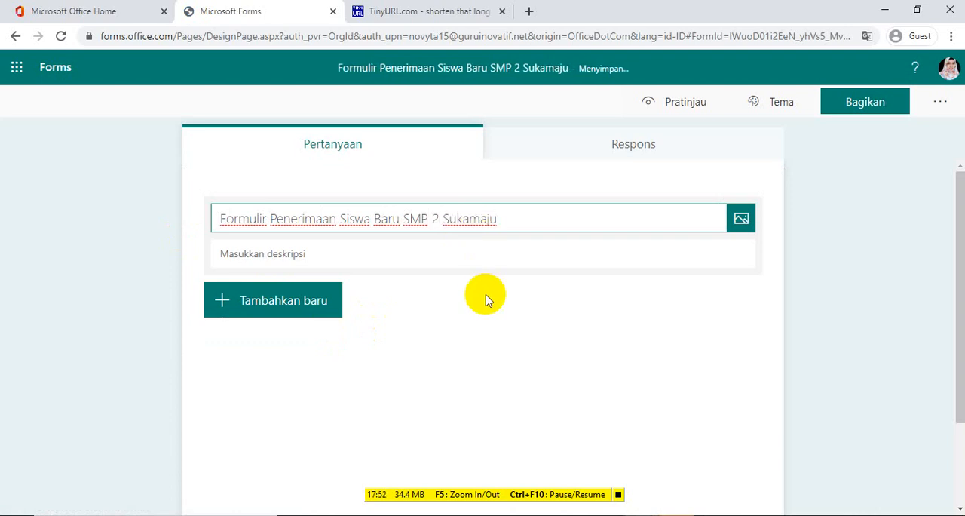
Enter the form description "Isilah data berikut sesuai dengan data sebenarnya"
{"action": "left_click", "coordinate": [400, 251]}
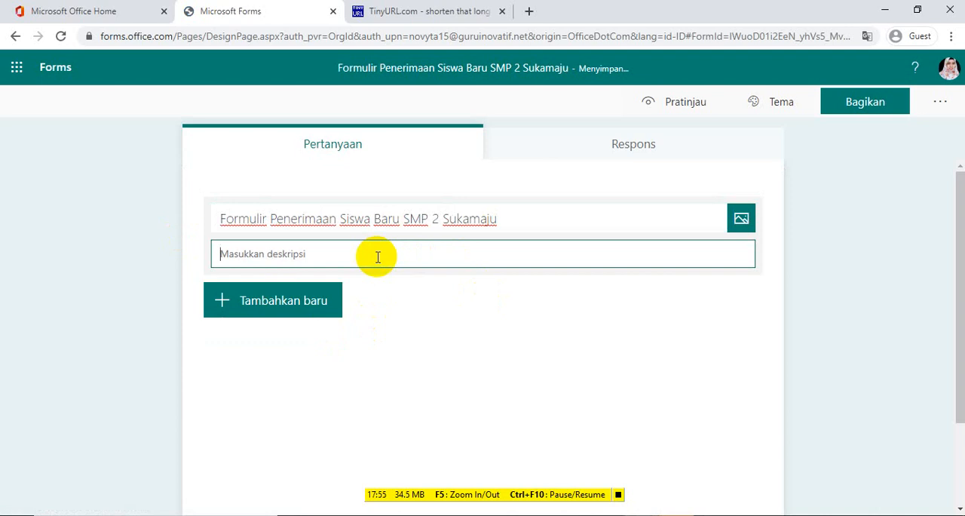
{"action": "type", "text": "Isilah data"}
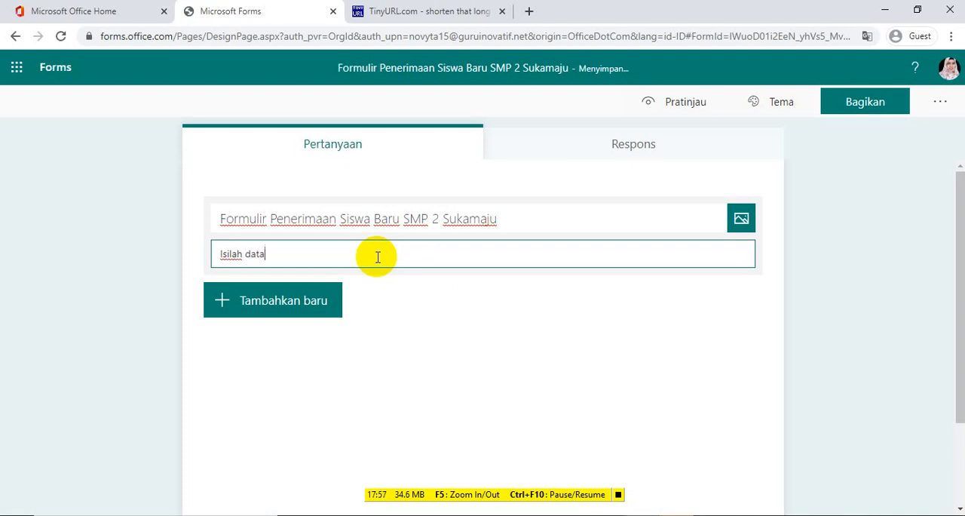
{"action": "type", "text": " berikut sesuai d"}
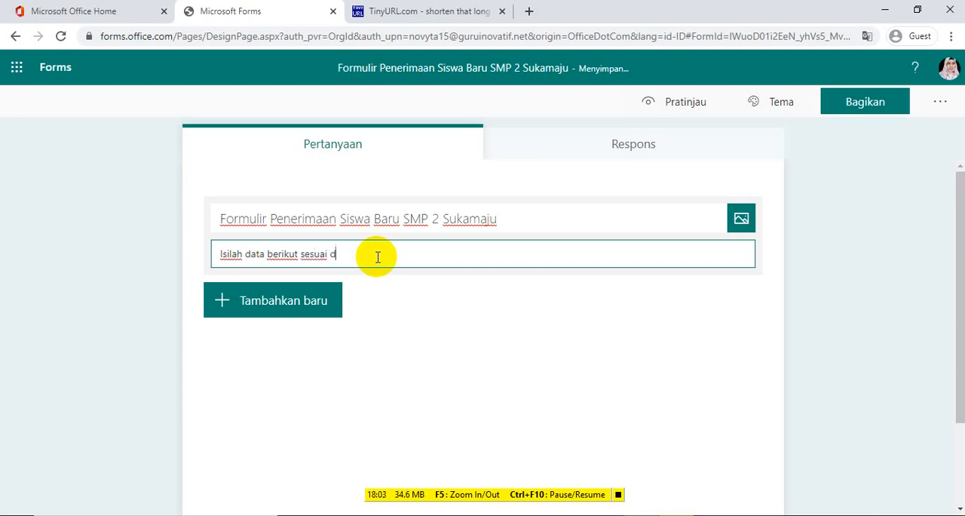
{"action": "type", "text": "engan data sebenarnya"}
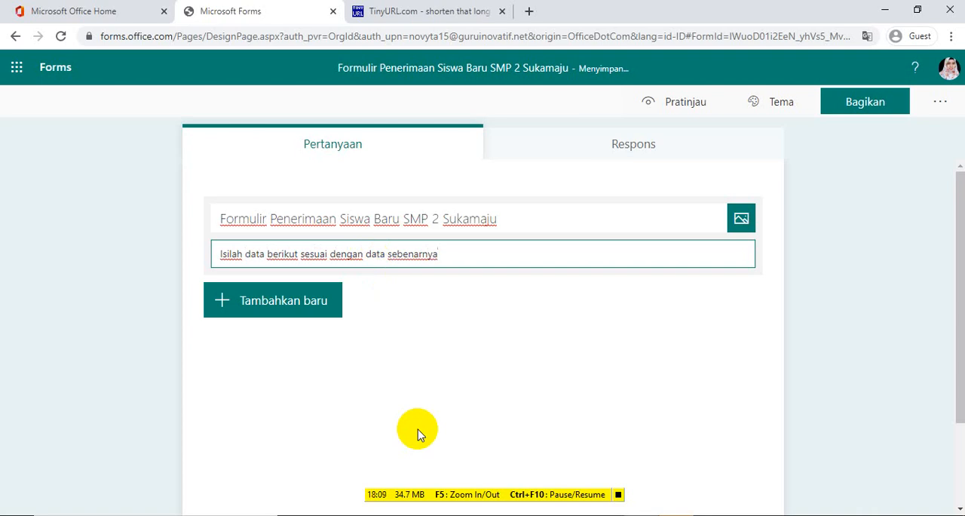
Start adding the first question to the new form by showing the available question types
{"action": "left_click", "coordinate": [273, 300]}
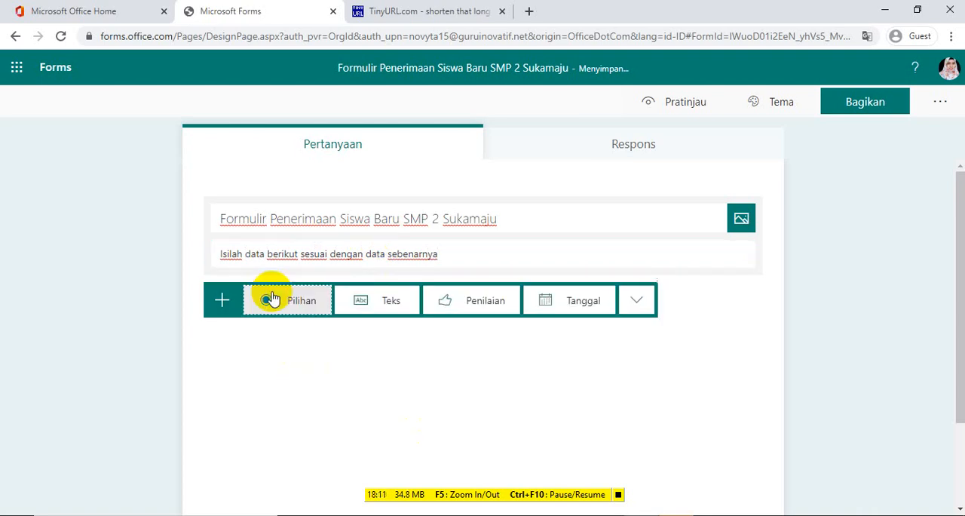
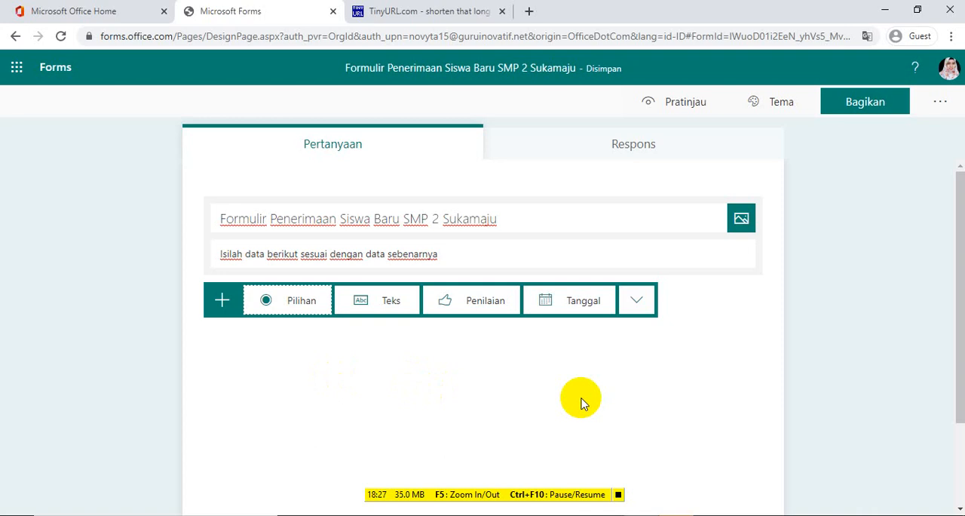
Add a section to the form and title it "Data Diri"
{"action": "left_click", "coordinate": [640, 308]}
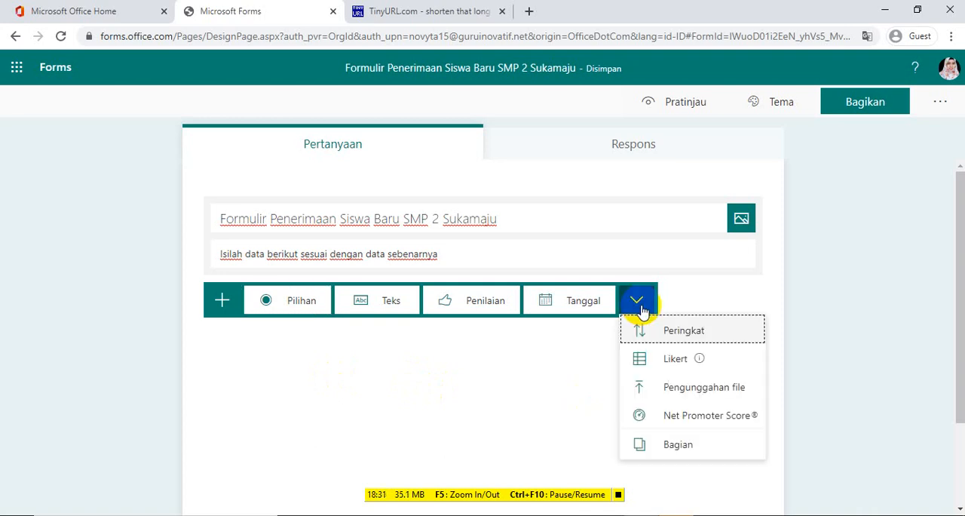
{"action": "left_click", "coordinate": [652, 449]}
{"action": "key", "text": "BackSpace"}
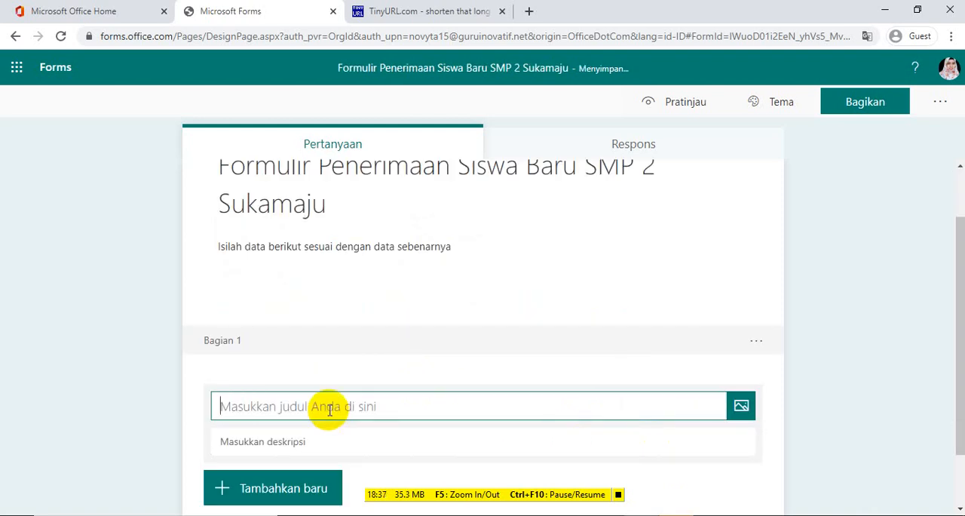
{"action": "type", "text": "Data Diri"}
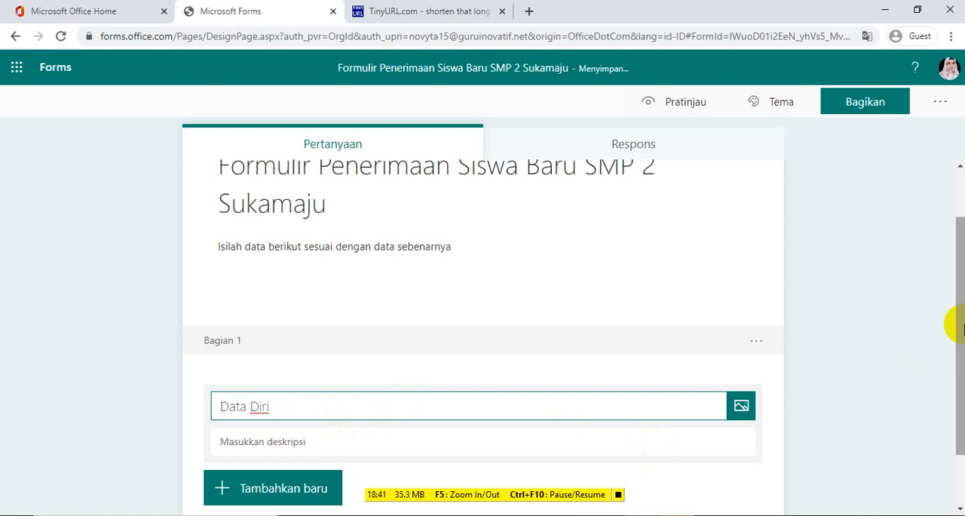
Add a text question titled "Nama" to the Data Diri section and make it required
{"action": "left_click", "coordinate": [956, 327]}
{"action": "left_click_drag", "start_coordinate": [961, 329], "coordinate": [962, 346]}
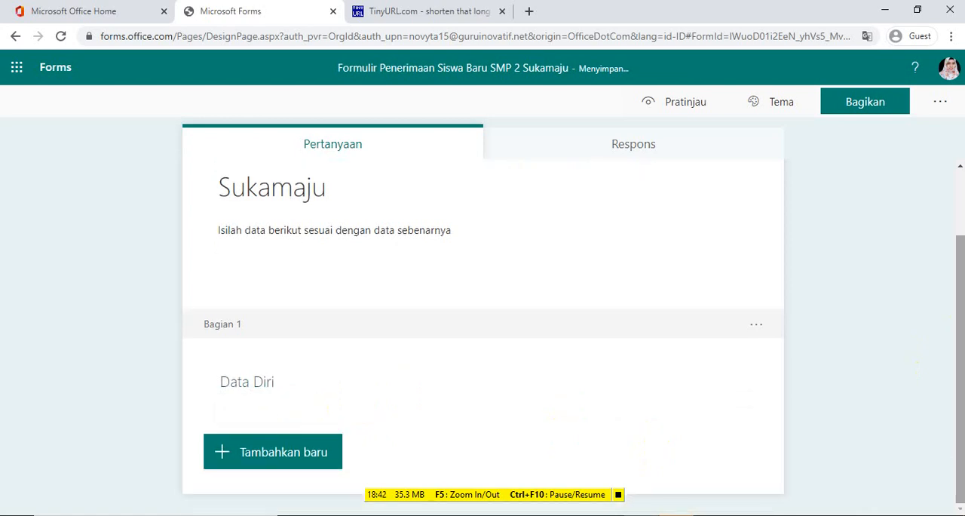
{"action": "left_click", "coordinate": [297, 456]}
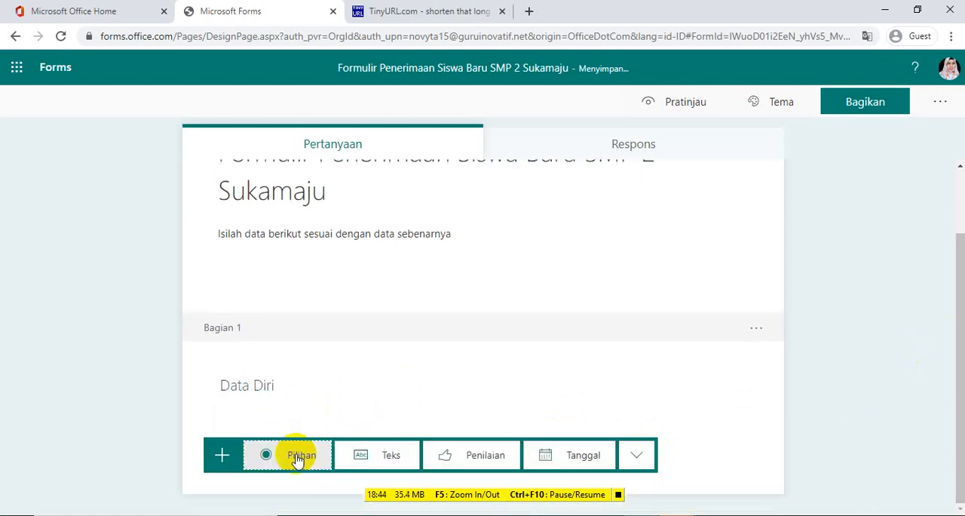
{"action": "left_click", "coordinate": [637, 460]}
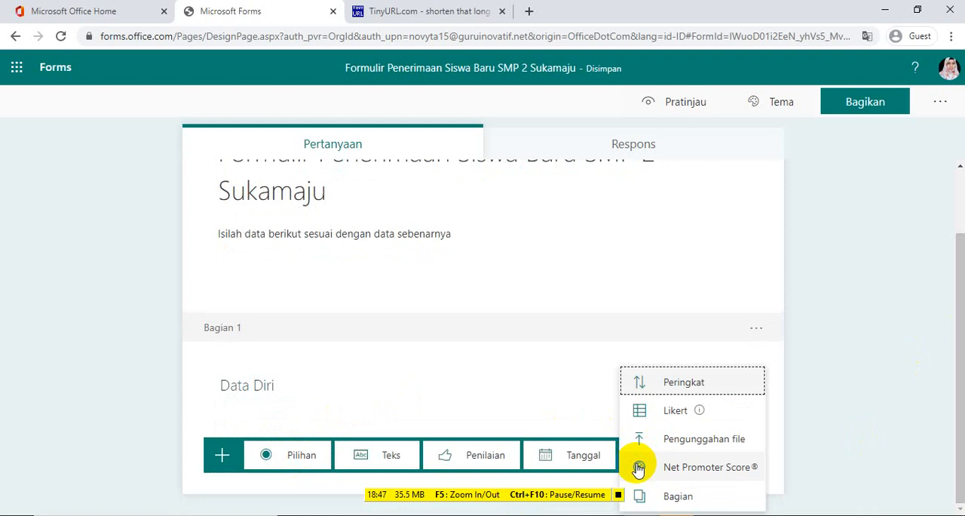
{"action": "left_click", "coordinate": [258, 410]}
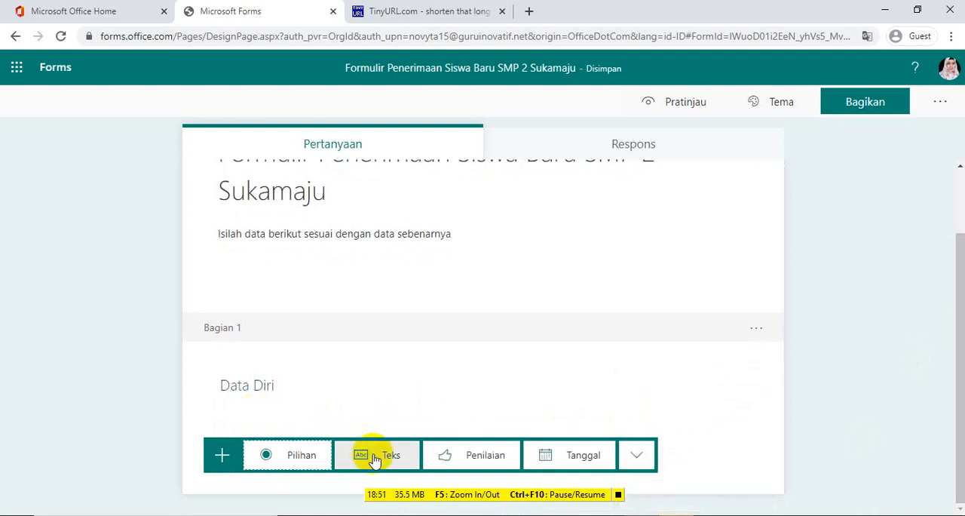
{"action": "left_click", "coordinate": [375, 457]}
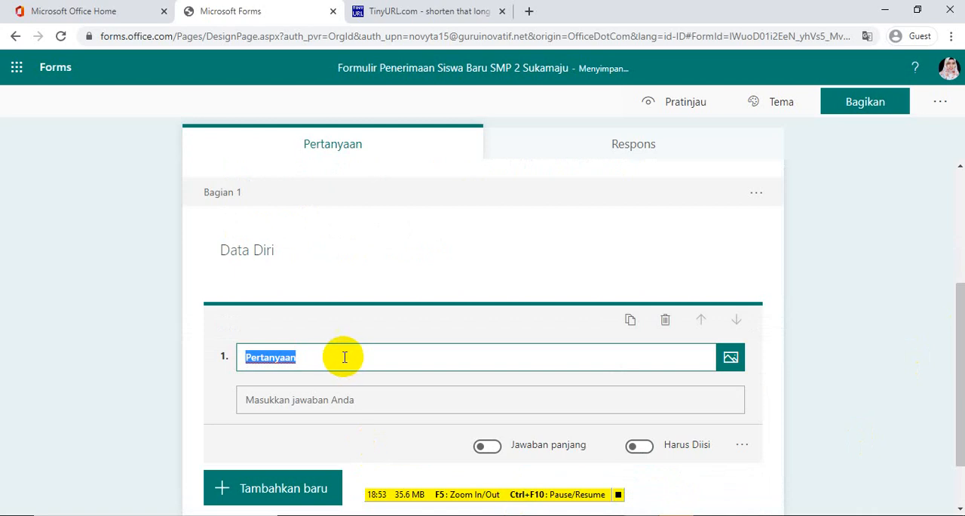
{"action": "type", "text": "Nama"}
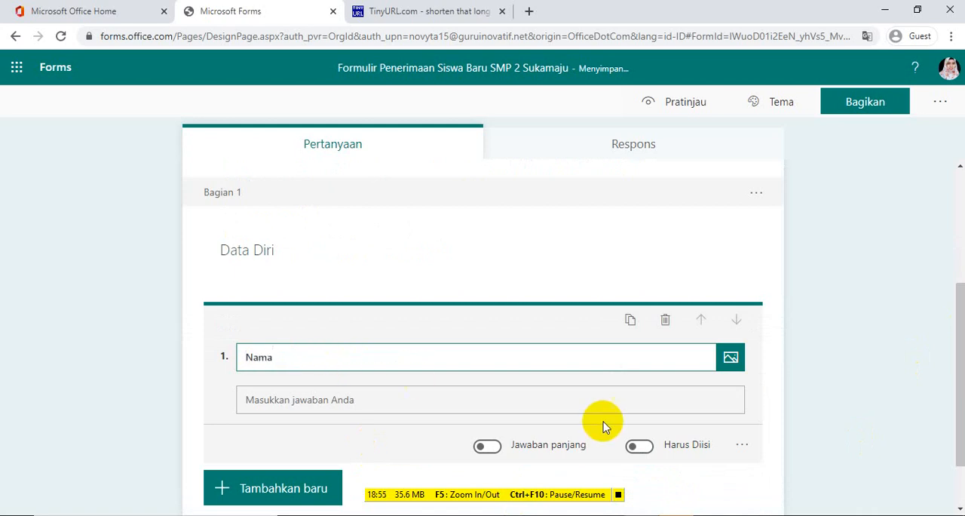
{"action": "left_click", "coordinate": [641, 448]}
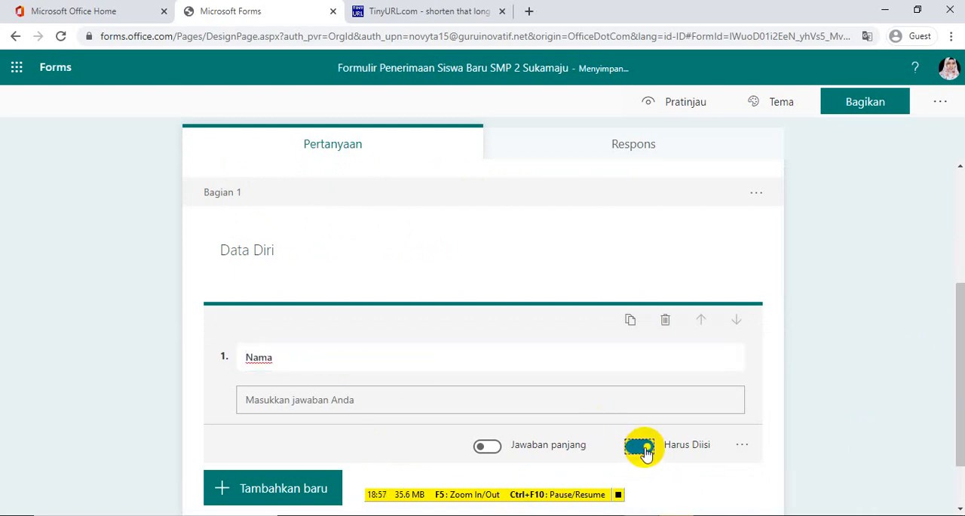
{"action": "left_click", "coordinate": [491, 355]}
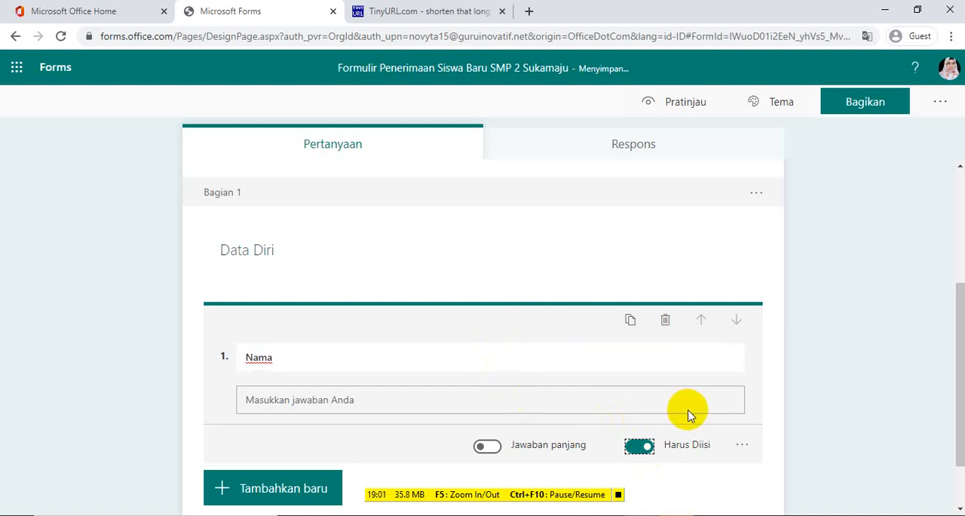
Give the Nama question a subtitle reading "Contoh:" followed by an example full name
{"action": "left_click", "coordinate": [742, 445]}
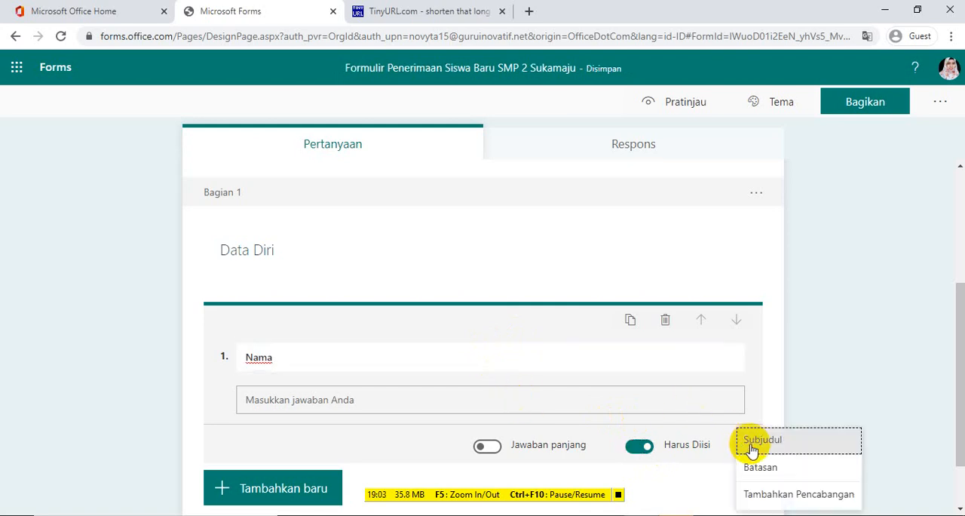
{"action": "left_click", "coordinate": [755, 444]}
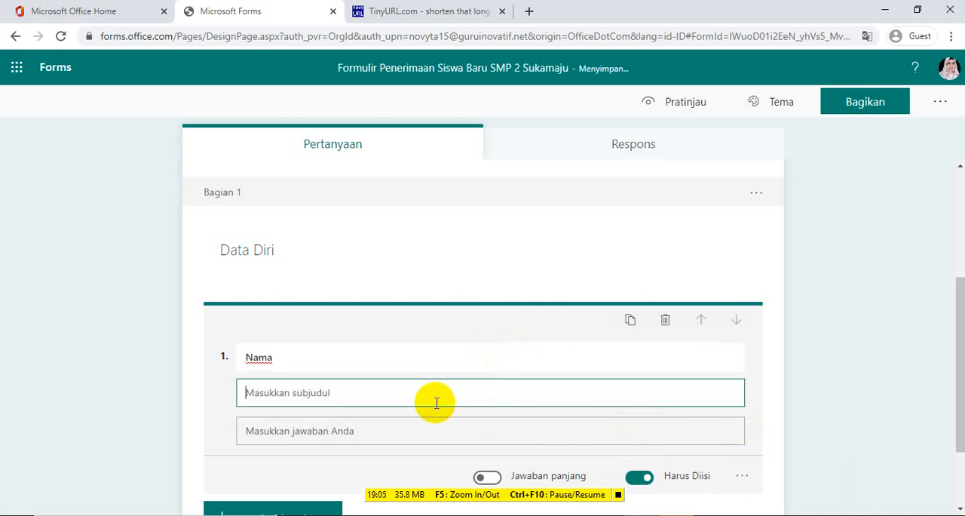
{"action": "type", "text": "Conto"}
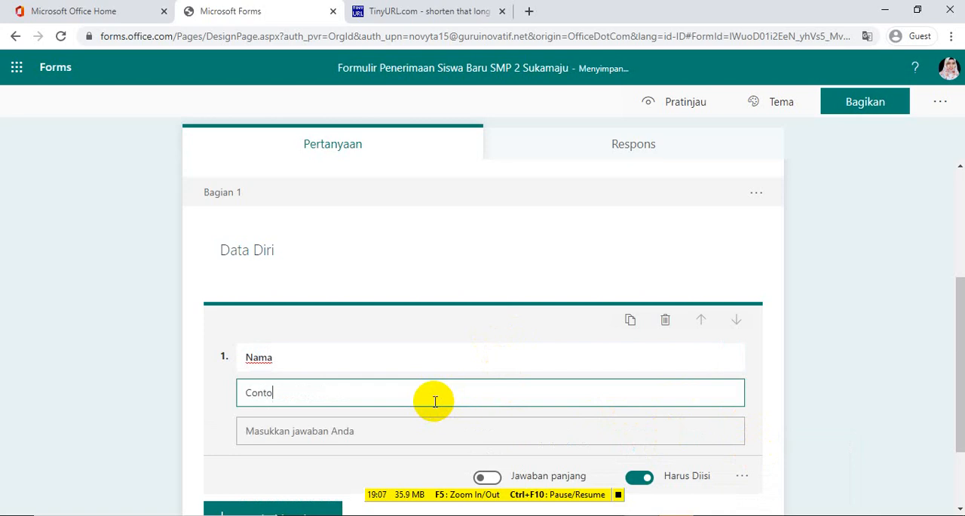
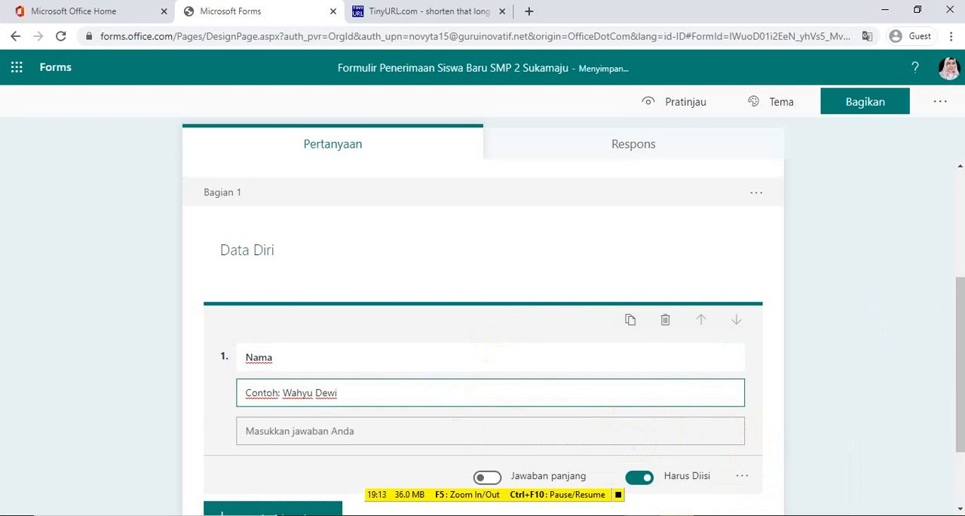
Add a second text question titled "Alamat" to the Data Diri section
{"action": "left_click", "coordinate": [961, 330]}
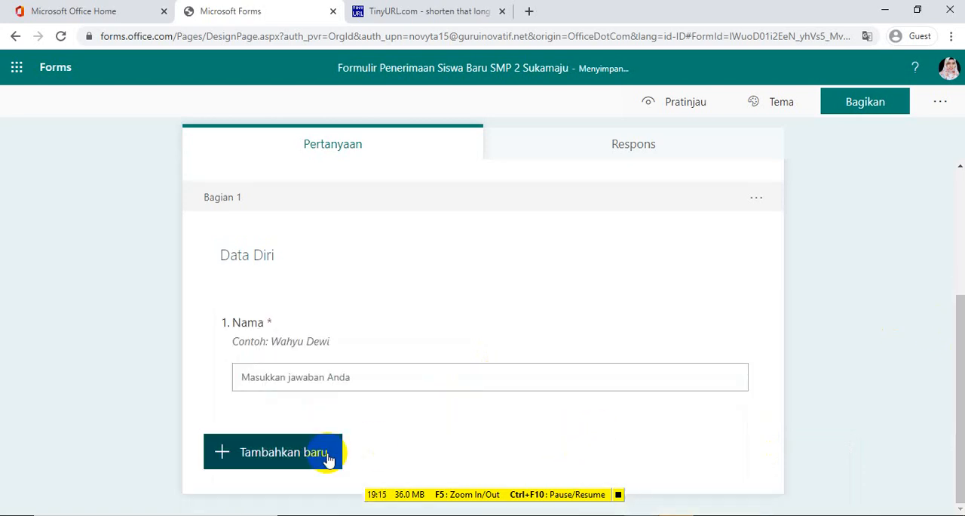
{"action": "left_click", "coordinate": [290, 457]}
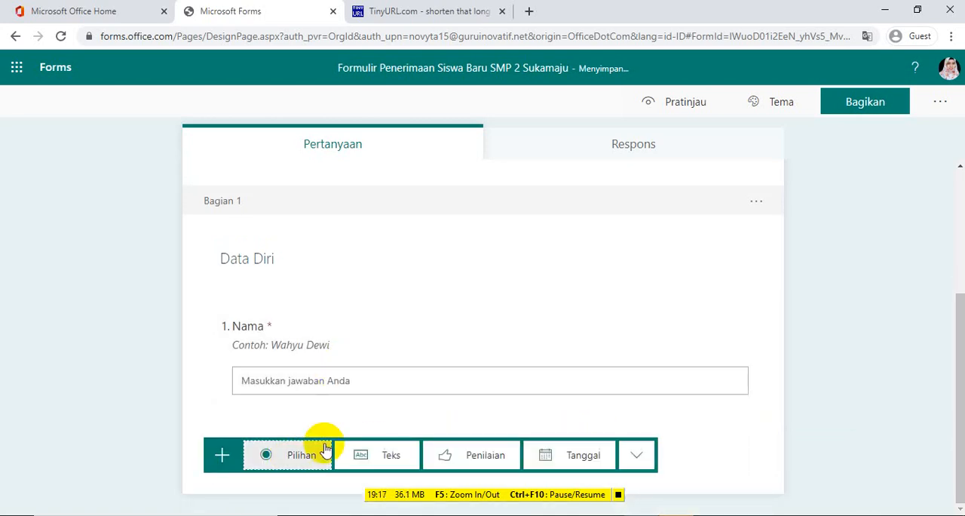
{"action": "left_click", "coordinate": [373, 466]}
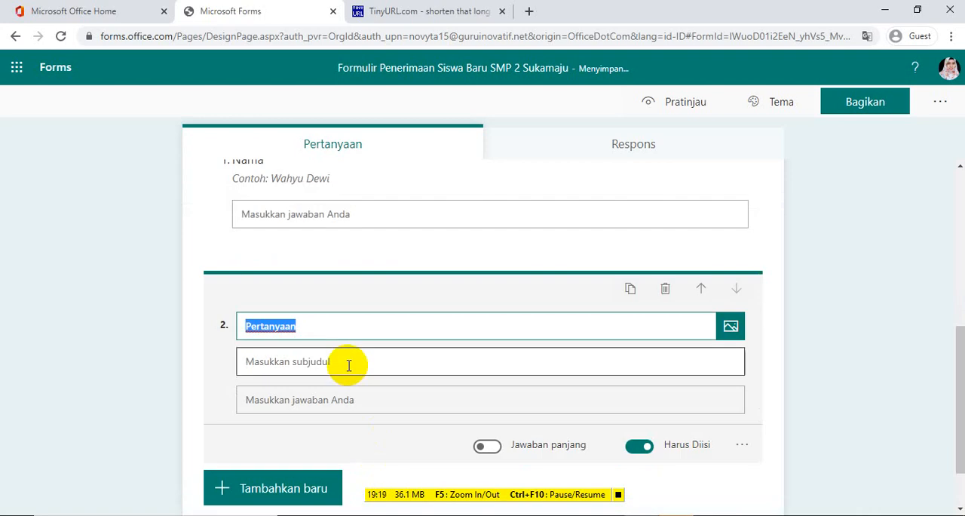
{"action": "type", "text": "Alamat"}
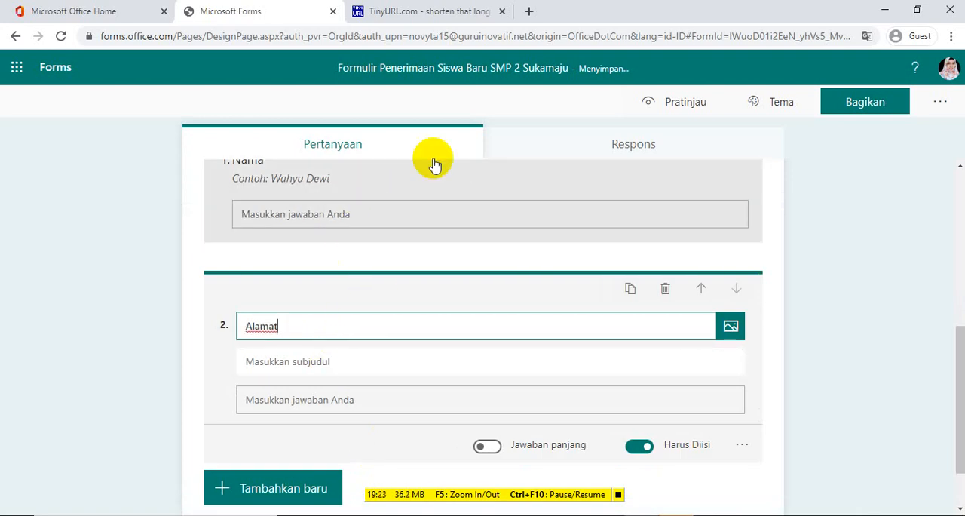
Enter a subtitle for the Alamat question reading "Contoh:" followed by an example postal address
{"action": "left_click", "coordinate": [323, 361]}
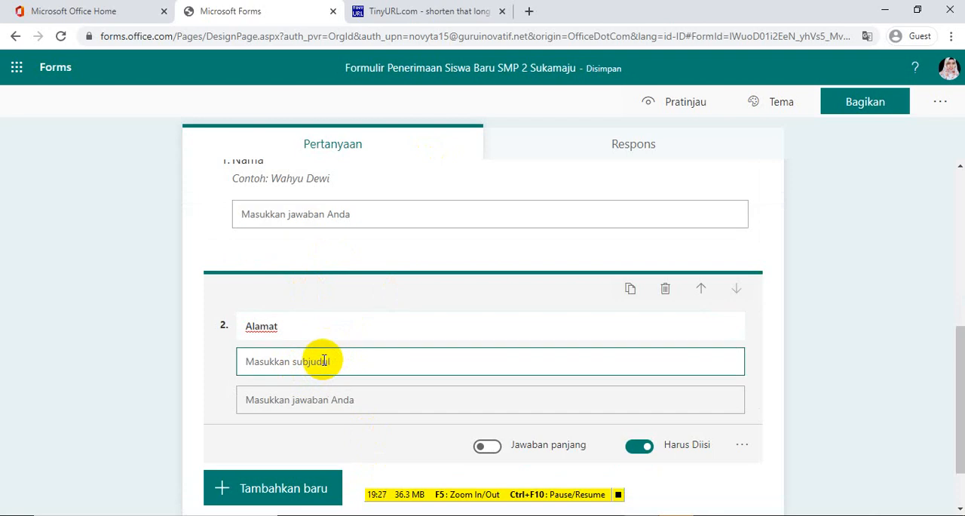
{"action": "type", "text": "C"}
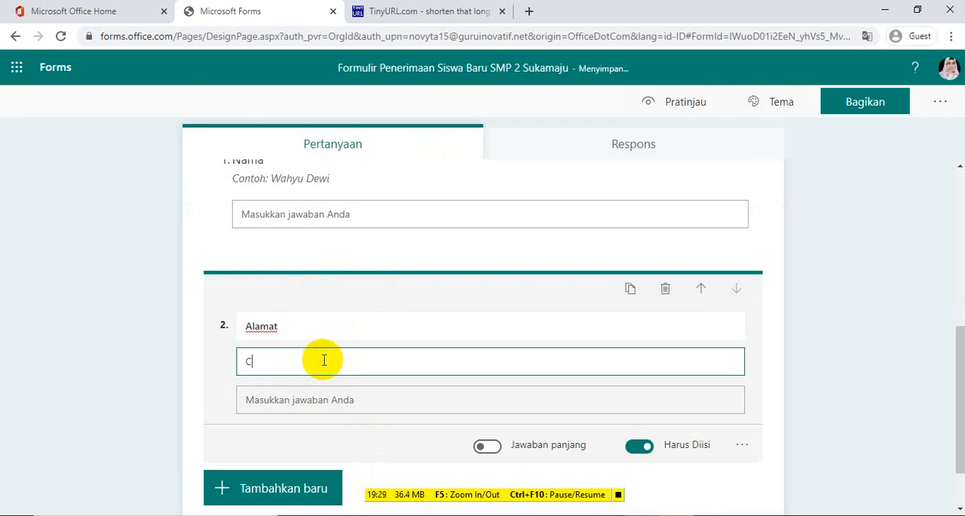
{"action": "type", "text": "ontoh: "}
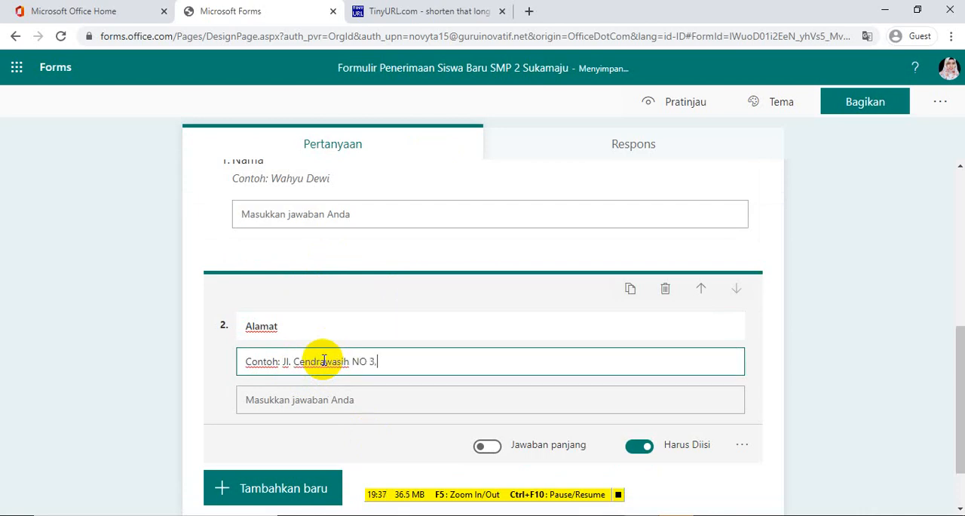
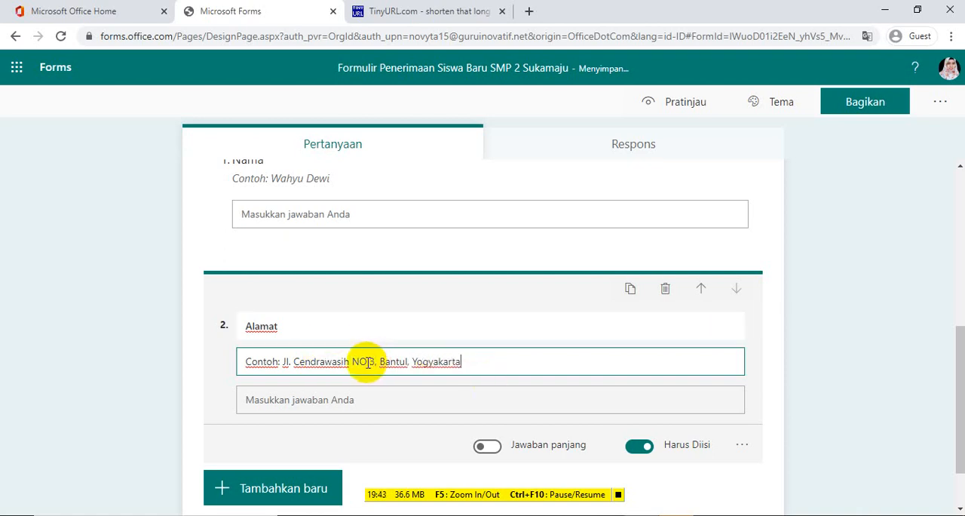
Add a third text question titled "Usia" with the subtitle "Contoh: 12 tahun"
{"action": "left_click", "coordinate": [264, 488]}
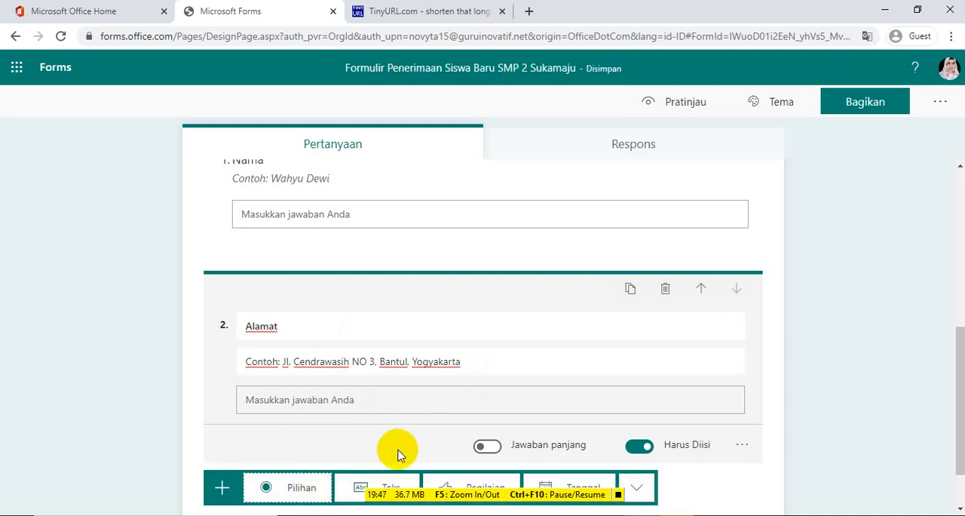
{"action": "left_click", "coordinate": [387, 483]}
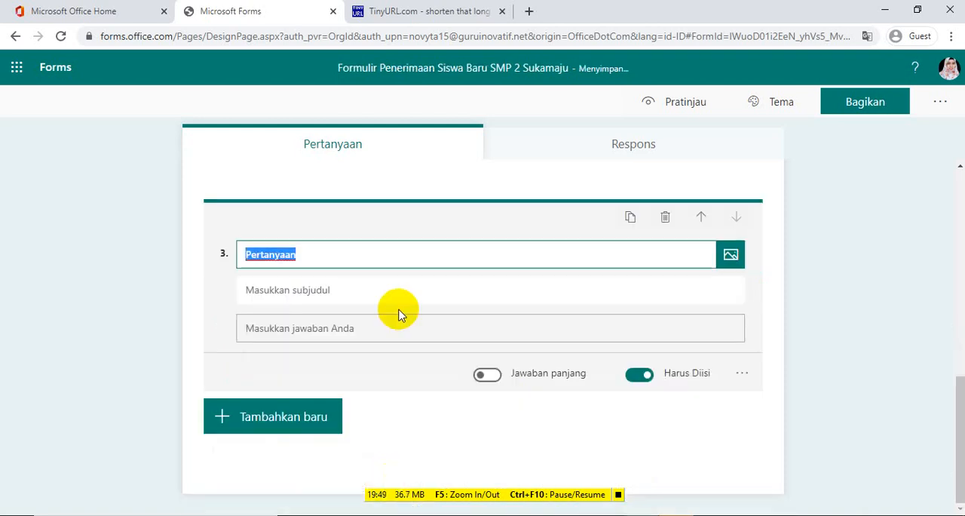
{"action": "type", "text": "Usia"}
{"action": "left_click", "coordinate": [380, 291]}
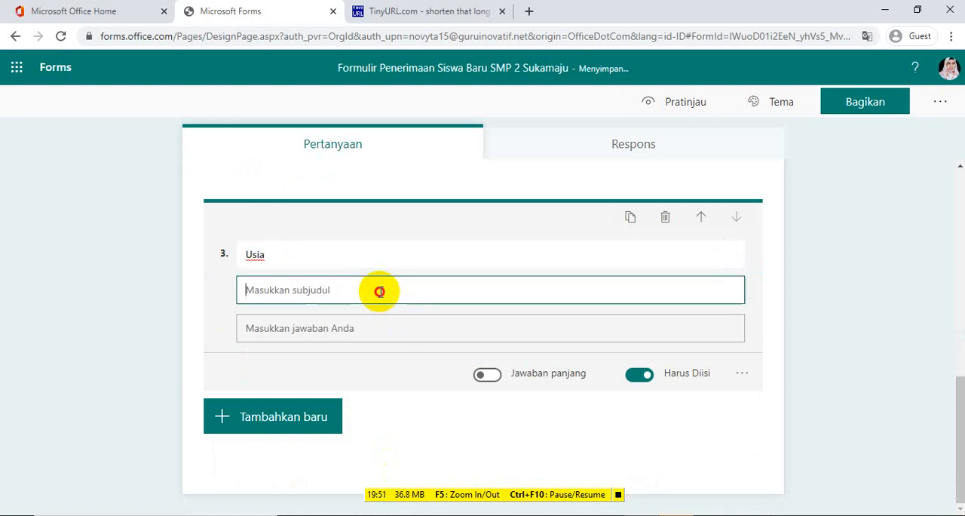
{"action": "type", "text": "Contoh"}
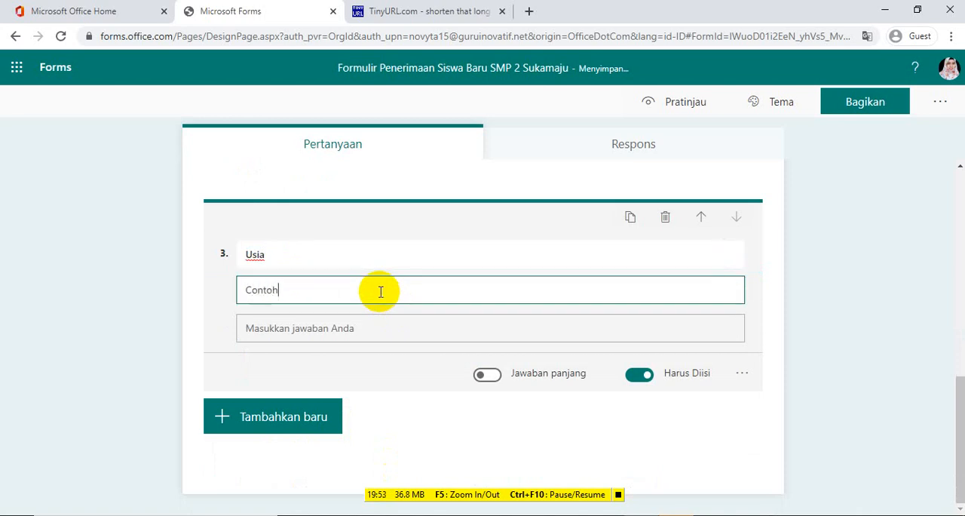
{"action": "type", "text": ":"}
{"action": "type", "text": "12 tahun"}
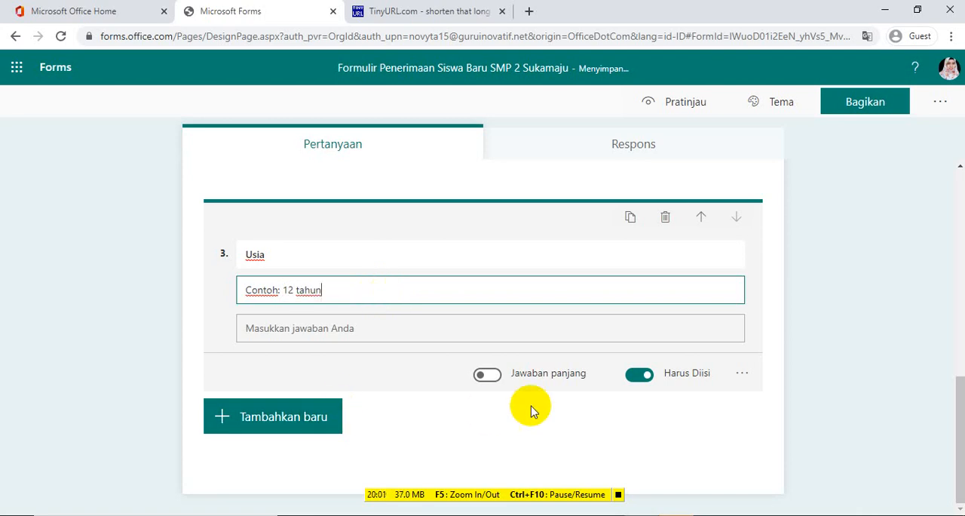
Add a second section after the Usia question and title it "Nilai"
{"action": "left_click", "coordinate": [270, 428]}
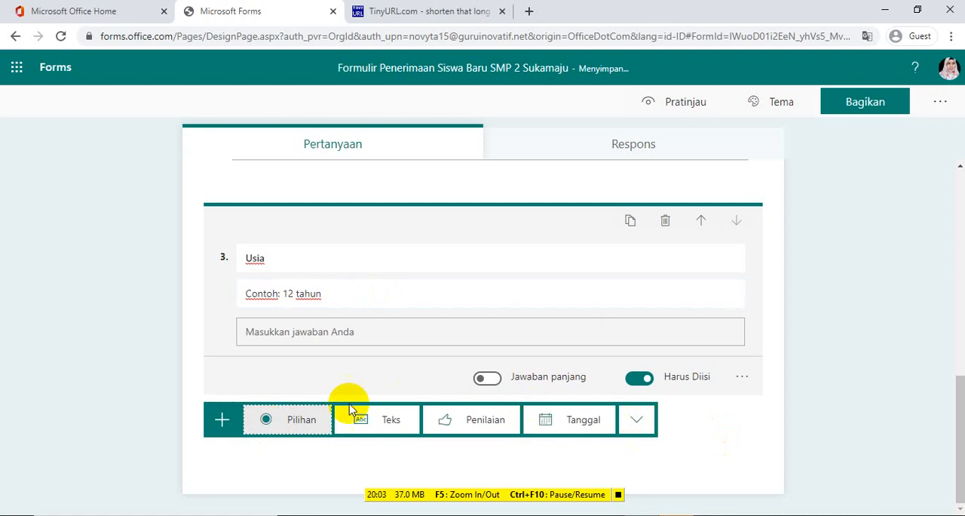
{"action": "left_click", "coordinate": [642, 423]}
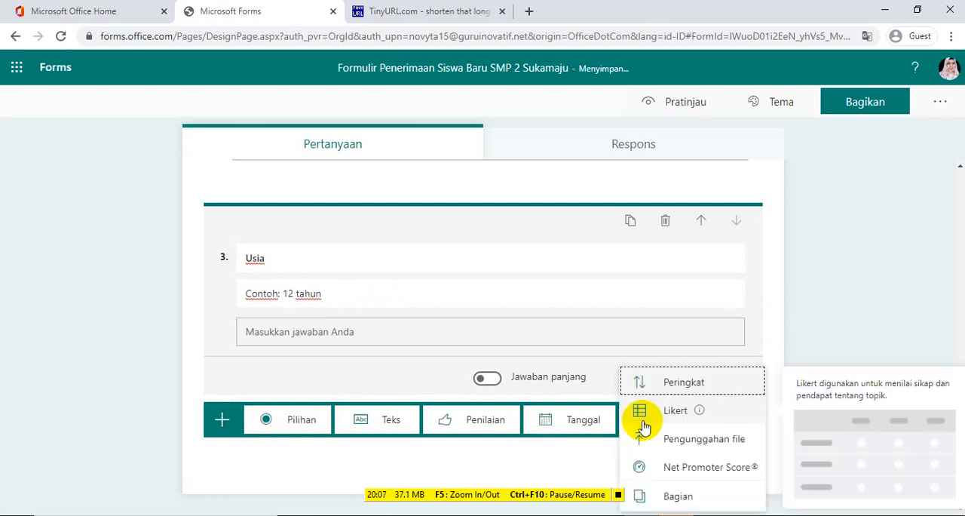
{"action": "left_click", "coordinate": [678, 495]}
{"action": "key", "text": "BackSpace"}
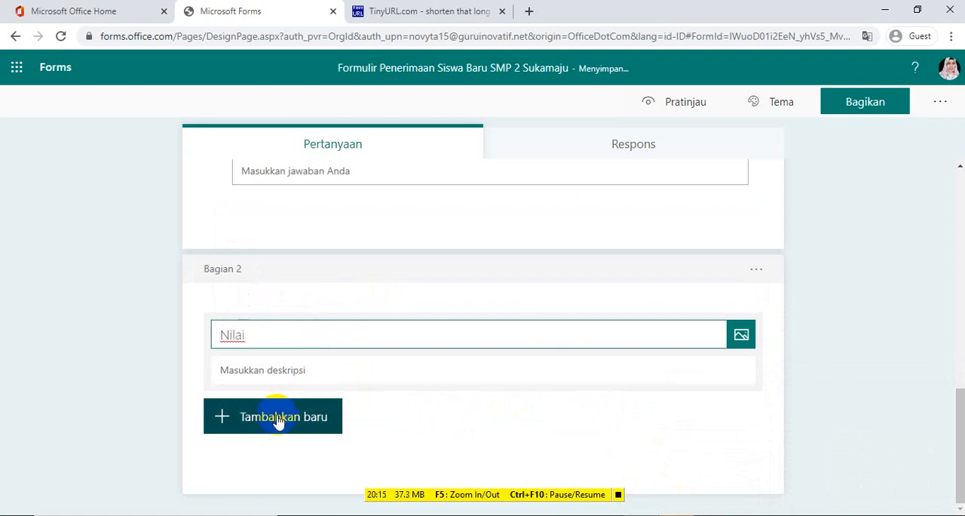
{"action": "left_click", "coordinate": [872, 293]}
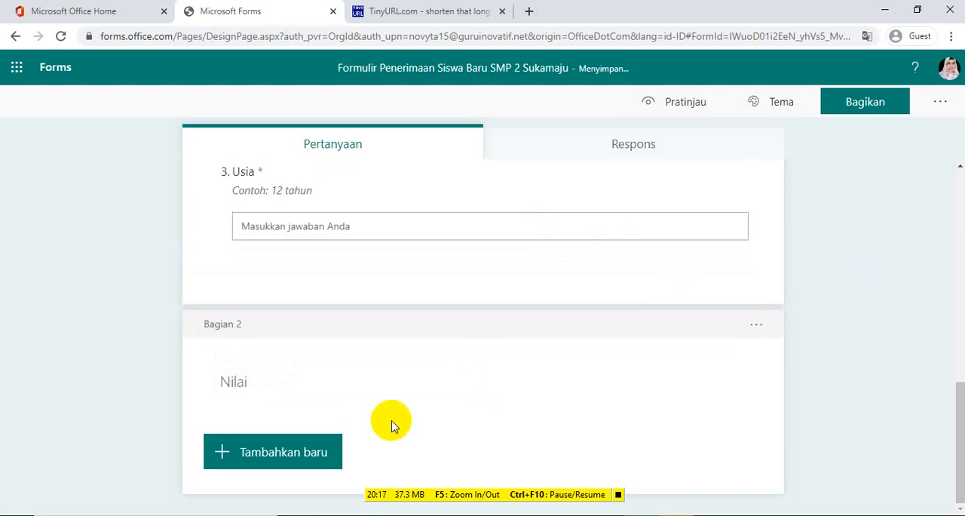
Add a required text question titled "Bahasa Indonesia" to the Nilai section
{"action": "left_click", "coordinate": [296, 456]}
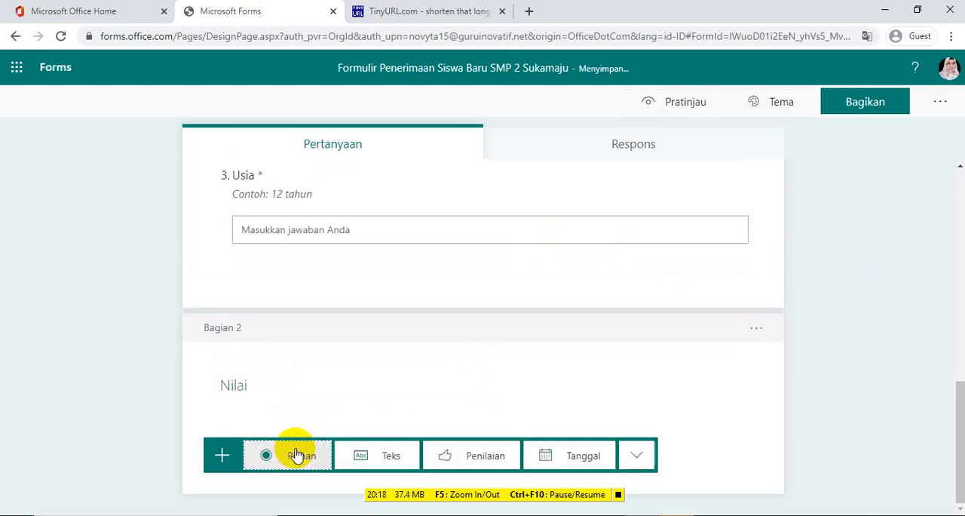
{"action": "left_click", "coordinate": [384, 456]}
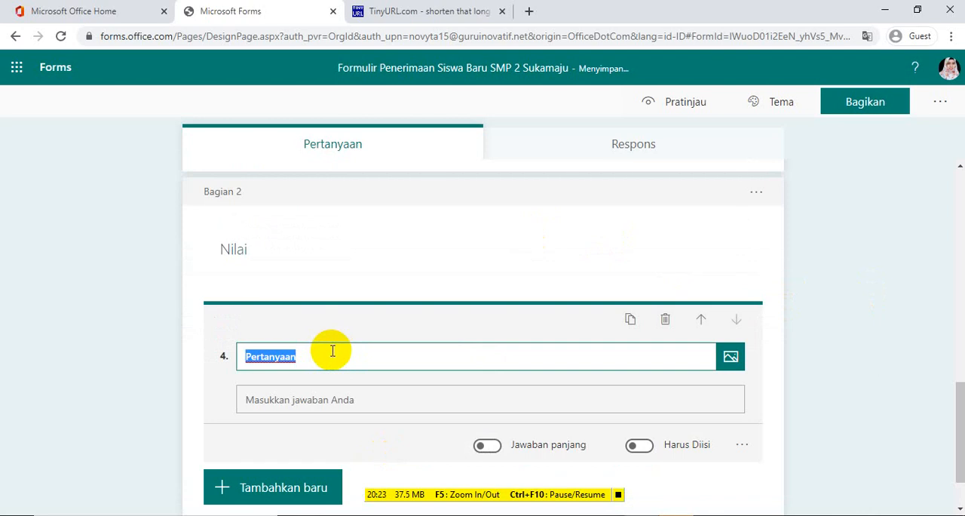
{"action": "type", "text": "Bahas"}
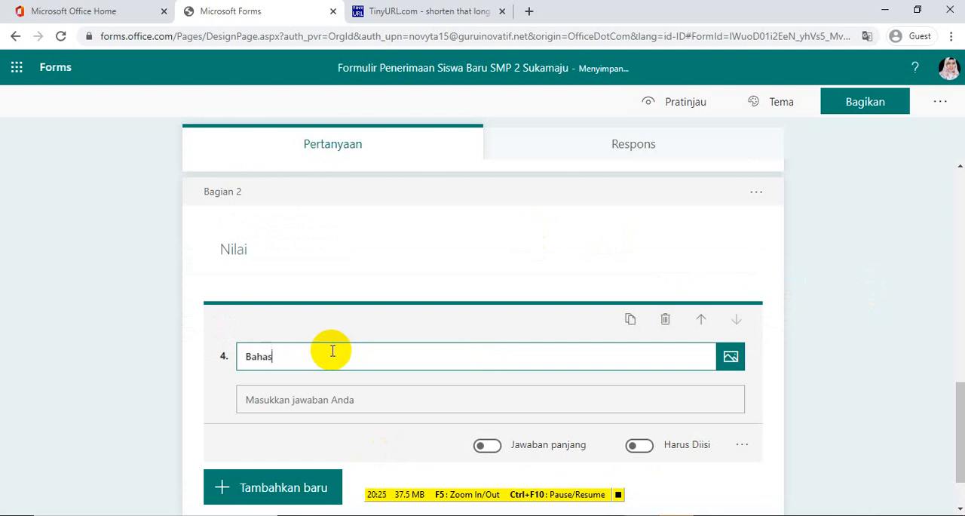
{"action": "type", "text": "a Indonesia"}
{"action": "left_click", "coordinate": [641, 447]}
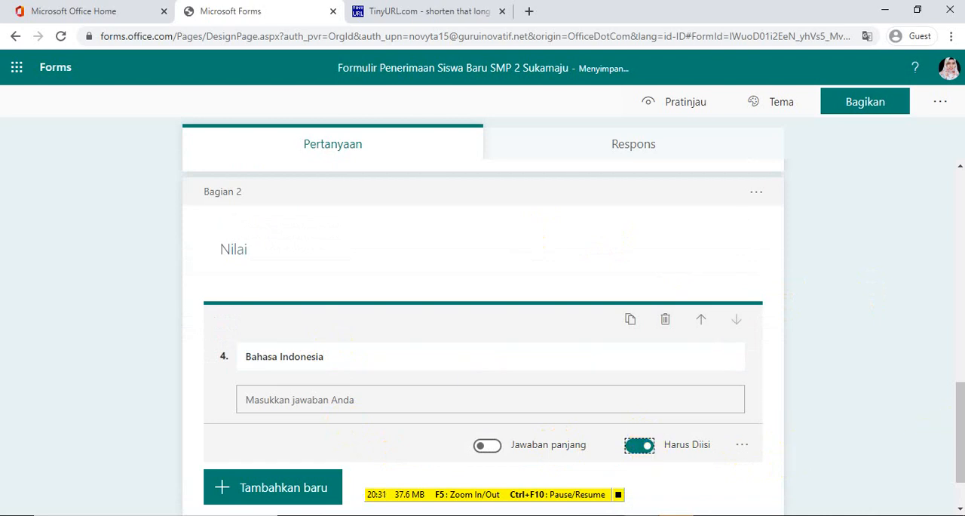
{"action": "mouse_move", "coordinate": [957, 416]}
{"action": "left_mouse_down"}
{"action": "mouse_move", "coordinate": [950, 384]}
{"action": "mouse_move", "coordinate": [960, 369]}
{"action": "mouse_move", "coordinate": [957, 421]}
{"action": "left_mouse_up"}
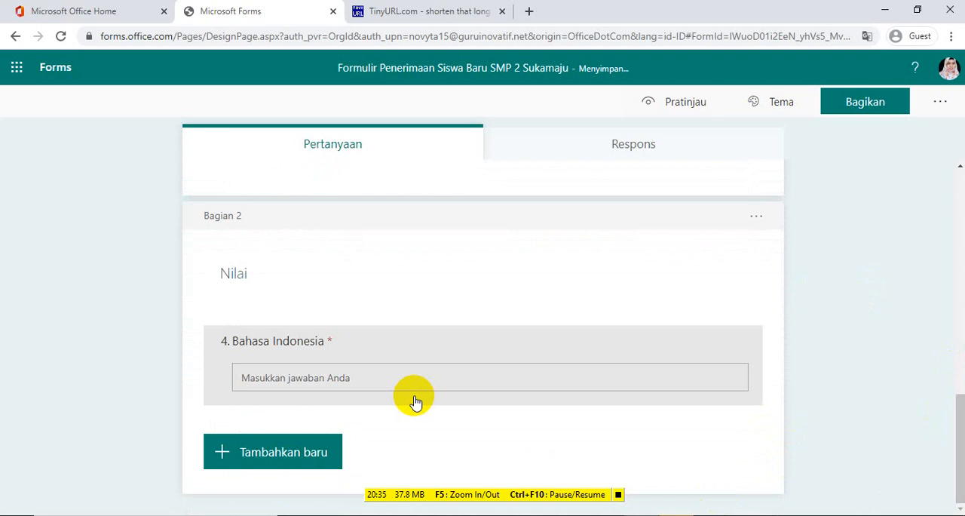
Add the subtitle "Contoh: 80" to the Bahasa Indonesia question
{"action": "left_click", "coordinate": [362, 388]}
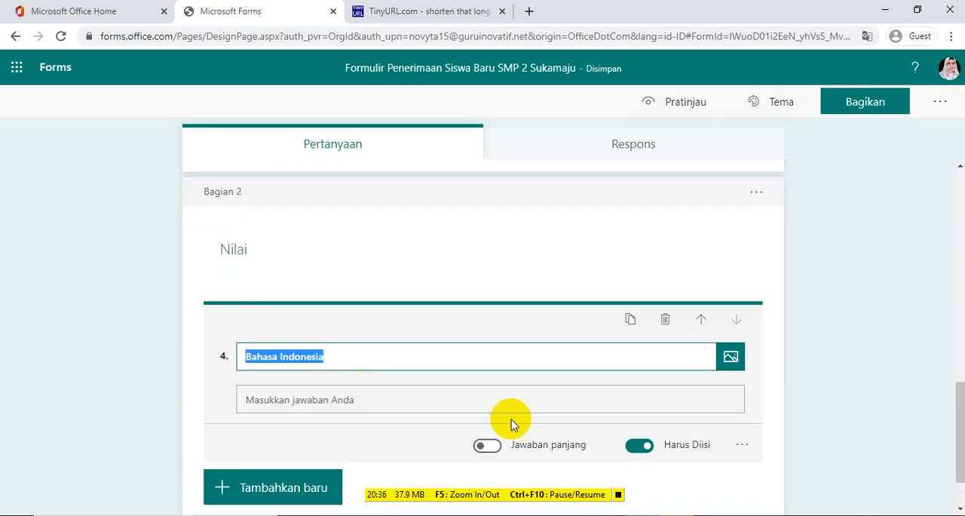
{"action": "left_click", "coordinate": [744, 445]}
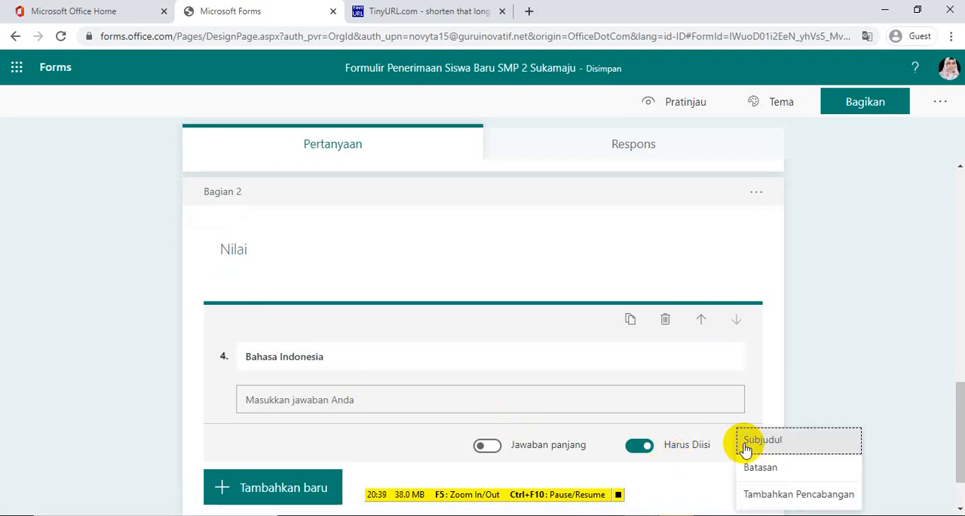
{"action": "left_click", "coordinate": [776, 445]}
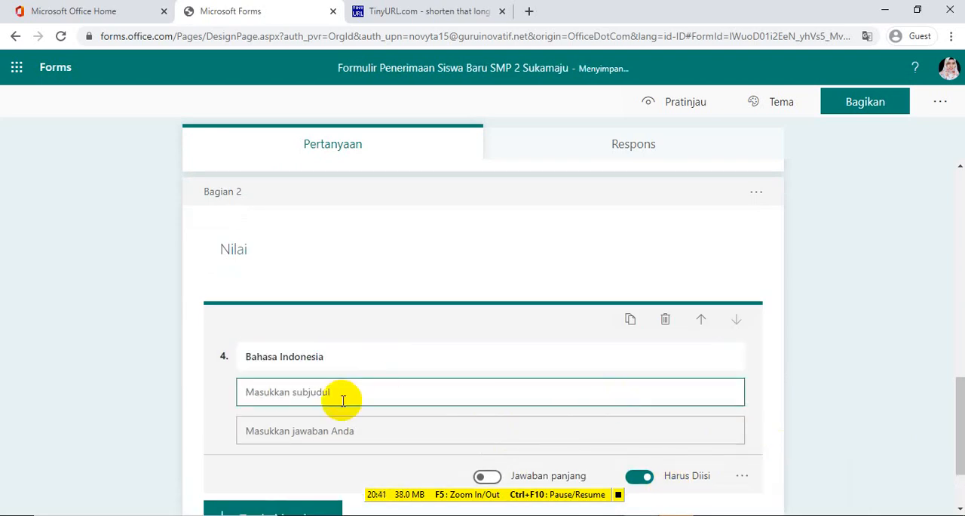
{"action": "type", "text": "Contoh: 80"}
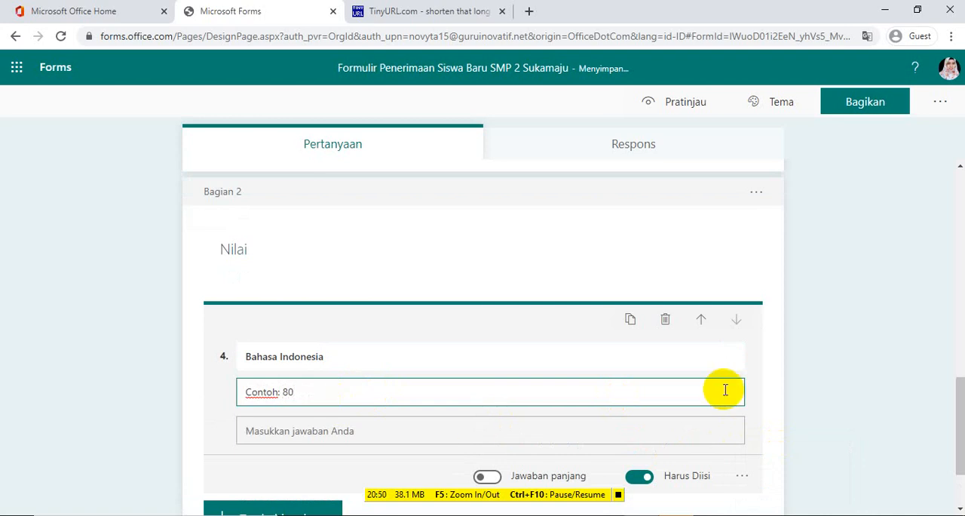
{"action": "left_click", "coordinate": [852, 369]}
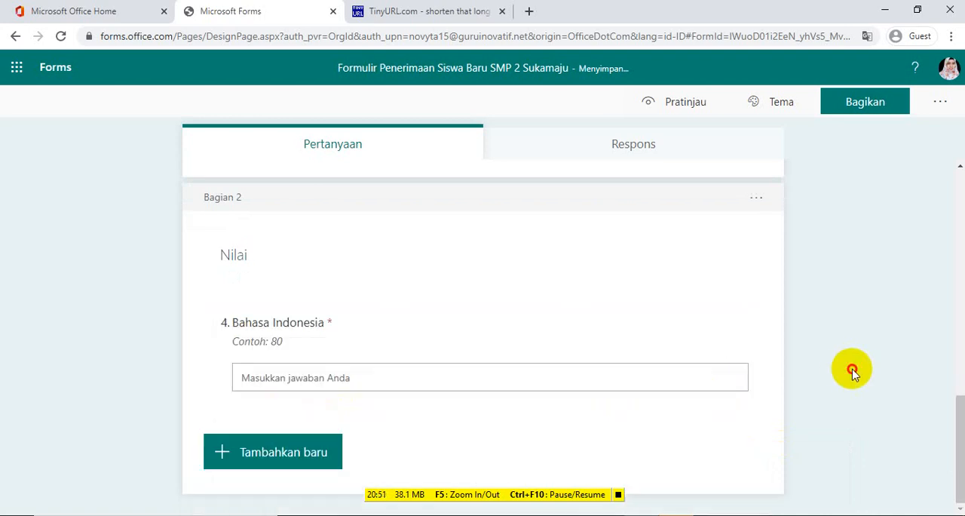
Add a text question titled "Matematika" with the subtitle "Contoh: 80" below the Bahasa Indonesia question
{"action": "left_click", "coordinate": [286, 458]}
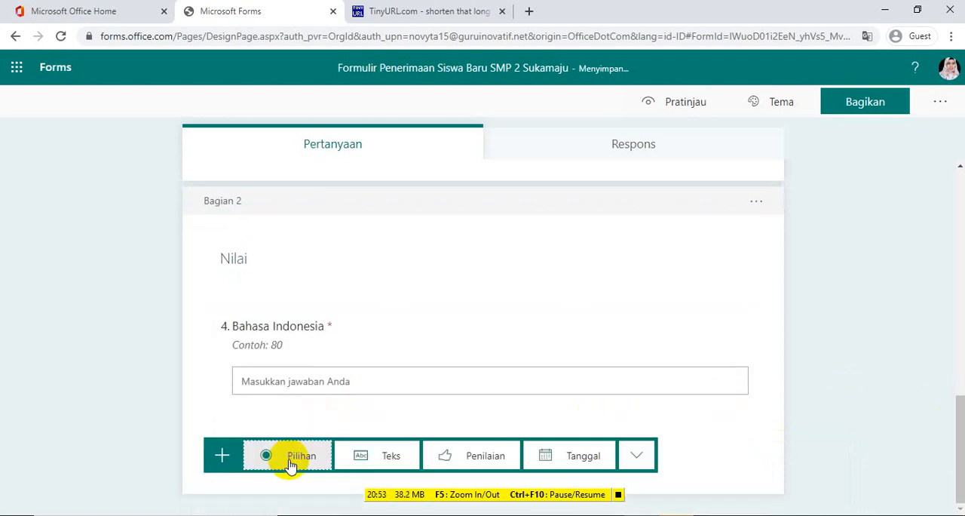
{"action": "left_click", "coordinate": [375, 459]}
{"action": "type", "text": "Matematika"}
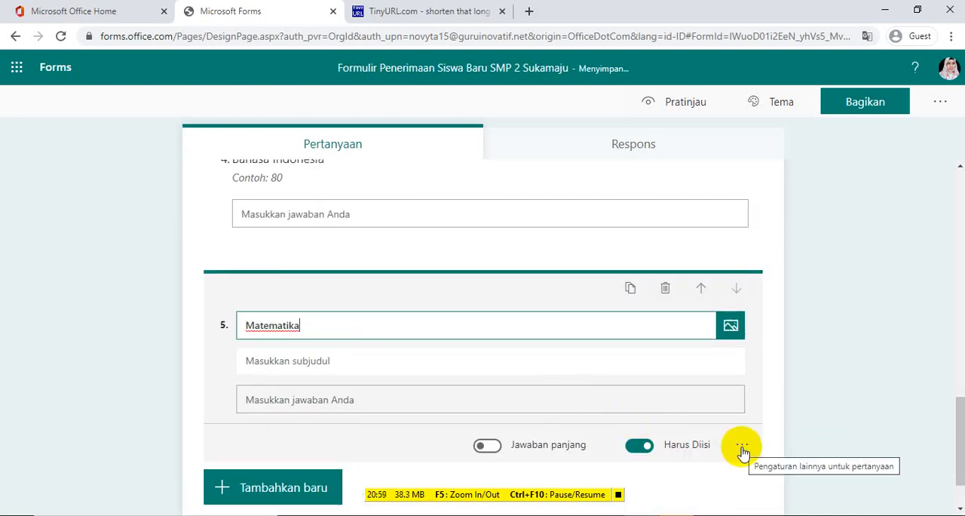
{"action": "left_click", "coordinate": [503, 366]}
{"action": "type", "text": "Contoh: 80"}
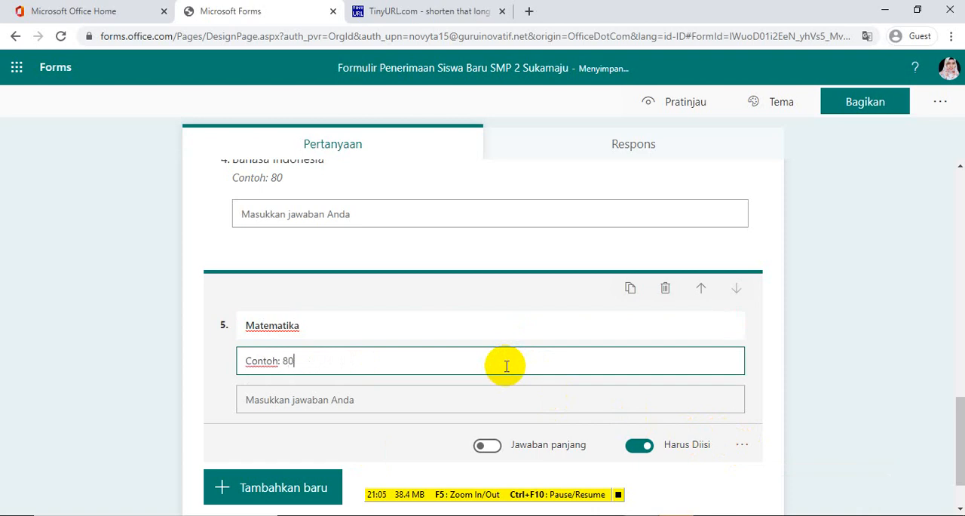
Add a text question titled "IPA" with the subtitle "Contoh: 88" below the Matematika question
{"action": "left_click", "coordinate": [264, 490]}
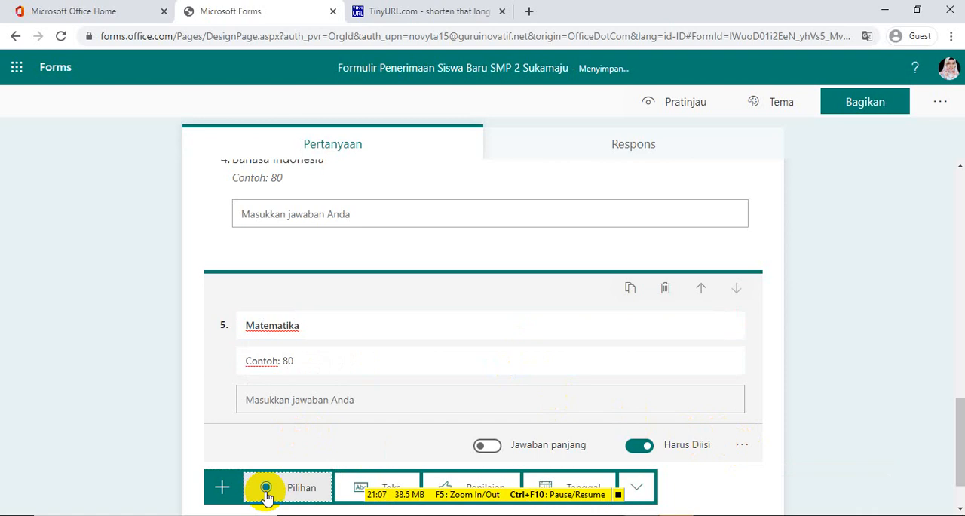
{"action": "left_click", "coordinate": [364, 487]}
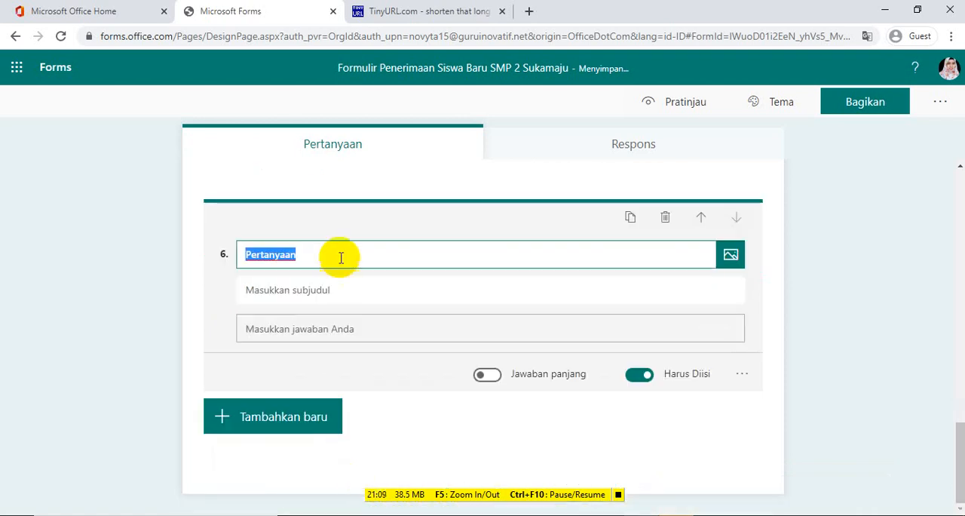
{"action": "type", "text": "IPA"}
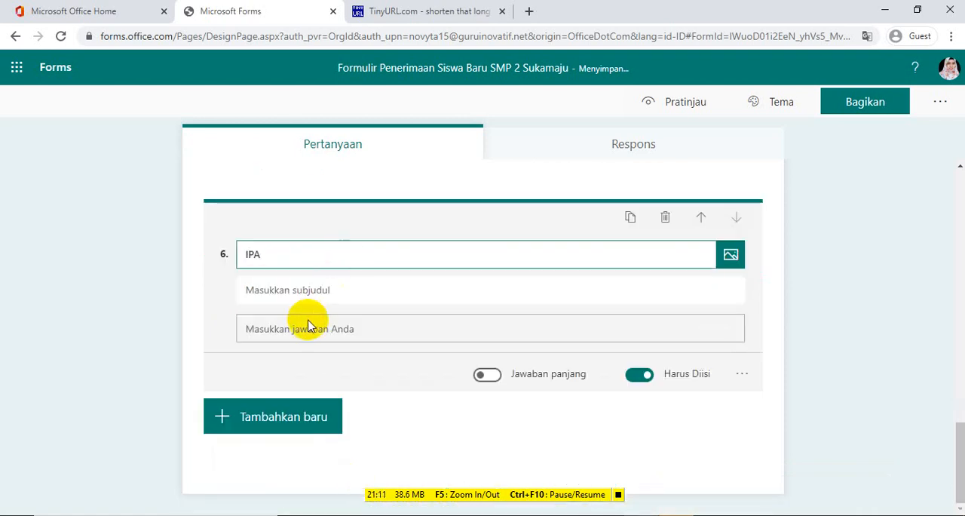
{"action": "left_click", "coordinate": [303, 290]}
{"action": "type", "text": "Cont"}
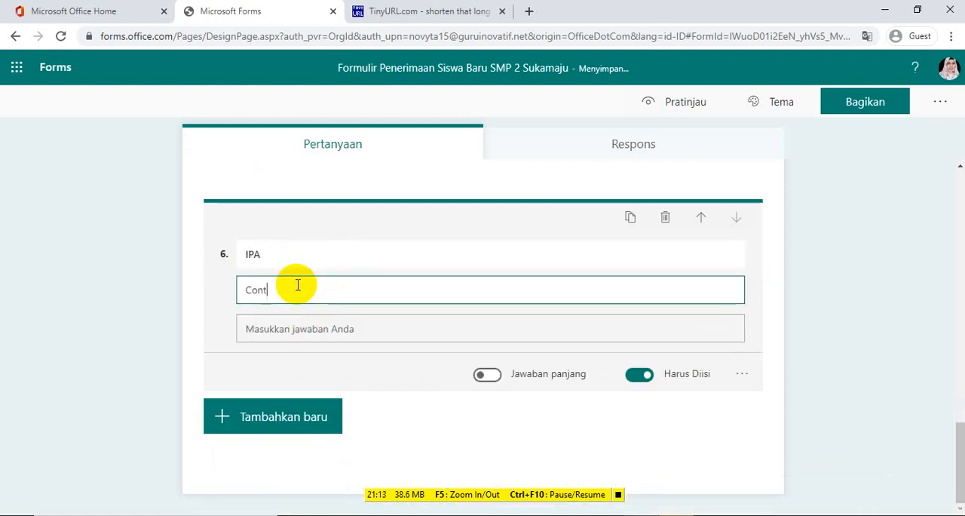
{"action": "type", "text": "oh: "}
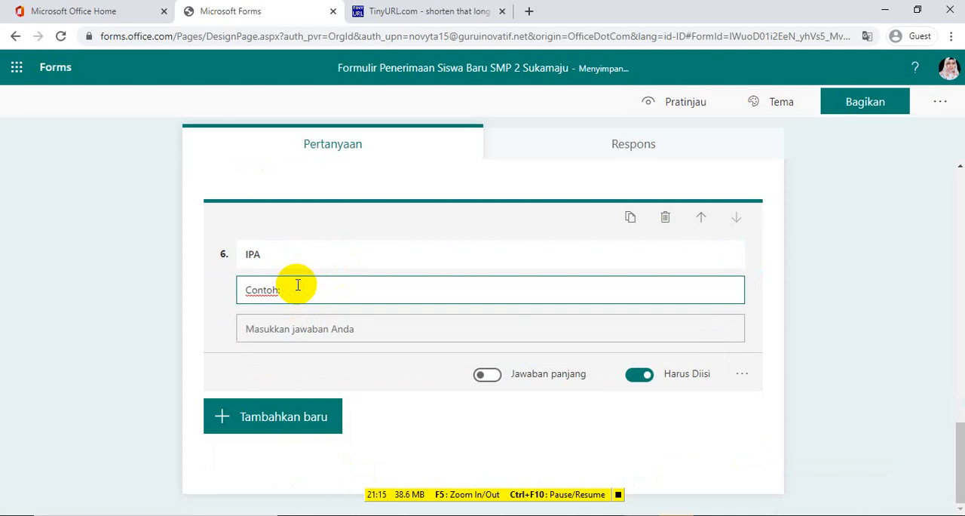
{"action": "type", "text": "88"}
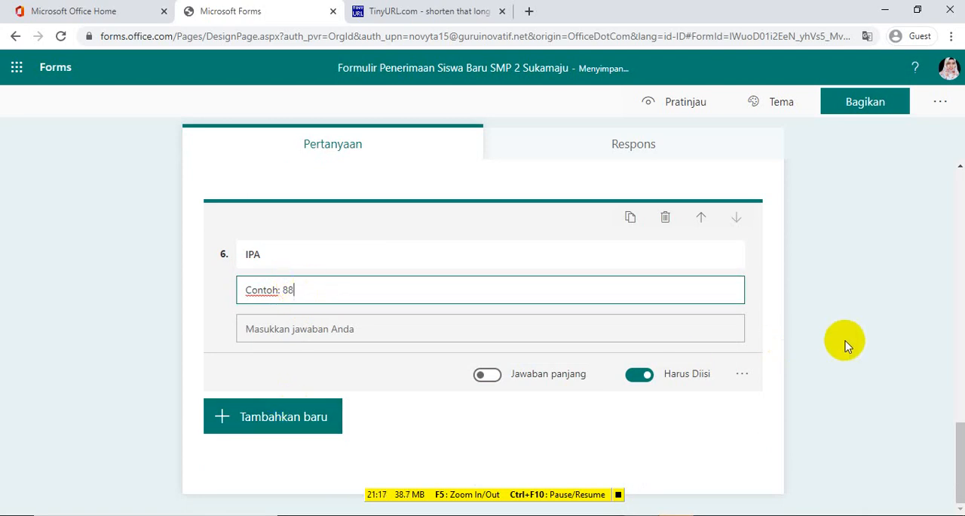
{"action": "left_click", "coordinate": [845, 345]}
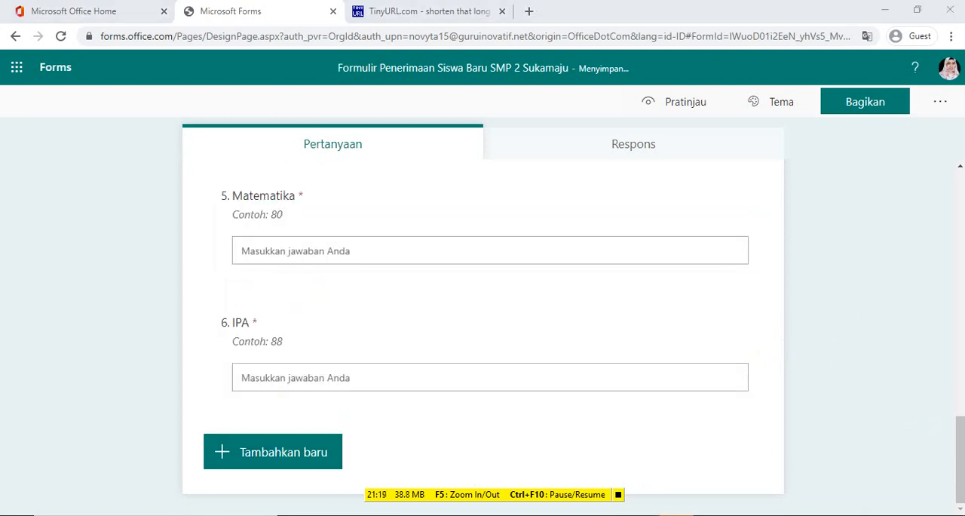
{"action": "mouse_move", "coordinate": [959, 453]}
{"action": "left_mouse_down"}
{"action": "mouse_move", "coordinate": [959, 435]}
{"action": "mouse_move", "coordinate": [959, 454]}
{"action": "left_mouse_up"}
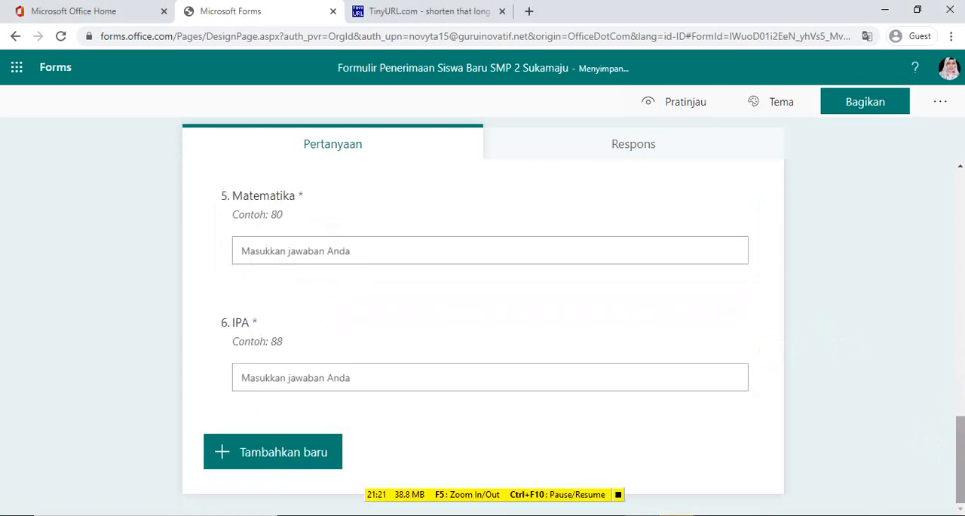
Add a third section after the IPA question and title it "Hobi"
{"action": "left_click", "coordinate": [306, 462]}
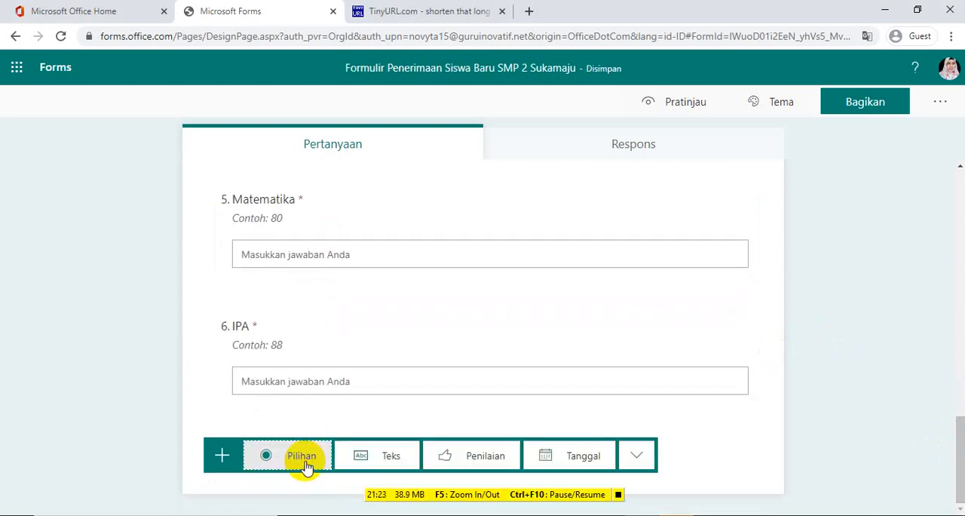
{"action": "left_click", "coordinate": [638, 457]}
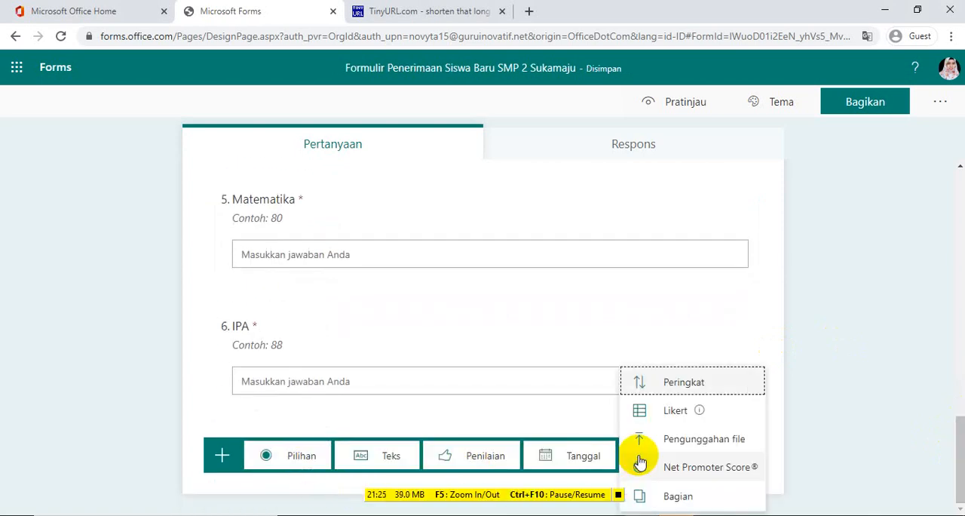
{"action": "left_click", "coordinate": [667, 494]}
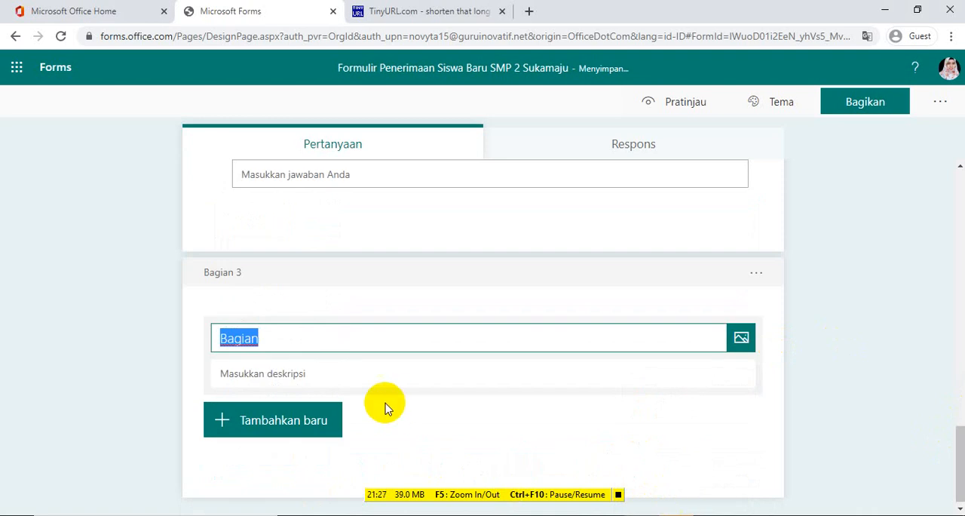
{"action": "type", "text": "Hobi"}
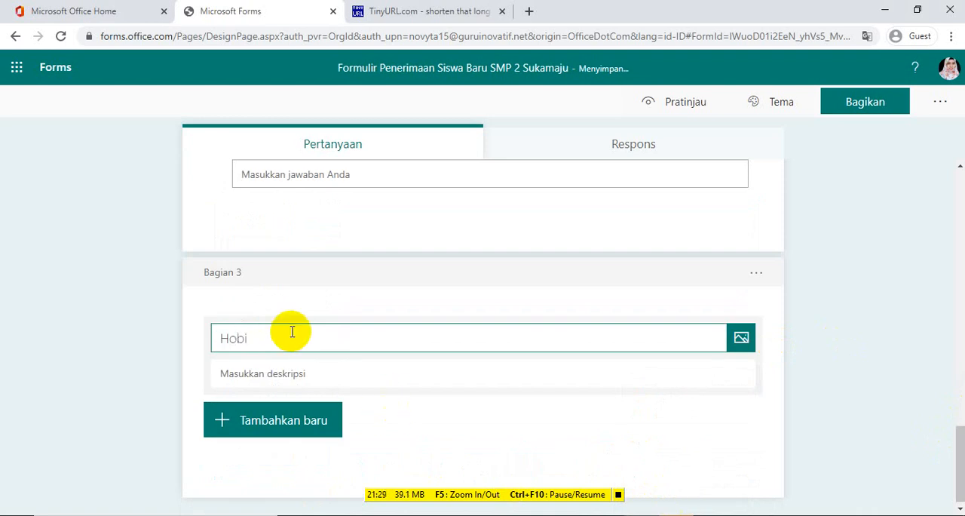
{"action": "left_click", "coordinate": [801, 381]}
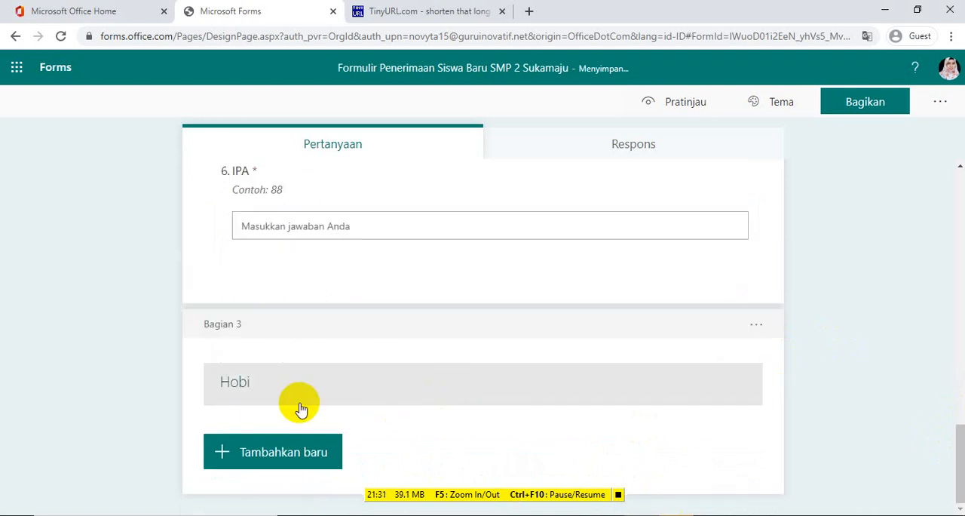
Add a choice question titled "Jenis Kelamin" to the Hobi section with the options "Wanita" and "Laki-laki"
{"action": "left_click", "coordinate": [287, 449]}
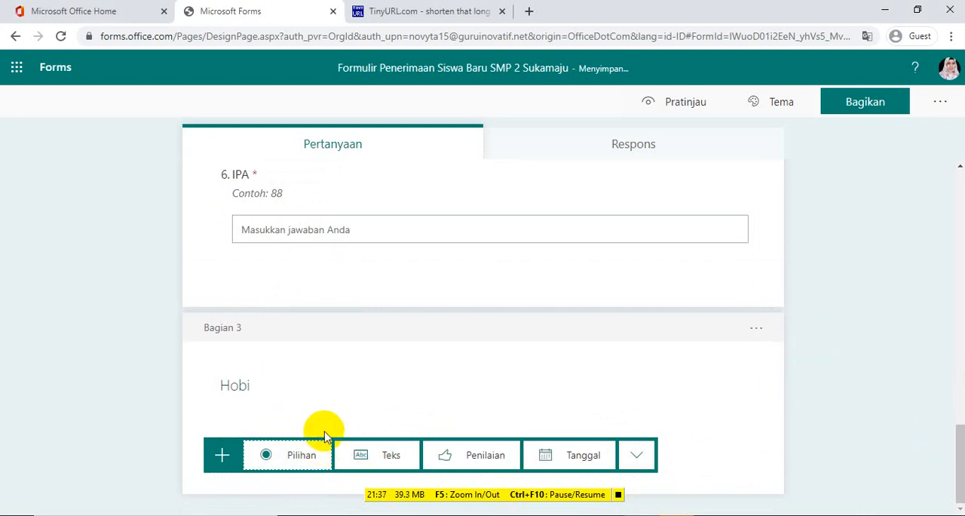
{"action": "left_click", "coordinate": [301, 455]}
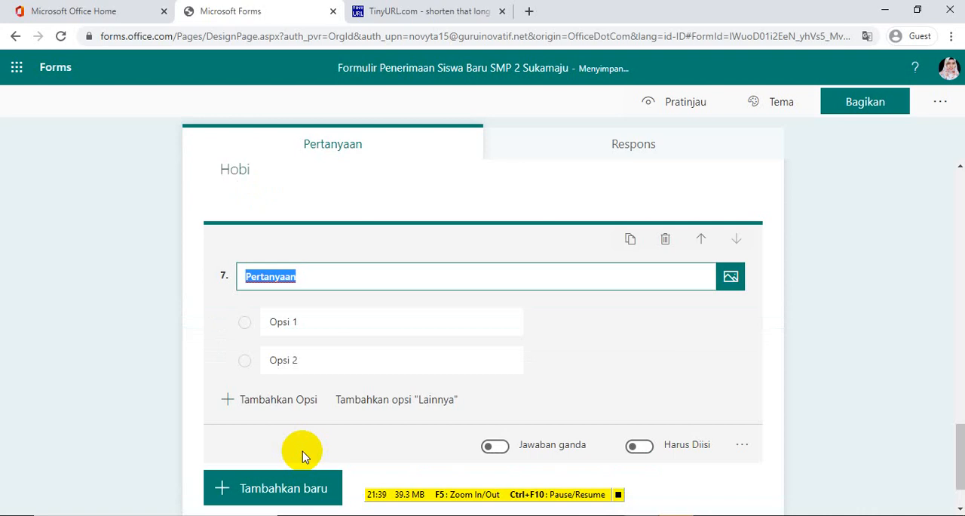
{"action": "type", "text": "Jenis Kelamin"}
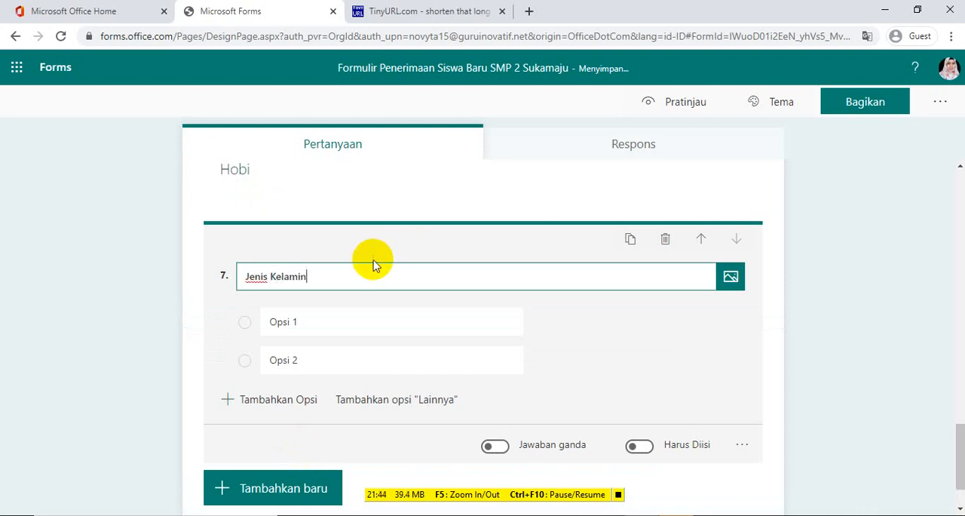
{"action": "left_click", "coordinate": [326, 324]}
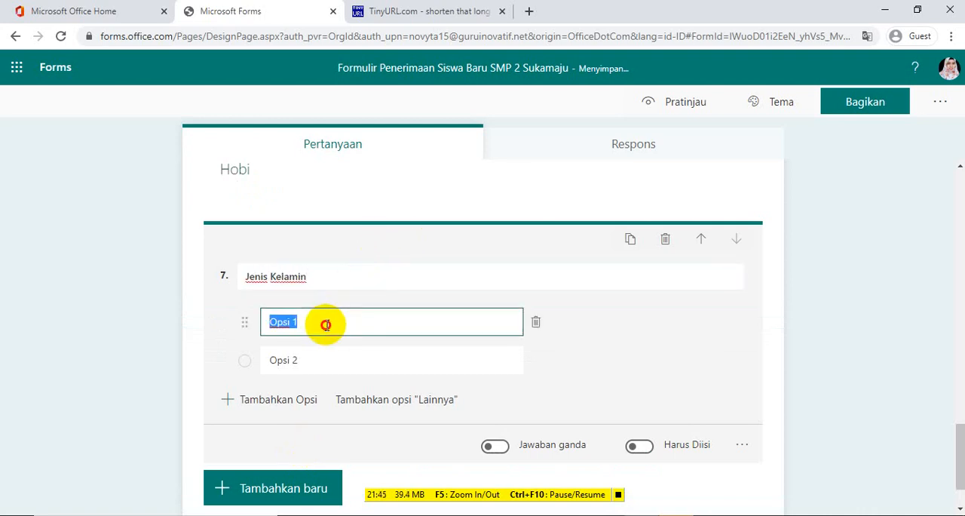
{"action": "type", "text": "Wanita"}
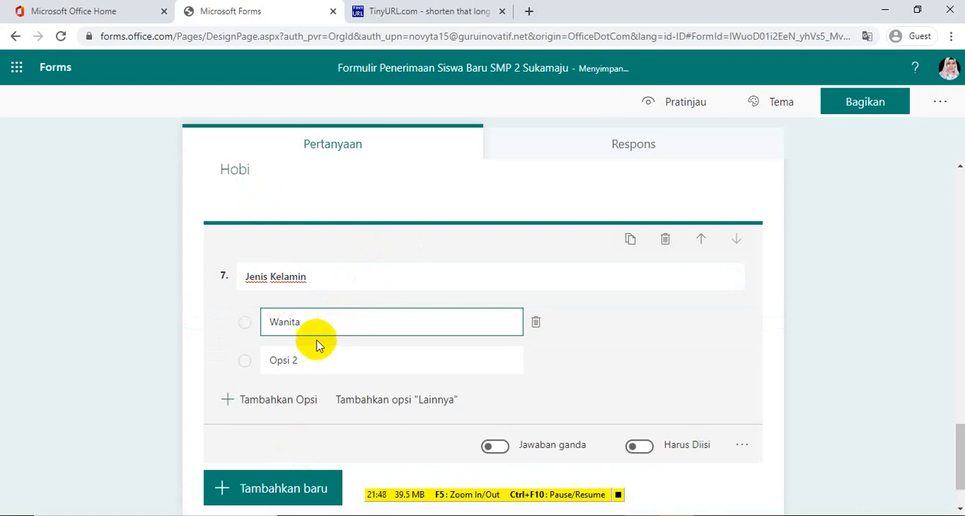
{"action": "left_click", "coordinate": [316, 354]}
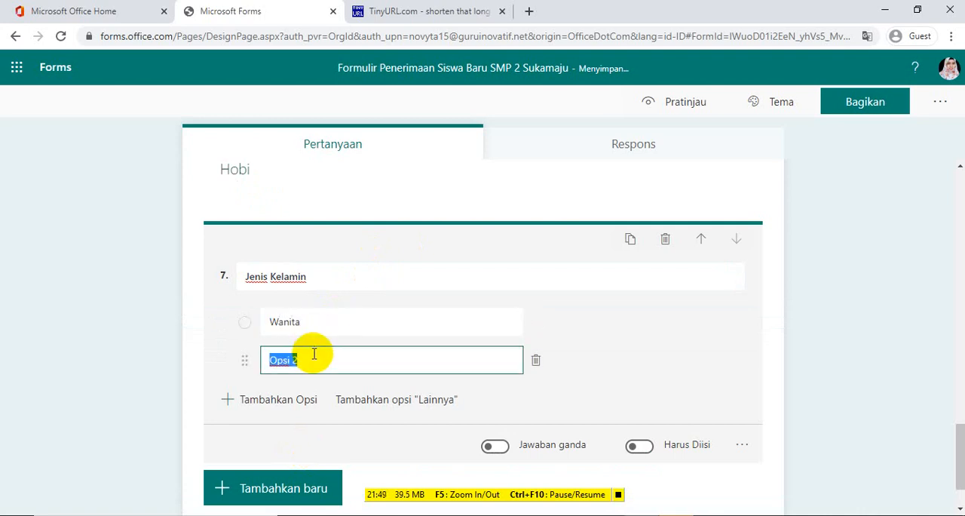
{"action": "type", "text": "Laki-laki"}
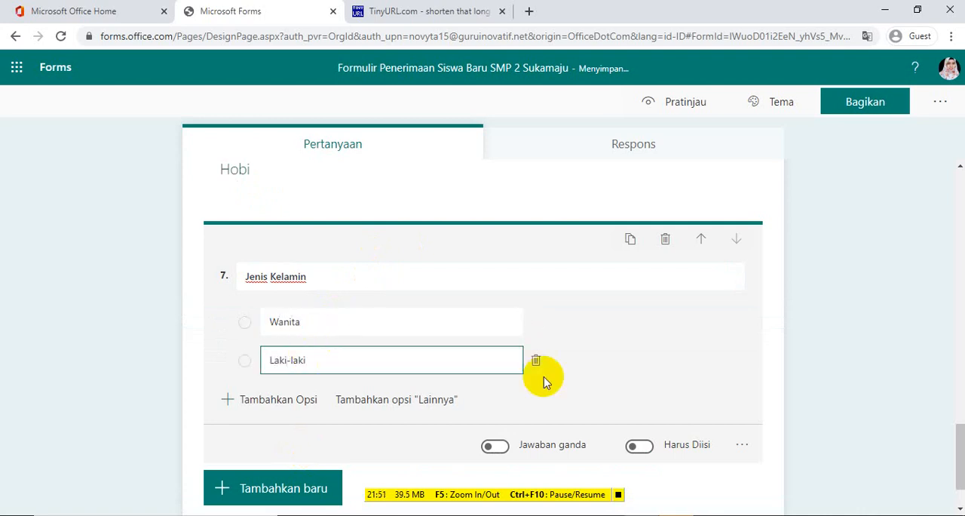
{"action": "left_click", "coordinate": [820, 385]}
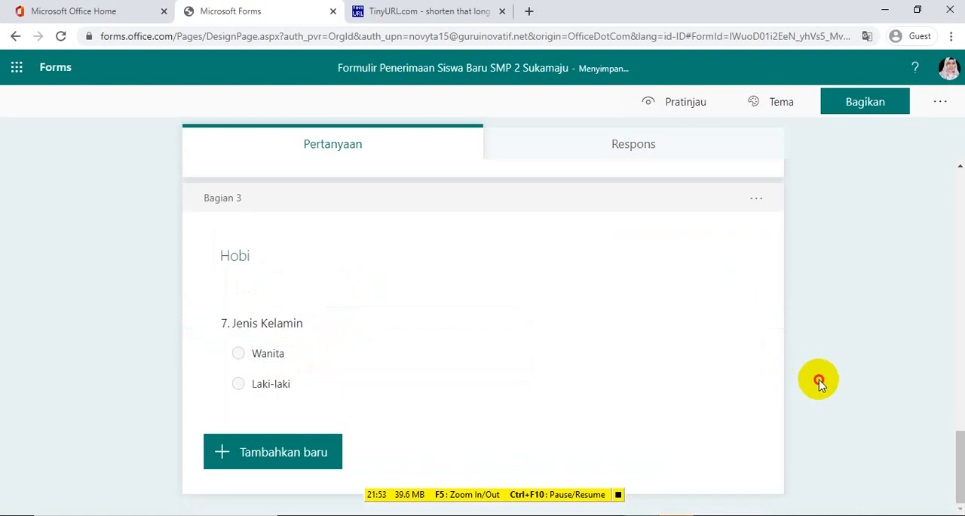
Add a choice question titled "Apakah kamu suka bermain sepak bola?" below Jenis Kelamin with the options "Ya" and "Tidak"
{"action": "left_click", "coordinate": [307, 459]}
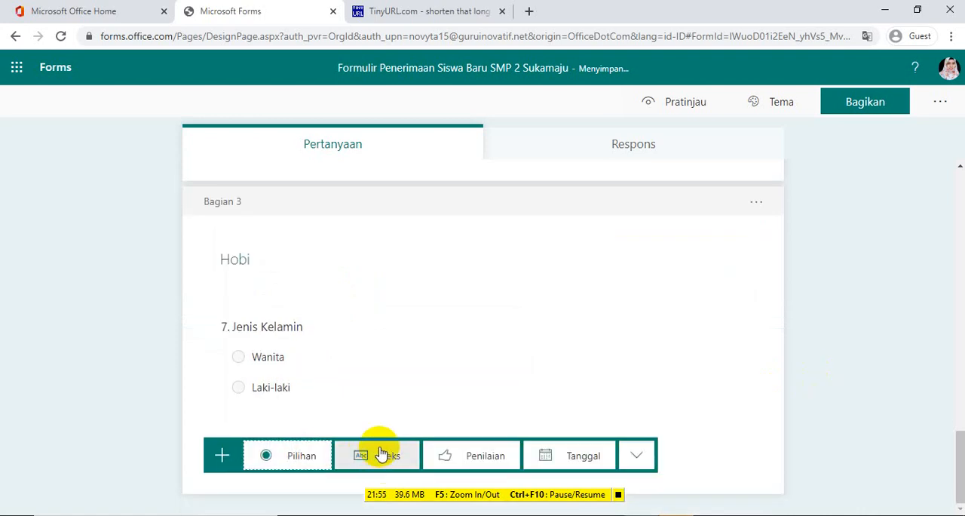
{"action": "left_click", "coordinate": [301, 456]}
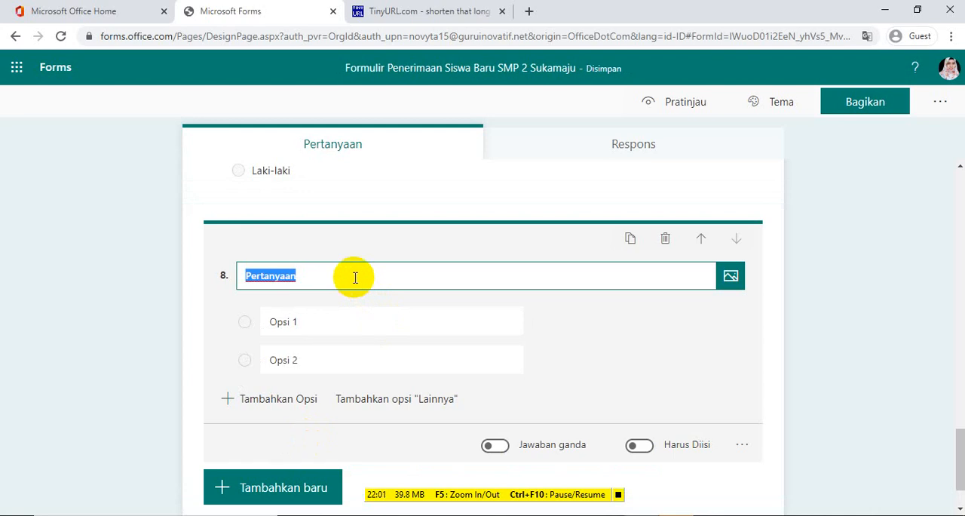
{"action": "key", "text": "BackSpace"}
{"action": "type", "text": "Apak"}
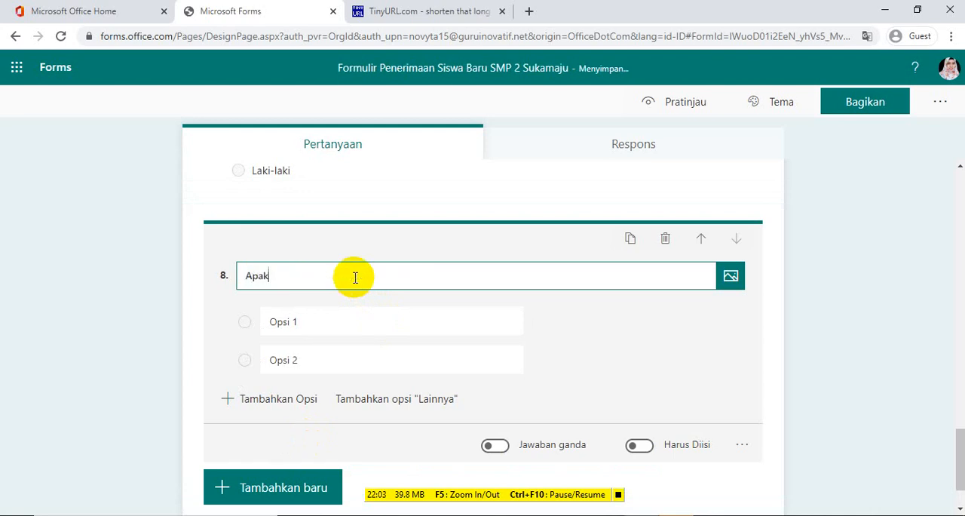
{"action": "type", "text": "ah kamu suka bermain sepak bola?"}
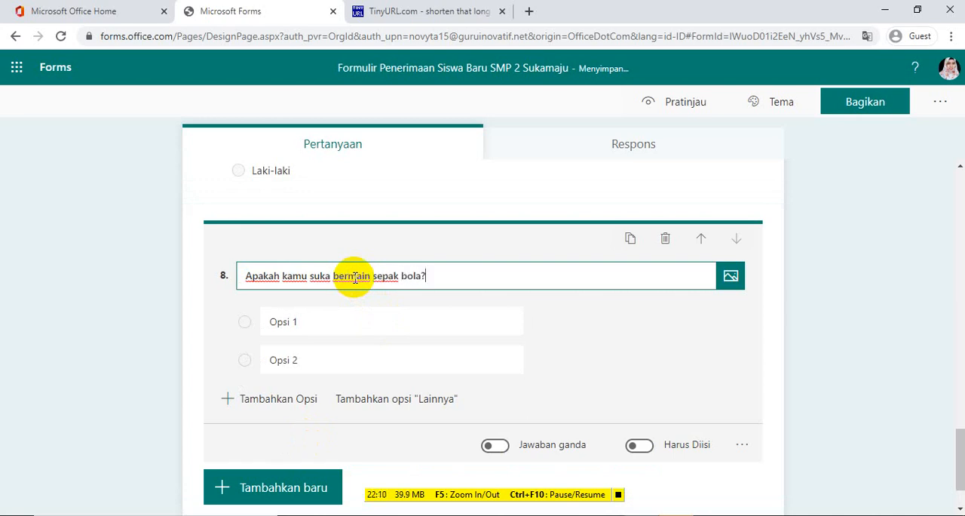
{"action": "left_click", "coordinate": [323, 312]}
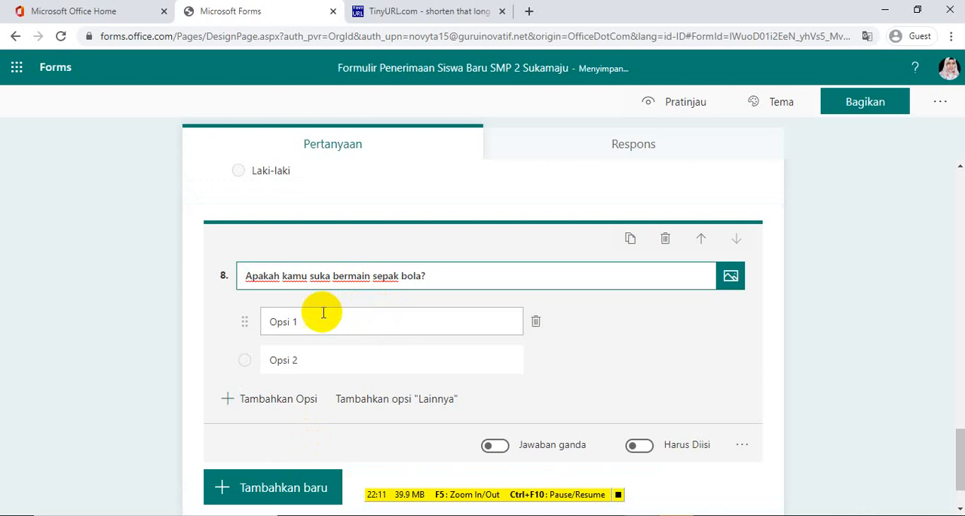
{"action": "key", "text": "BackSpace"}
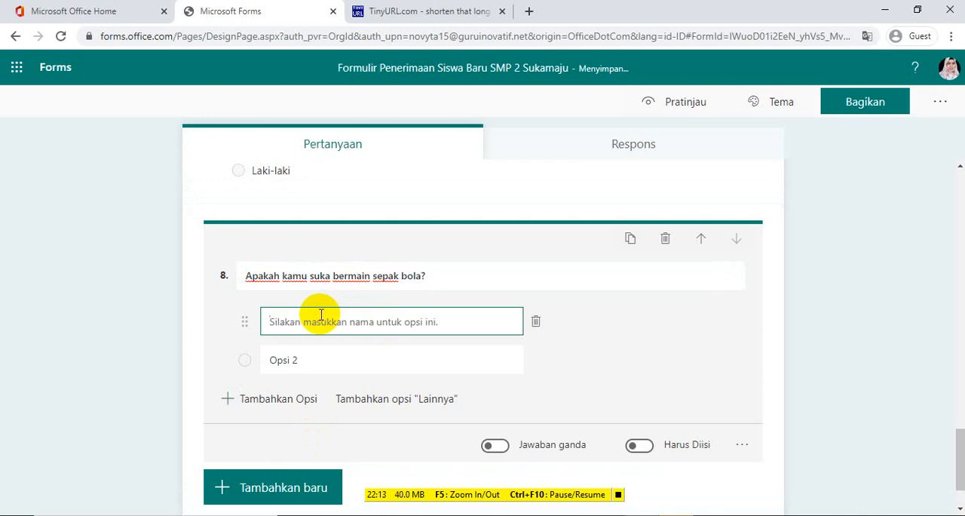
{"action": "type", "text": "Ya"}
{"action": "left_click", "coordinate": [309, 355]}
{"action": "type", "text": "T"}
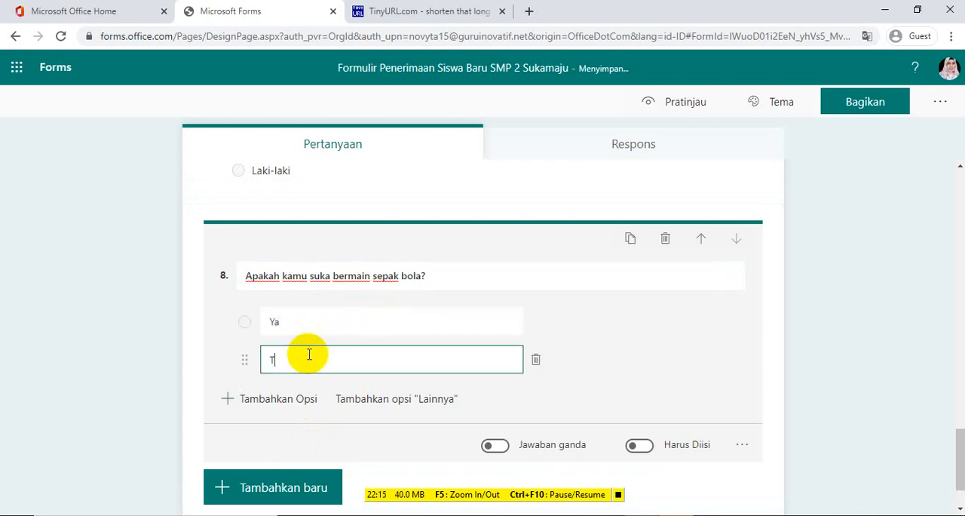
{"action": "type", "text": "idak"}
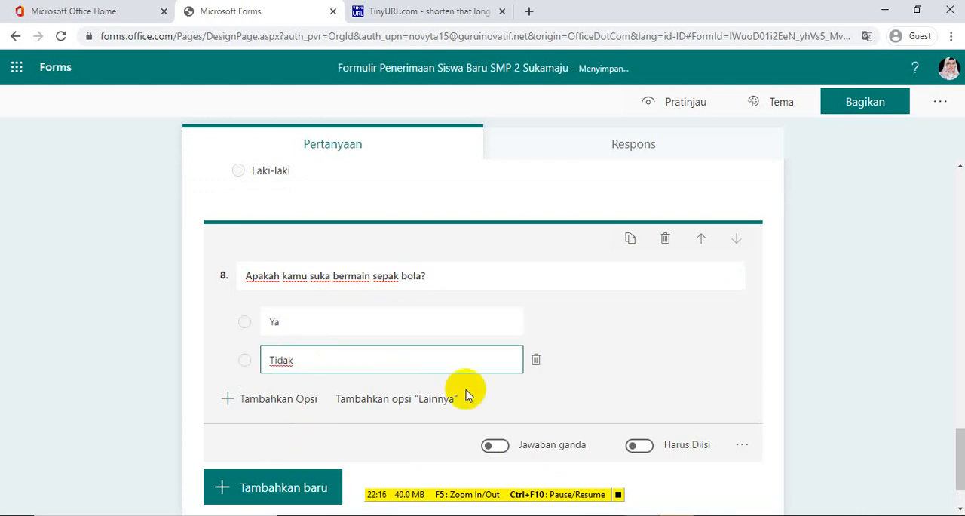
Add a choice question titled "Apakah kamu suka menari?" below the football question with the options "Ya" and "Tidak"
{"action": "left_click", "coordinate": [307, 486]}
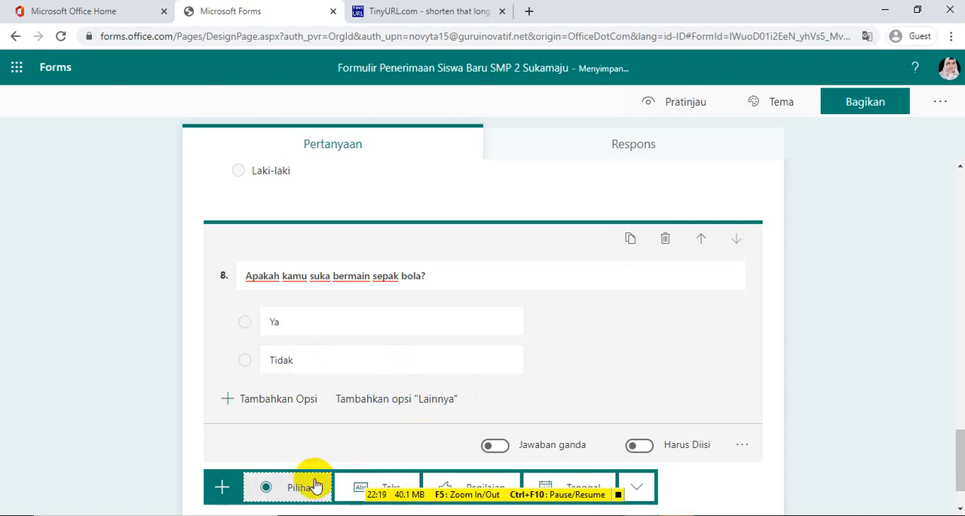
{"action": "left_click", "coordinate": [315, 484]}
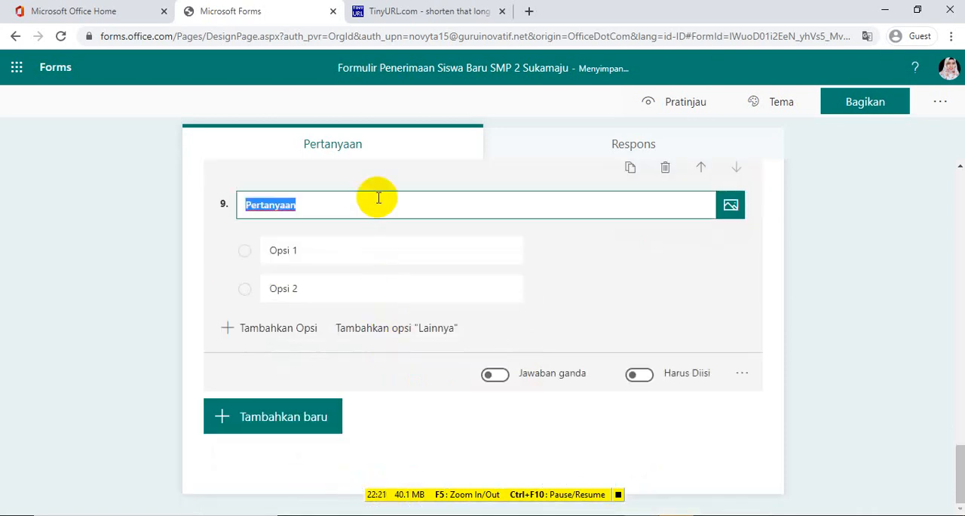
{"action": "type", "text": "Apakah kam"}
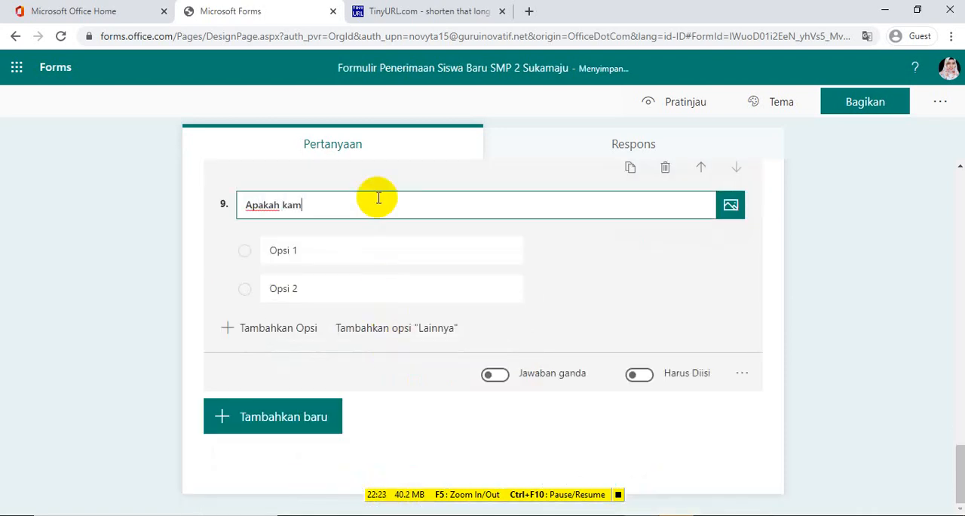
{"action": "type", "text": "u suka menari?"}
{"action": "left_click", "coordinate": [338, 244]}
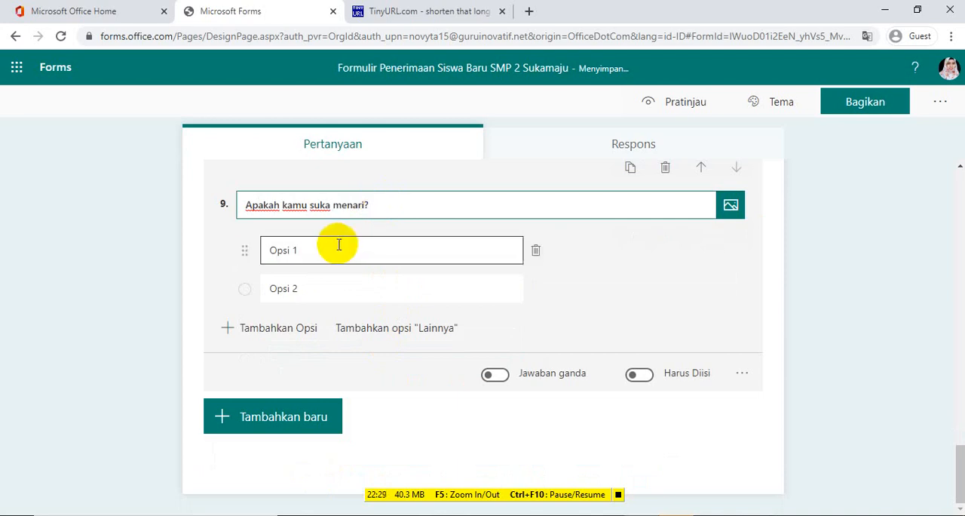
{"action": "type", "text": "Ya"}
{"action": "left_click", "coordinate": [325, 279]}
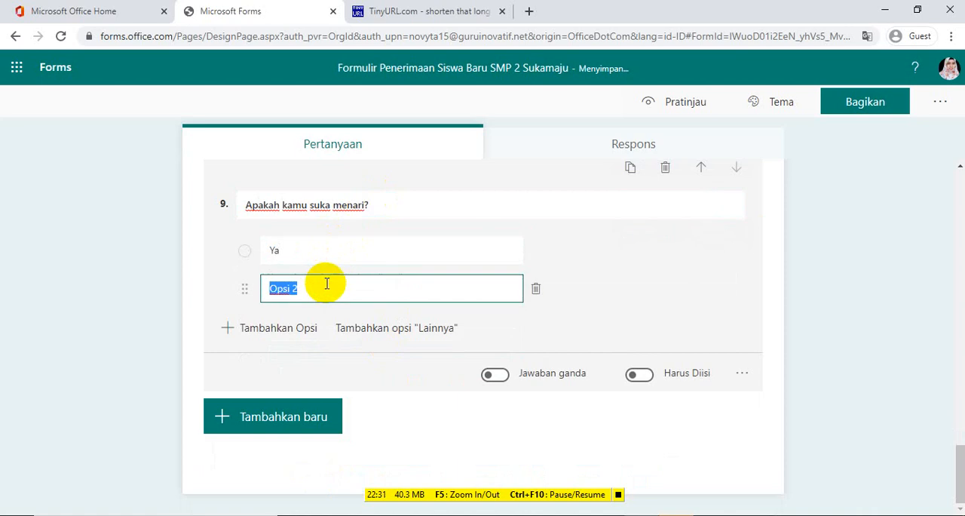
{"action": "type", "text": "Tidak"}
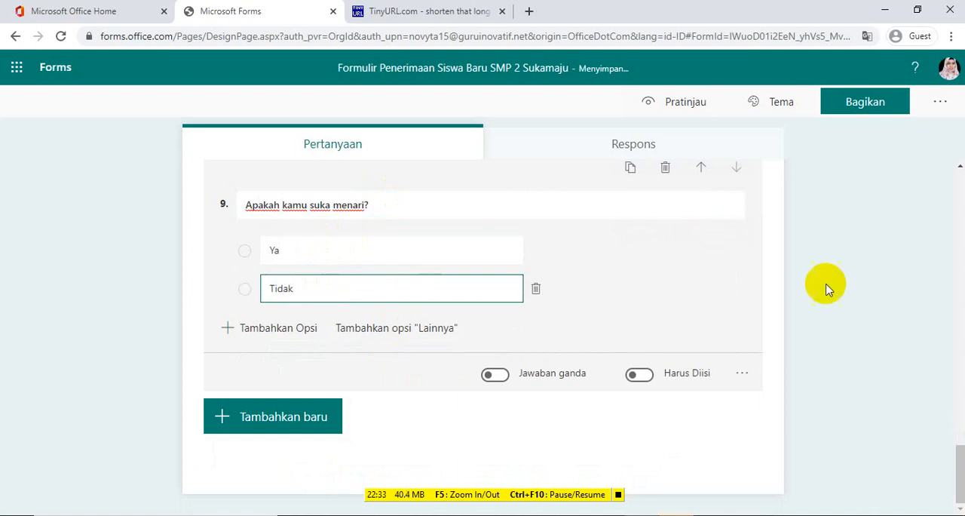
{"action": "left_click", "coordinate": [799, 302]}
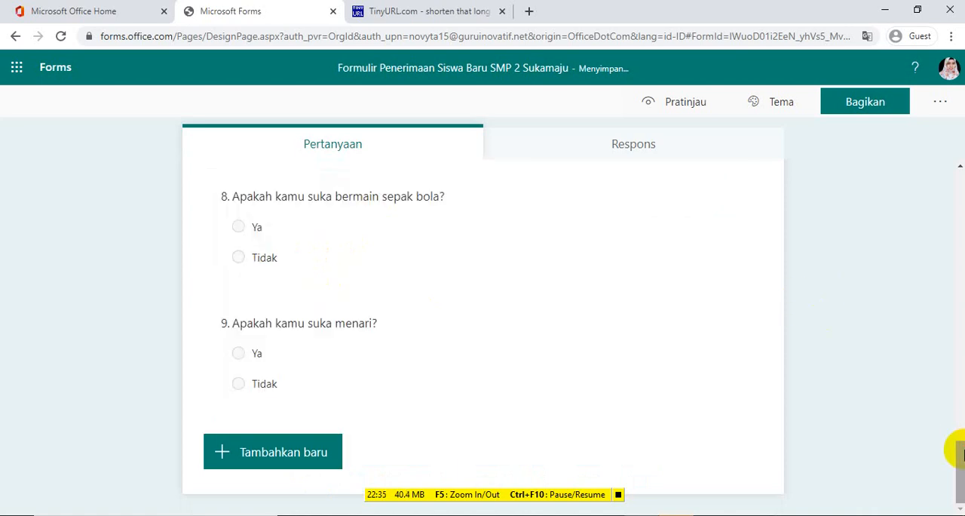
{"action": "mouse_move", "coordinate": [956, 446]}
{"action": "left_mouse_down"}
{"action": "mouse_move", "coordinate": [957, 401]}
{"action": "mouse_move", "coordinate": [964, 451]}
{"action": "left_mouse_up"}
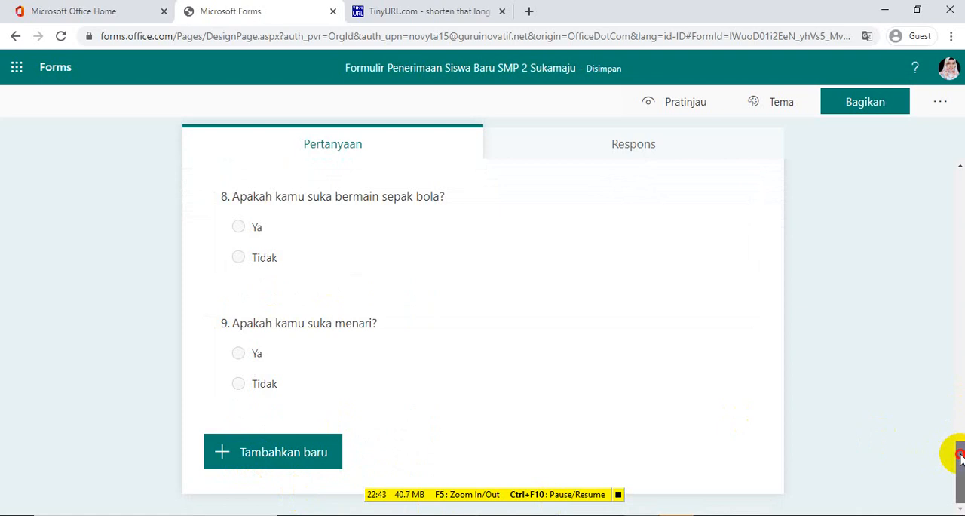
{"action": "mouse_move", "coordinate": [960, 453]}
{"action": "left_mouse_down"}
{"action": "mouse_move", "coordinate": [959, 410]}
{"action": "mouse_move", "coordinate": [960, 462]}
{"action": "left_mouse_up"}
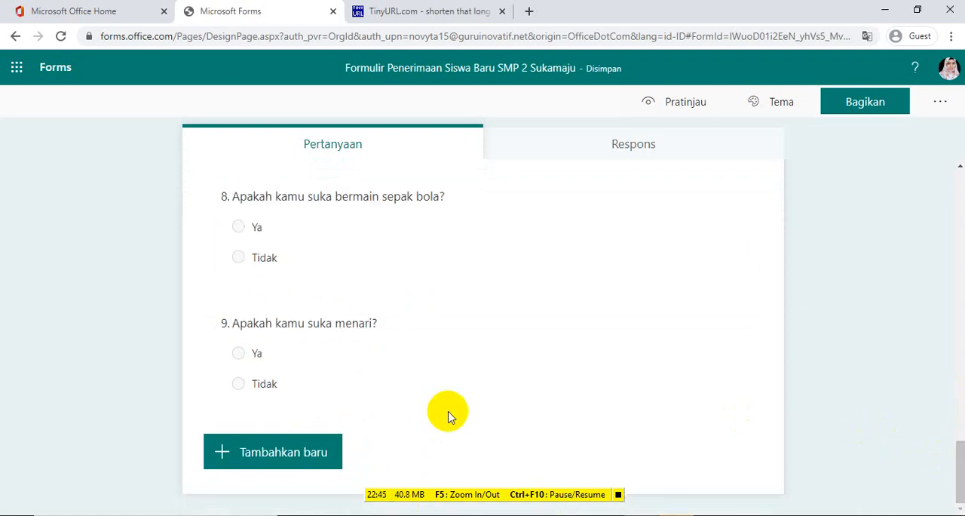
{"action": "left_click", "coordinate": [277, 459]}
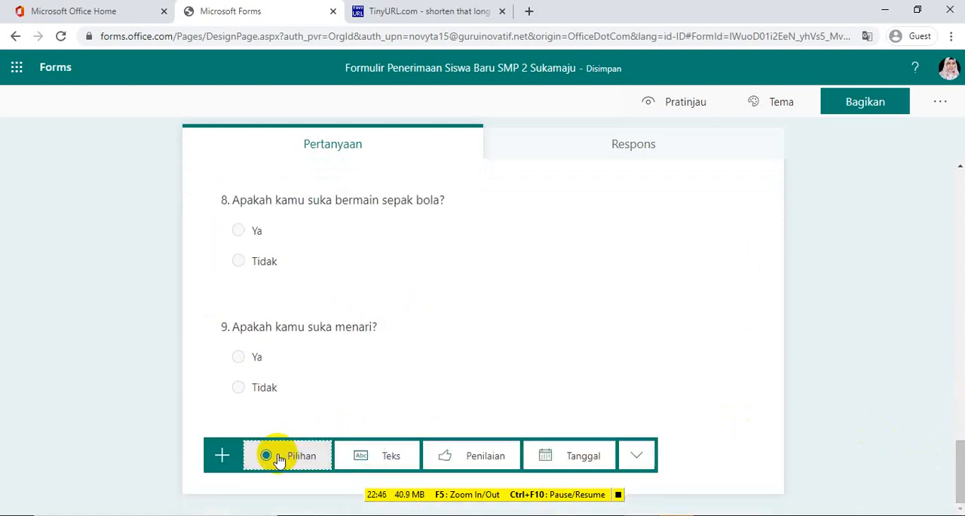
{"action": "left_click", "coordinate": [384, 456]}
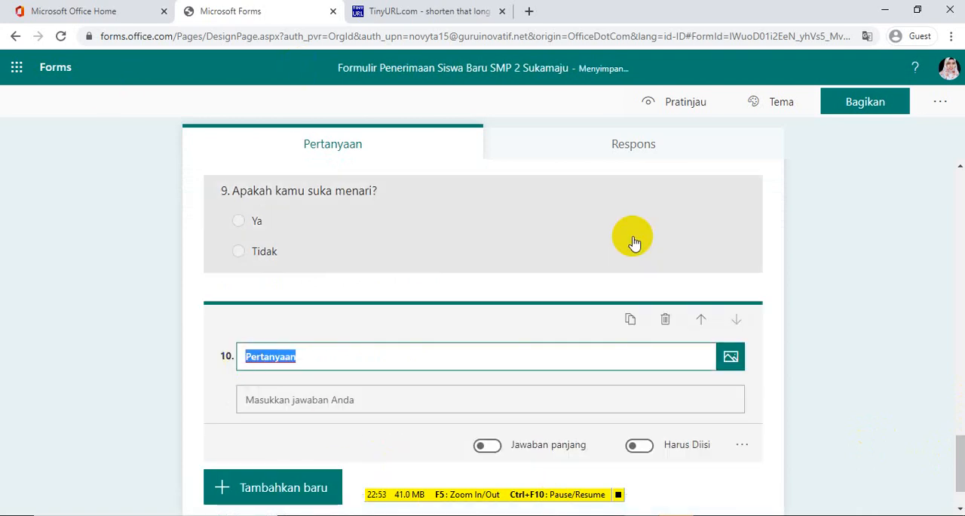
{"action": "left_click", "coordinate": [666, 314]}
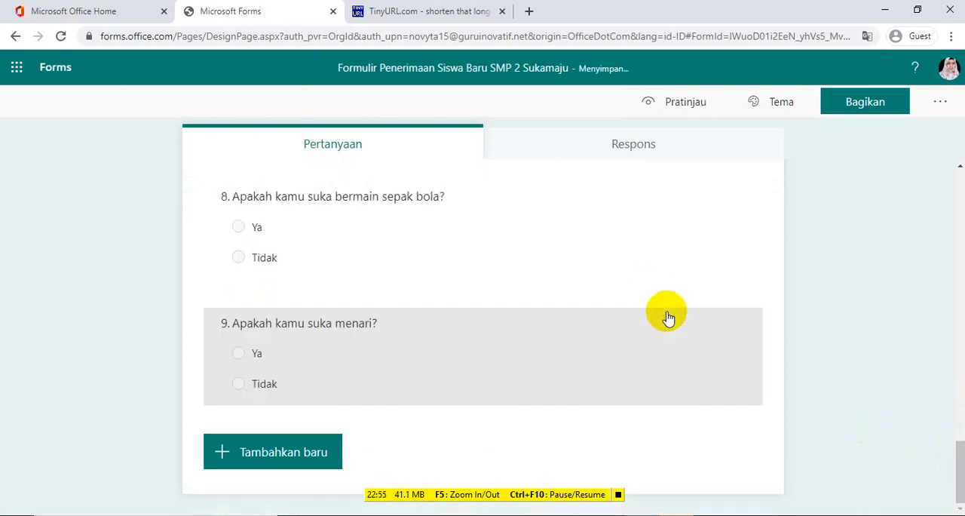
Add a fourth section after the "Apakah kamu suka menari?" question and title it "Upload Berkas"
{"action": "left_click", "coordinate": [283, 445]}
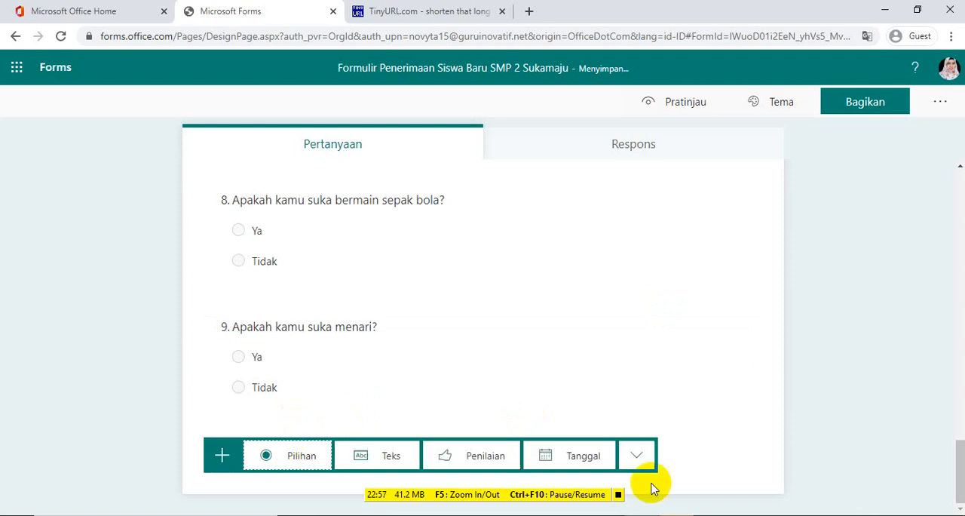
{"action": "left_click", "coordinate": [638, 457]}
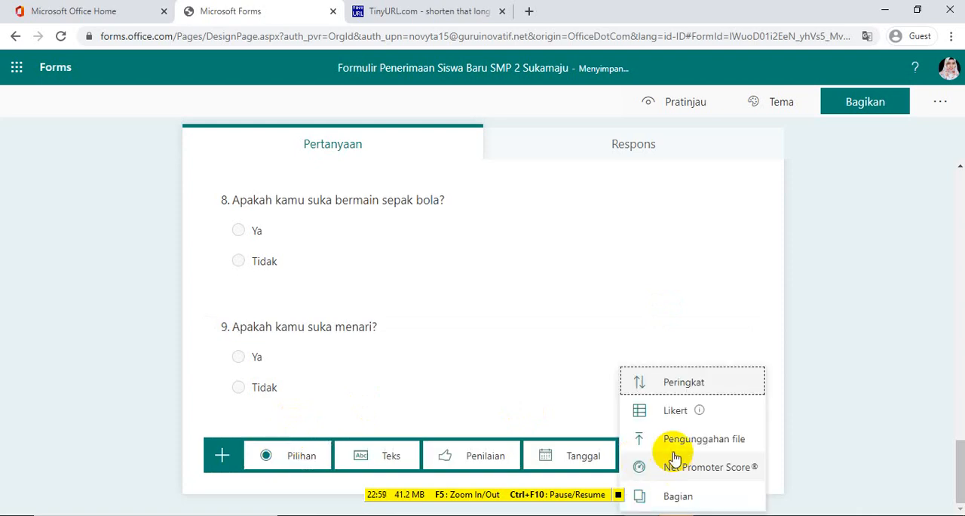
{"action": "left_click", "coordinate": [661, 496]}
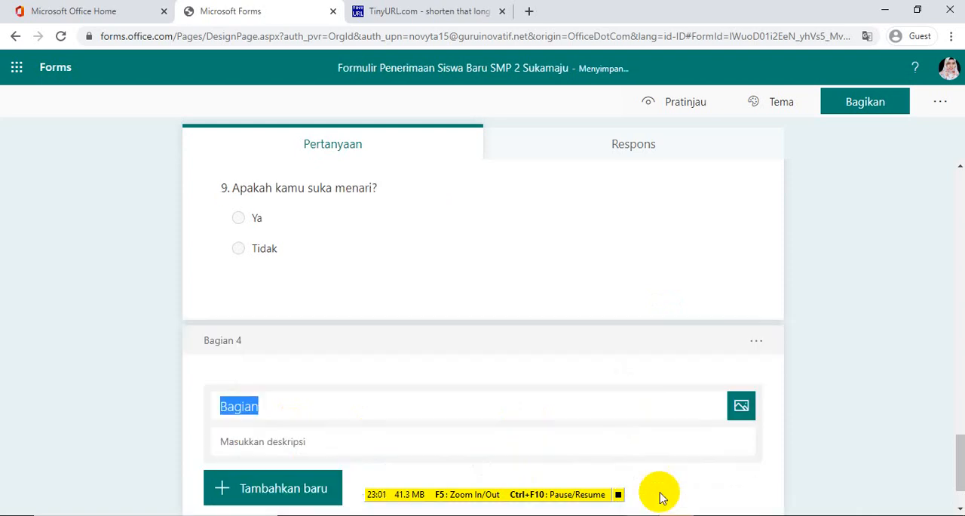
{"action": "type", "text": "Upload"}
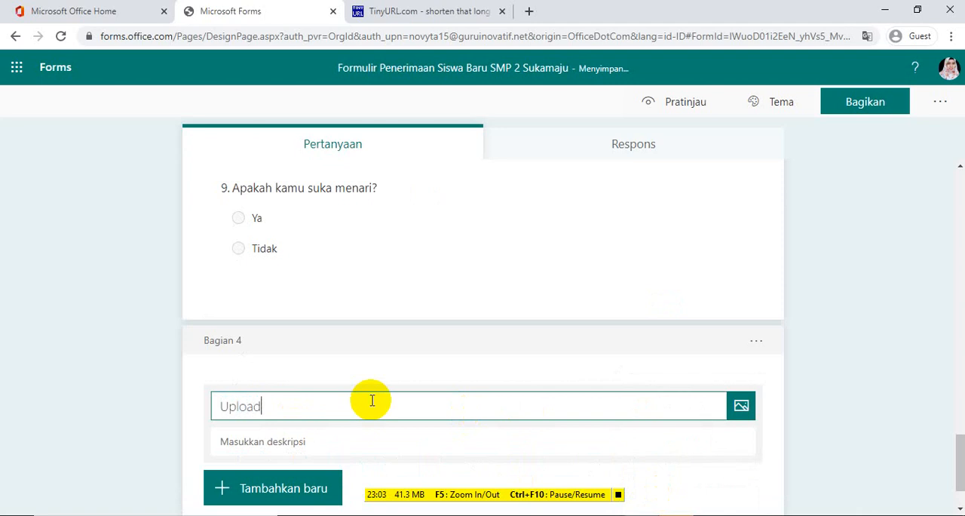
{"action": "type", "text": " Berkas"}
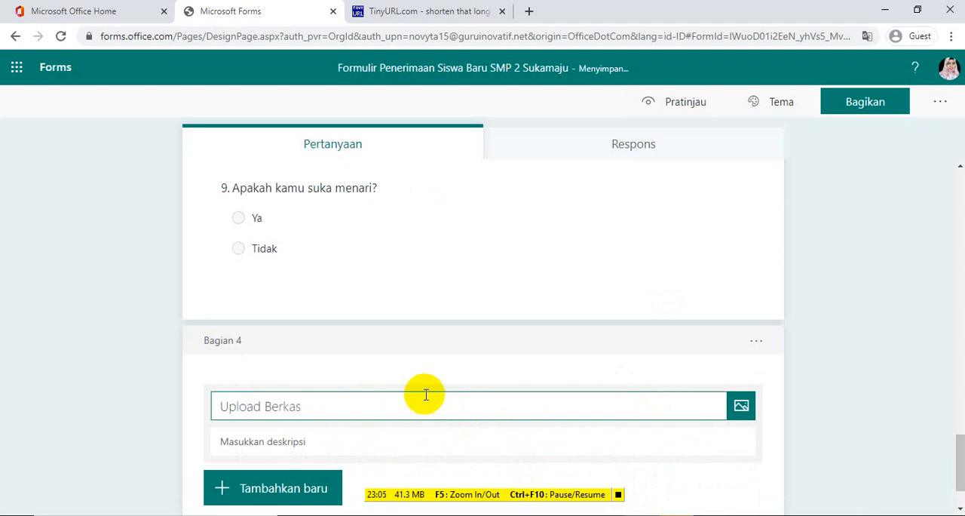
{"action": "left_click", "coordinate": [814, 397]}
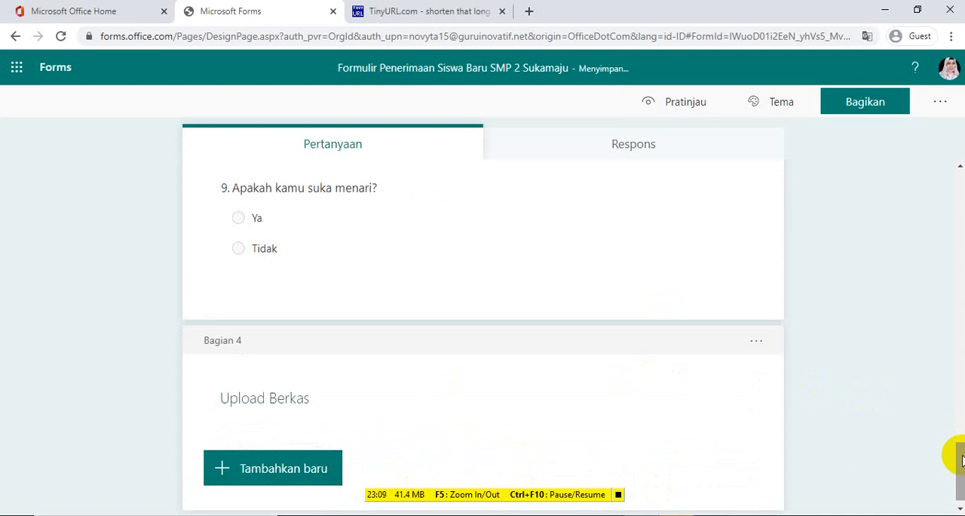
Add branching to the Jenis Kelamin question, sending Wanita to "9. Apakah kamu suka menari?" and Laki-laki to "8. Apakah kamu suka bermain sepak bola?"
{"action": "left_click_drag", "start_coordinate": [957, 453], "coordinate": [962, 410]}
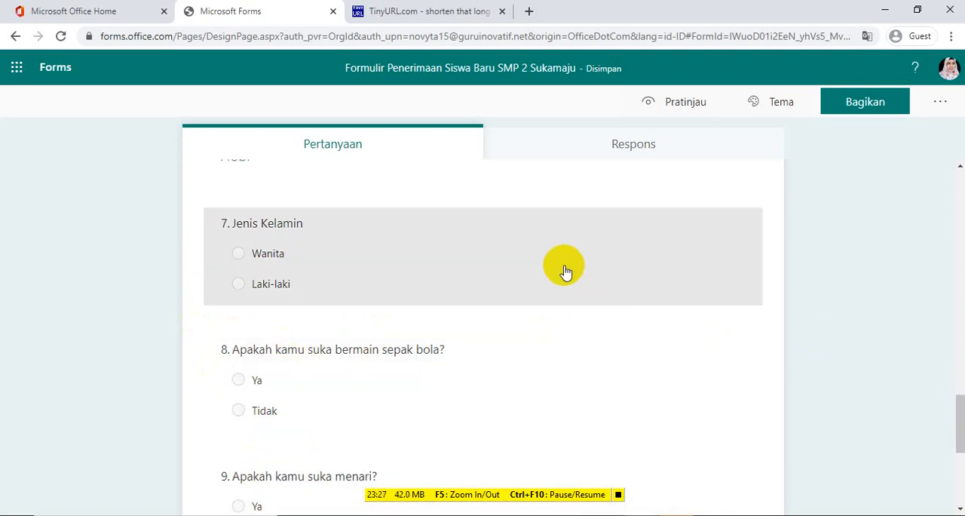
{"action": "left_click", "coordinate": [565, 271]}
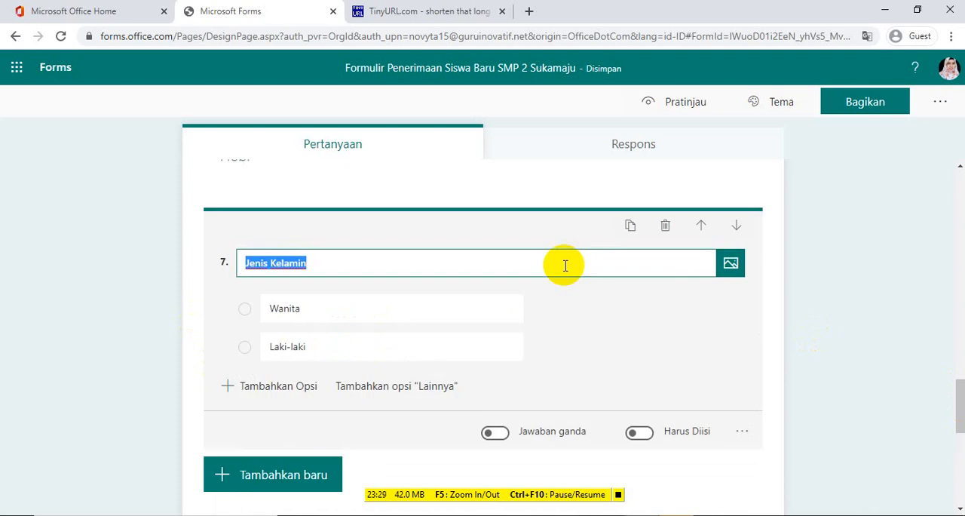
{"action": "left_click", "coordinate": [743, 432]}
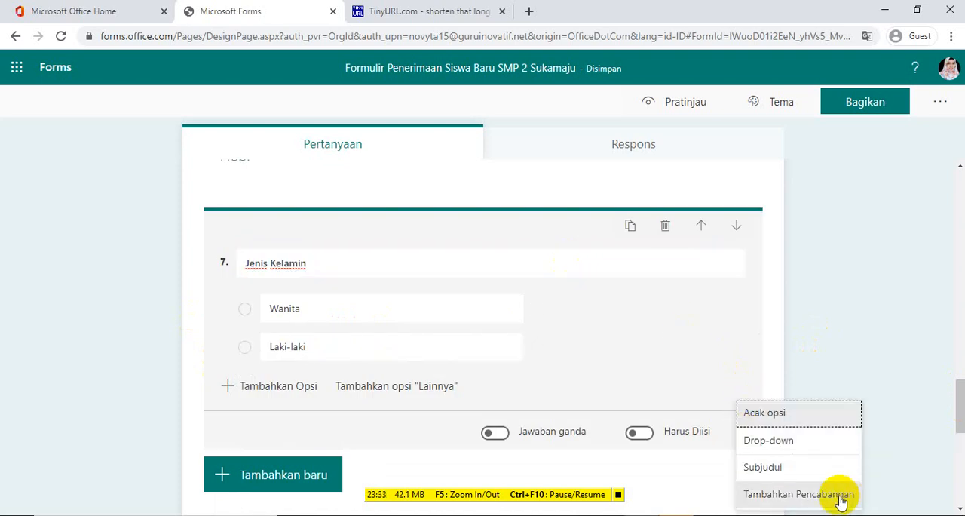
{"action": "left_click", "coordinate": [841, 499]}
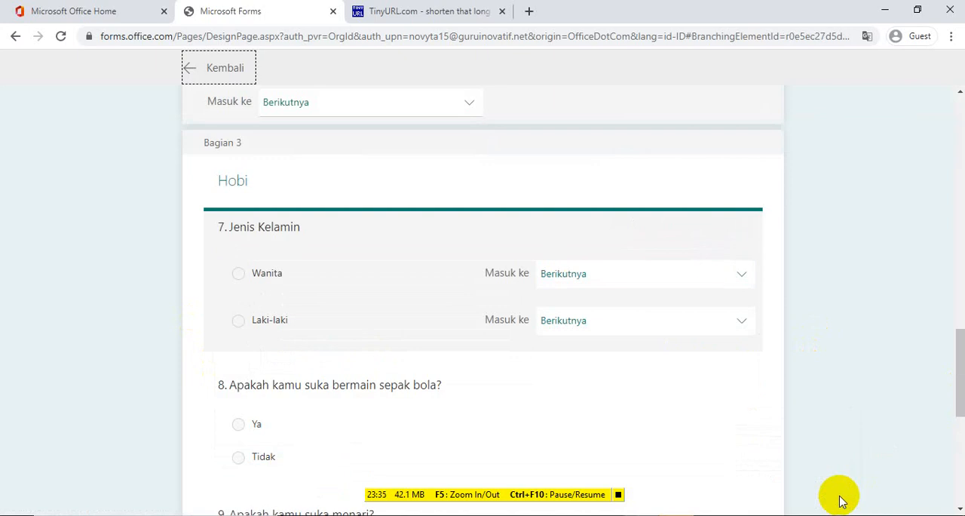
{"action": "left_click", "coordinate": [741, 283]}
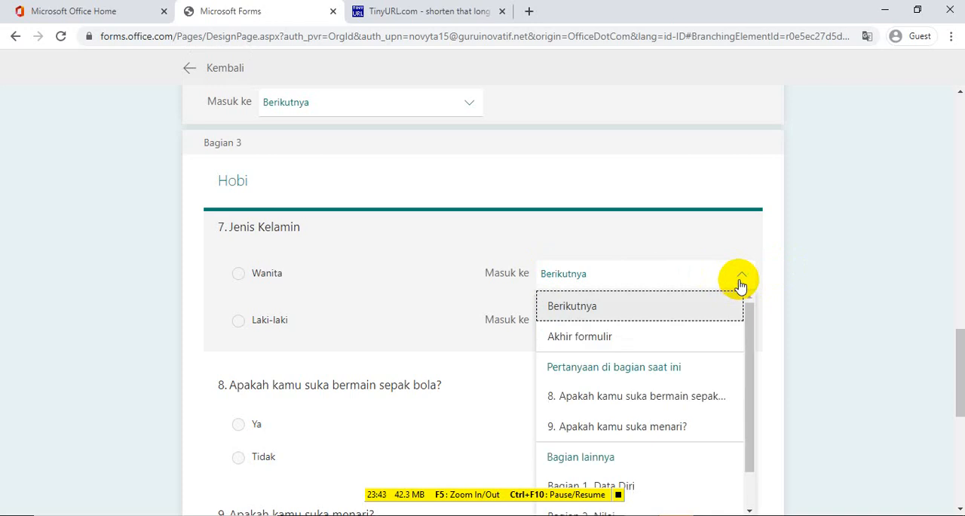
{"action": "left_click", "coordinate": [607, 431]}
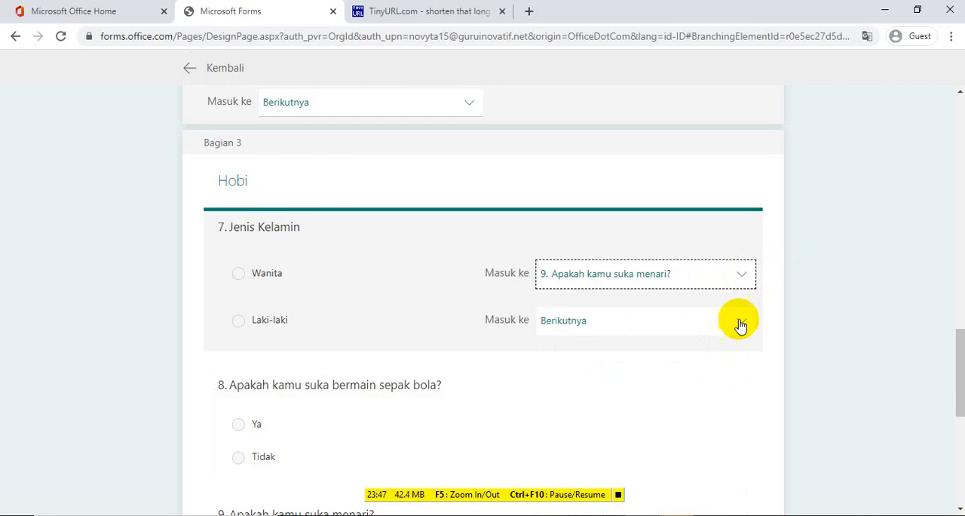
{"action": "left_click", "coordinate": [741, 323]}
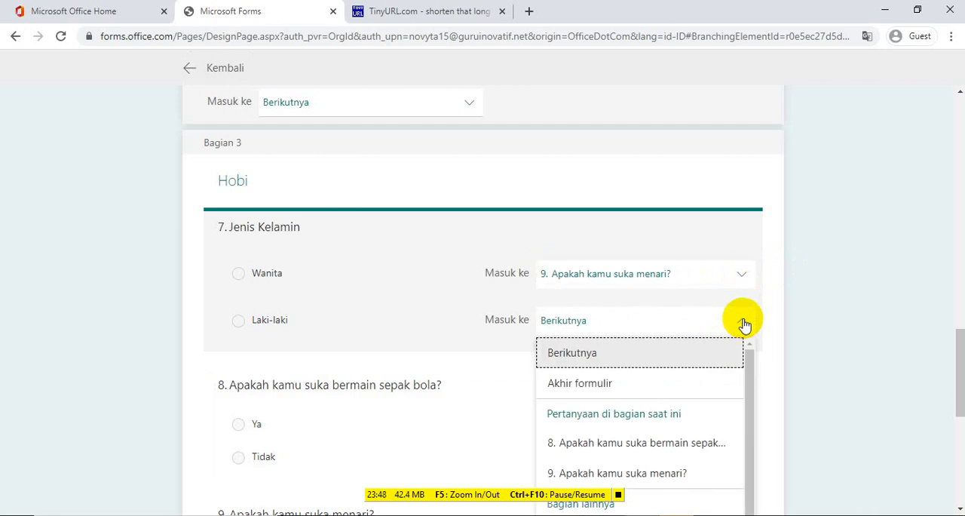
{"action": "left_click", "coordinate": [680, 446]}
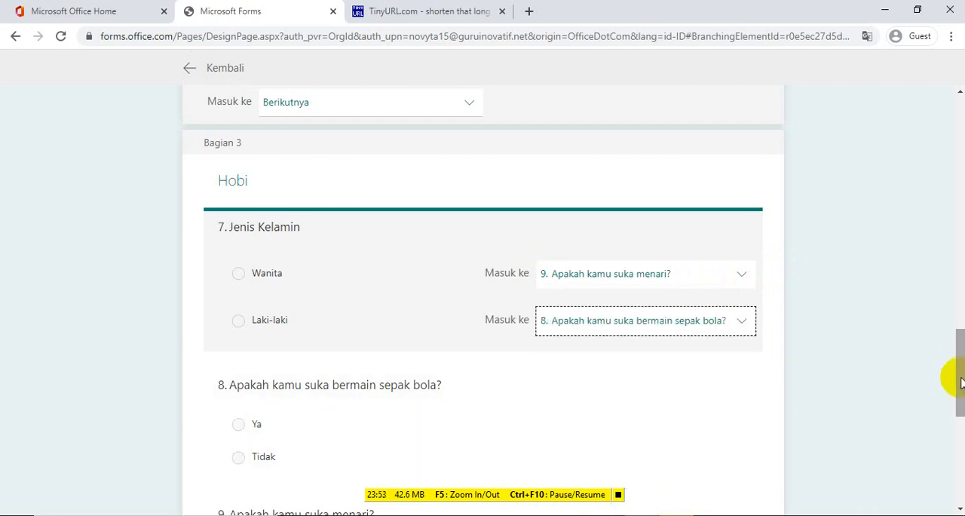
{"action": "scroll", "coordinate": [954, 377], "scroll_direction": "down", "scroll_amount": 3}
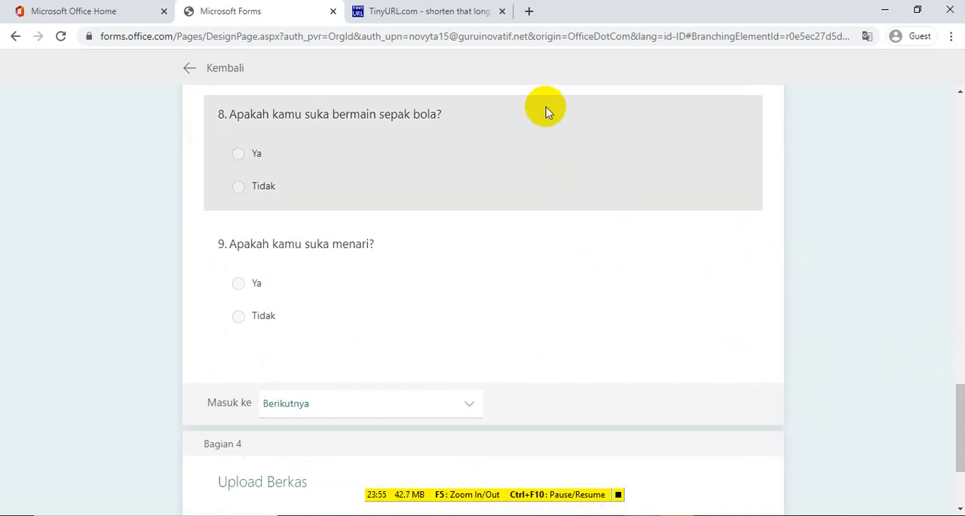
Branch both the Ya and Tidak answers of the "Apakah kamu suka bermain sepak bola?" question to "Bagian 4. Upload Berkas"
{"action": "left_click", "coordinate": [550, 181]}
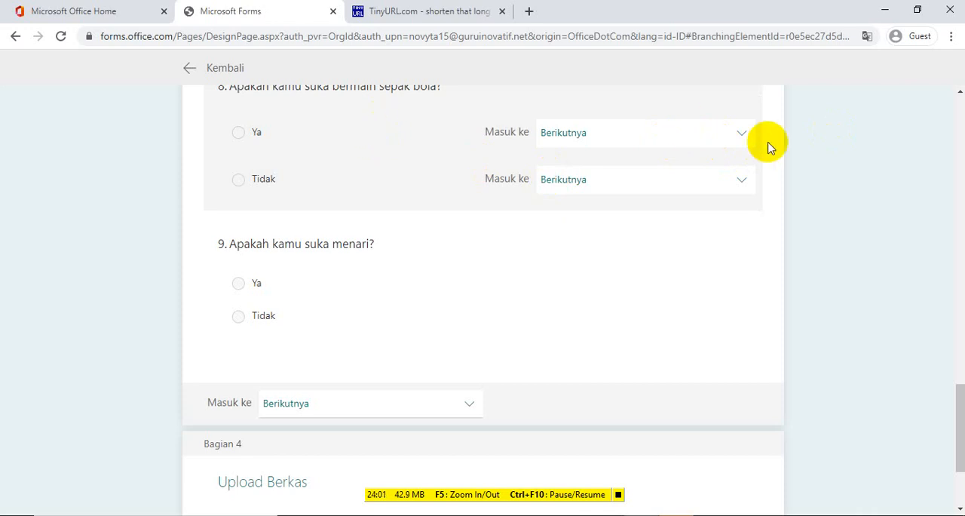
{"action": "left_click", "coordinate": [743, 135]}
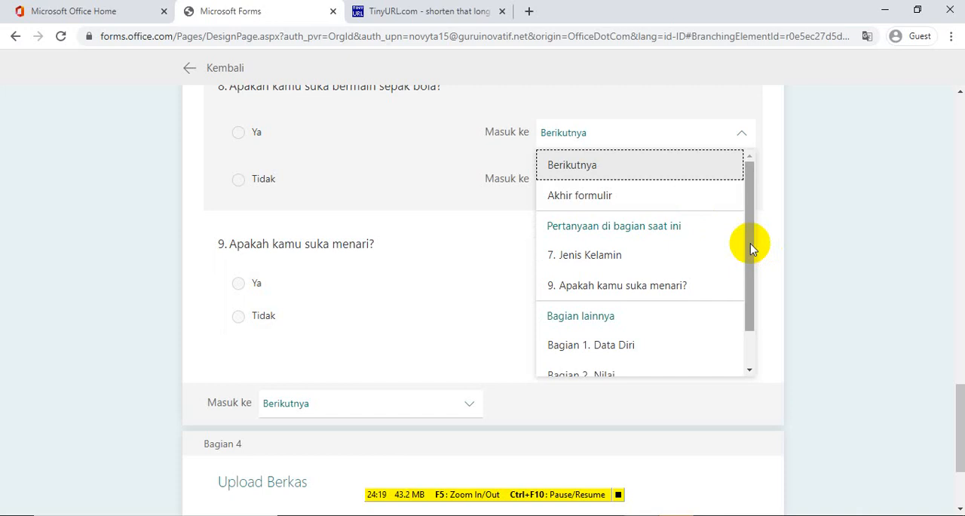
{"action": "left_click_drag", "start_coordinate": [750, 243], "coordinate": [750, 303]}
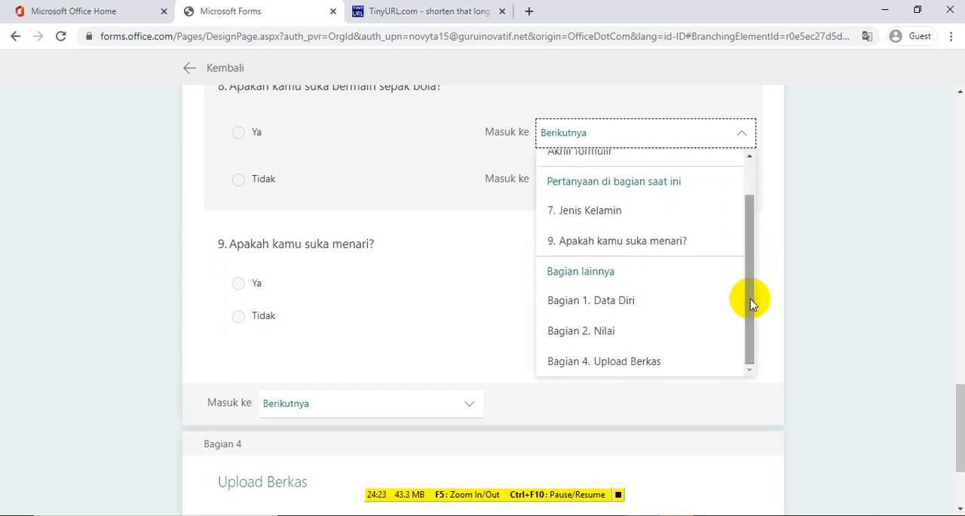
{"action": "left_click", "coordinate": [641, 363]}
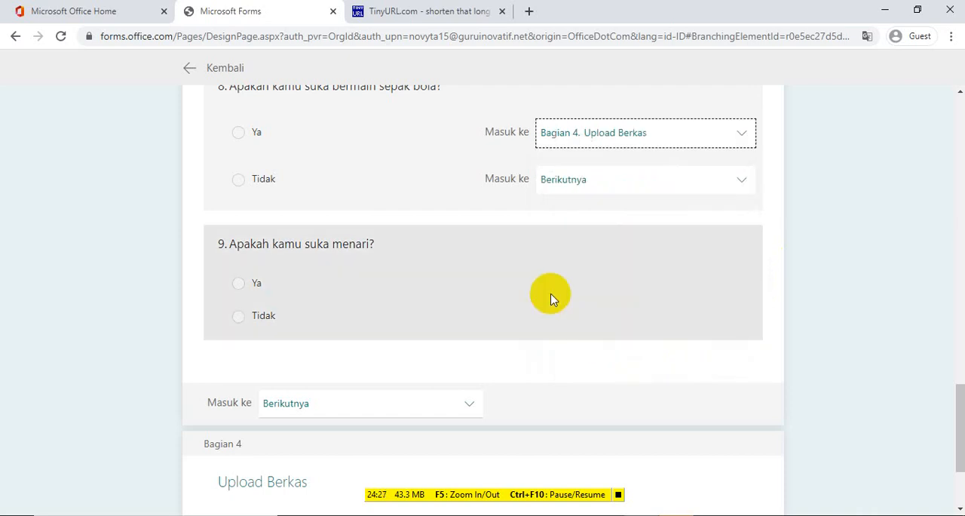
{"action": "left_click", "coordinate": [744, 182]}
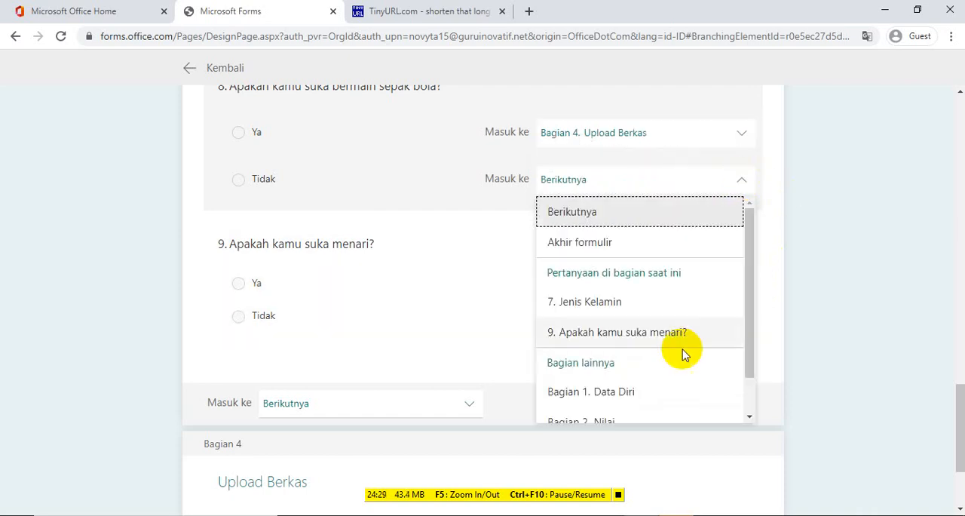
{"action": "left_click_drag", "start_coordinate": [747, 338], "coordinate": [747, 381]}
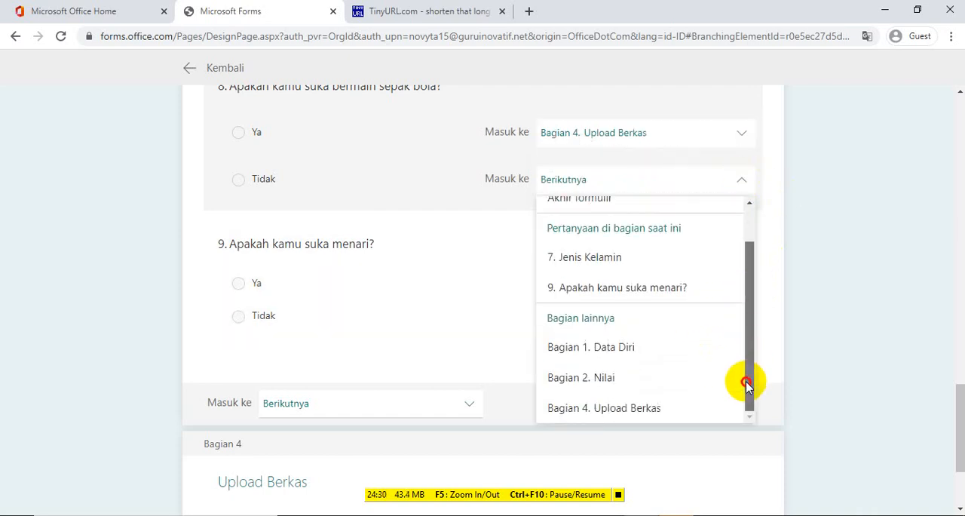
{"action": "left_click", "coordinate": [666, 414]}
Branch both the Ya and Tidak answers of the "Apakah kamu suka menari?" question to "Bagian 4. Upload Berkas"
{"action": "left_click", "coordinate": [545, 308]}
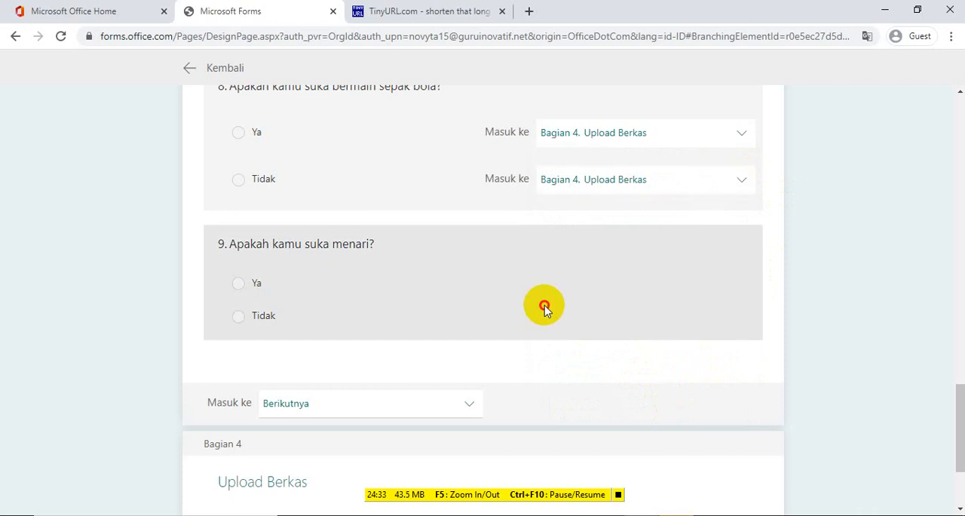
{"action": "left_click", "coordinate": [740, 266]}
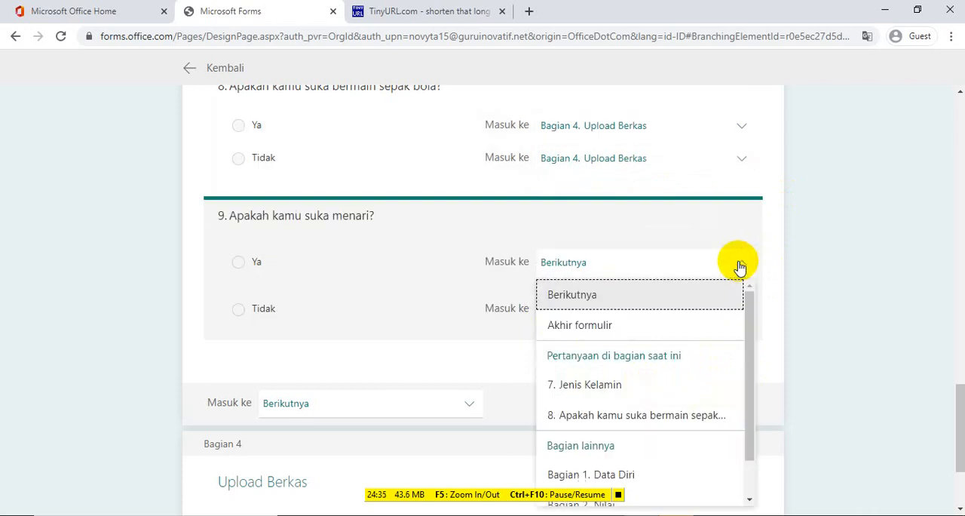
{"action": "left_click_drag", "start_coordinate": [748, 314], "coordinate": [898, 457]}
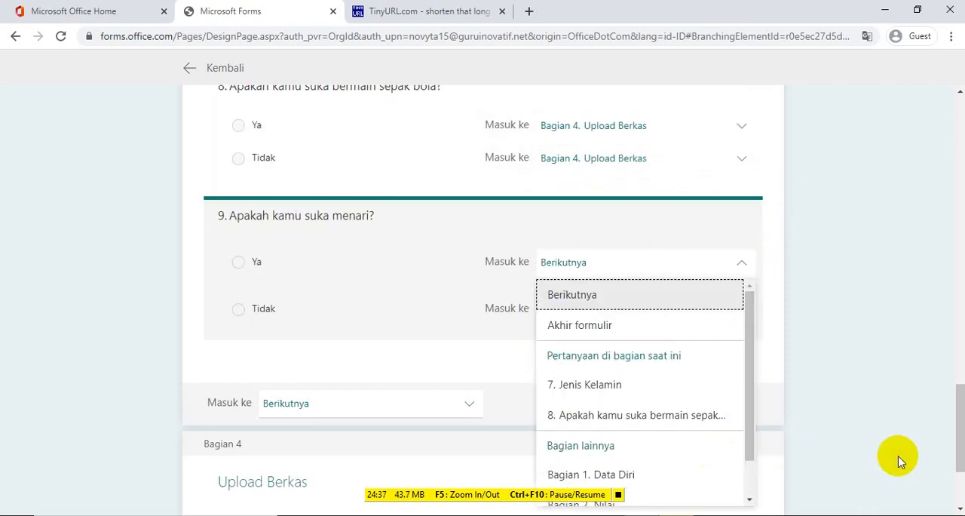
{"action": "scroll", "coordinate": [959, 426], "scroll_direction": "down", "scroll_amount": 2}
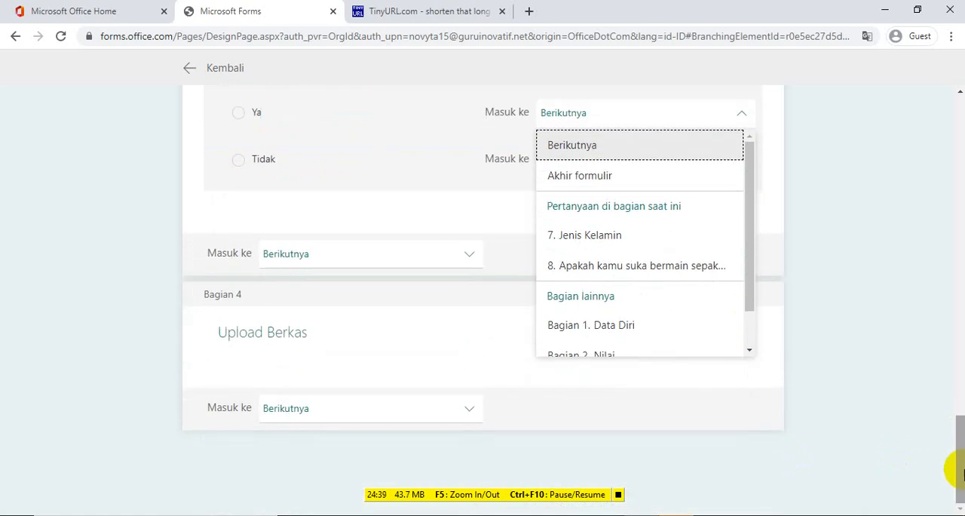
{"action": "scroll", "coordinate": [747, 339], "scroll_direction": "down", "scroll_amount": 1}
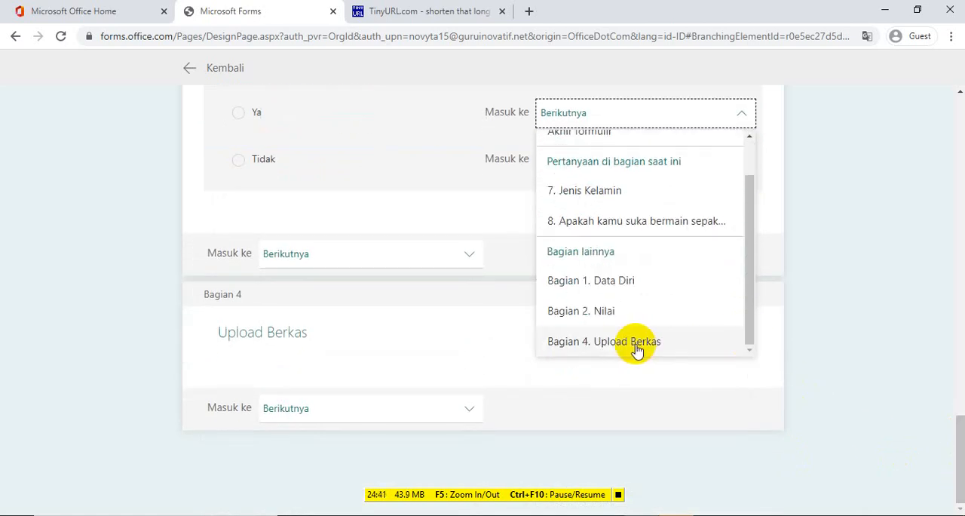
{"action": "left_click", "coordinate": [633, 344]}
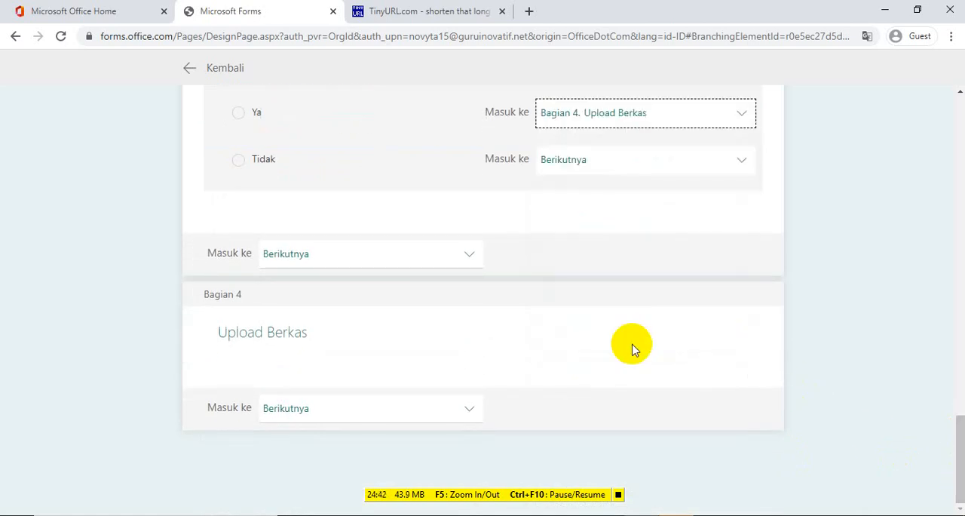
{"action": "left_click", "coordinate": [747, 170]}
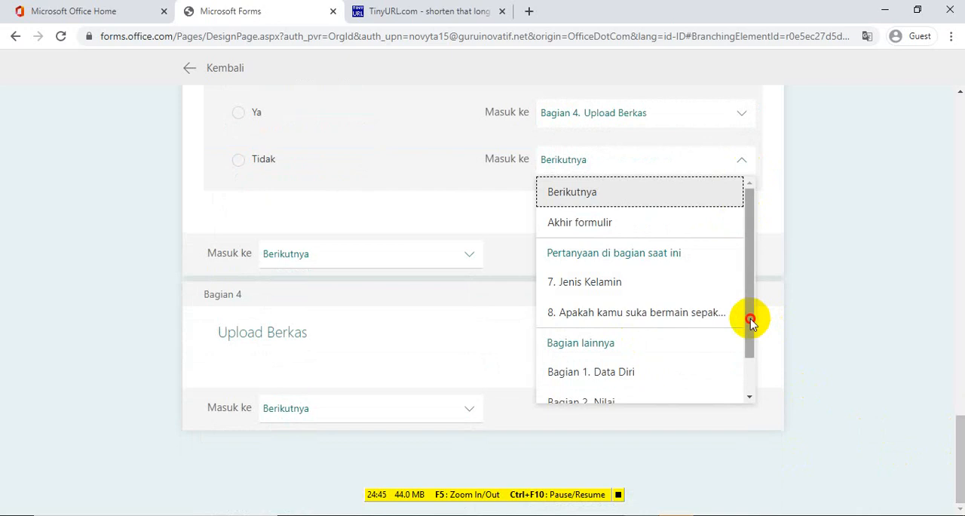
{"action": "left_click_drag", "start_coordinate": [749, 319], "coordinate": [756, 371]}
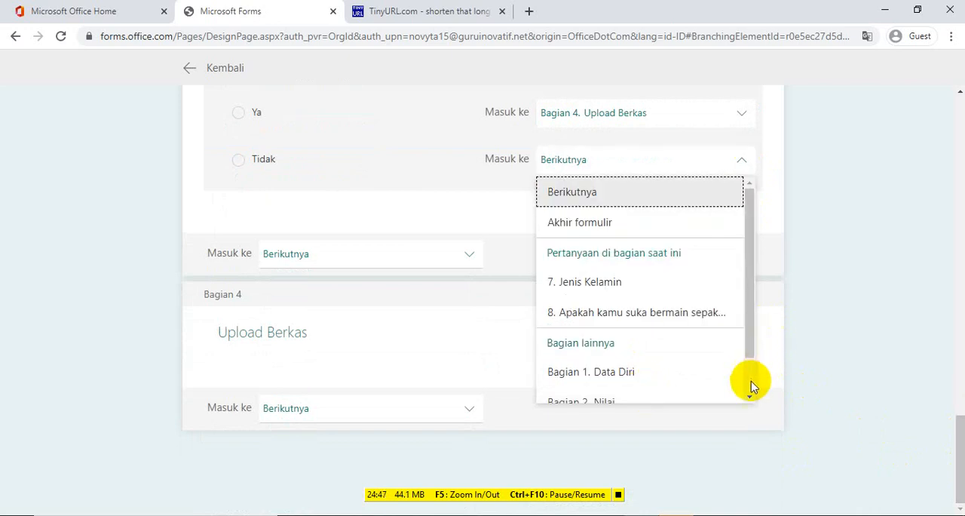
{"action": "left_click", "coordinate": [749, 382]}
{"action": "left_click", "coordinate": [686, 394]}
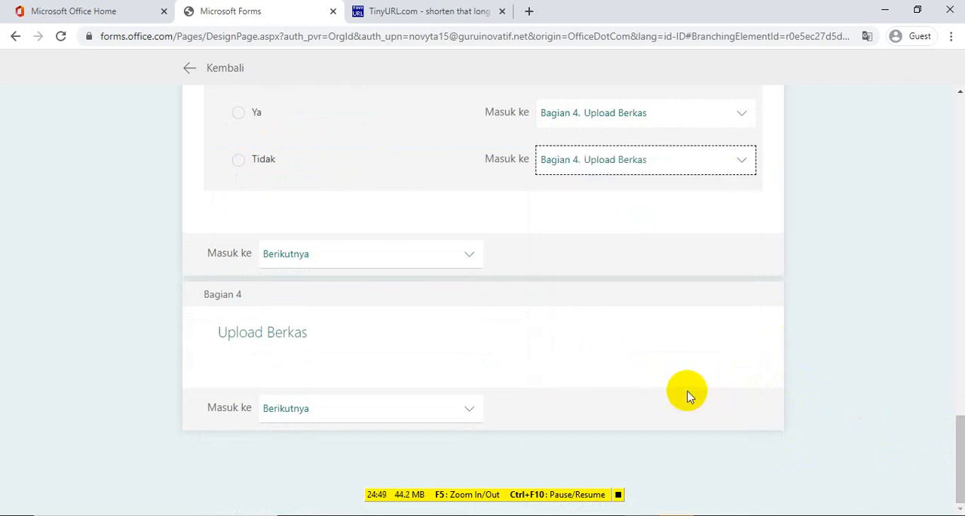
{"action": "left_click", "coordinate": [885, 368]}
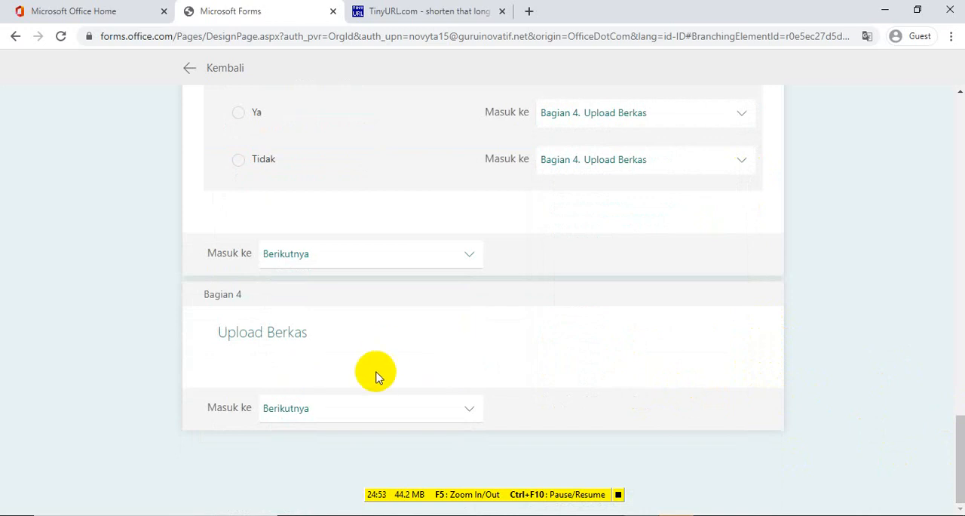
Examine the Upload Berkas section in the branching view and the destinations offered for what follows it
{"action": "left_click", "coordinate": [299, 359]}
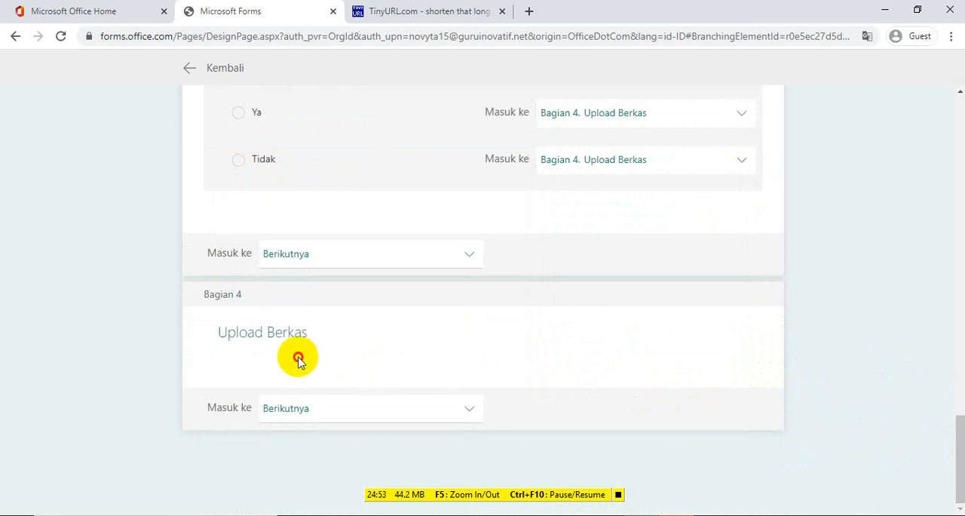
{"action": "left_click", "coordinate": [266, 326]}
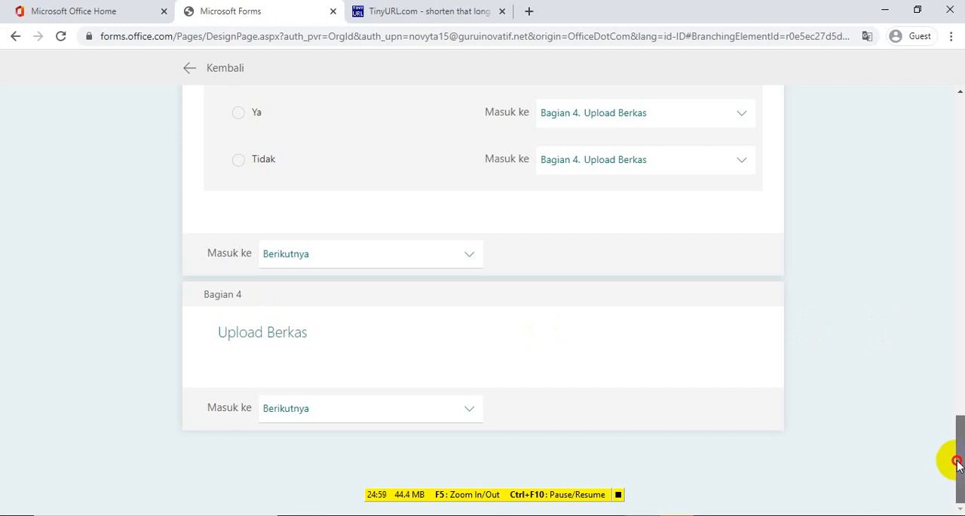
{"action": "mouse_move", "coordinate": [947, 457]}
{"action": "left_mouse_down"}
{"action": "mouse_move", "coordinate": [948, 417]}
{"action": "mouse_move", "coordinate": [948, 443]}
{"action": "left_mouse_up"}
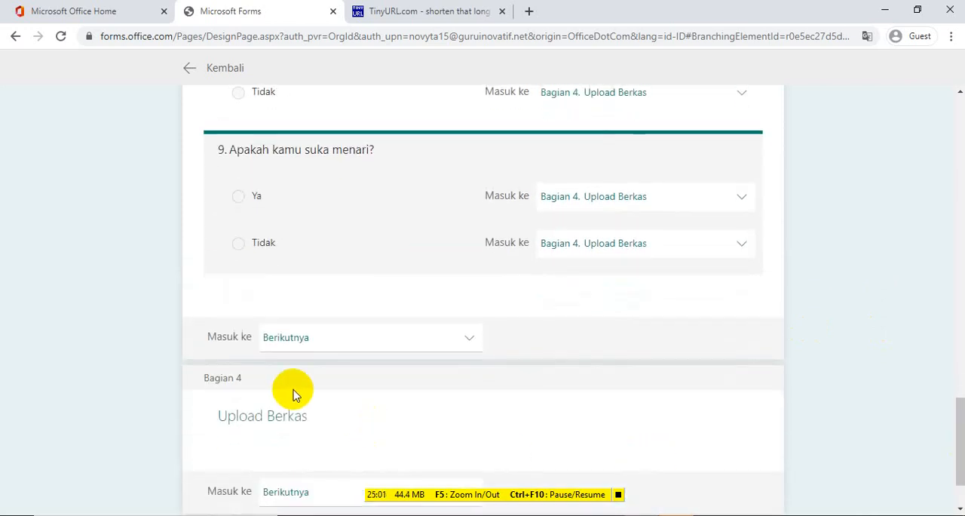
{"action": "double_click", "coordinate": [265, 415]}
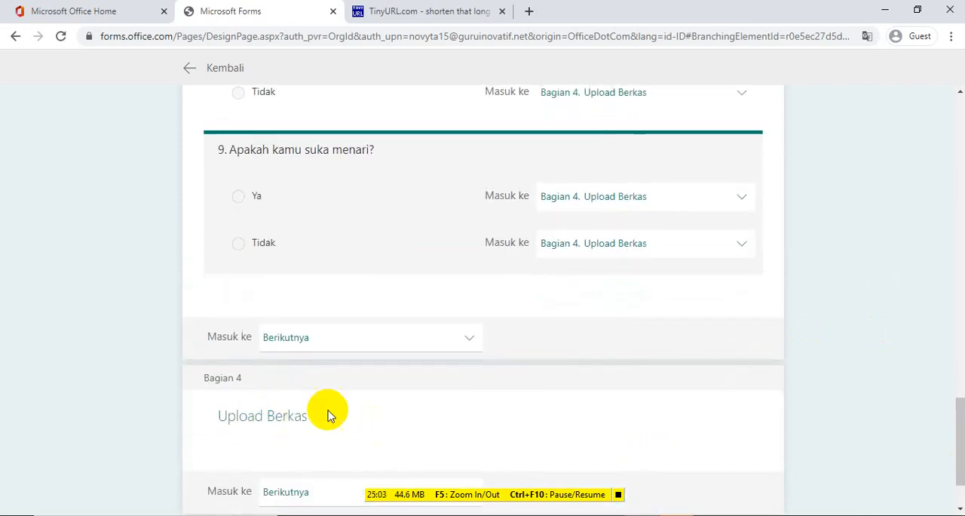
{"action": "left_click", "coordinate": [419, 396]}
{"action": "left_click", "coordinate": [317, 497]}
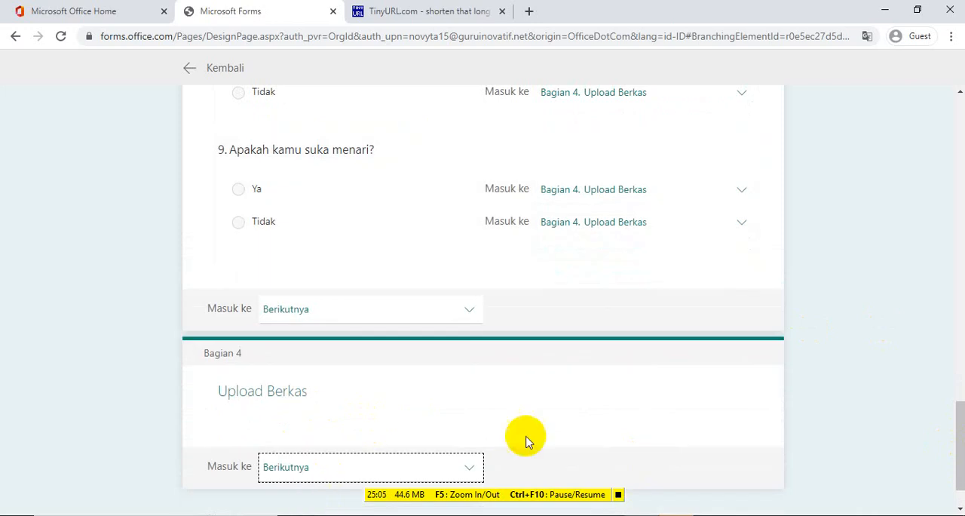
{"action": "scroll", "coordinate": [959, 455], "scroll_direction": "down", "scroll_amount": 1}
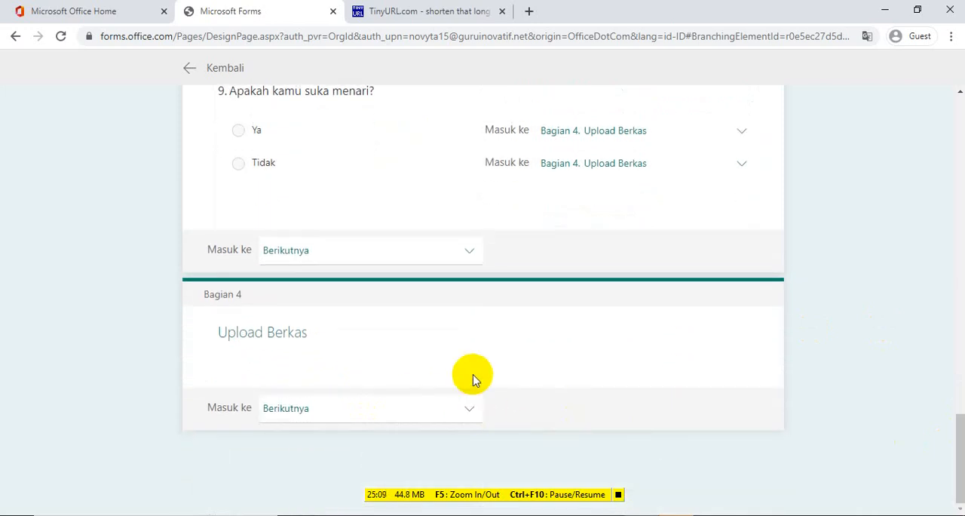
{"action": "left_click", "coordinate": [468, 414]}
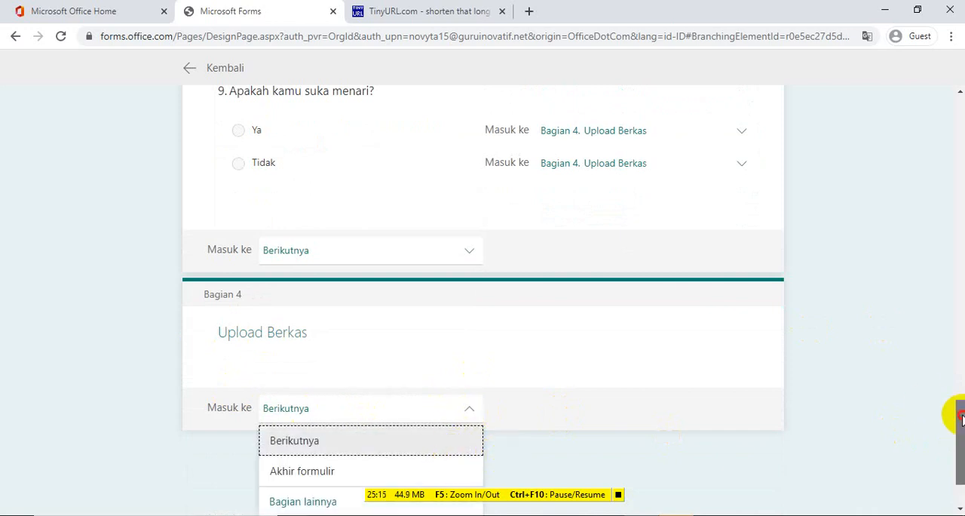
{"action": "scroll", "coordinate": [961, 452], "scroll_direction": "down", "scroll_amount": 1}
{"action": "double_click", "coordinate": [290, 270]}
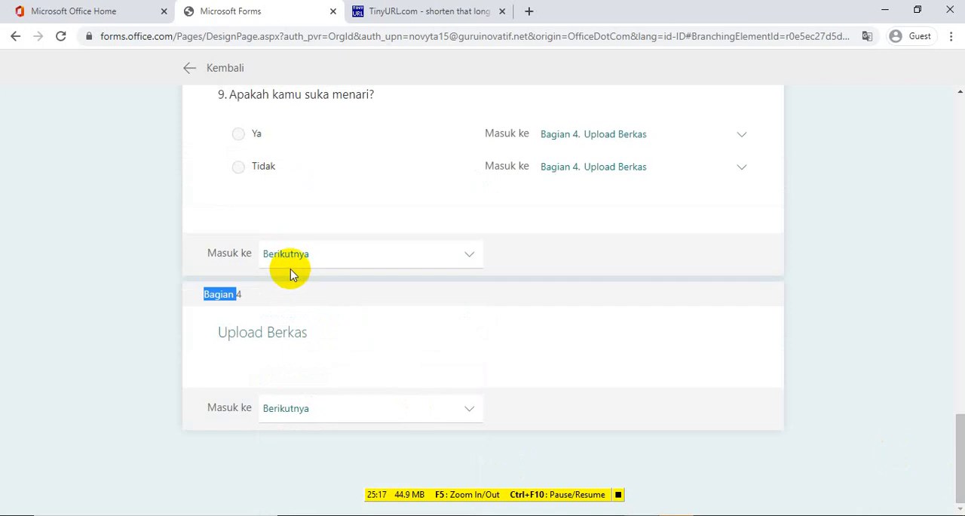
{"action": "left_click", "coordinate": [221, 406]}
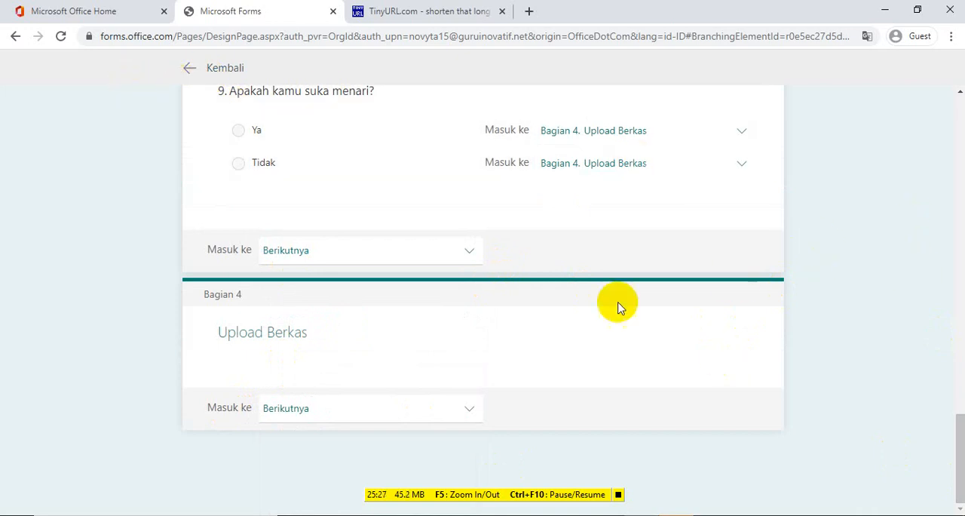
Return to the form's questions and add a file upload question to the Upload Berkas section, accepting the OneDrive folder notice
{"action": "left_click", "coordinate": [195, 69]}
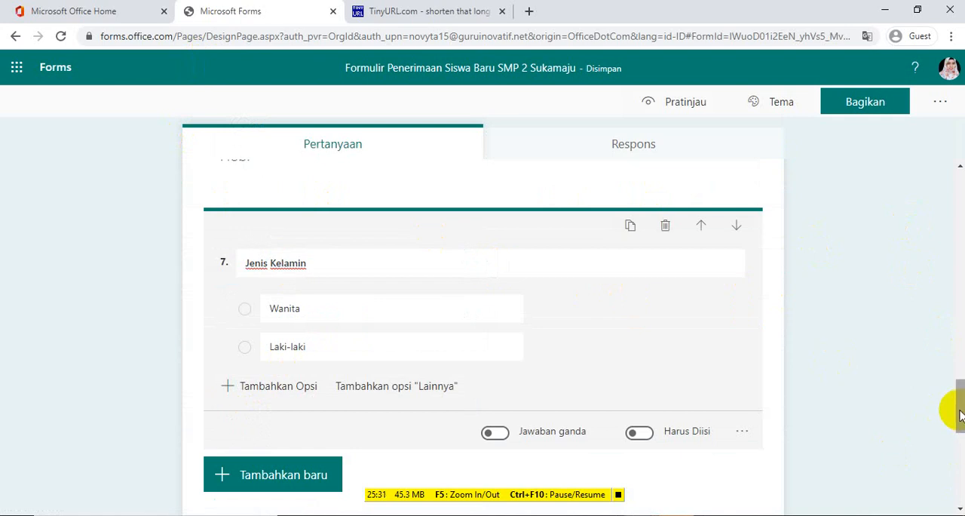
{"action": "left_click_drag", "start_coordinate": [960, 415], "coordinate": [954, 458]}
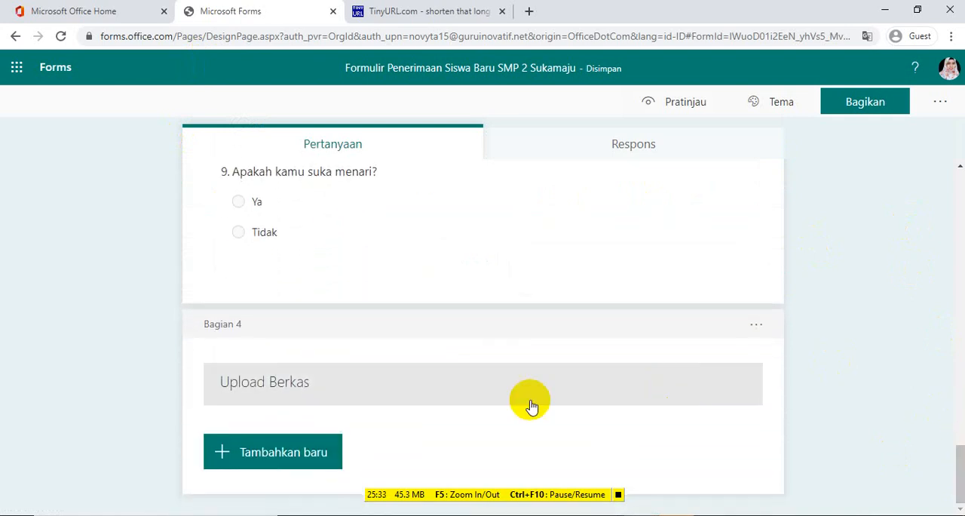
{"action": "left_click", "coordinate": [275, 454]}
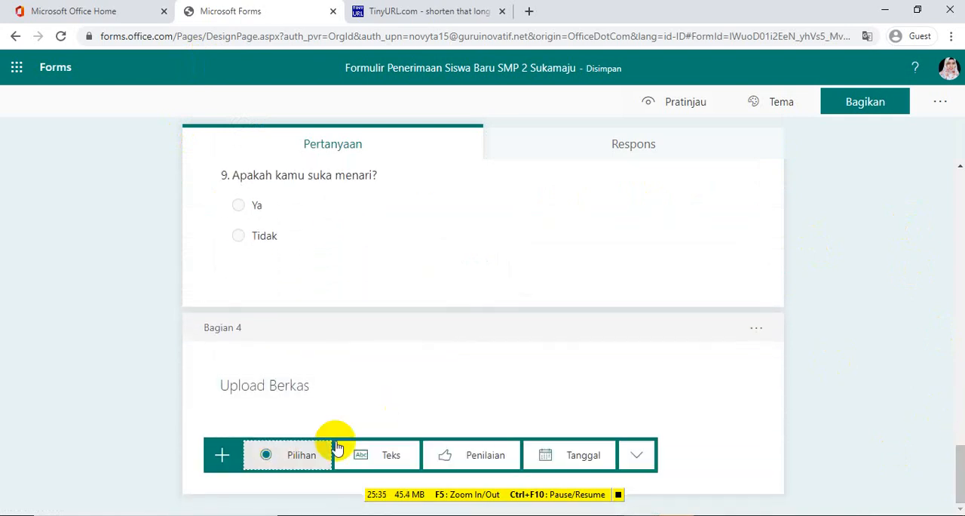
{"action": "left_click", "coordinate": [639, 456]}
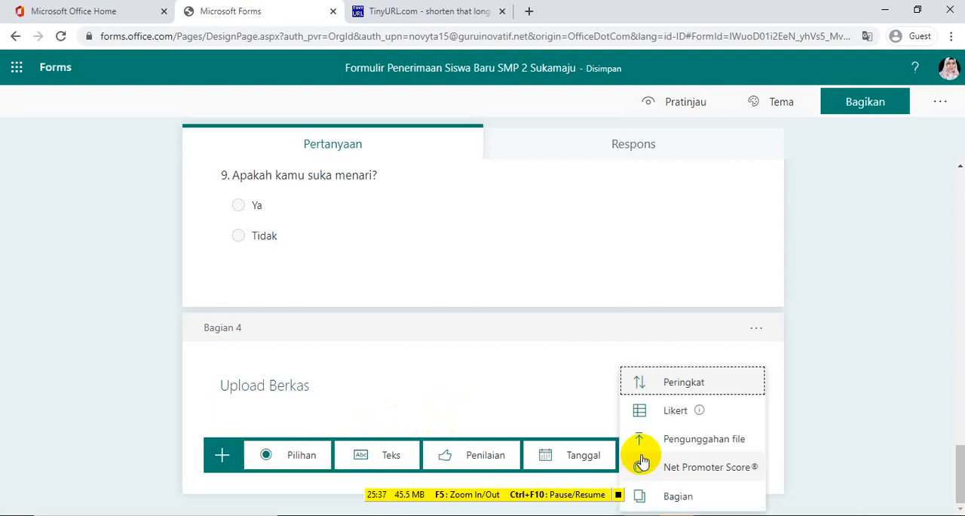
{"action": "left_click", "coordinate": [694, 441]}
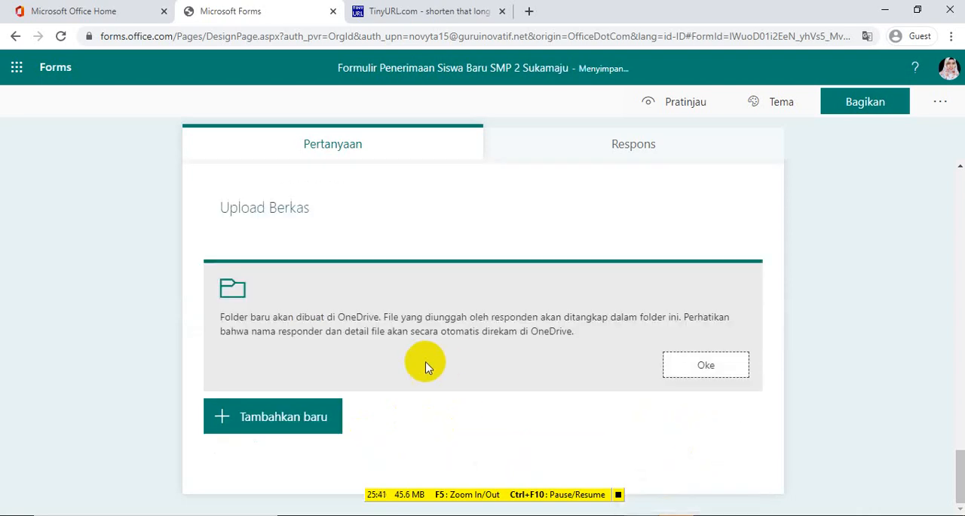
{"action": "left_click", "coordinate": [689, 375]}
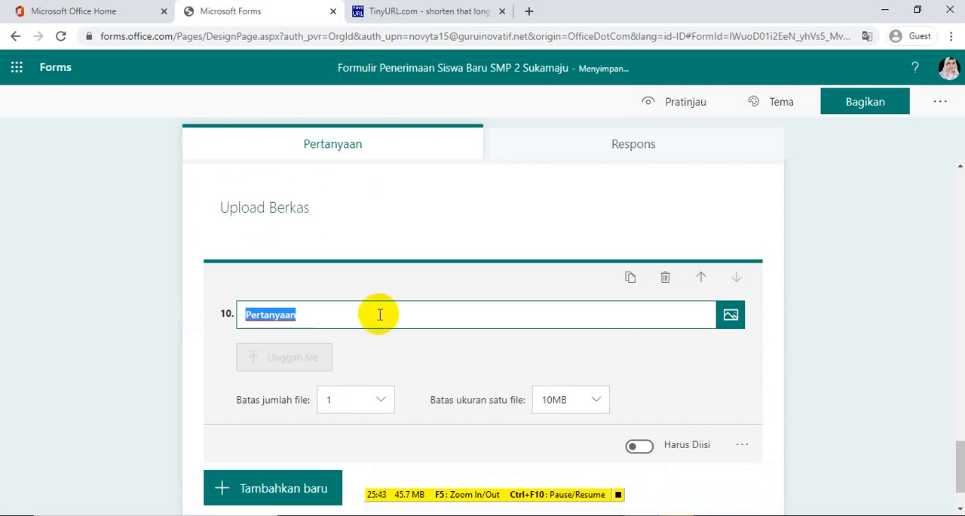
Title the file upload question "Upload Ijazah", make it required and choose 10MB as the single-file size limit
{"action": "key", "text": "BackSpace"}
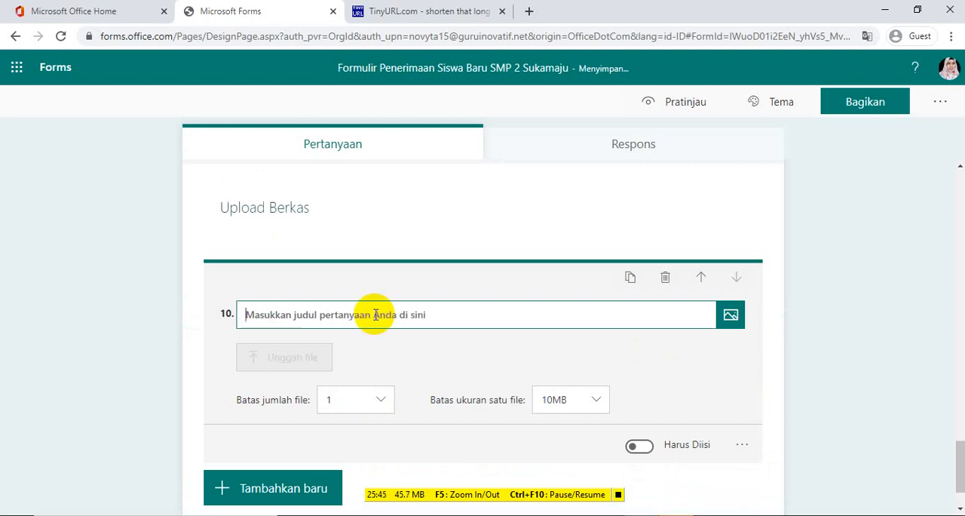
{"action": "type", "text": "Upload Ijazah"}
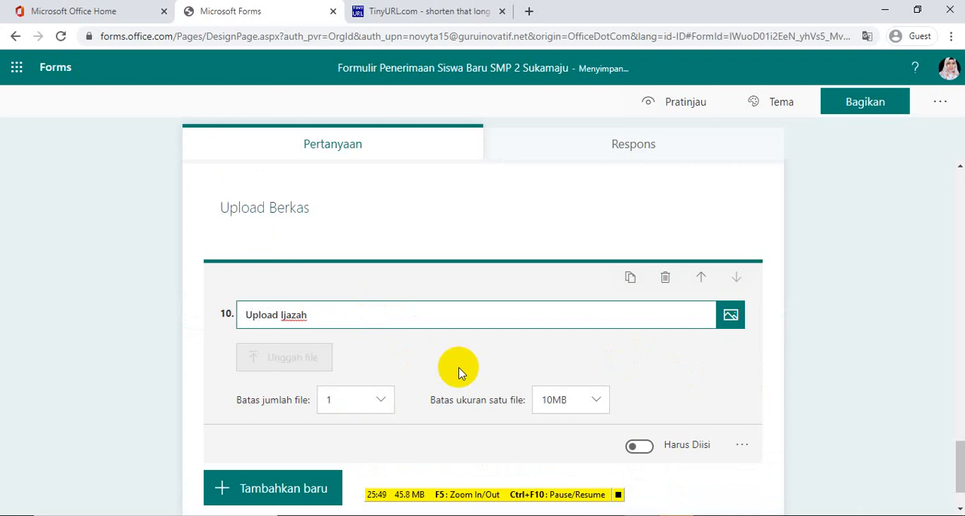
{"action": "left_click", "coordinate": [640, 446]}
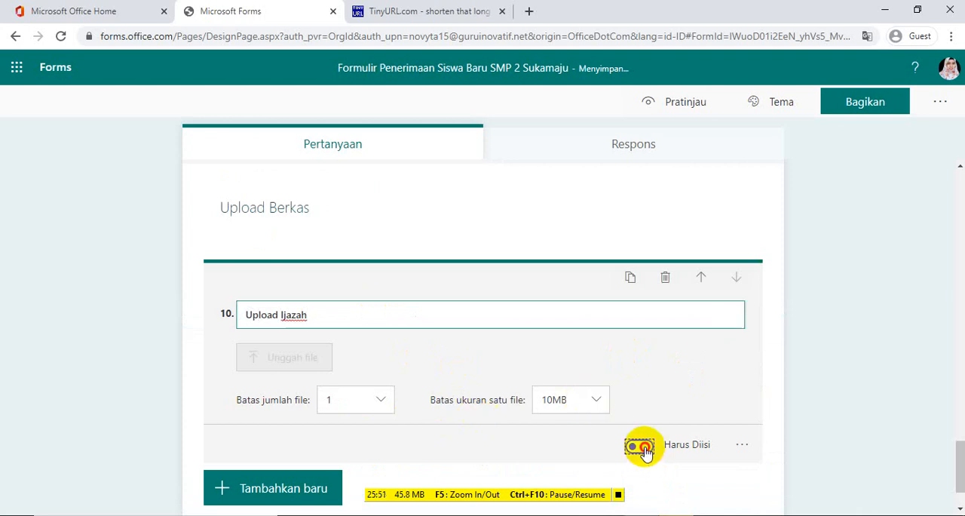
{"action": "left_click", "coordinate": [594, 404]}
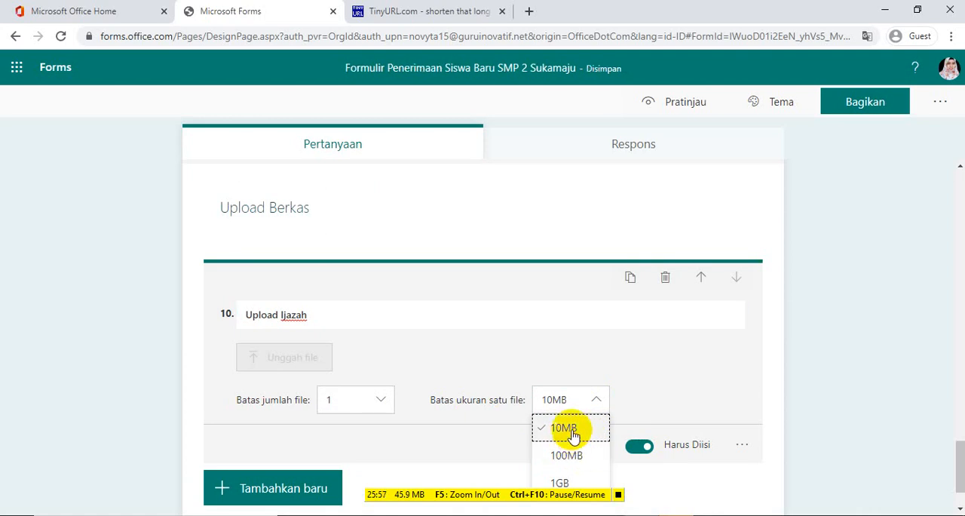
{"action": "left_click", "coordinate": [571, 431]}
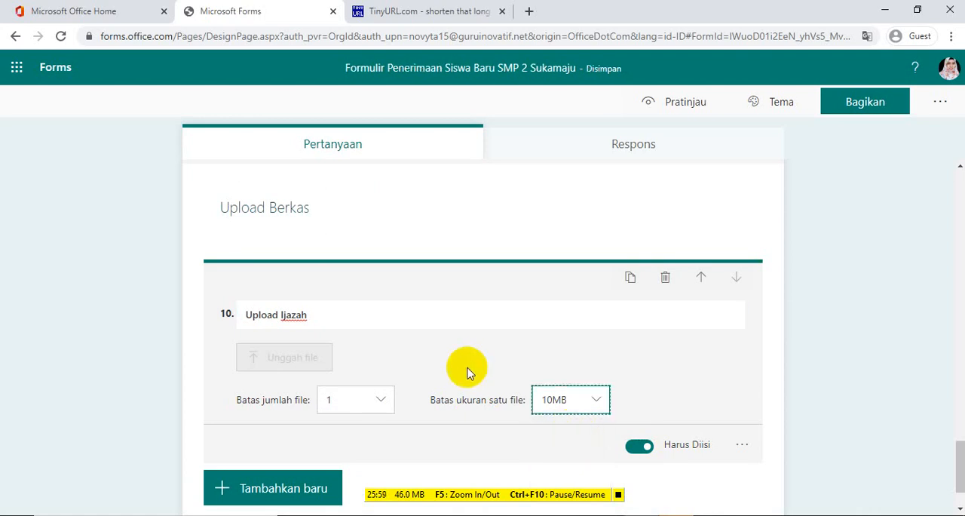
Restrict the file types accepted by the "Upload Ijazah" question to PDF and Gambar
{"action": "left_click", "coordinate": [741, 449]}
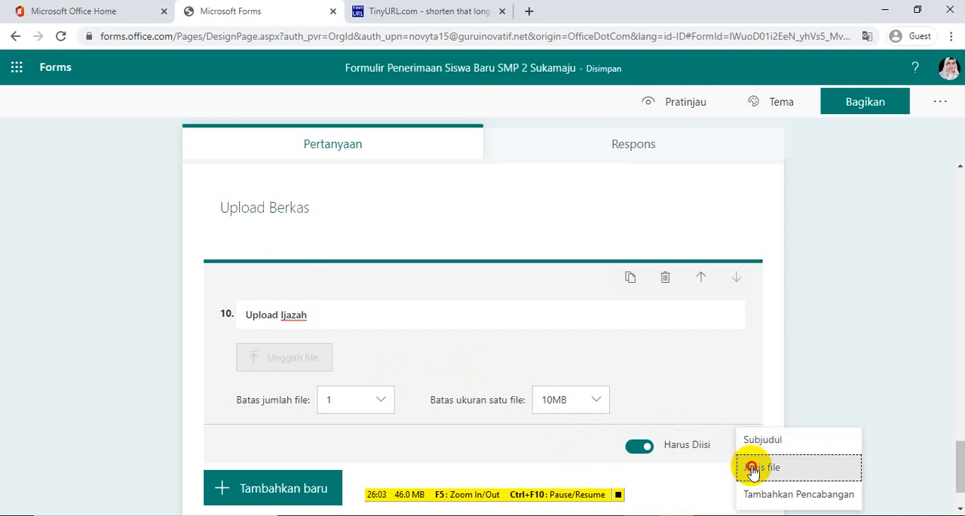
{"action": "left_click", "coordinate": [749, 465]}
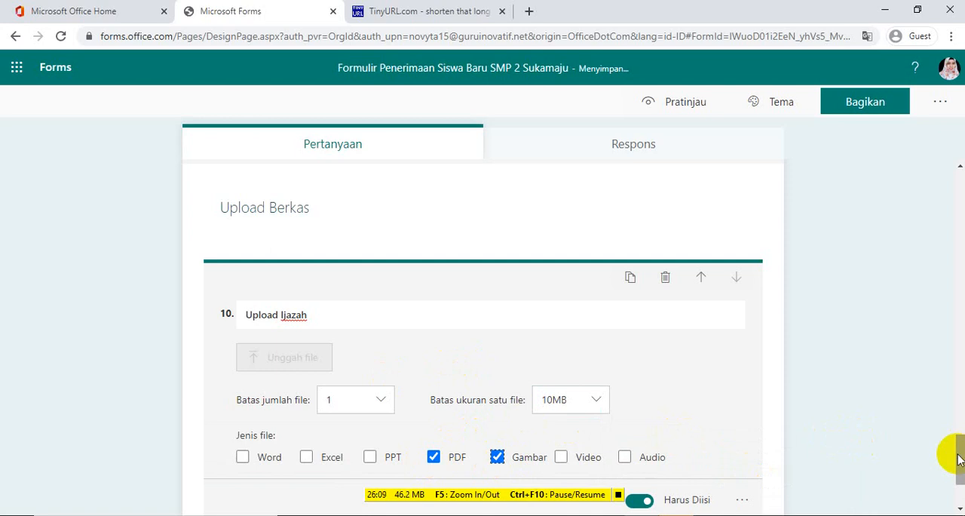
{"action": "mouse_move", "coordinate": [959, 458]}
{"action": "left_mouse_down"}
{"action": "mouse_move", "coordinate": [960, 433]}
{"action": "mouse_move", "coordinate": [963, 470]}
{"action": "left_mouse_up"}
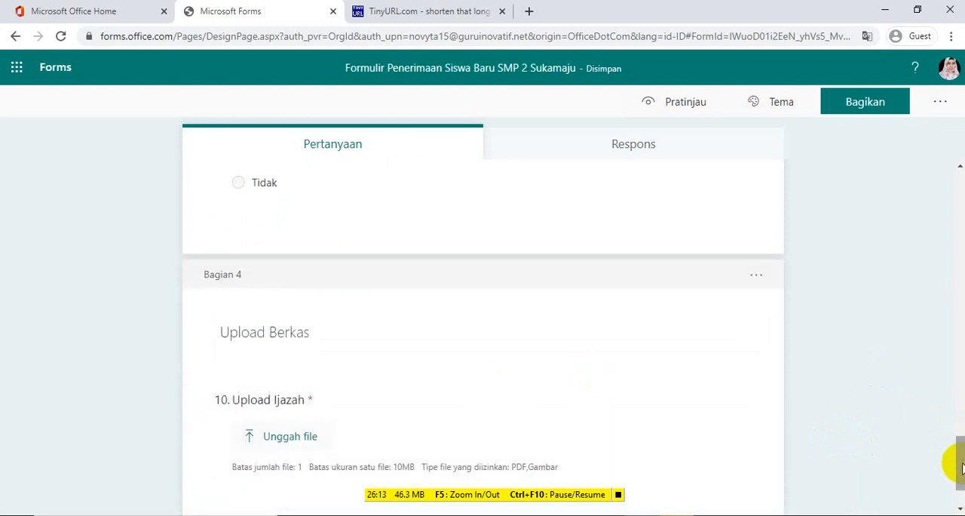
{"action": "mouse_move", "coordinate": [961, 464]}
{"action": "left_mouse_down"}
{"action": "mouse_move", "coordinate": [961, 483]}
{"action": "mouse_move", "coordinate": [961, 404]}
{"action": "mouse_move", "coordinate": [961, 477]}
{"action": "left_mouse_up"}
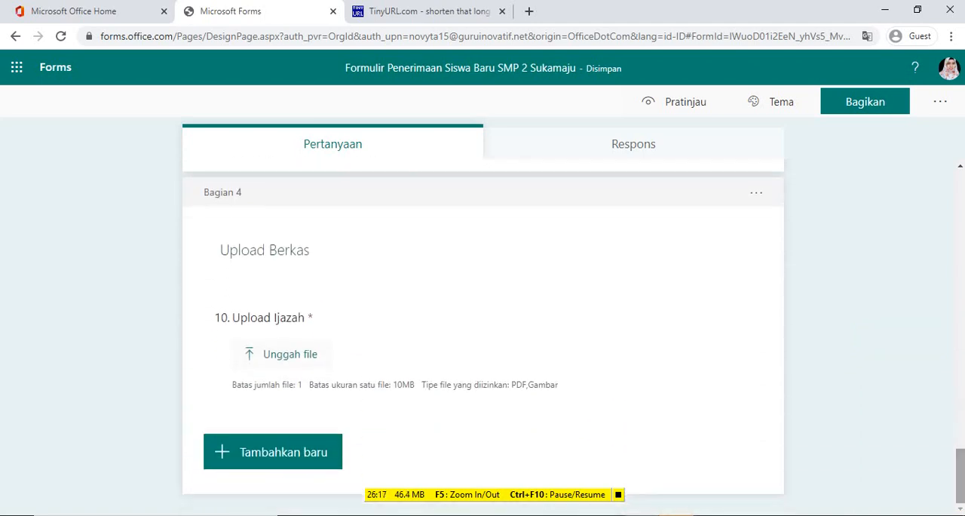
Examine who is allowed to respond to the form in its sharing options, without changing the setting
{"action": "left_click", "coordinate": [863, 107]}
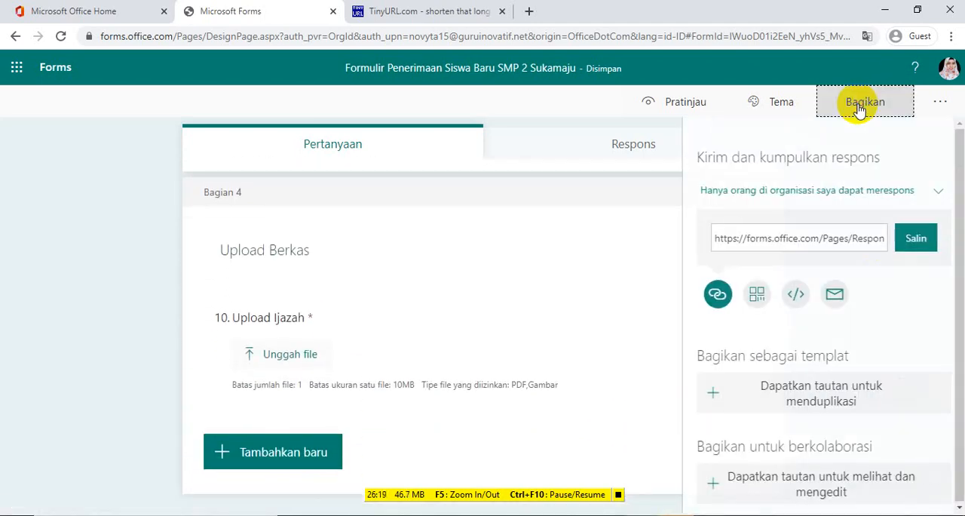
{"action": "left_click", "coordinate": [922, 192]}
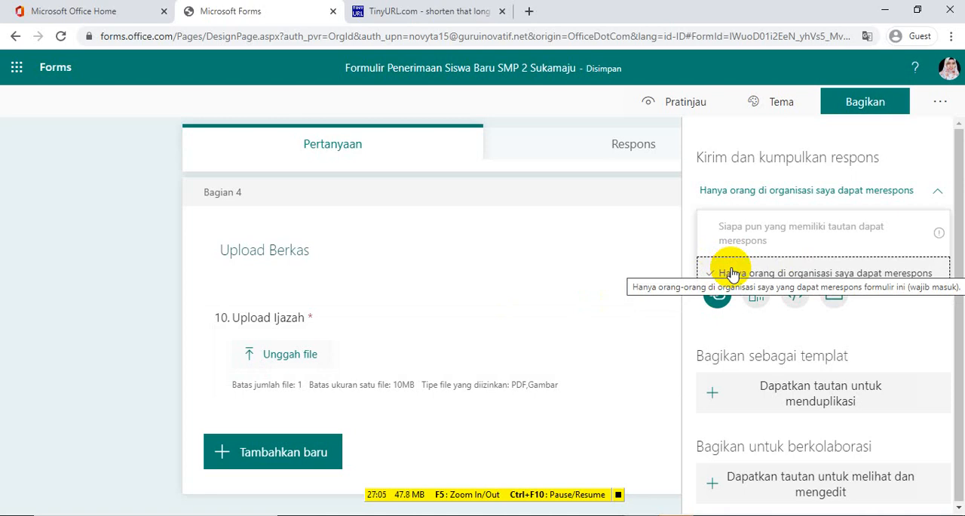
{"action": "left_click", "coordinate": [71, 317]}
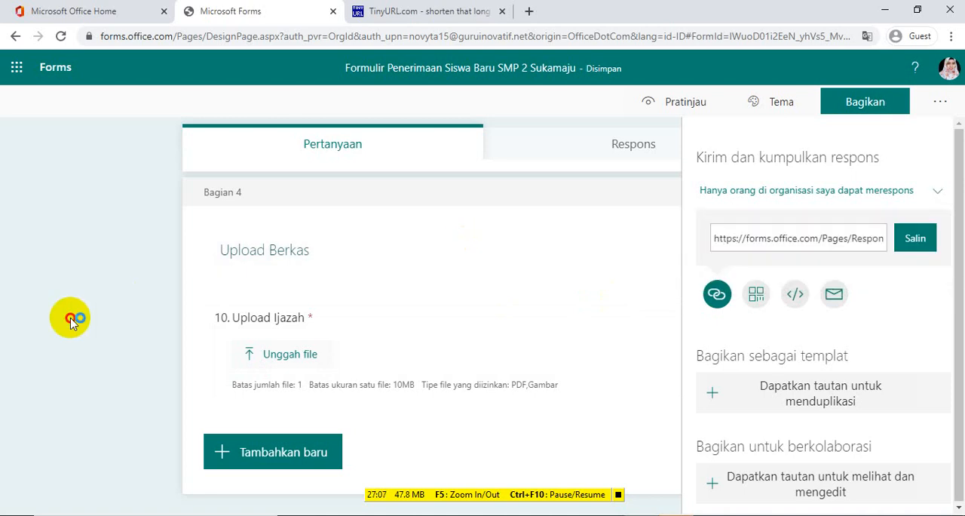
Delete the "Upload Ijazah" file upload question from the Upload Berkas section
{"action": "left_click", "coordinate": [364, 365]}
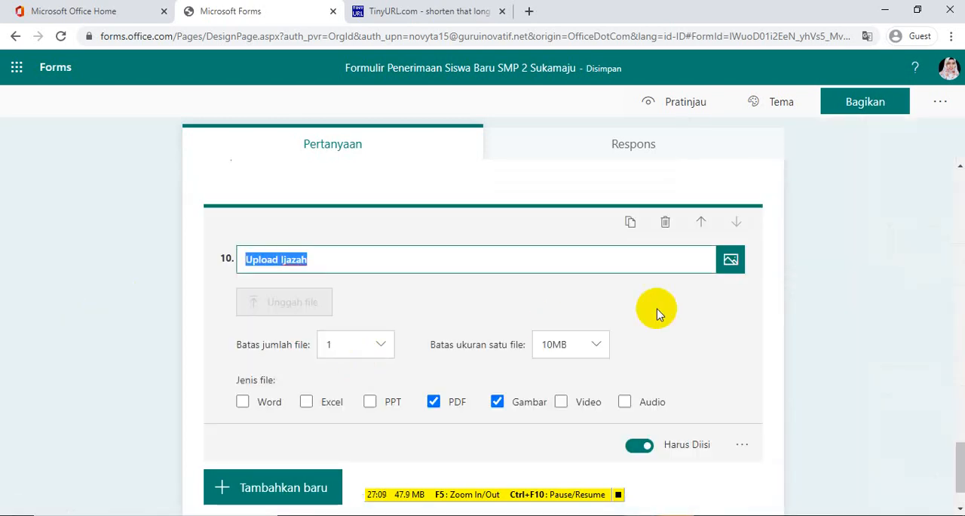
{"action": "left_click", "coordinate": [666, 223]}
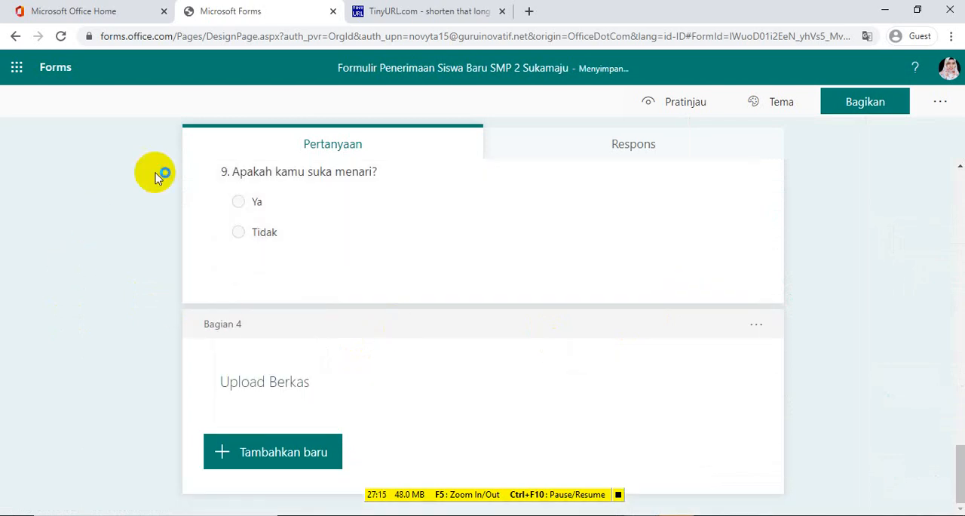
Switch to OneDrive from the Office home page and create a folder named "Pendaftaran" in My files
{"action": "left_click", "coordinate": [105, 17]}
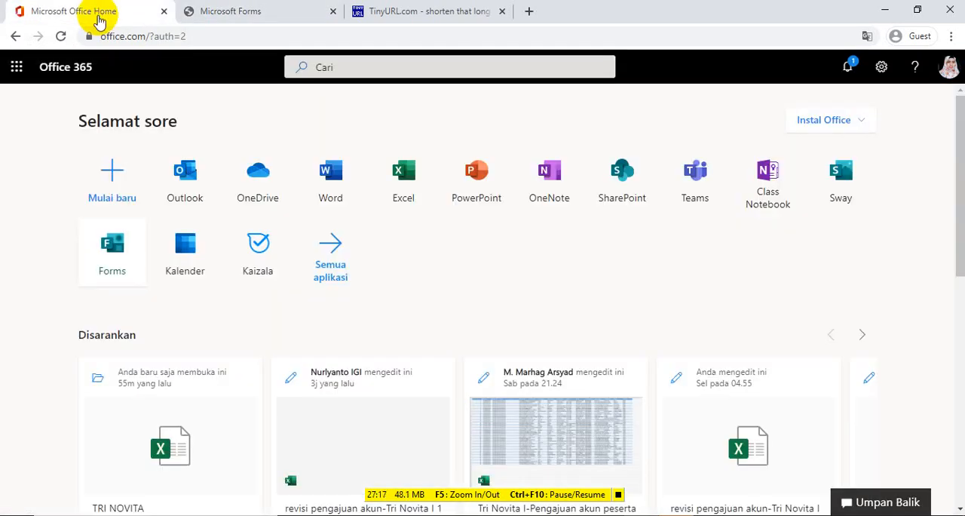
{"action": "left_click", "coordinate": [268, 183]}
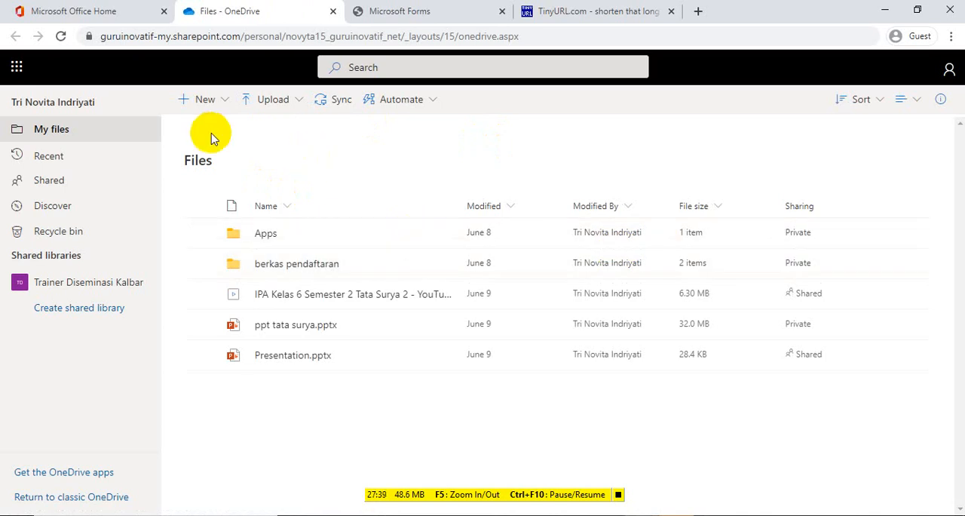
{"action": "left_click", "coordinate": [223, 104]}
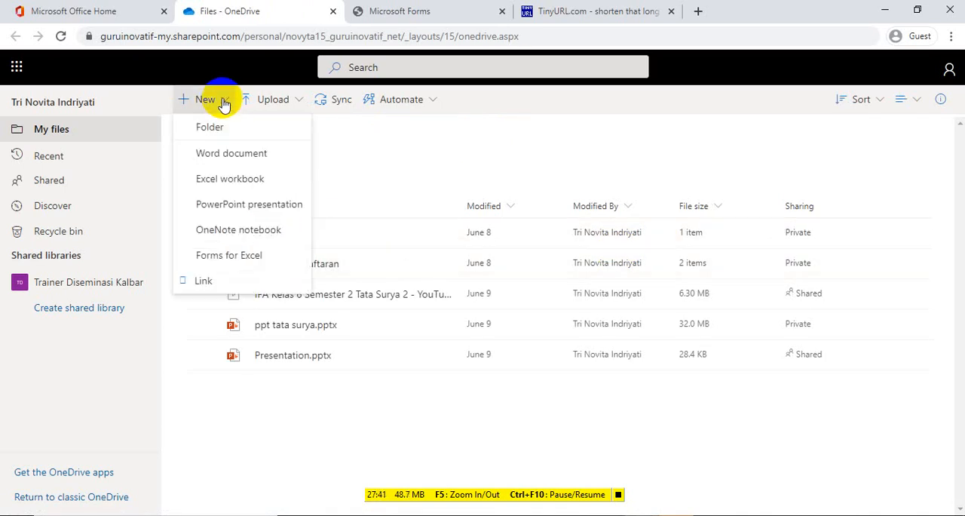
{"action": "left_click", "coordinate": [229, 127]}
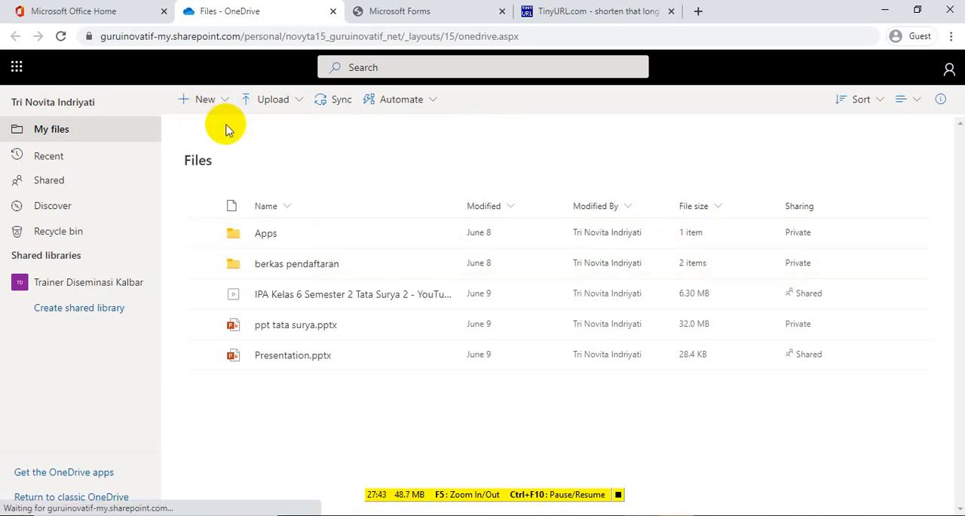
{"action": "type", "text": "Pe"}
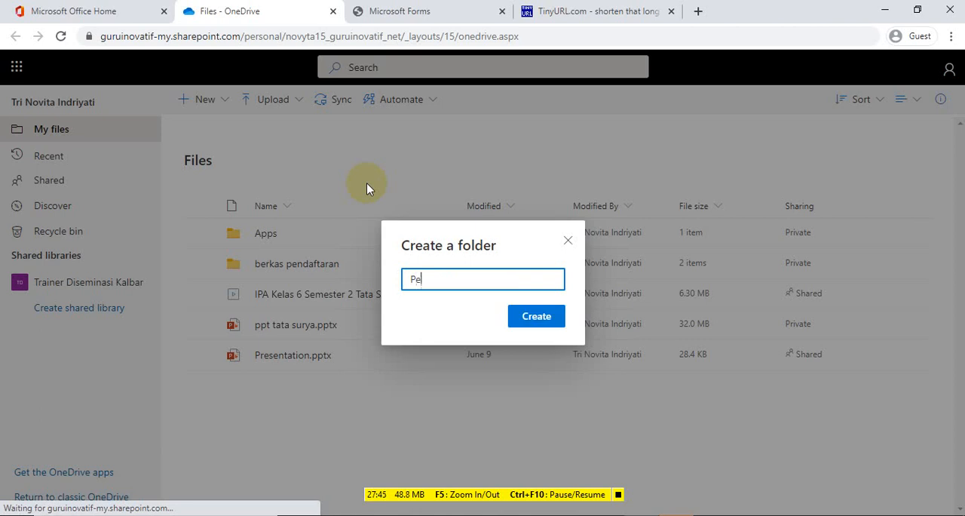
{"action": "type", "text": "nd"}
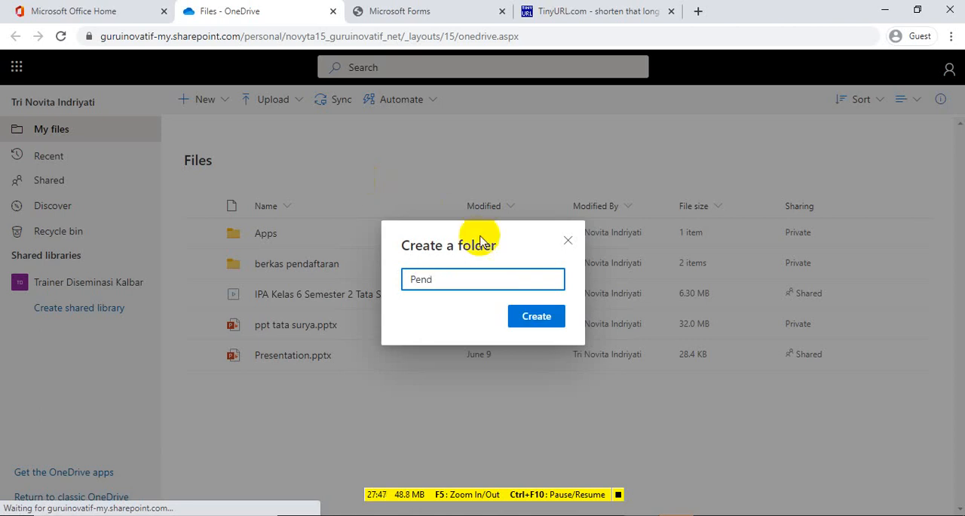
{"action": "type", "text": "aftaran"}
{"action": "left_click", "coordinate": [546, 318]}
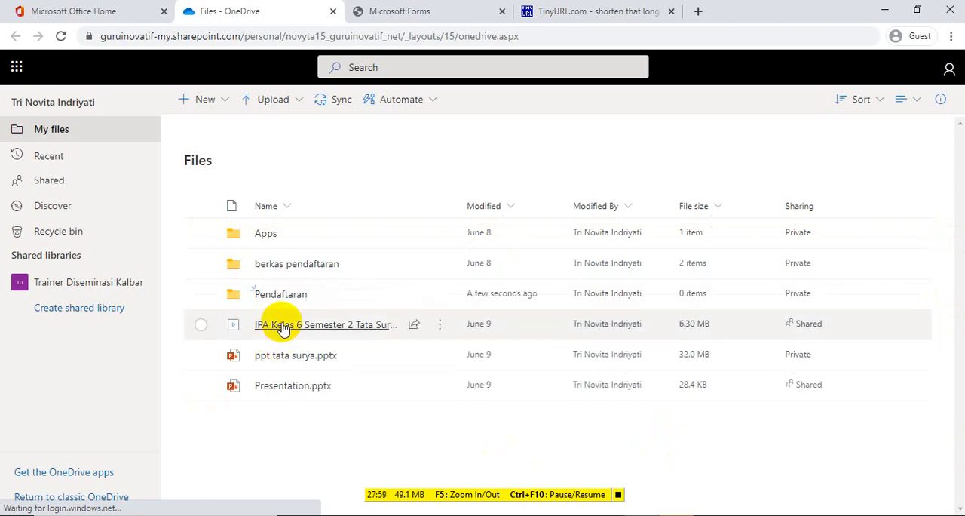
Create a subfolder named "Ijazah" inside the Pendaftaran folder
{"action": "left_click", "coordinate": [280, 294]}
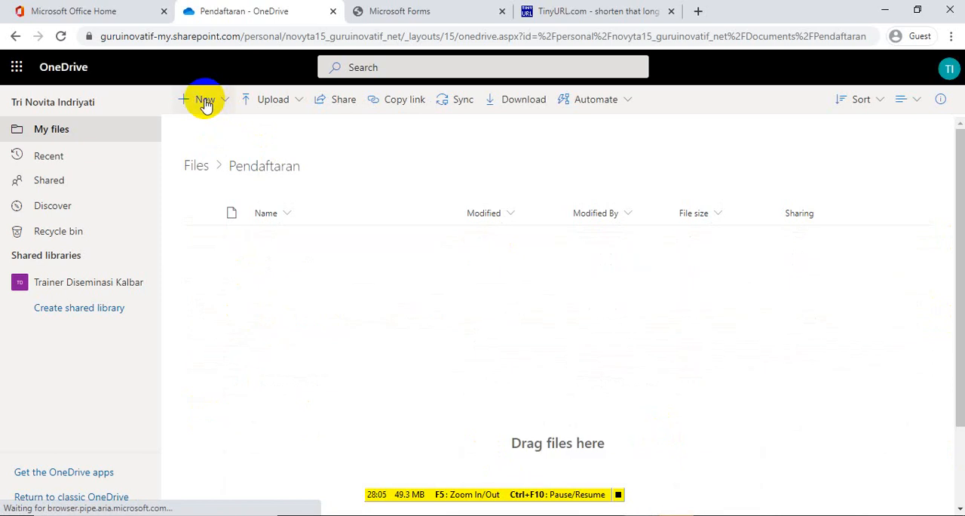
{"action": "left_click", "coordinate": [205, 101]}
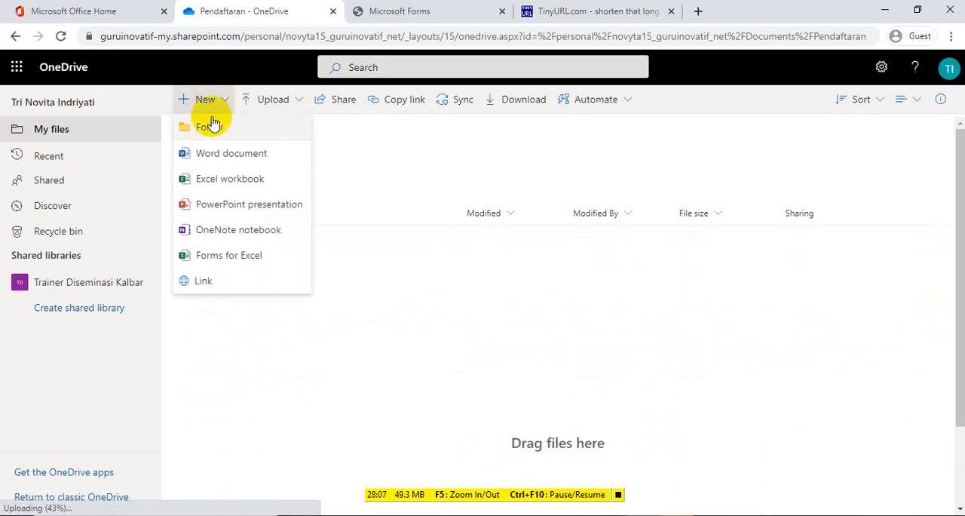
{"action": "left_click", "coordinate": [209, 126]}
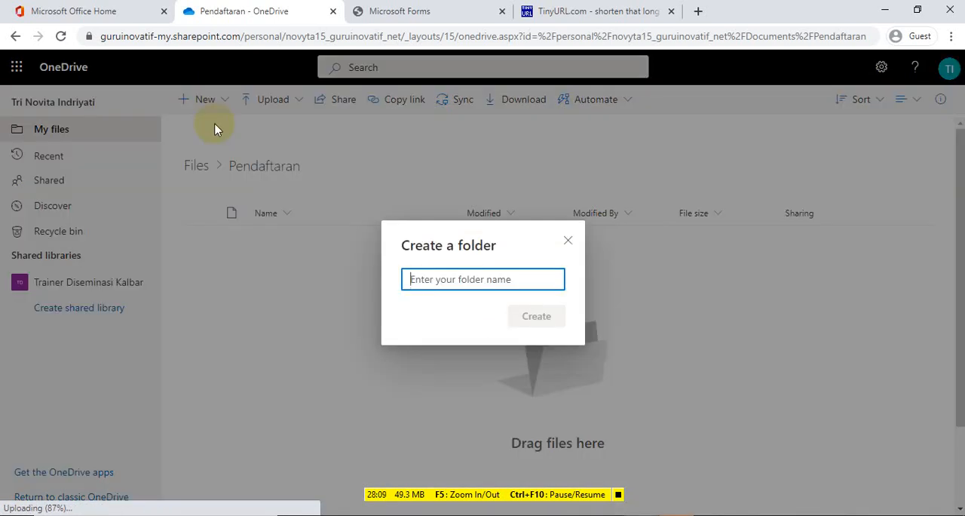
{"action": "type", "text": "I"}
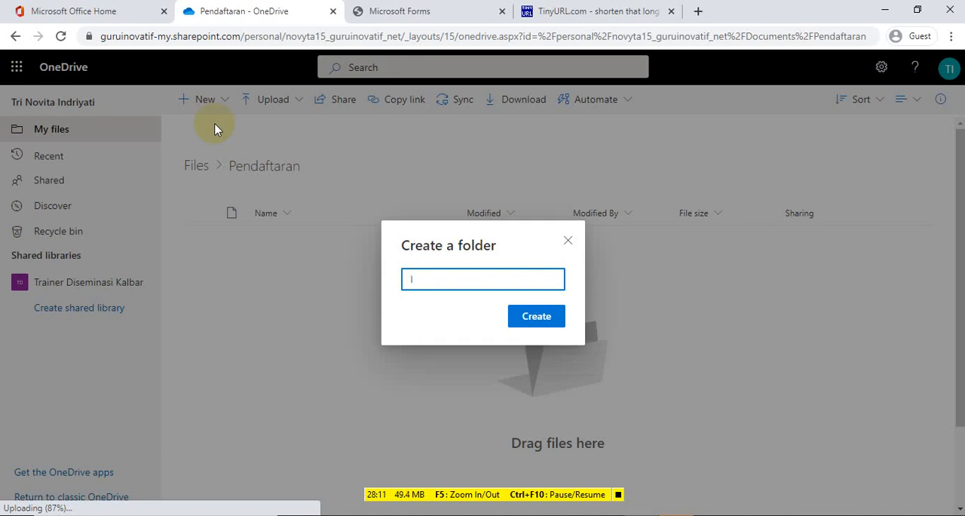
{"action": "type", "text": "jazah"}
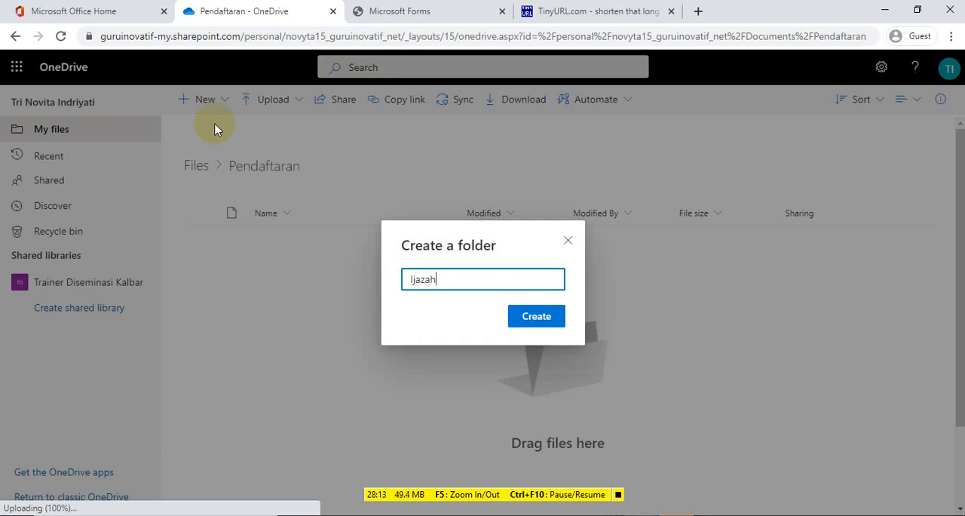
{"action": "left_click", "coordinate": [538, 320]}
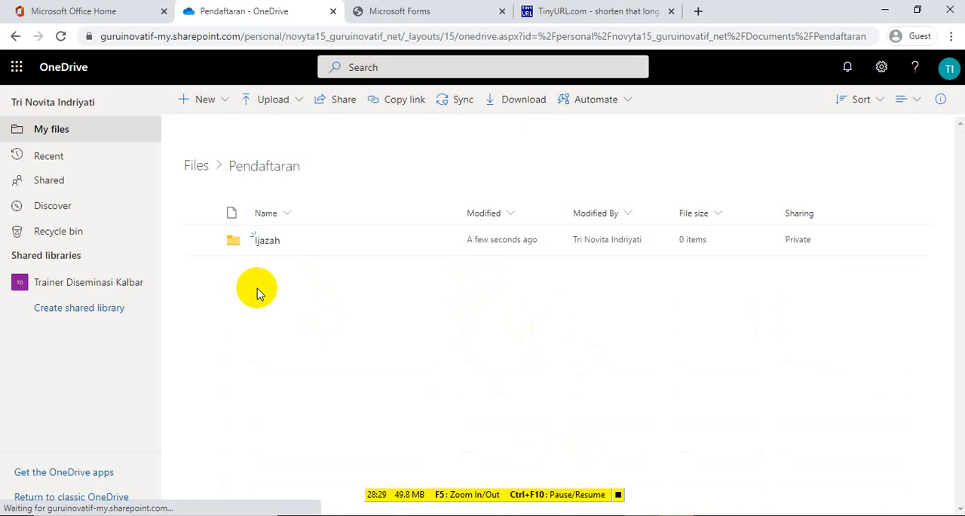
Create a file request named "Upload Ijazah" for the Ijazah folder
{"action": "left_click", "coordinate": [200, 243]}
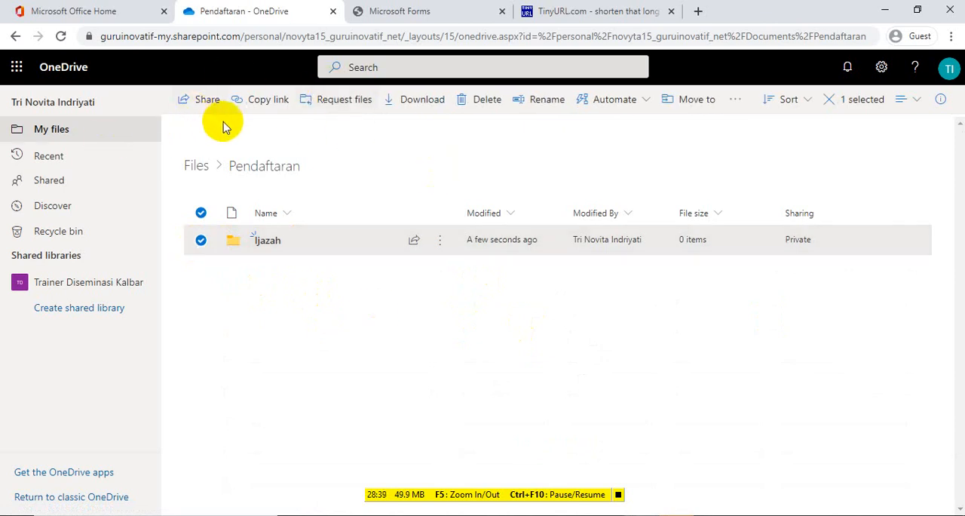
{"action": "left_click", "coordinate": [328, 110]}
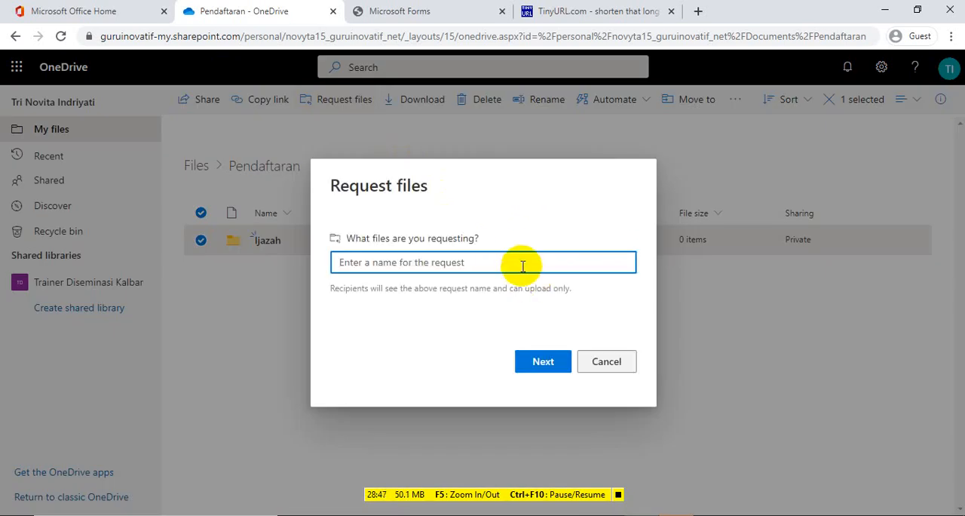
{"action": "type", "text": "I"}
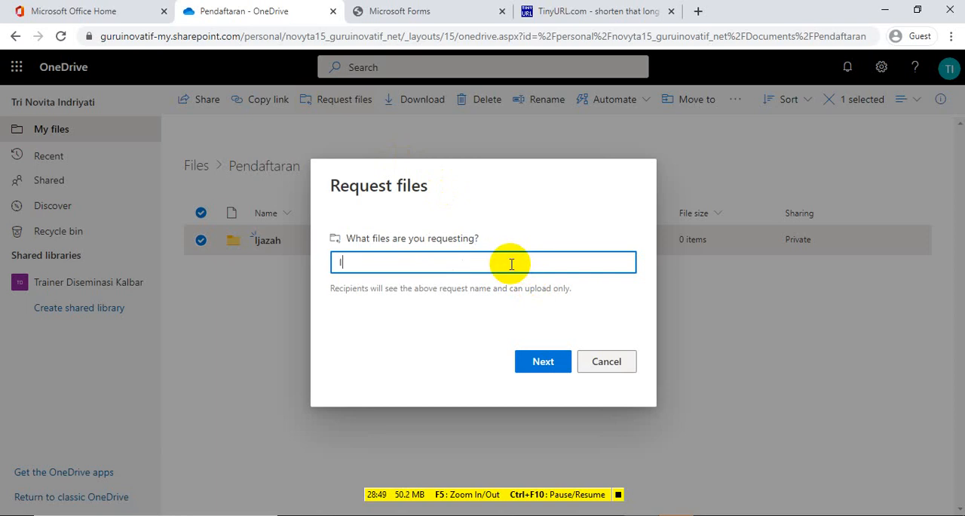
{"action": "type", "text": "jaz"}
{"action": "key", "text": "BackSpace"}
{"action": "key", "text": "BackSpace"}
{"action": "key", "text": "BackSpace"}
{"action": "key", "text": "BackSpace"}
{"action": "type", "text": "Upload Ijazah"}
{"action": "left_click", "coordinate": [540, 368]}
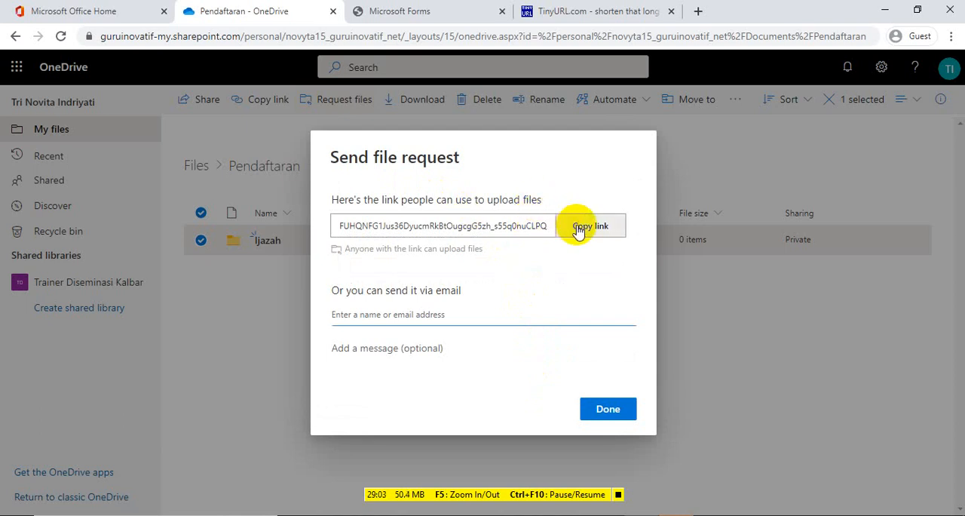
Copy the upload link of the file request and finish the request
{"action": "left_click", "coordinate": [578, 228]}
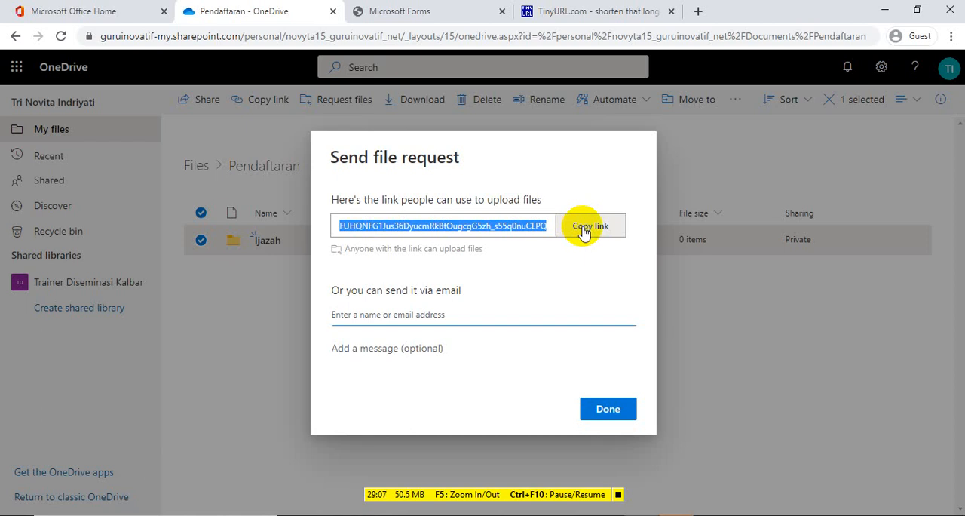
{"action": "left_click", "coordinate": [582, 230]}
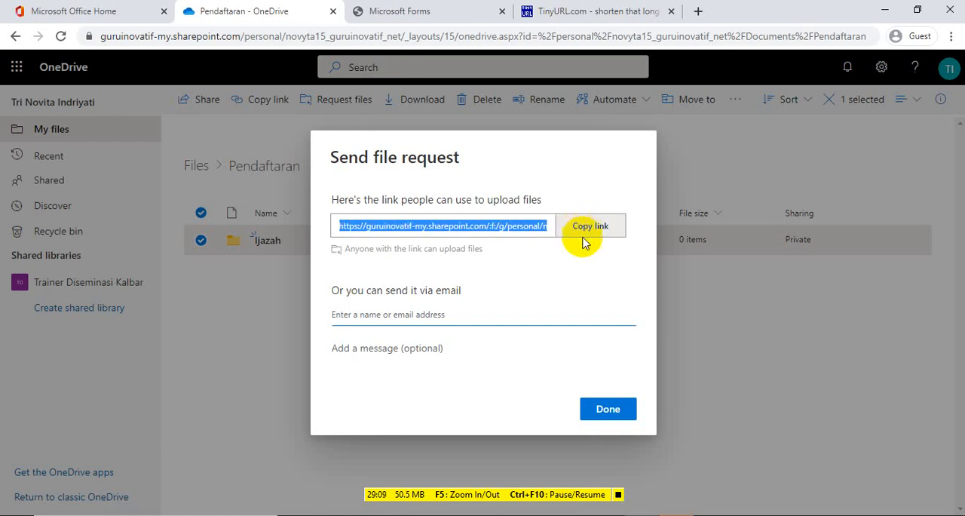
{"action": "left_click", "coordinate": [603, 409]}
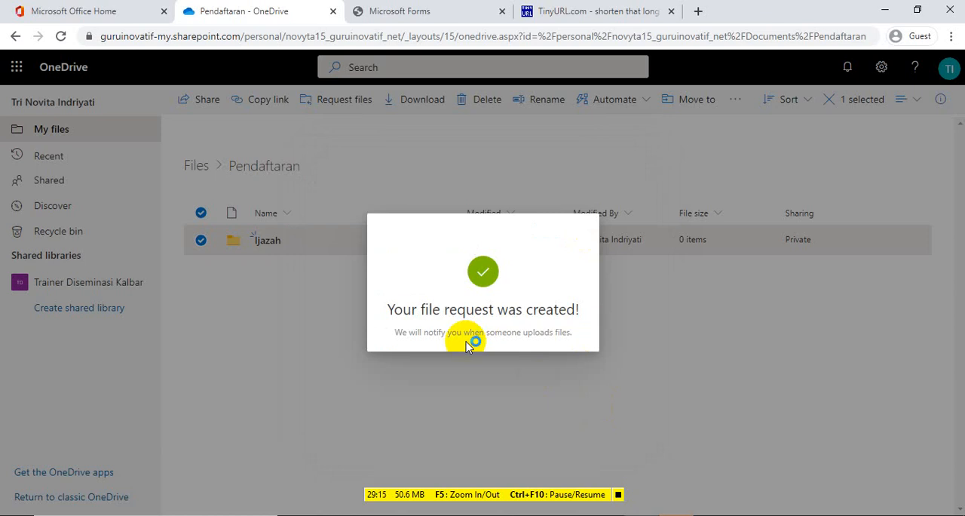
Switch back to Microsoft Forms and add a choice question to the Upload Berkas section, removing both default options
{"action": "left_click", "coordinate": [384, 12]}
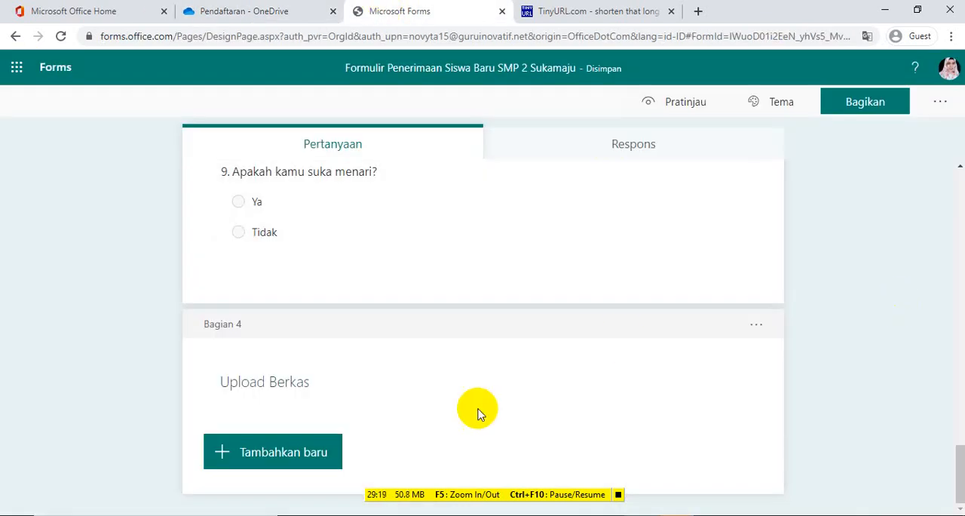
{"action": "left_click", "coordinate": [268, 457]}
{"action": "left_click", "coordinate": [275, 456]}
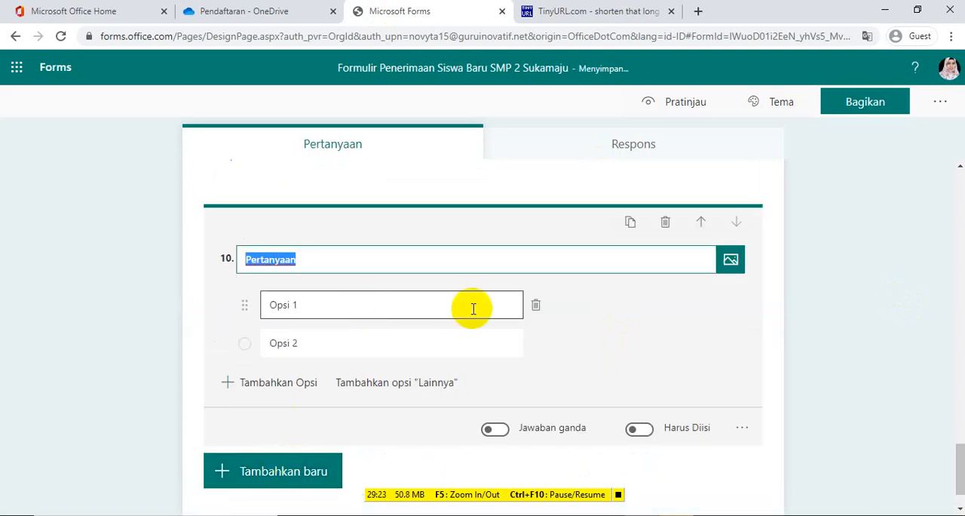
{"action": "left_click", "coordinate": [535, 307]}
{"action": "left_click", "coordinate": [535, 307]}
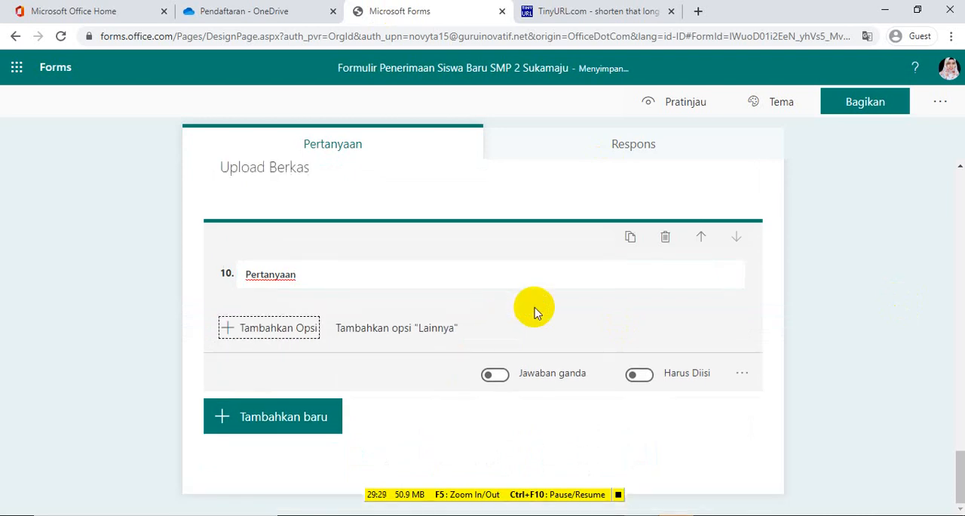
Title question 10 "Upload Ijazah"
{"action": "left_click", "coordinate": [307, 276]}
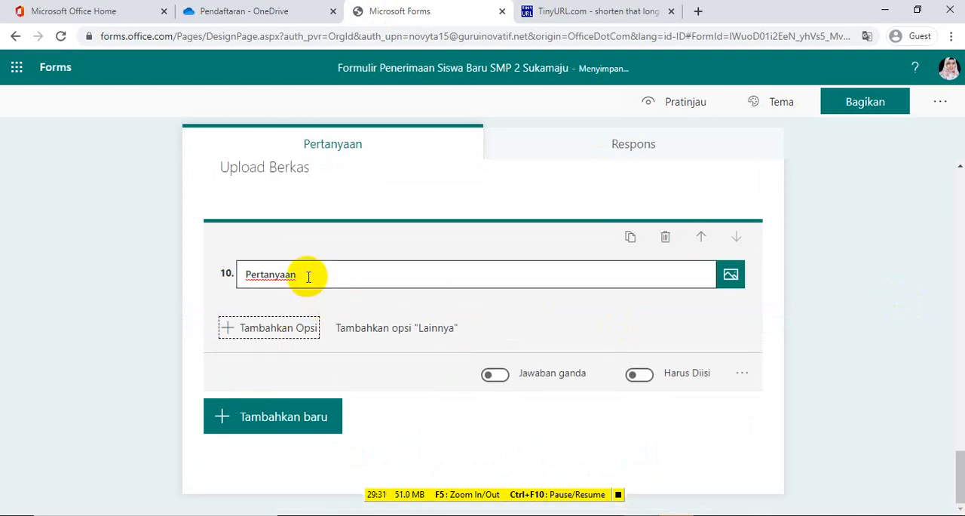
{"action": "double_click", "coordinate": [307, 276]}
{"action": "key", "text": "BackSpace"}
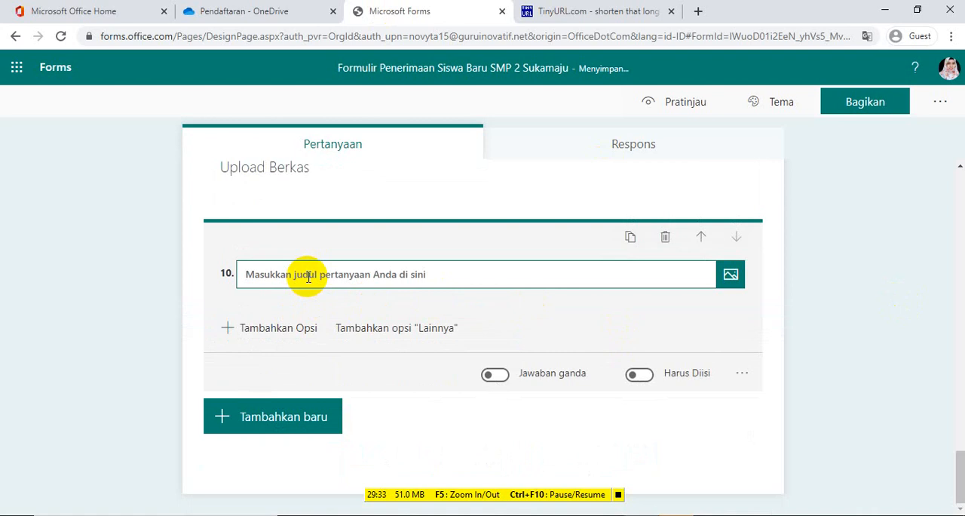
{"action": "type", "text": "s"}
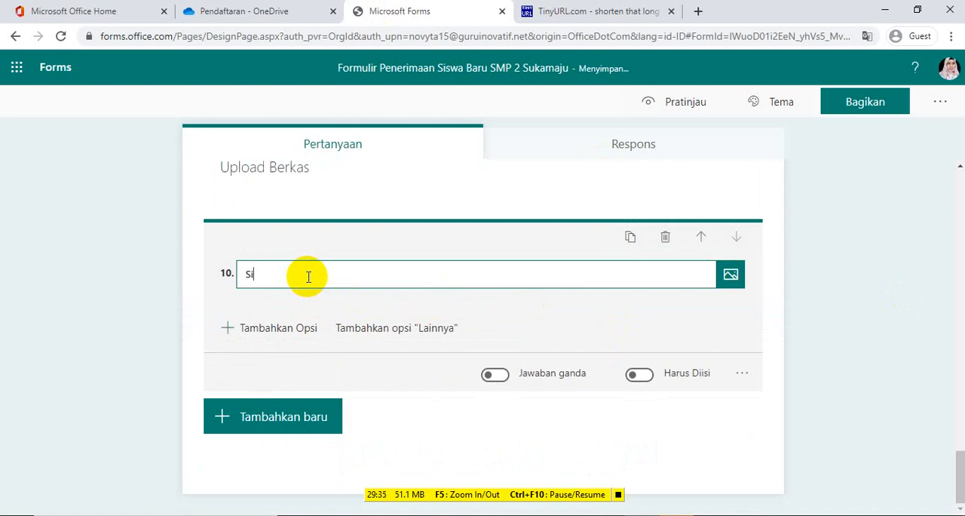
{"action": "type", "text": "i"}
{"action": "key", "text": "BackSpace"}
{"action": "key", "text": "BackSpace"}
{"action": "type", "text": "Upload Ijazah"}
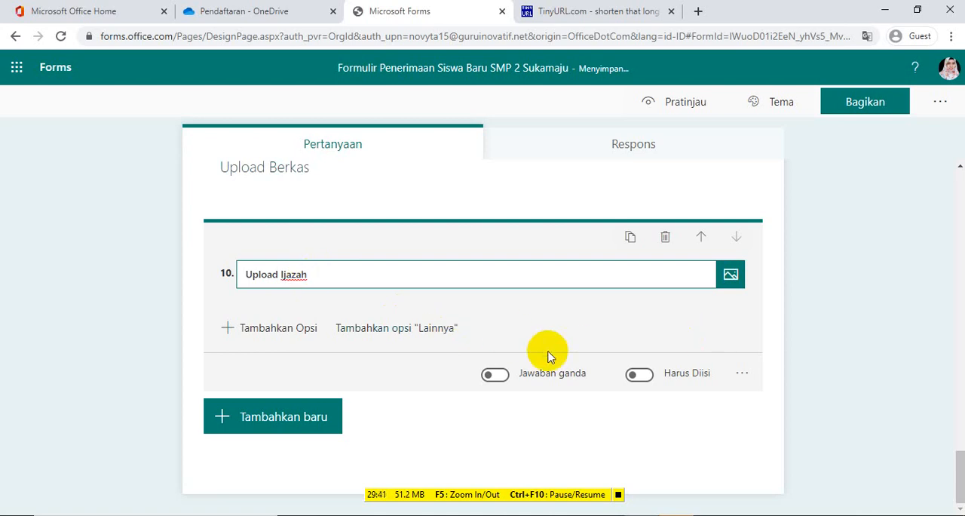
Add a subtitle containing the copied file request link to the Upload Ijazah question and make the question required
{"action": "left_click", "coordinate": [741, 375]}
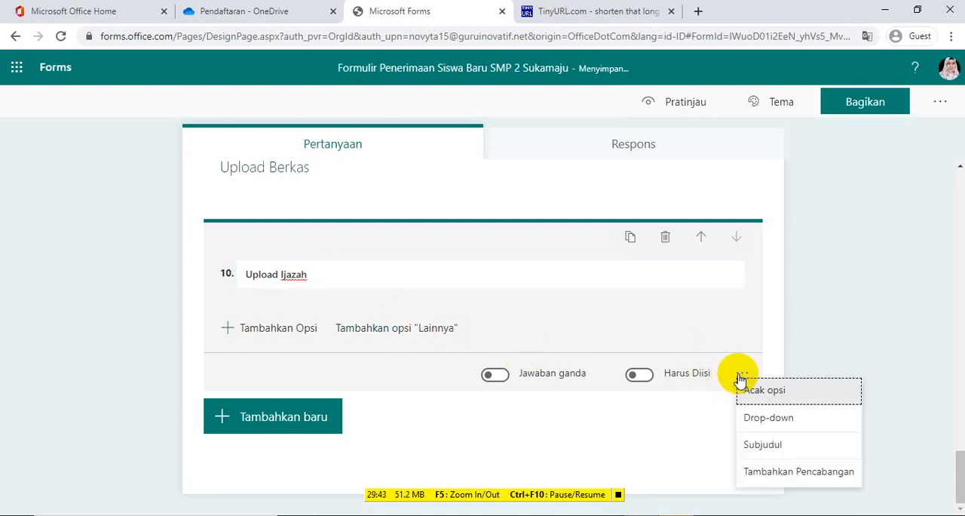
{"action": "left_click", "coordinate": [758, 446]}
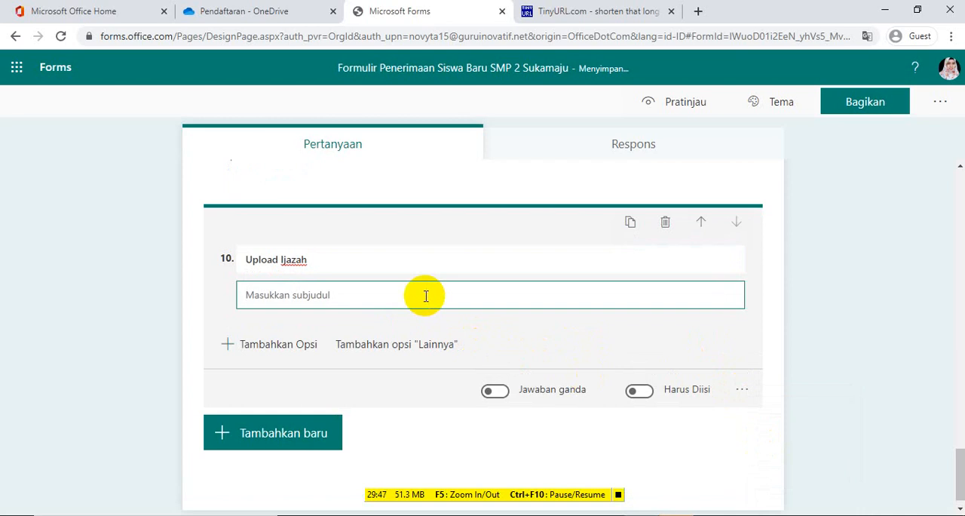
{"action": "key", "text": "ctrl+v"}
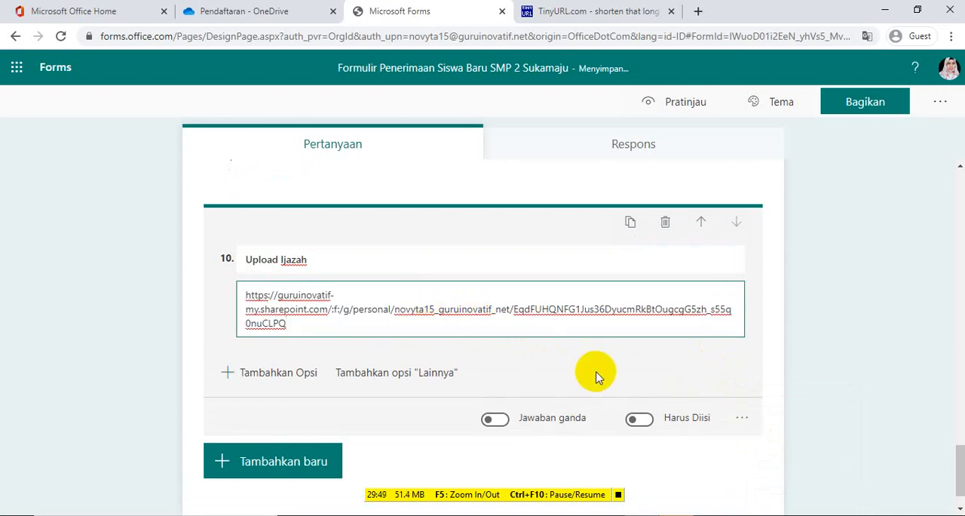
{"action": "left_click", "coordinate": [639, 420]}
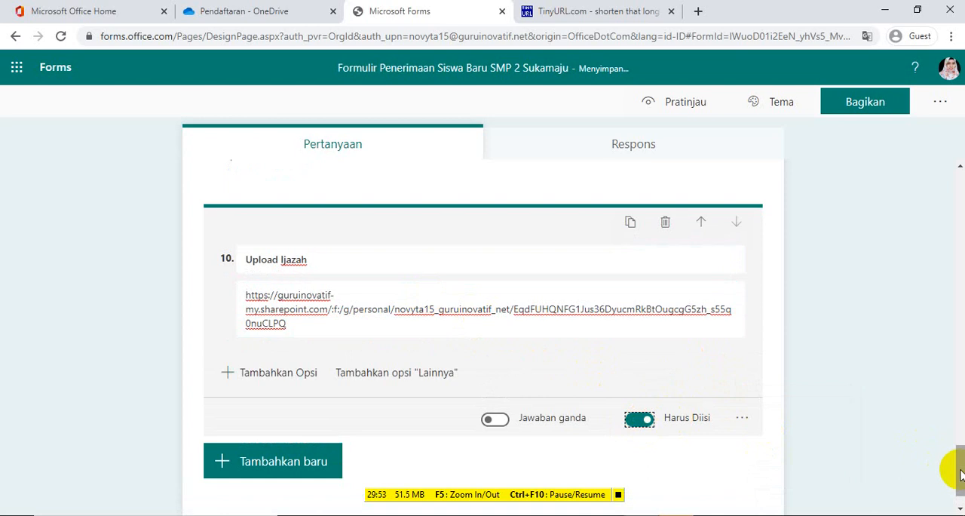
Make question 9 on dancing, question 8 on football and question 7, Jenis Kelamin, required
{"action": "left_click_drag", "start_coordinate": [959, 471], "coordinate": [959, 425]}
{"action": "left_click", "coordinate": [631, 381]}
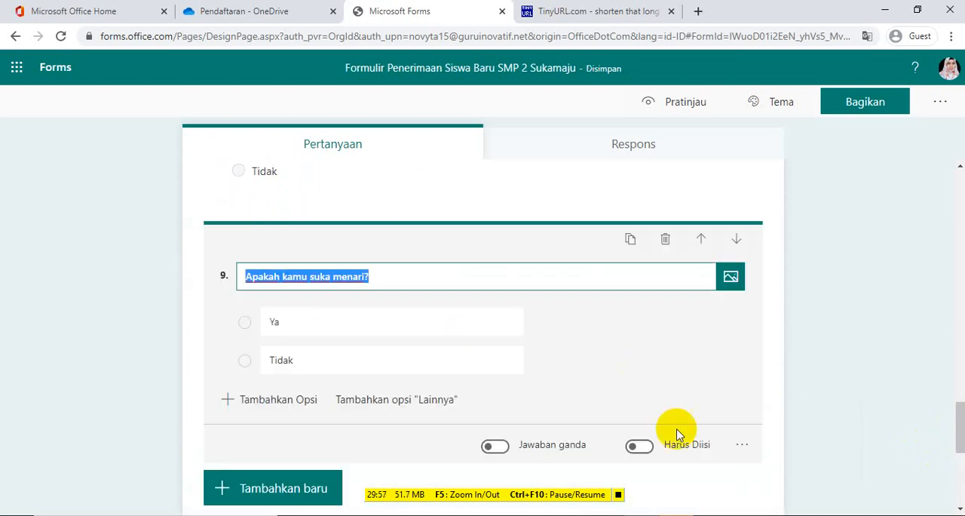
{"action": "left_click", "coordinate": [641, 448]}
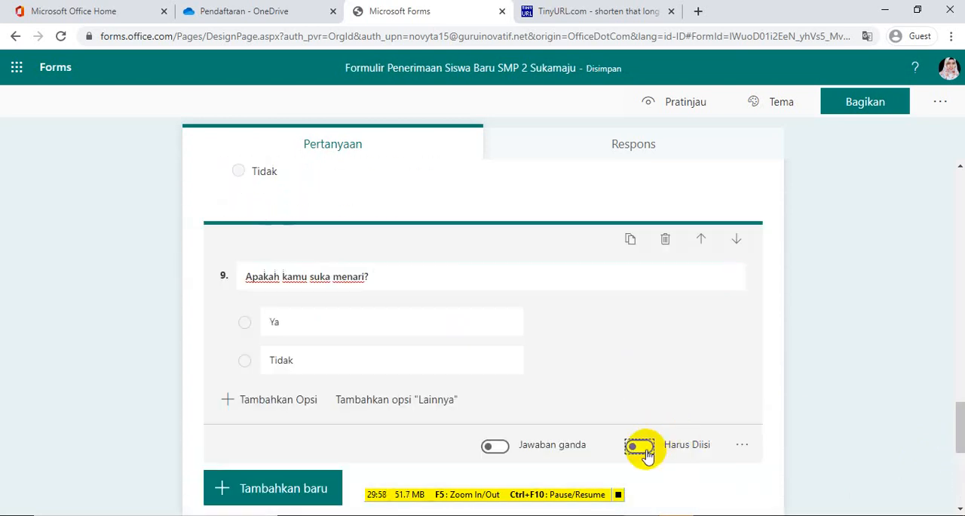
{"action": "left_click", "coordinate": [961, 441]}
{"action": "left_click_drag", "start_coordinate": [961, 440], "coordinate": [958, 410]}
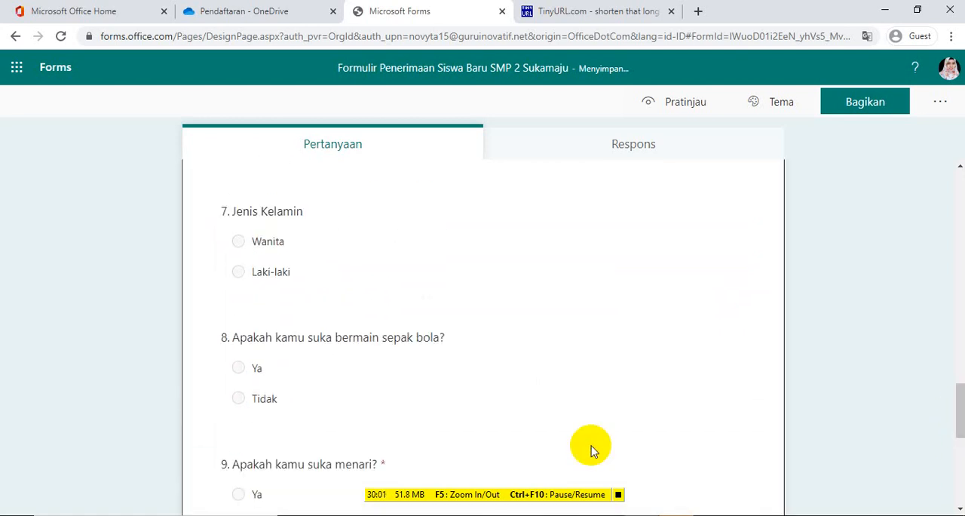
{"action": "left_click", "coordinate": [580, 411]}
{"action": "left_click", "coordinate": [639, 445]}
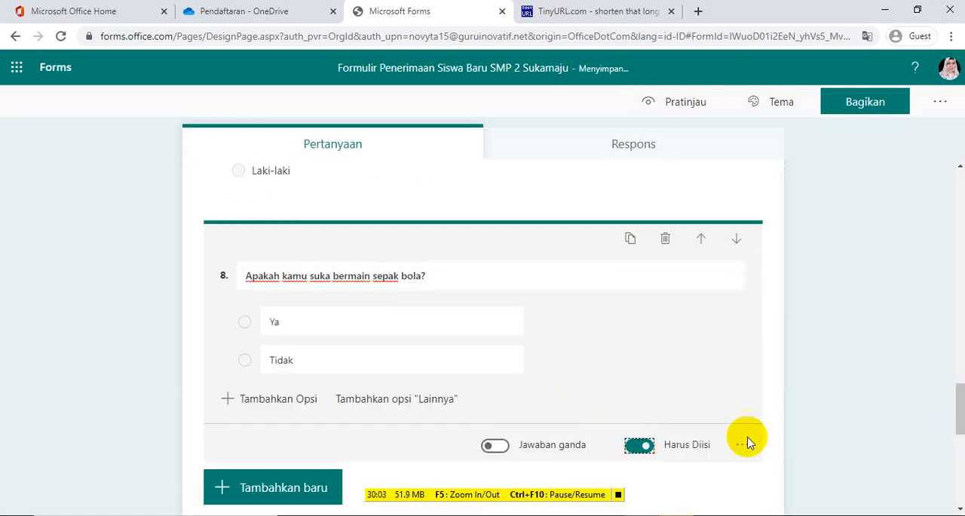
{"action": "left_click_drag", "start_coordinate": [958, 406], "coordinate": [958, 377]}
{"action": "left_click", "coordinate": [590, 394]}
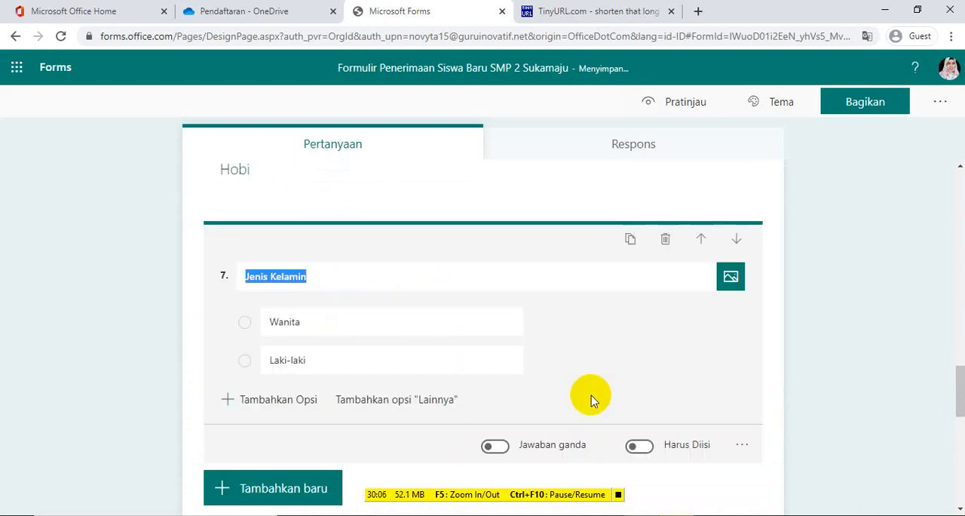
{"action": "left_click", "coordinate": [645, 447]}
{"action": "left_click_drag", "start_coordinate": [954, 395], "coordinate": [958, 322]}
{"action": "left_click_drag", "start_coordinate": [961, 300], "coordinate": [962, 469]}
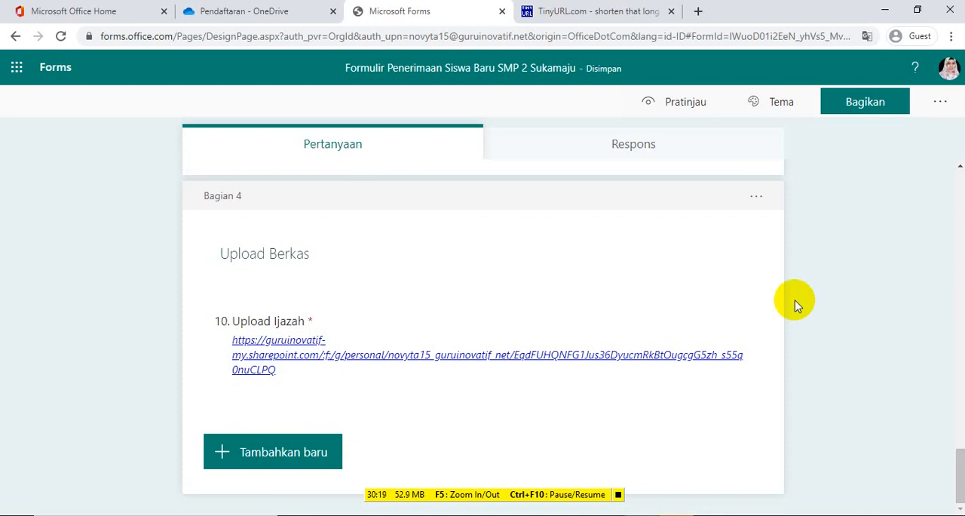
Apply the illustrated city street theme with the orange and white van to the form
{"action": "left_click", "coordinate": [770, 110]}
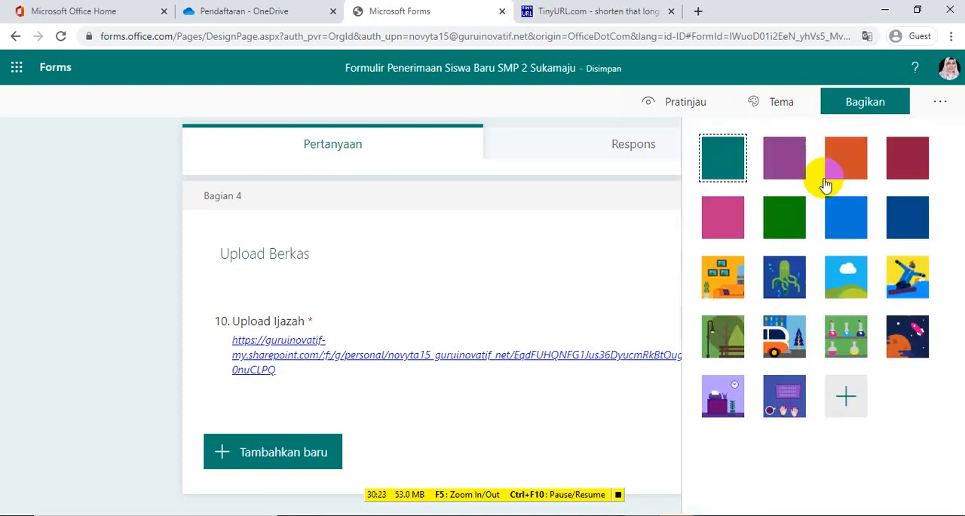
{"action": "left_click", "coordinate": [777, 339]}
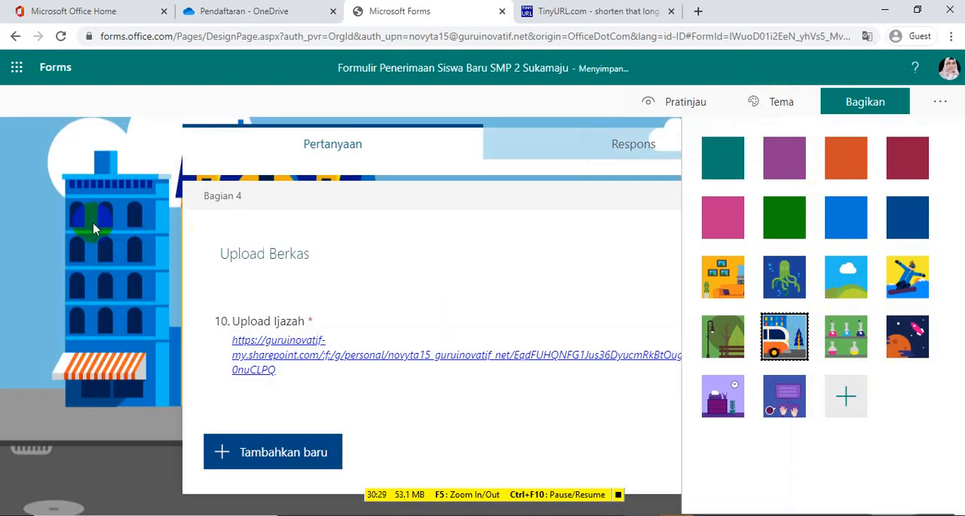
{"action": "left_click", "coordinate": [53, 222]}
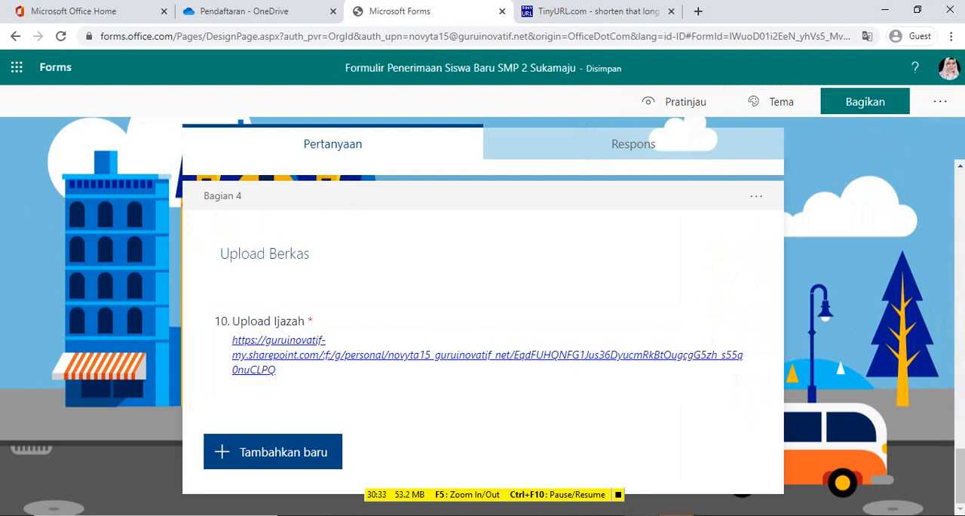
Set the form so that anyone with the link can respond (Siapa pun yang memiliki tautan dapat merespons)
{"action": "left_click", "coordinate": [939, 101]}
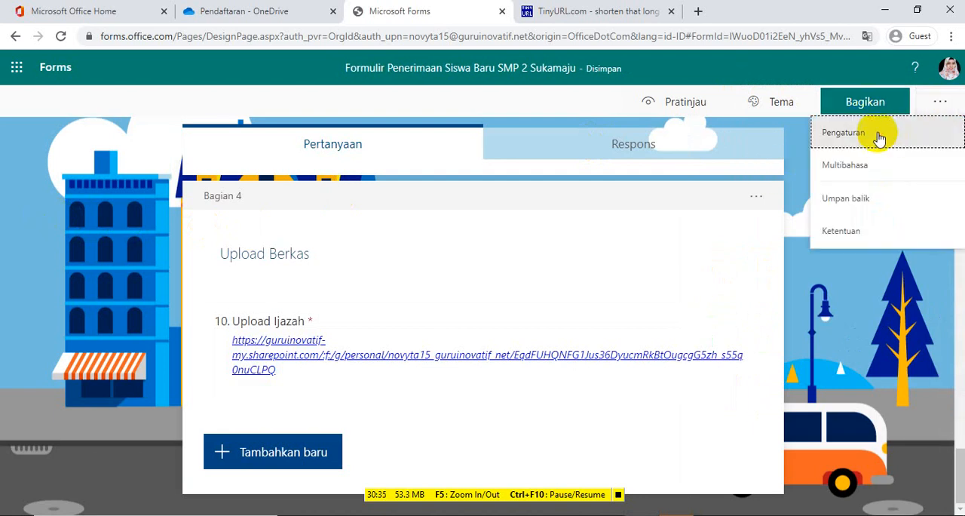
{"action": "left_click", "coordinate": [879, 138]}
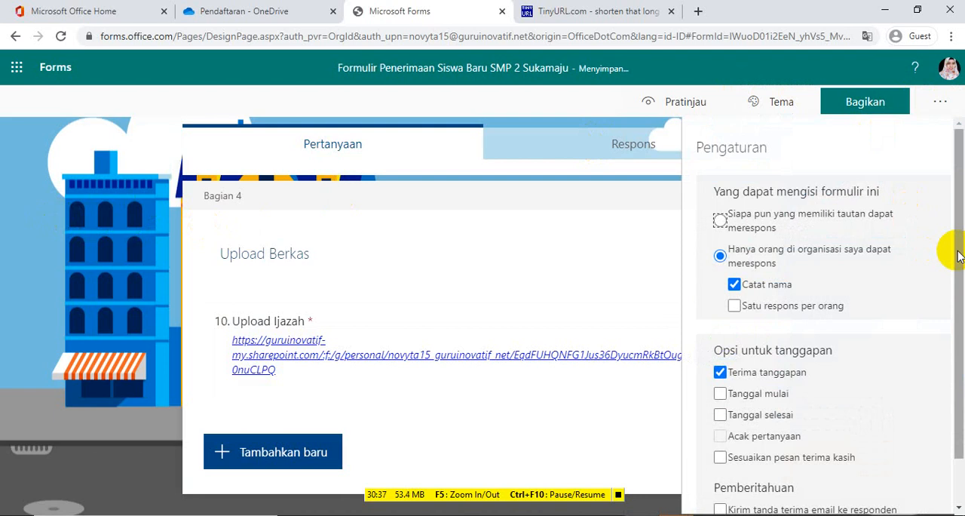
{"action": "left_click_drag", "start_coordinate": [957, 252], "coordinate": [957, 272]}
{"action": "scroll", "coordinate": [946, 267], "scroll_direction": "up", "scroll_amount": 1}
{"action": "scroll", "coordinate": [950, 244], "scroll_direction": "down", "scroll_amount": 2}
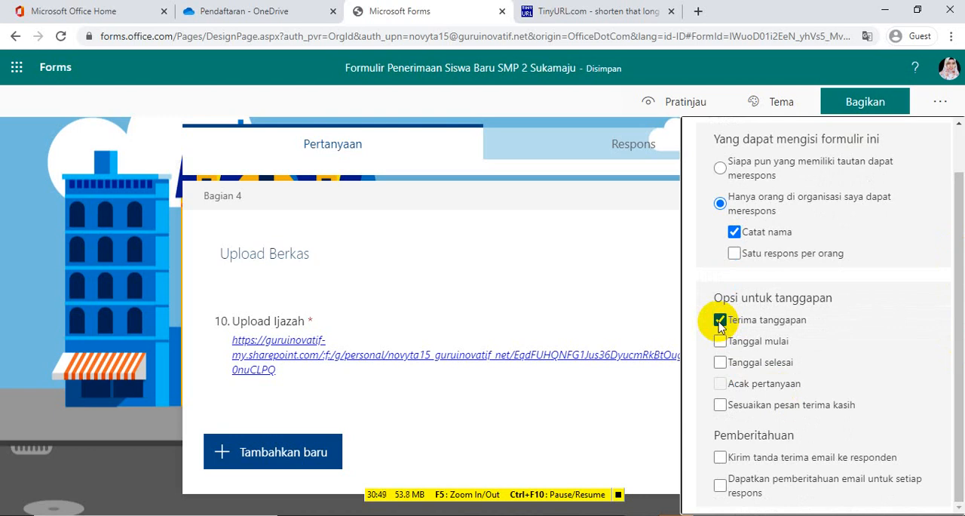
{"action": "left_click", "coordinate": [721, 168]}
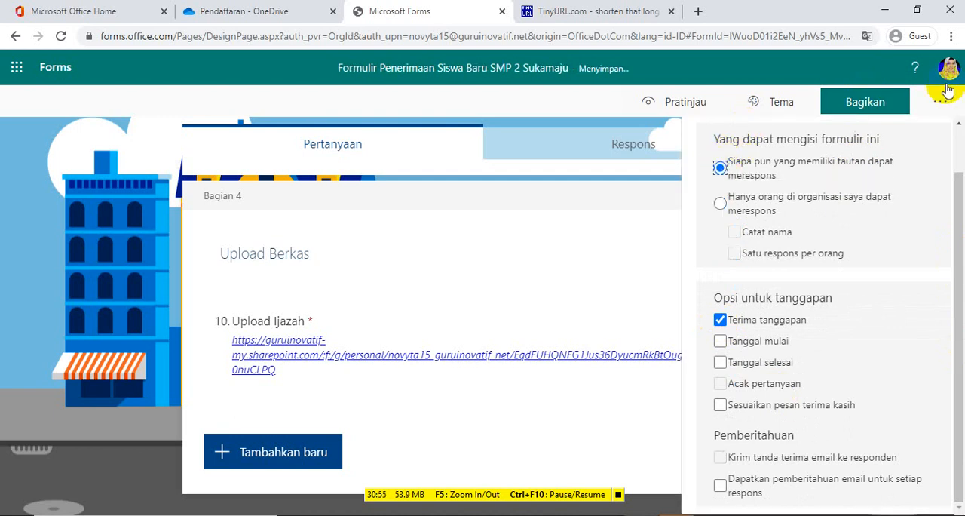
Copy the form's response link with sharing kept open to anyone who has the link
{"action": "left_click", "coordinate": [861, 110]}
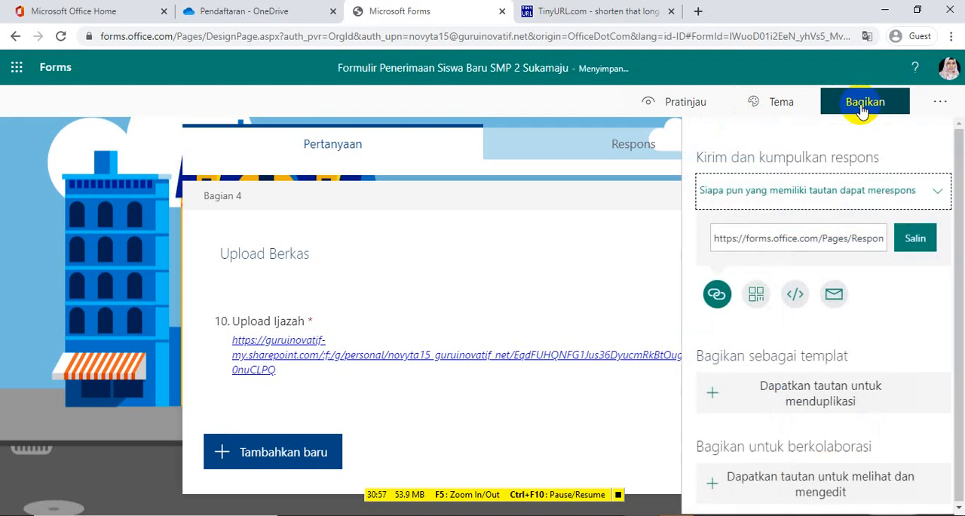
{"action": "left_click", "coordinate": [942, 191]}
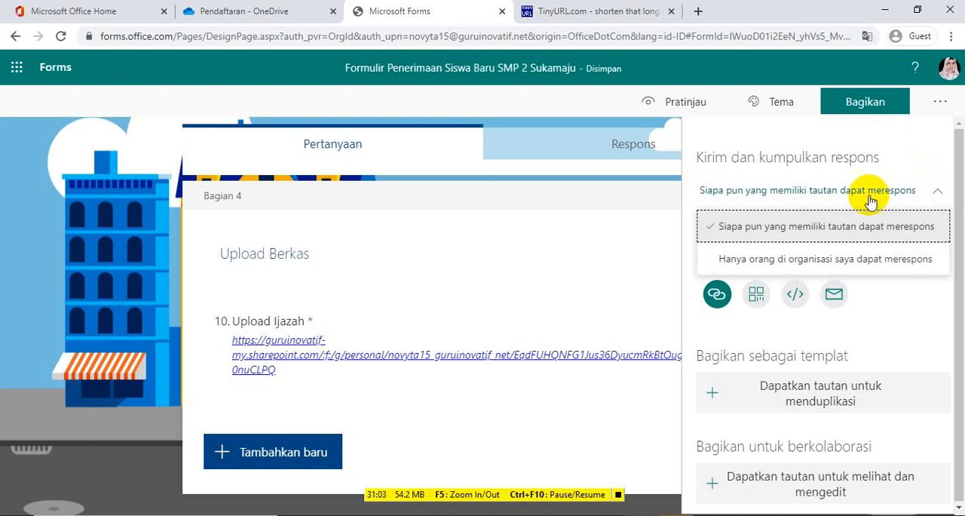
{"action": "left_click", "coordinate": [792, 224]}
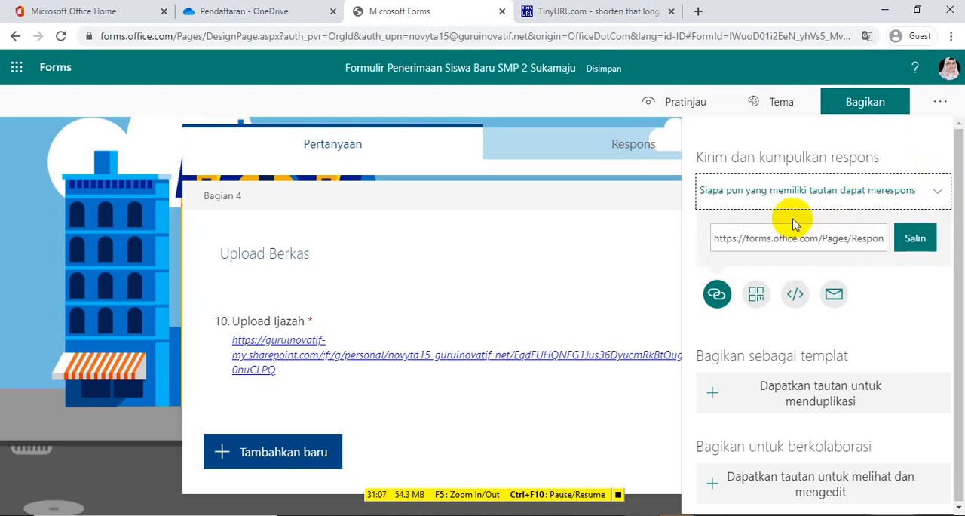
{"action": "left_click", "coordinate": [928, 240]}
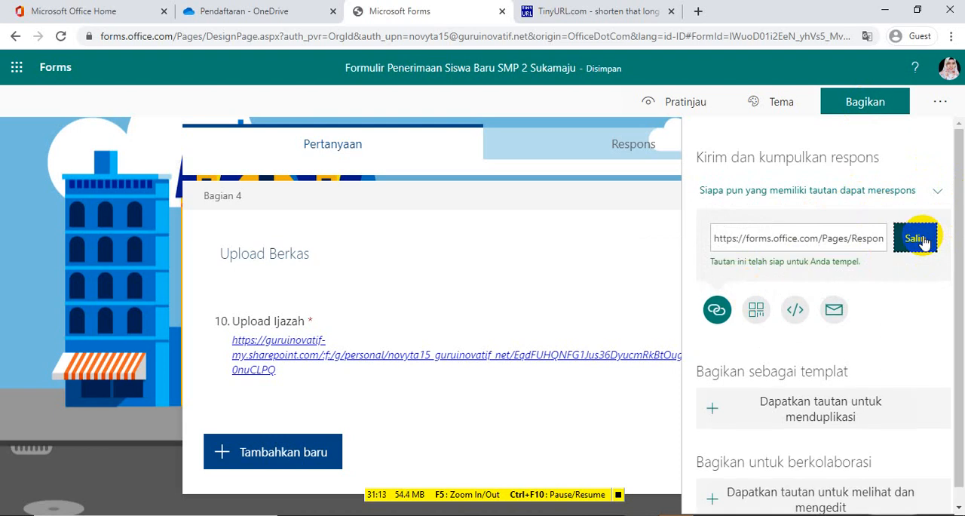
Create a TinyURL for the copied form link with the custom alias formulirPPDBsmpsukamaju
{"action": "left_click", "coordinate": [585, 11]}
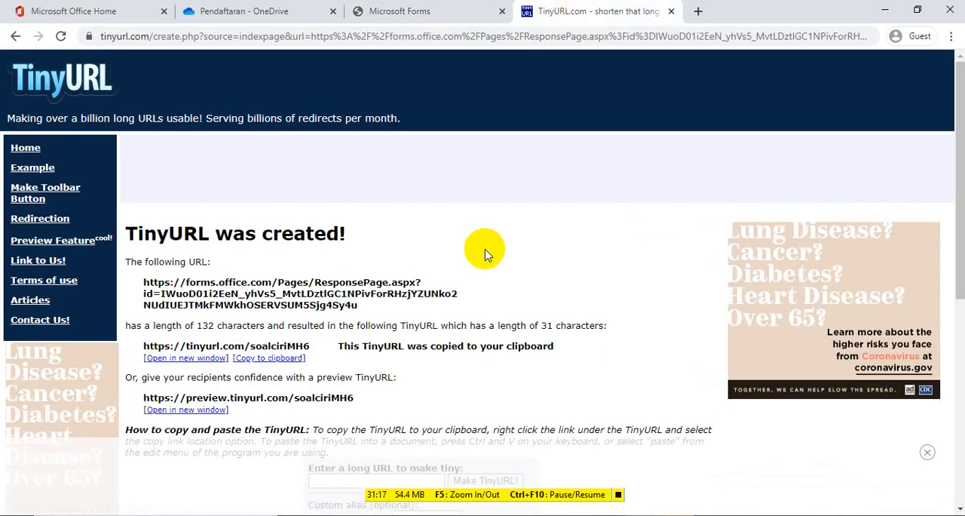
{"action": "left_click_drag", "start_coordinate": [959, 224], "coordinate": [959, 311]}
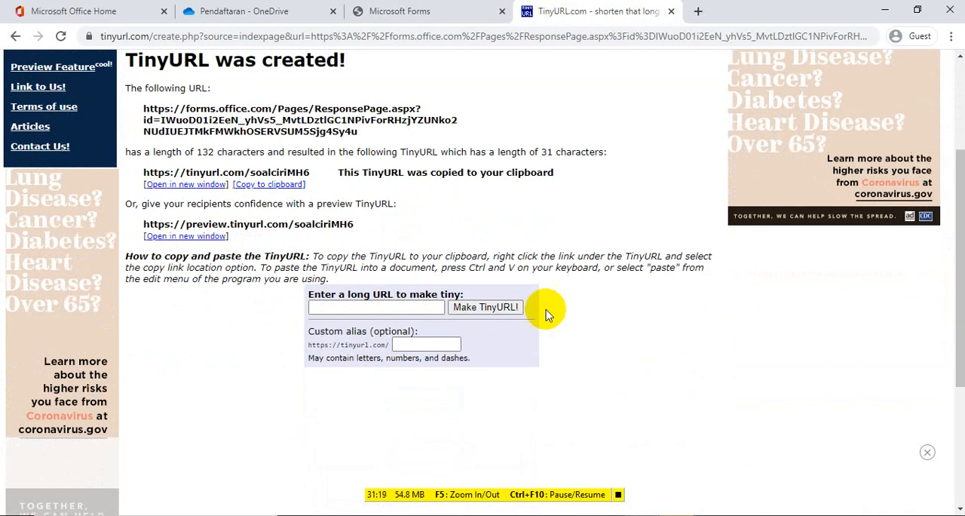
{"action": "left_click", "coordinate": [428, 306]}
{"action": "key", "text": "ctrl+v"}
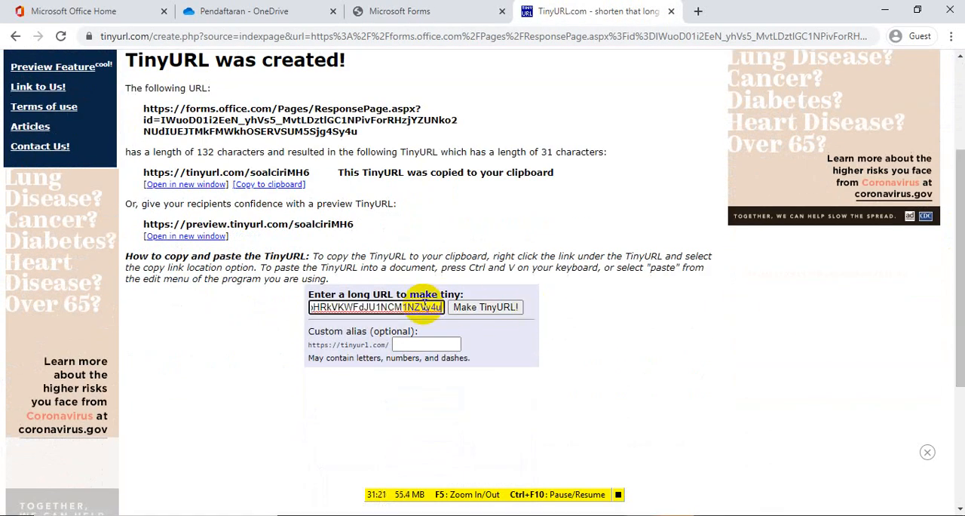
{"action": "left_click", "coordinate": [448, 344]}
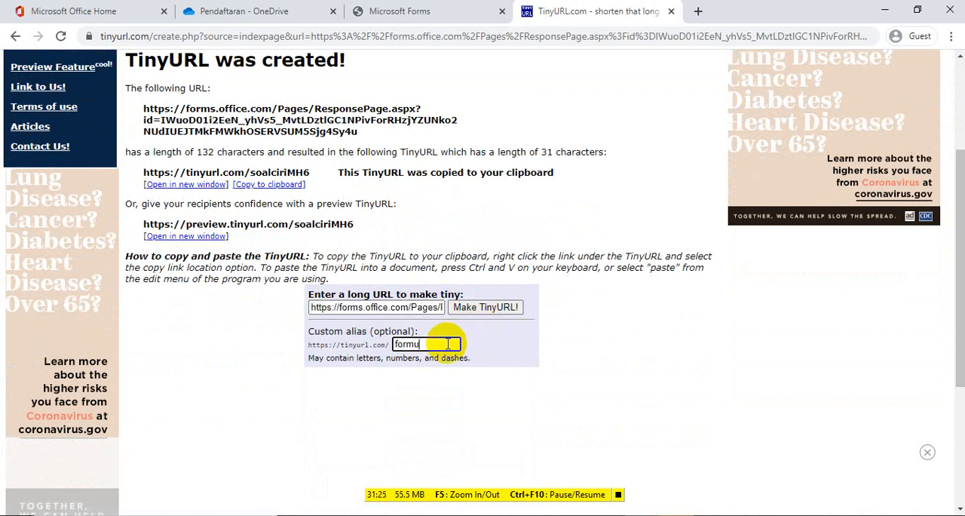
{"action": "type", "text": "formulirPPDB"}
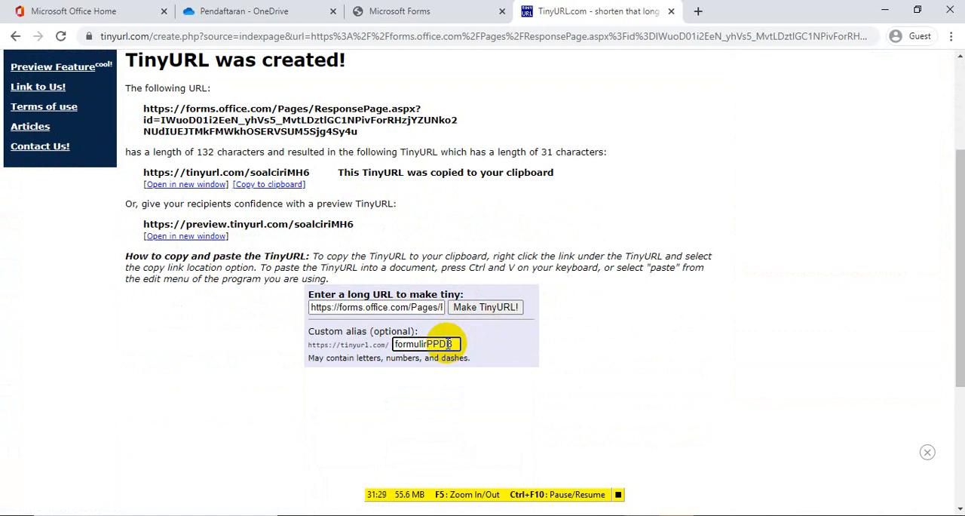
{"action": "type", "text": "smp"}
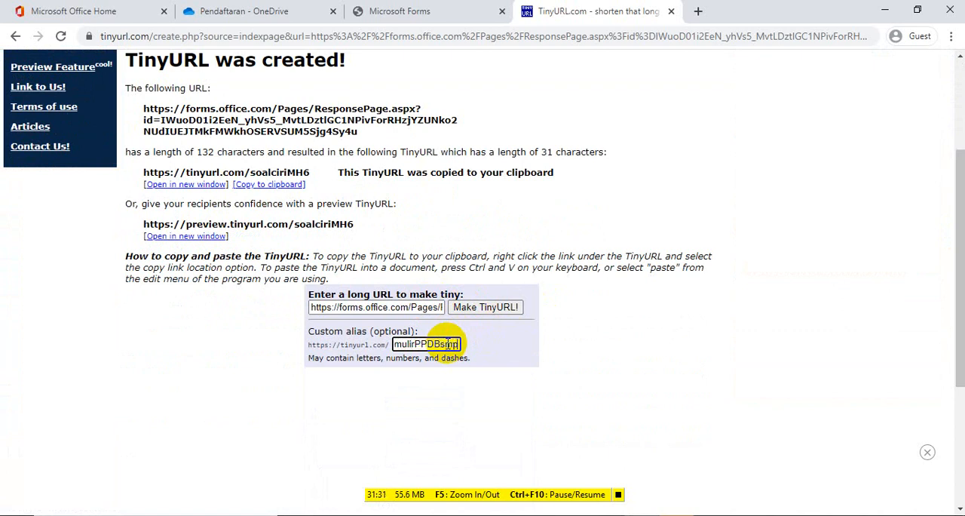
{"action": "type", "text": "sukamaju"}
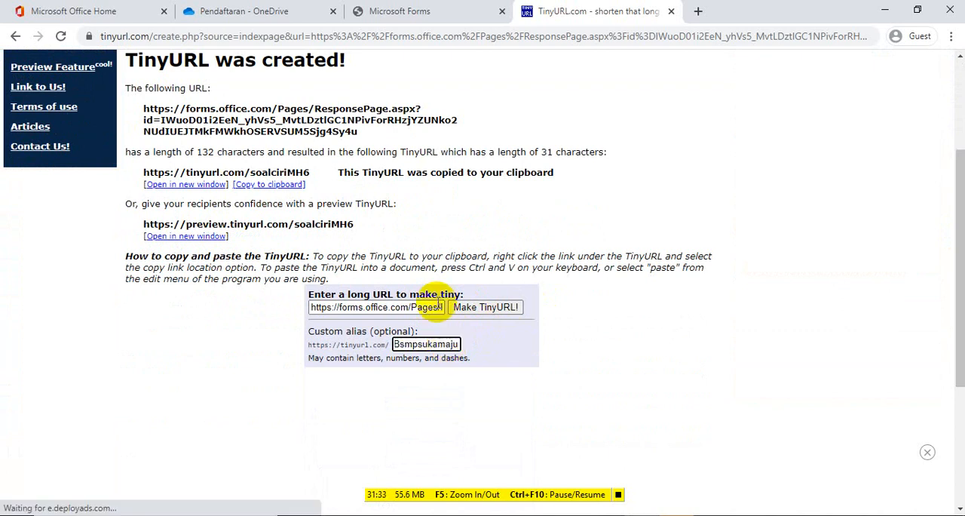
{"action": "left_click", "coordinate": [470, 308]}
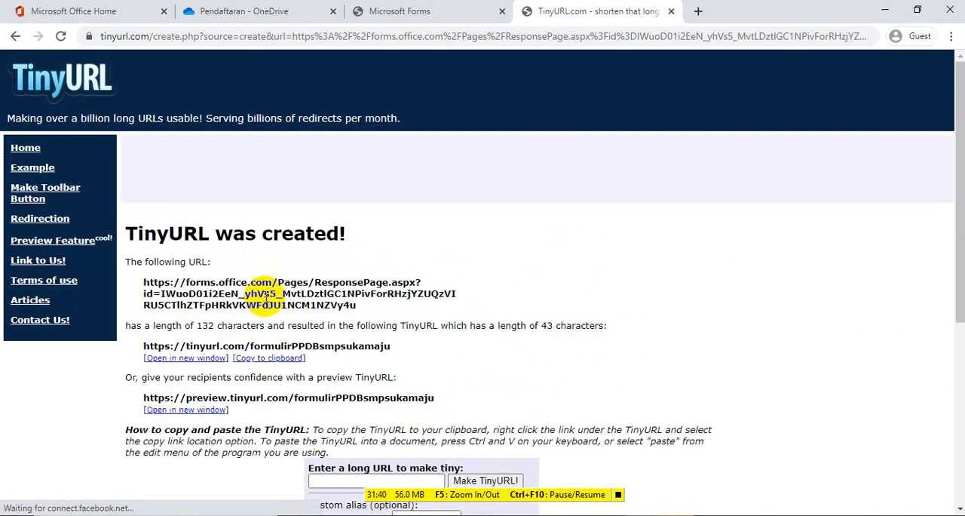
Copy the new TinyURL onto a new line in the Notepad note, and open the short link in a new window
{"action": "left_click", "coordinate": [268, 357]}
{"action": "key", "text": "alt+Tab"}
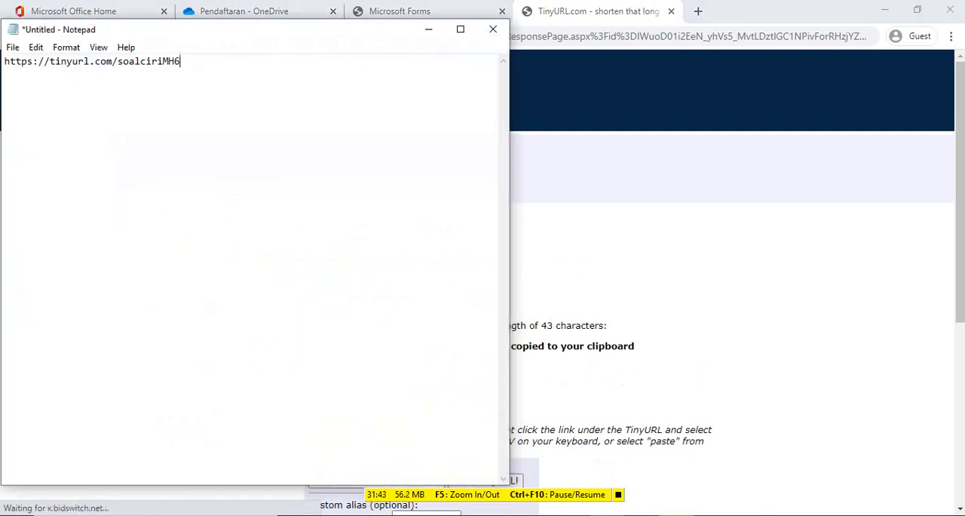
{"action": "key", "text": "Return"}
{"action": "key", "text": "ctrl+v"}
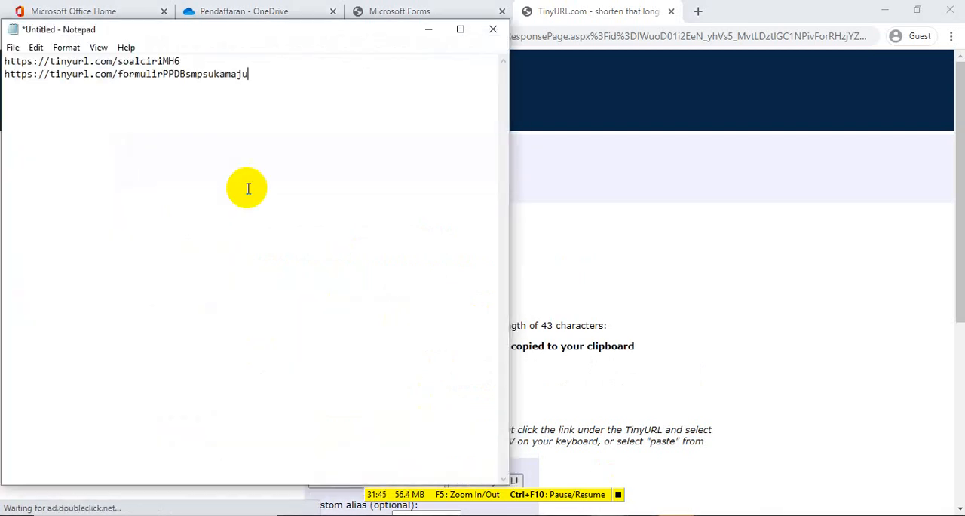
{"action": "left_click", "coordinate": [433, 36]}
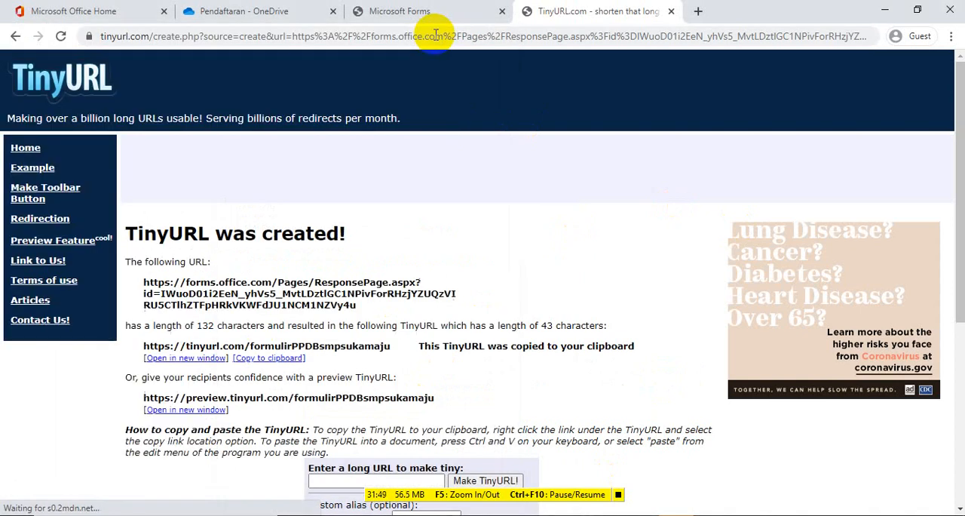
{"action": "left_click", "coordinate": [174, 358]}
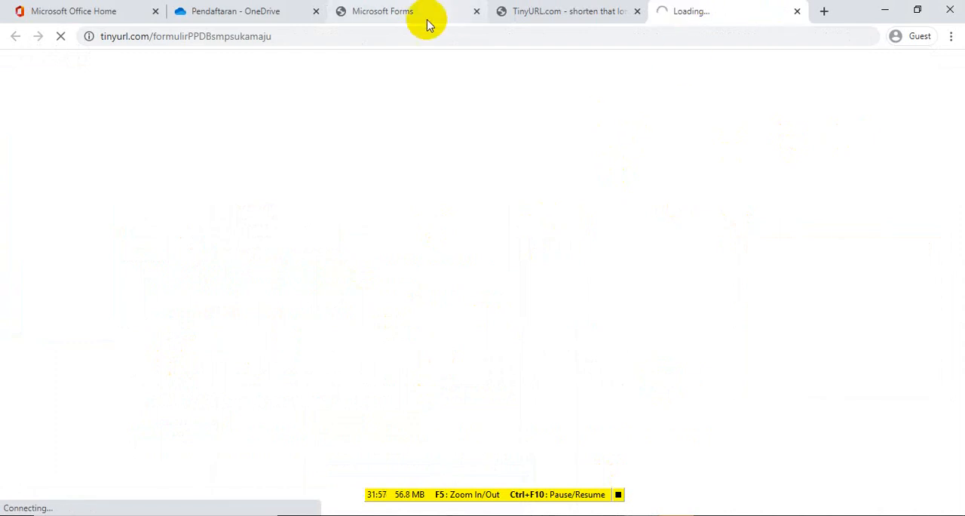
Preview the registration form in Microsoft Forms in the mobile (Seluler) and computer (Komputer) layouts
{"action": "left_click", "coordinate": [384, 9]}
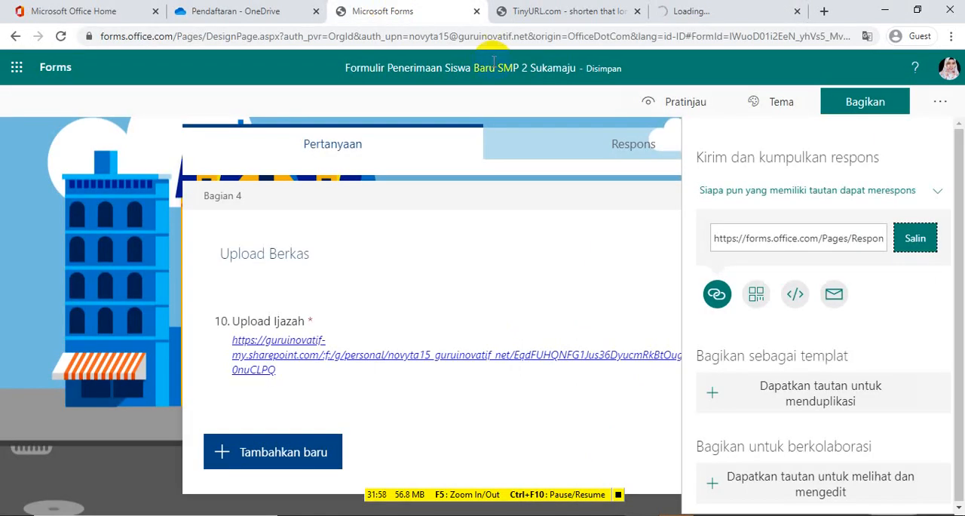
{"action": "left_click", "coordinate": [693, 112]}
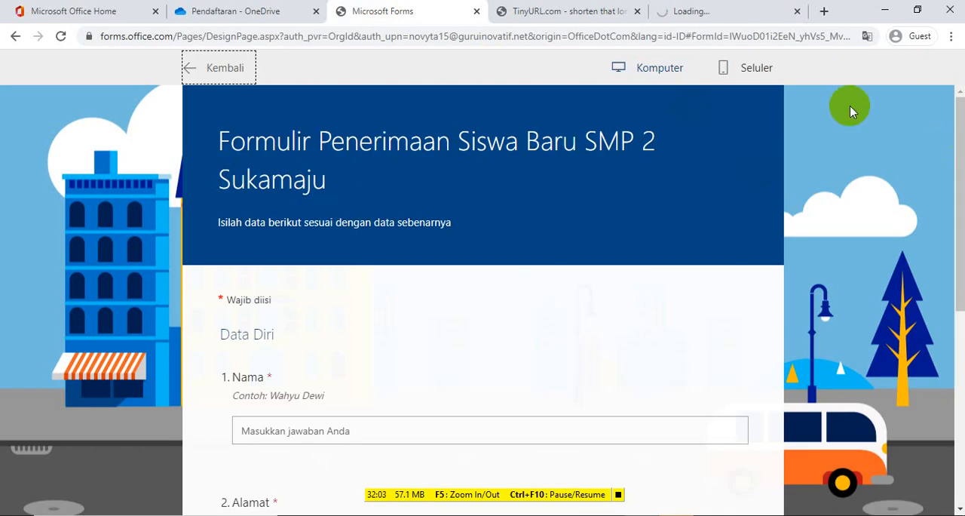
{"action": "left_click", "coordinate": [739, 69]}
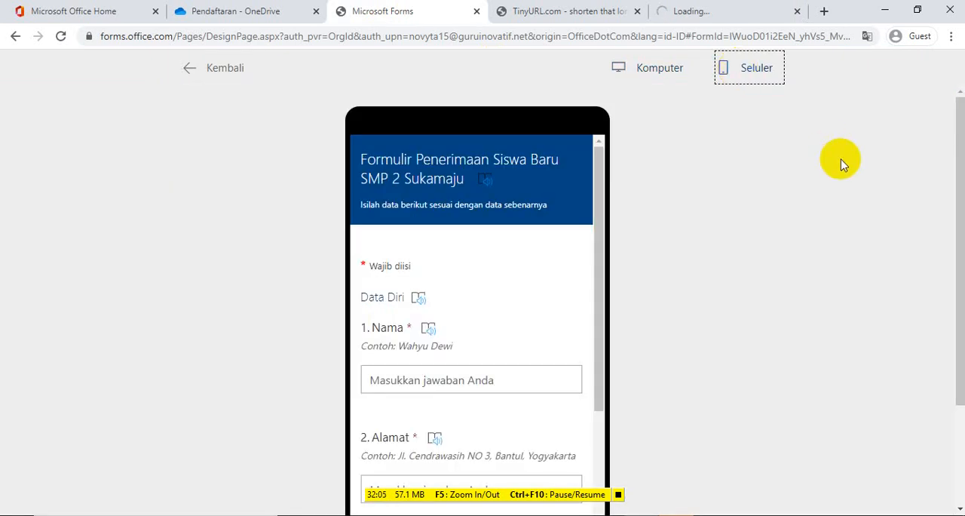
{"action": "left_click", "coordinate": [655, 75]}
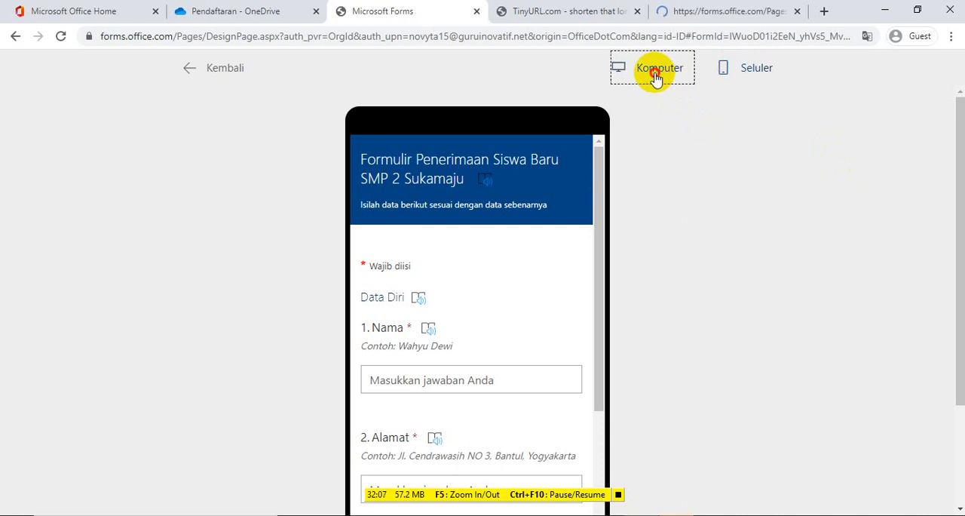
In the form opened from the short link, enter the applicant's name and address, set Usia to 12 tahun, and continue to the Nilai section
{"action": "left_click", "coordinate": [717, 9]}
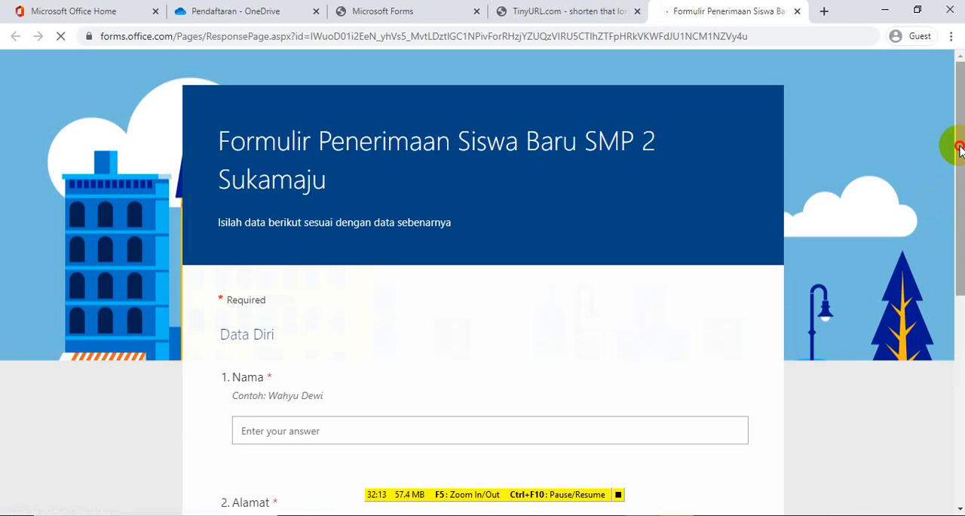
{"action": "scroll", "coordinate": [956, 145], "scroll_direction": "down", "scroll_amount": 2}
{"action": "left_click", "coordinate": [422, 307]}
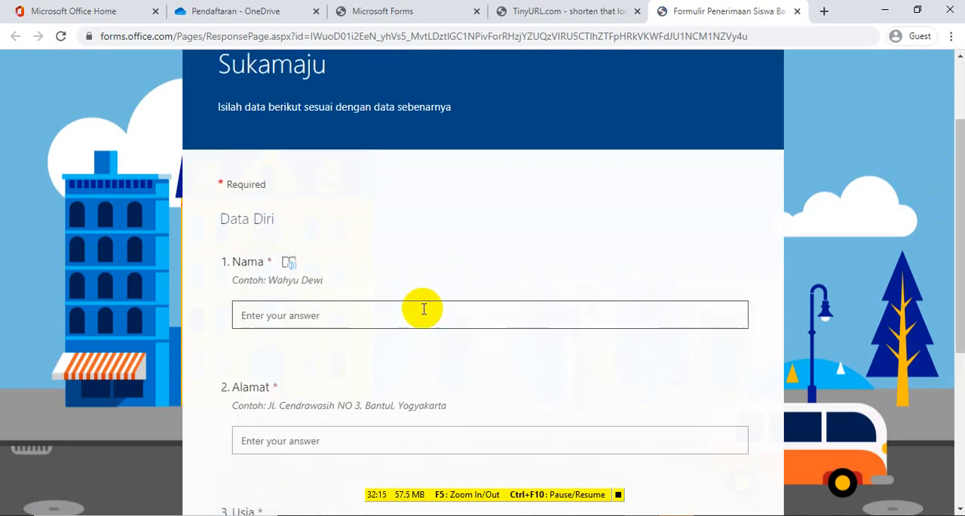
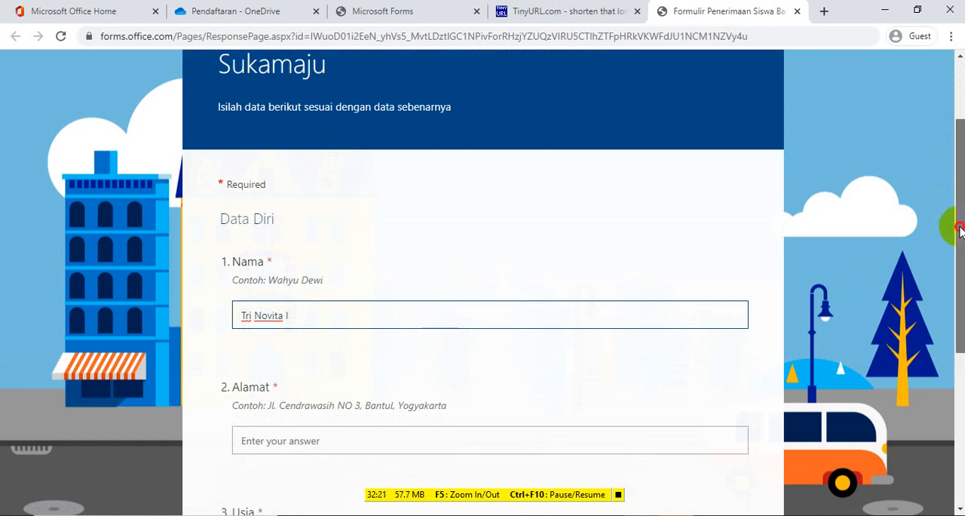
{"action": "left_click_drag", "start_coordinate": [961, 231], "coordinate": [961, 315]}
{"action": "left_click", "coordinate": [646, 269]}
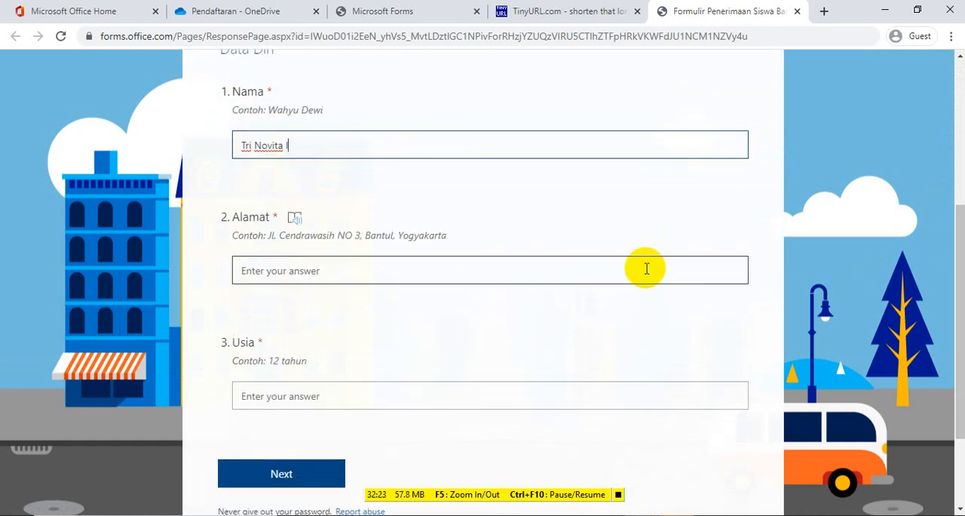
{"action": "type", "text": "Bantul Yogyakarta"}
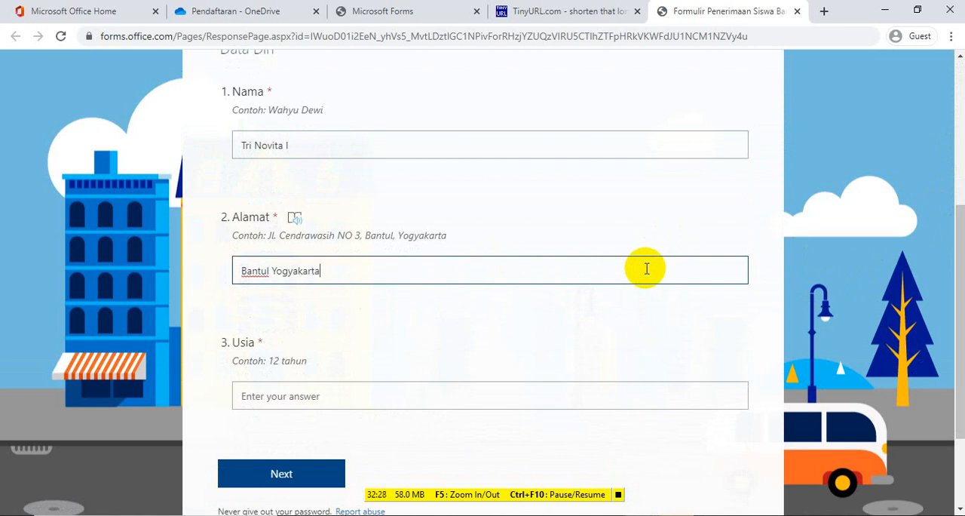
{"action": "left_click", "coordinate": [540, 404]}
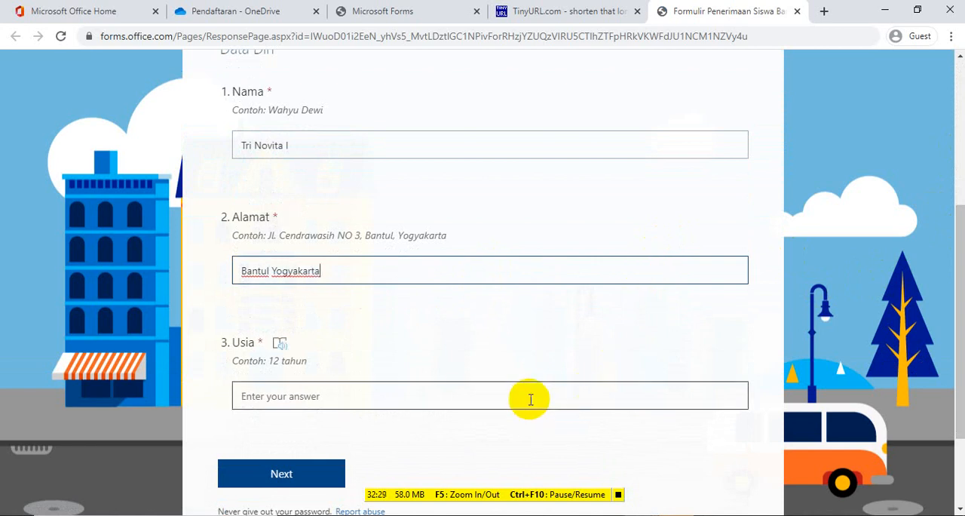
{"action": "type", "text": "12"}
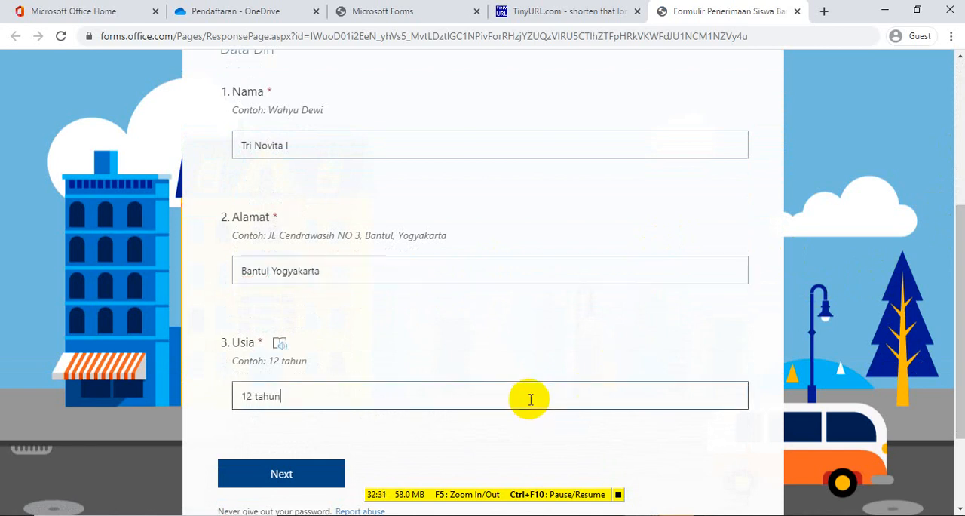
{"action": "type", "text": " tahun"}
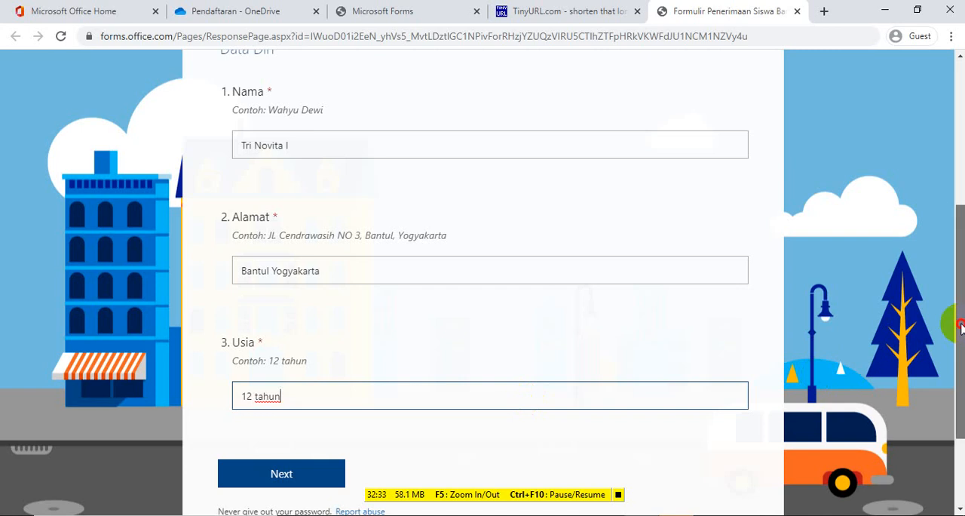
{"action": "scroll", "coordinate": [947, 334], "scroll_direction": "down", "scroll_amount": 1}
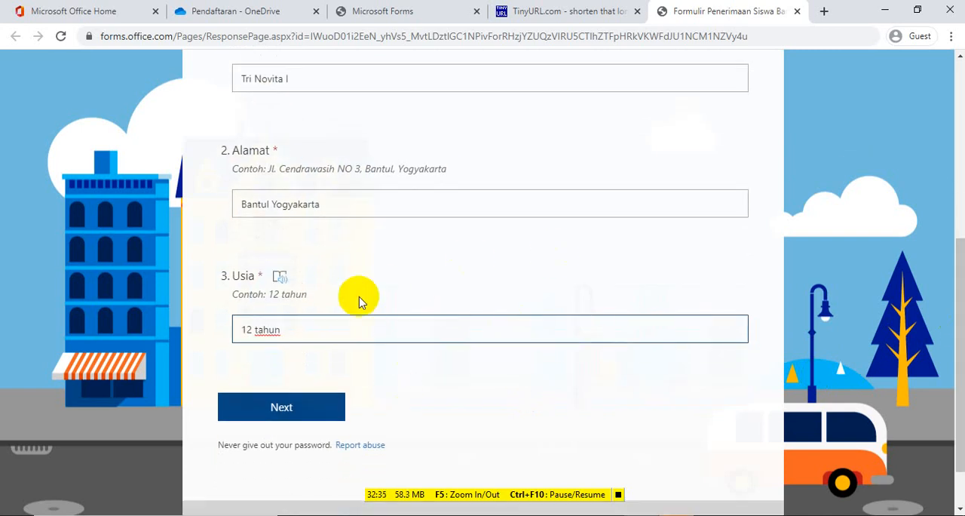
{"action": "left_click", "coordinate": [277, 405]}
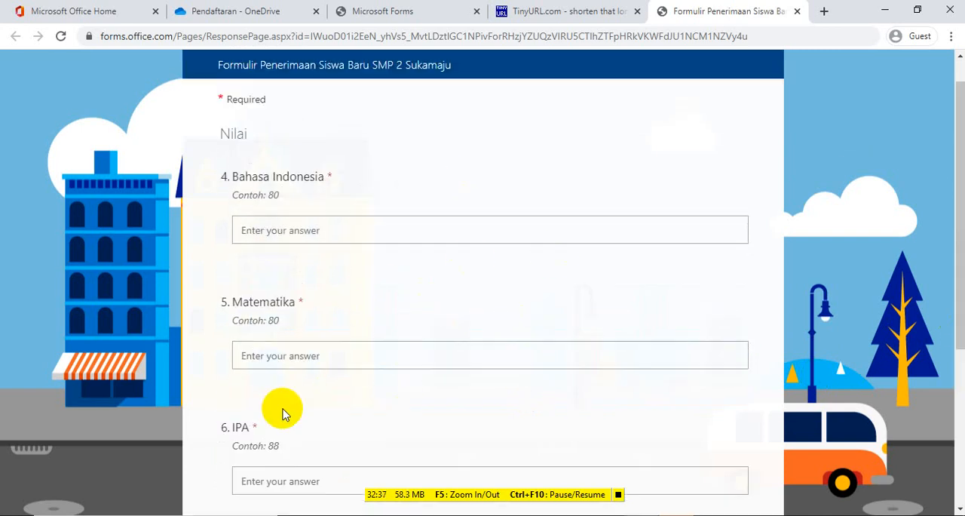
Enter the grades Bahasa Indonesia 80, Matematika 90 and IPA 90, and continue to the Hobi section
{"action": "type", "text": "80"}
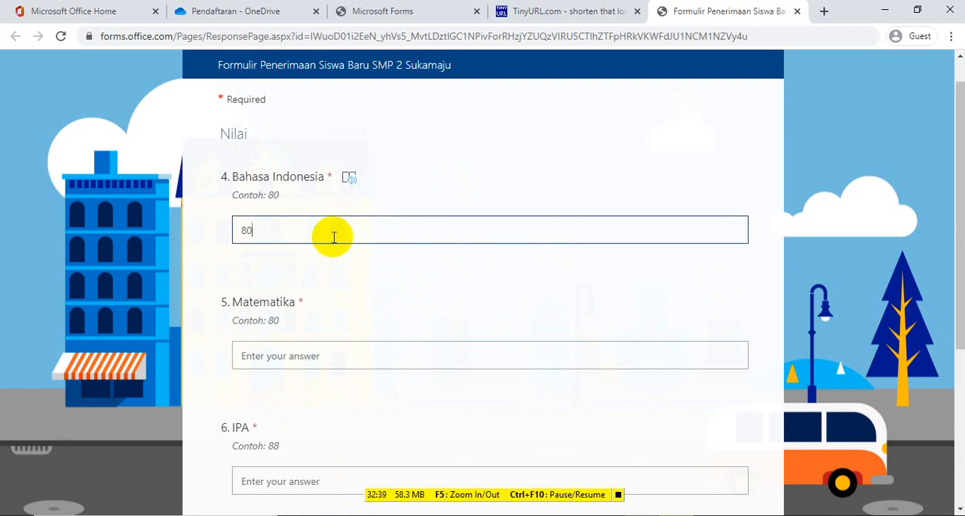
{"action": "left_click", "coordinate": [297, 354]}
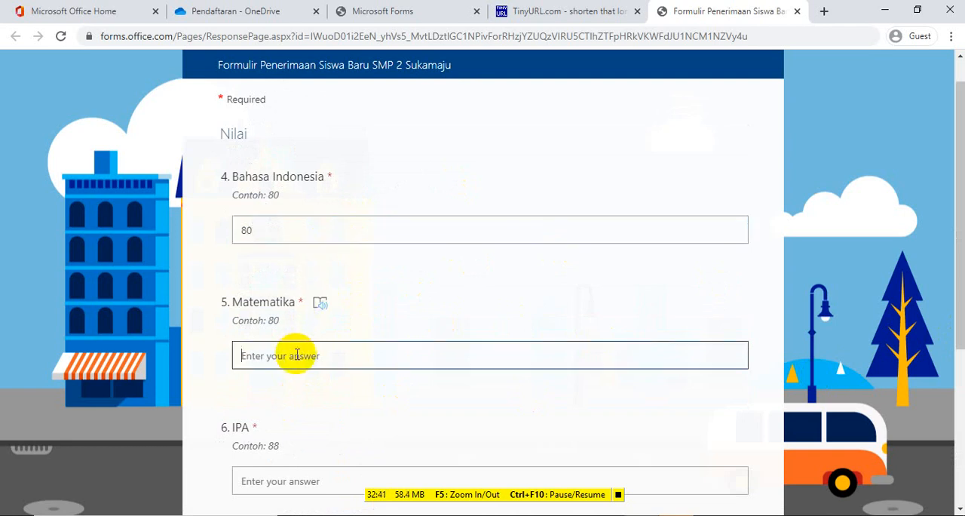
{"action": "type", "text": "90"}
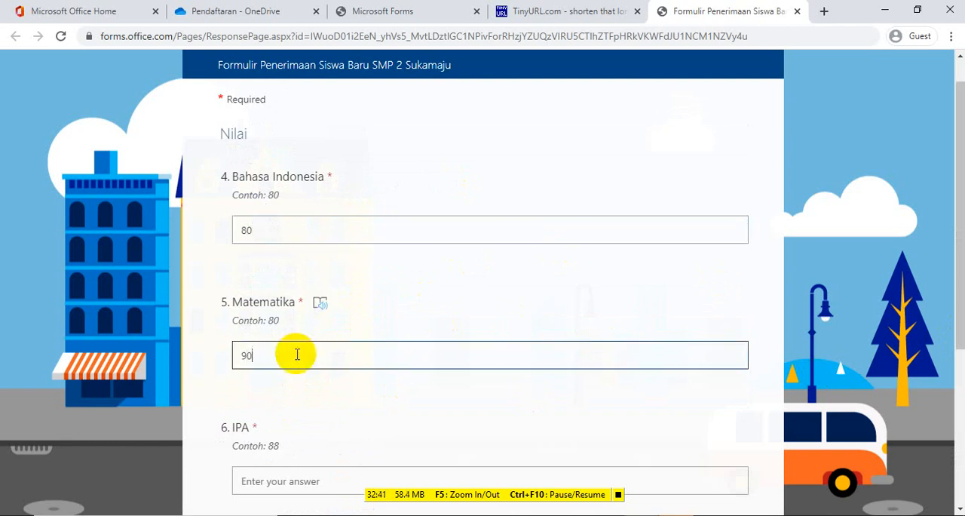
{"action": "left_click", "coordinate": [288, 472]}
{"action": "type", "text": "90"}
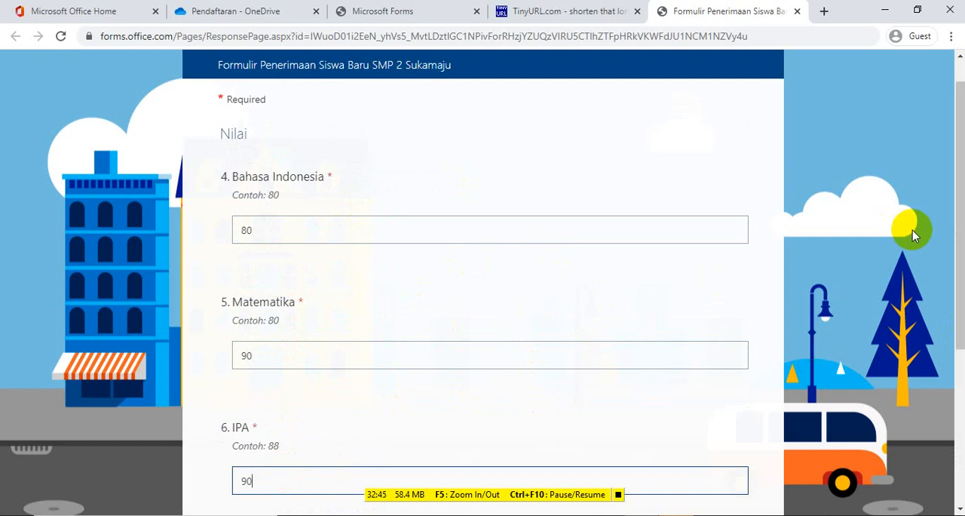
{"action": "left_click_drag", "start_coordinate": [959, 219], "coordinate": [959, 331]}
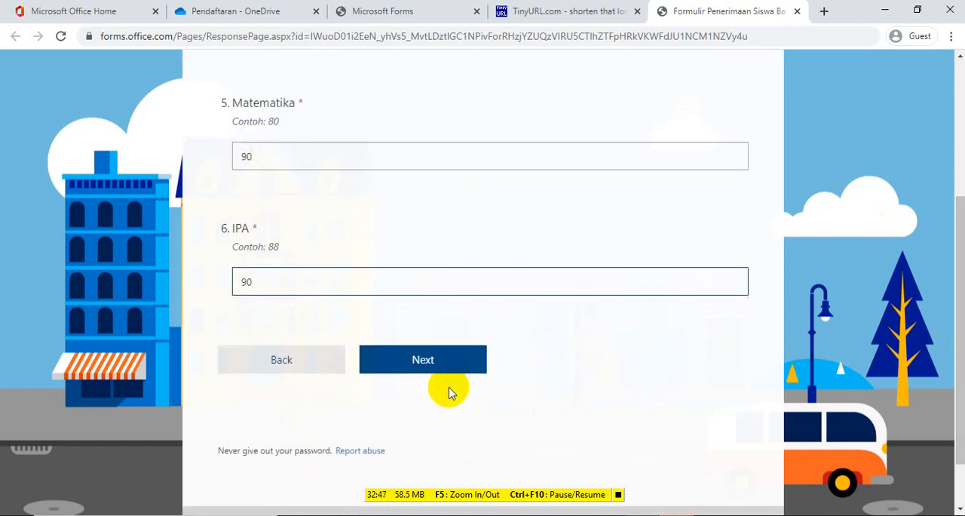
{"action": "left_click", "coordinate": [429, 361]}
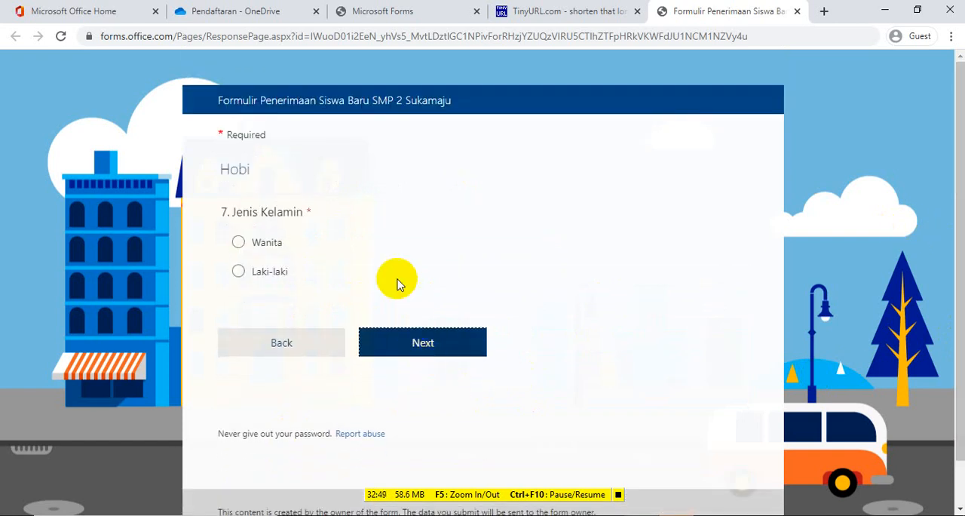
Test both Jenis Kelamin branches, settle on Wanita, answer Ya to the dancing question, and continue to Upload Berkas
{"action": "left_click", "coordinate": [238, 245]}
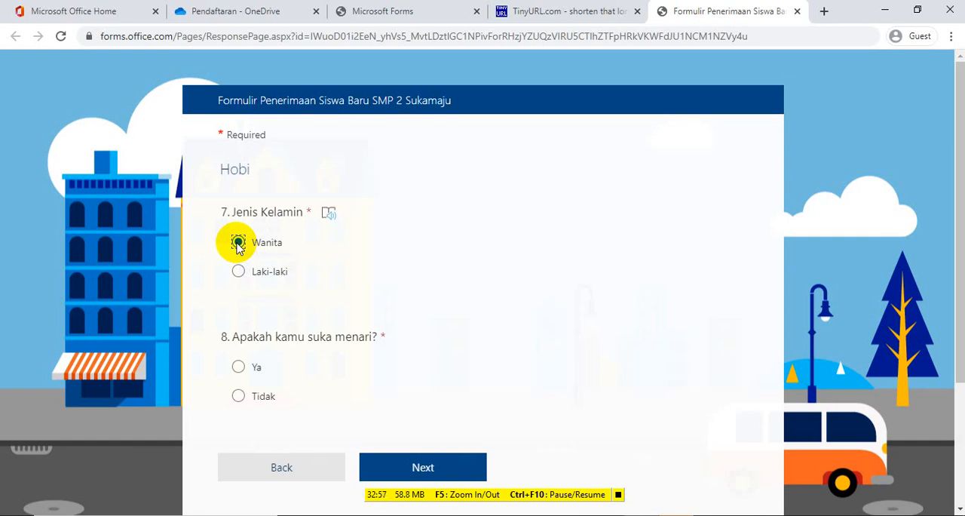
{"action": "left_click", "coordinate": [238, 273]}
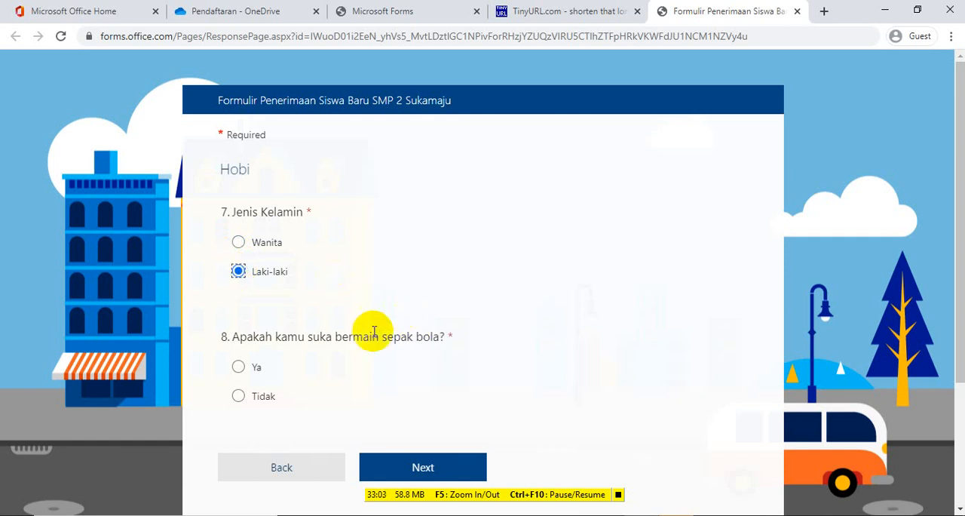
{"action": "left_click", "coordinate": [238, 242]}
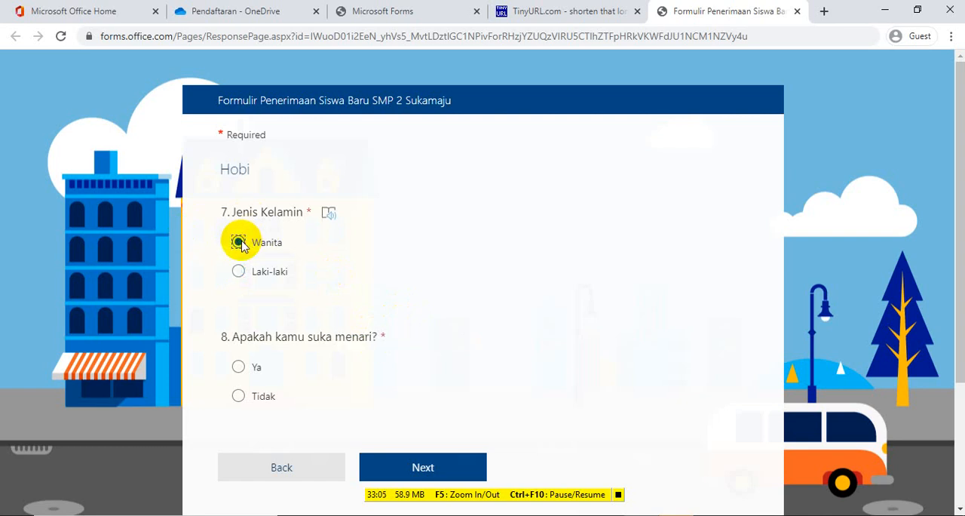
{"action": "left_click", "coordinate": [238, 367]}
{"action": "left_click", "coordinate": [419, 466]}
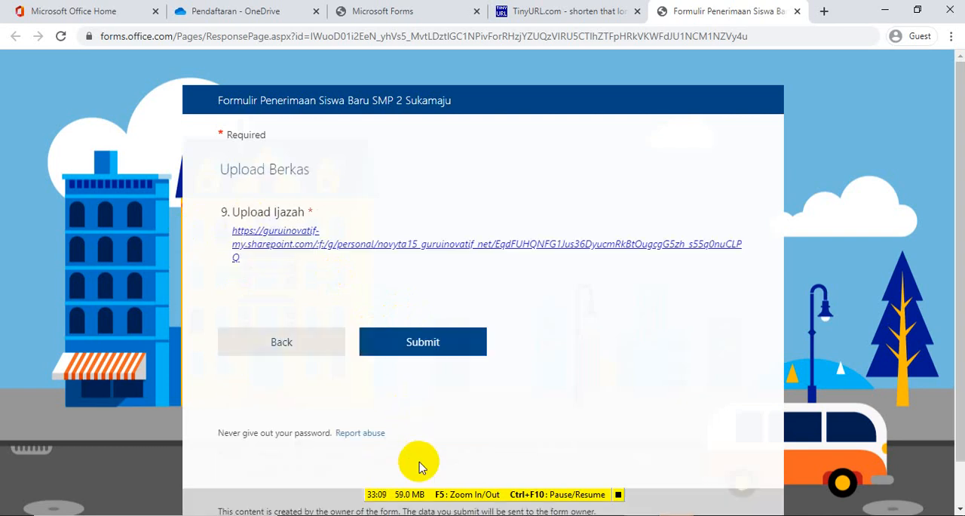
Open the OneDrive link under Upload Ijazah and reload the upload page
{"action": "left_click", "coordinate": [288, 243]}
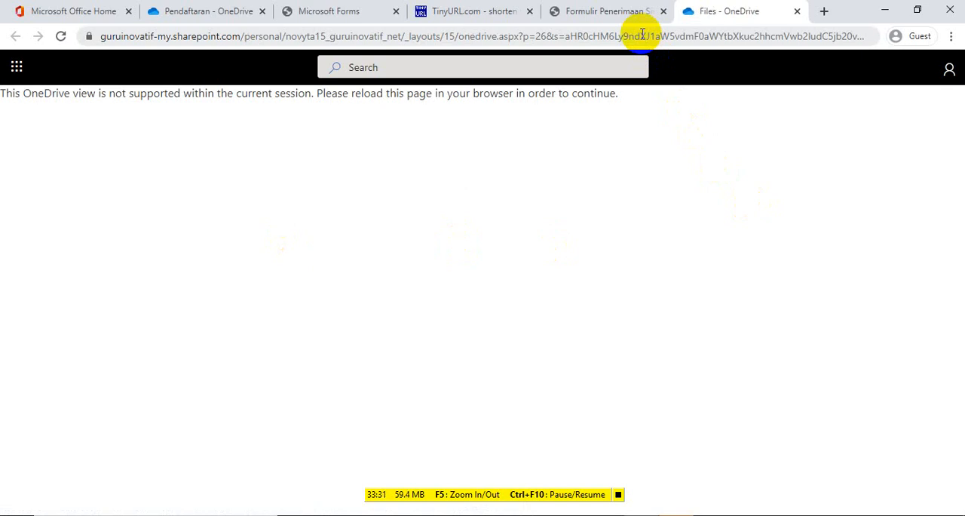
{"action": "left_click", "coordinate": [642, 35]}
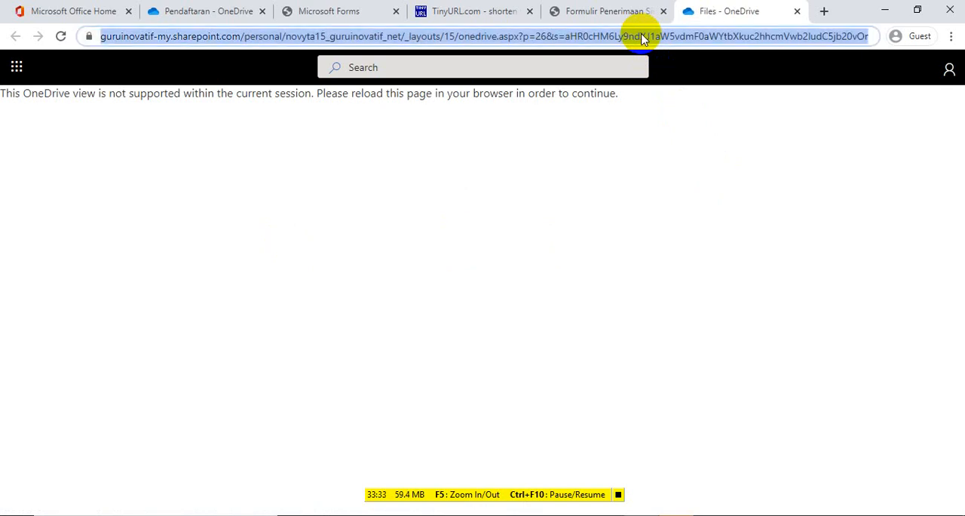
{"action": "key", "text": "Return"}
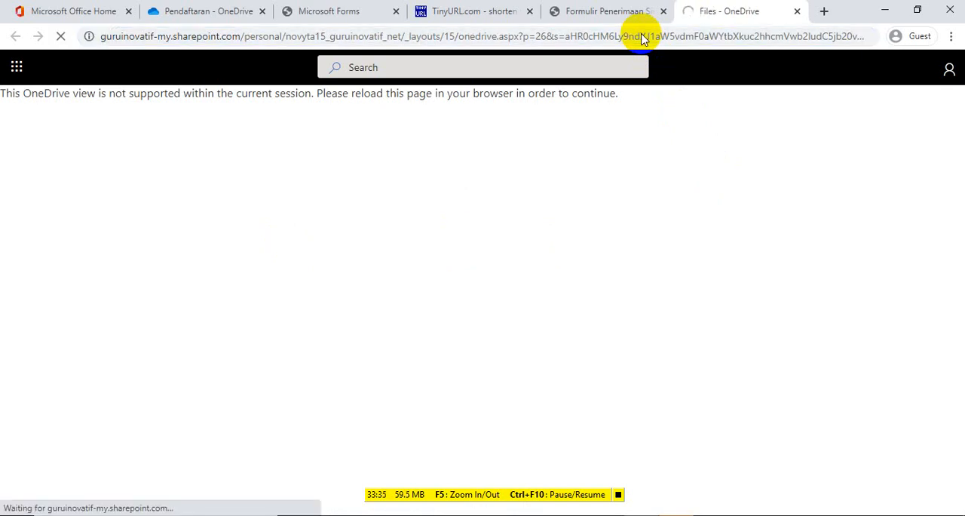
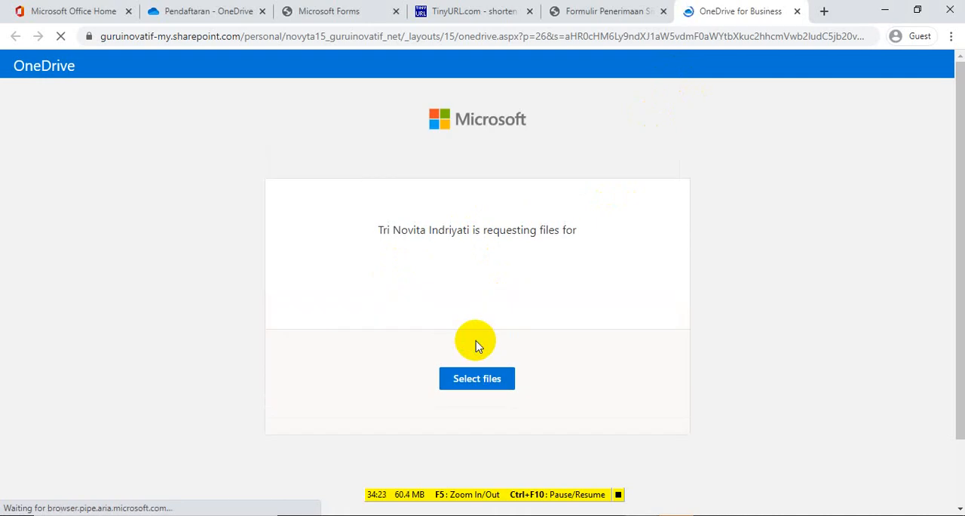
Select the picture download (6) on the OneDrive file request page and upload it
{"action": "left_click", "coordinate": [478, 375]}
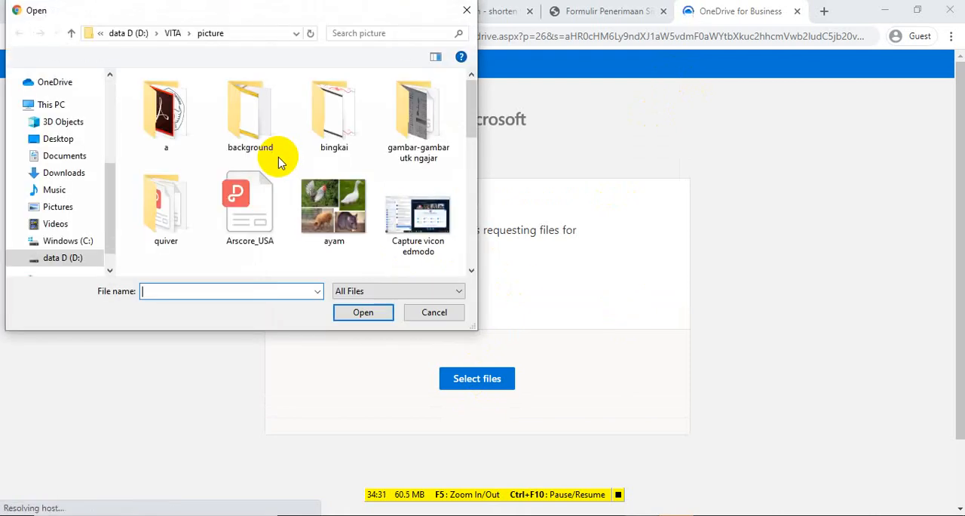
{"action": "left_click", "coordinate": [469, 257]}
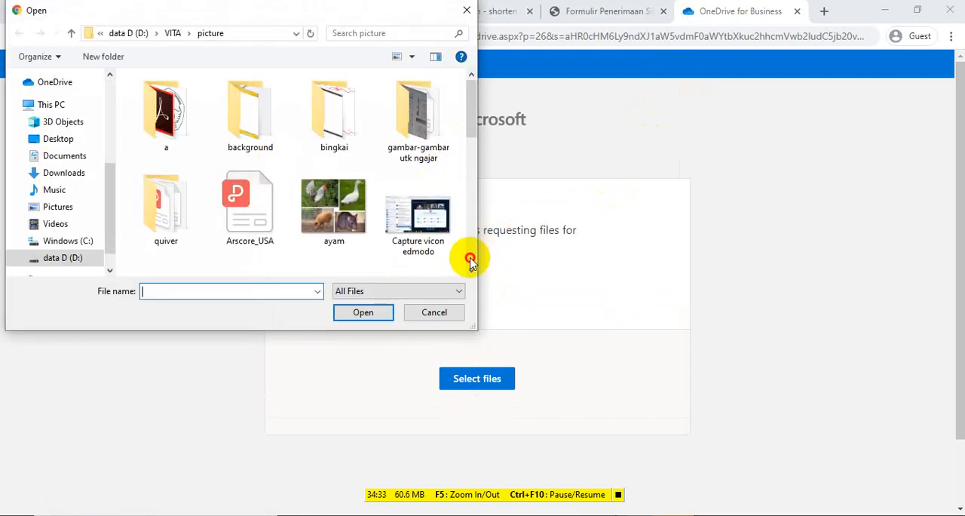
{"action": "left_click", "coordinate": [470, 258]}
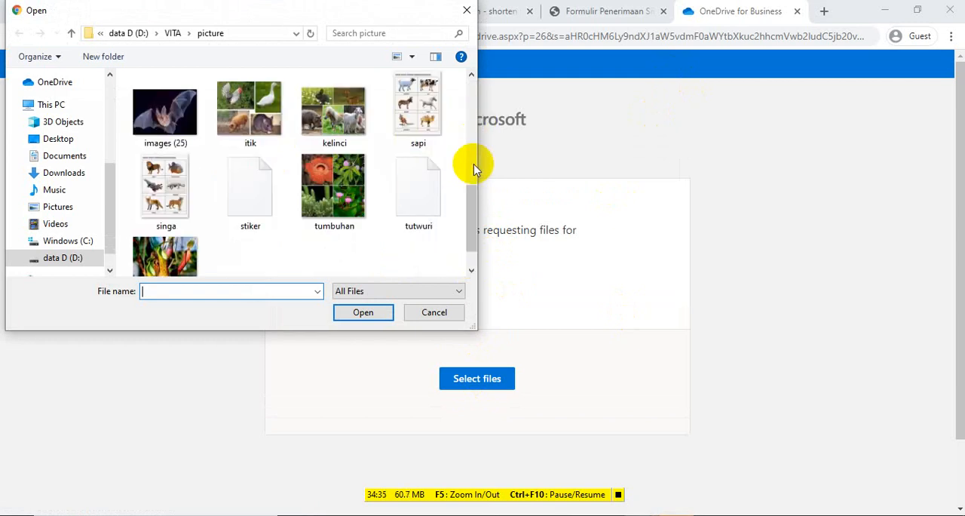
{"action": "left_click_drag", "start_coordinate": [472, 207], "coordinate": [482, 177]}
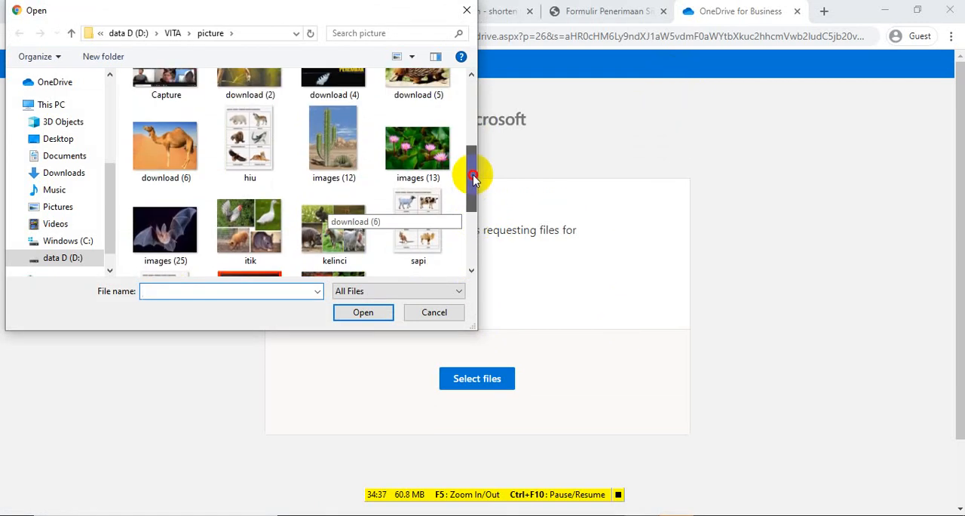
{"action": "left_click", "coordinate": [172, 151]}
{"action": "left_click", "coordinate": [360, 312]}
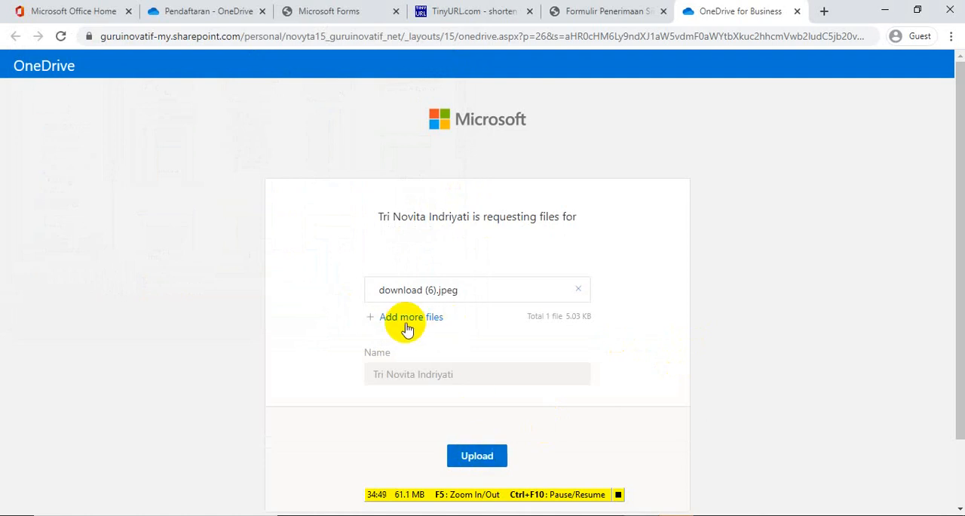
{"action": "left_click", "coordinate": [473, 456]}
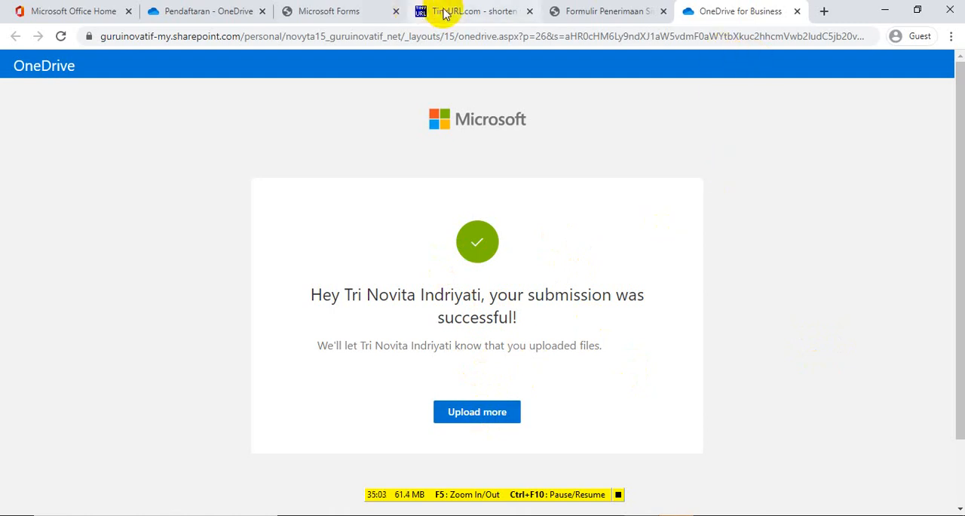
Try to submit the registration form, and compare the Upload Ijazah question with the OneDrive upload page
{"action": "left_click", "coordinate": [609, 12]}
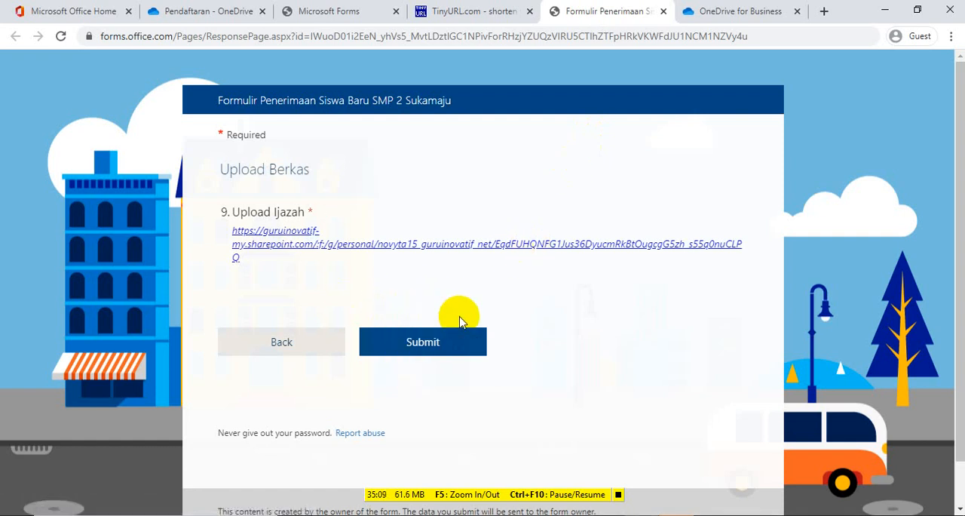
{"action": "left_click", "coordinate": [423, 344]}
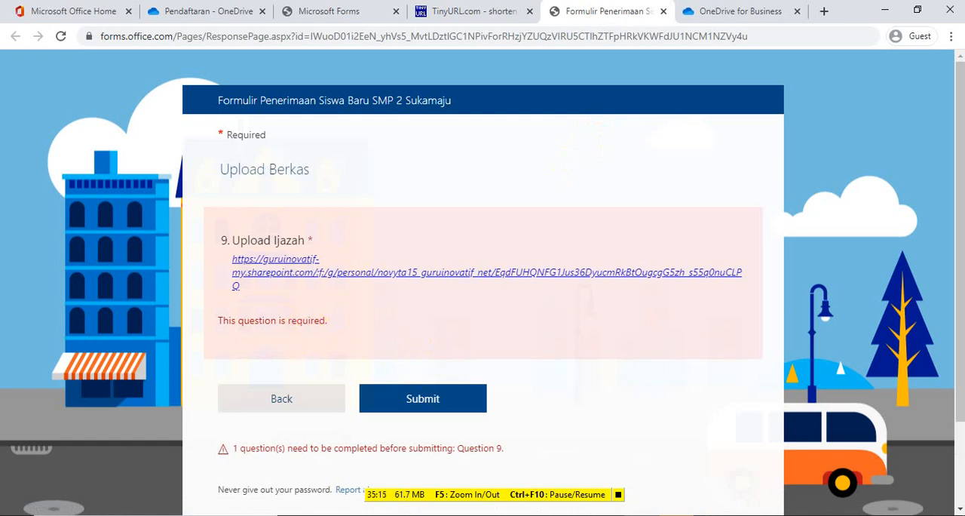
{"action": "left_click", "coordinate": [759, 11]}
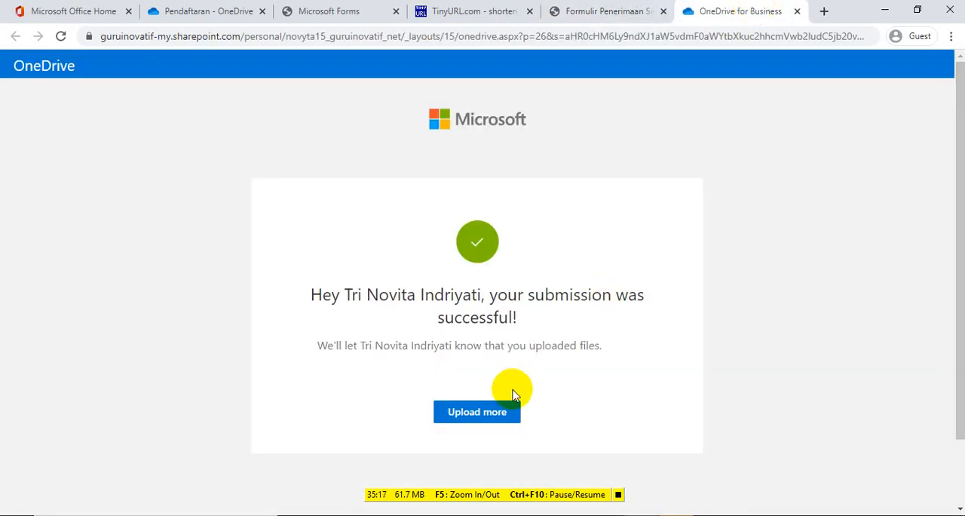
{"action": "scroll", "coordinate": [950, 226], "scroll_direction": "down", "scroll_amount": 2}
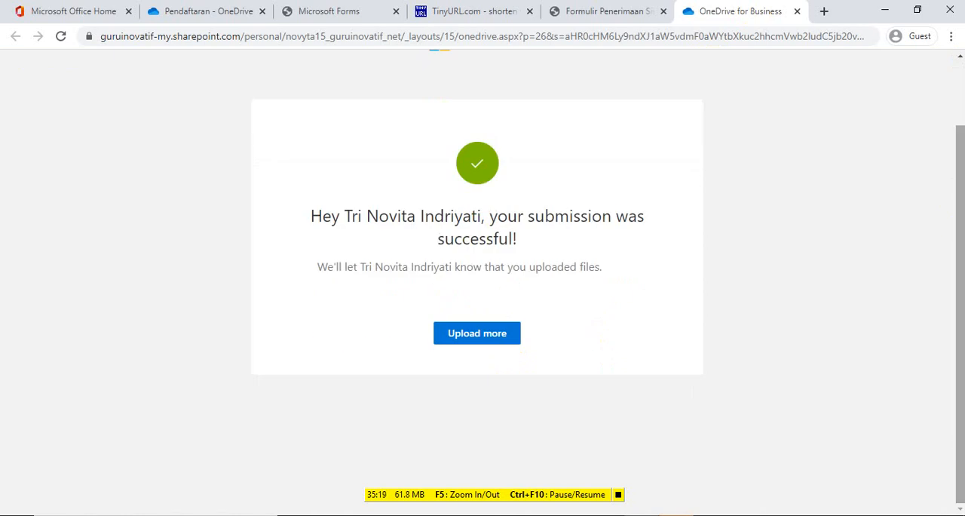
{"action": "left_click", "coordinate": [620, 11]}
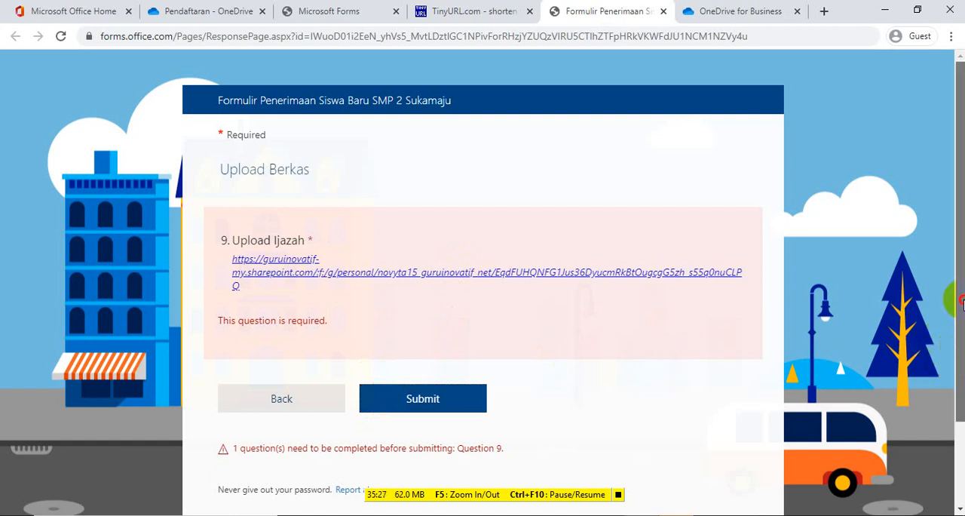
{"action": "left_click_drag", "start_coordinate": [961, 239], "coordinate": [959, 409]}
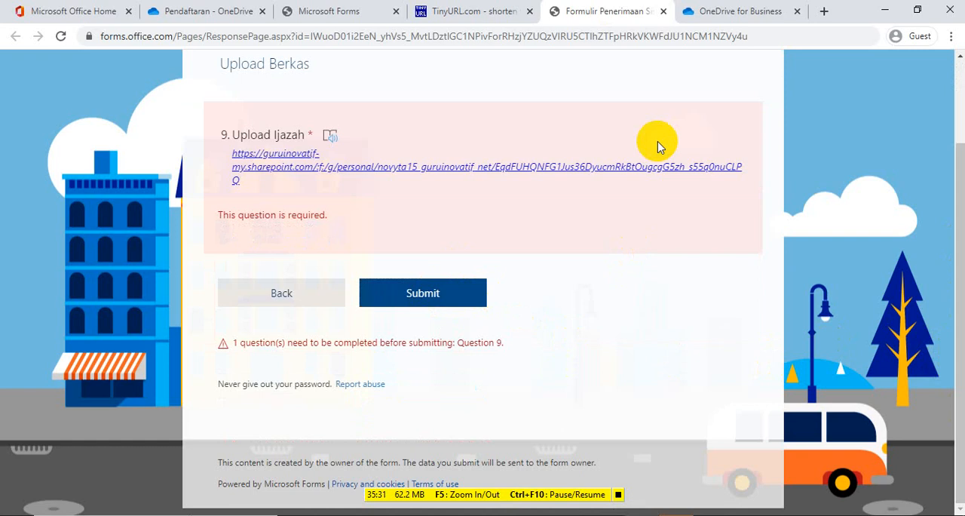
Start uploading the picture singa as an additional file on the OneDrive upload page
{"action": "left_click", "coordinate": [731, 11]}
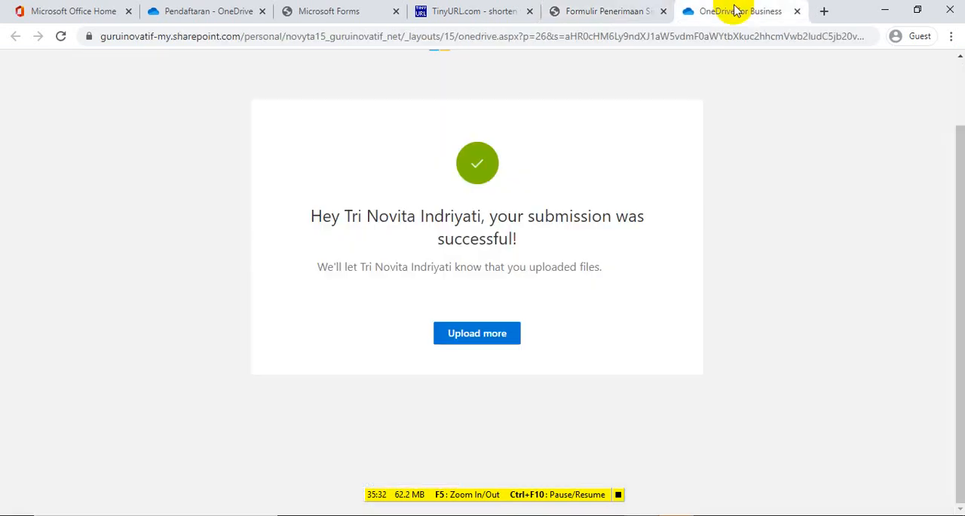
{"action": "left_click", "coordinate": [467, 337]}
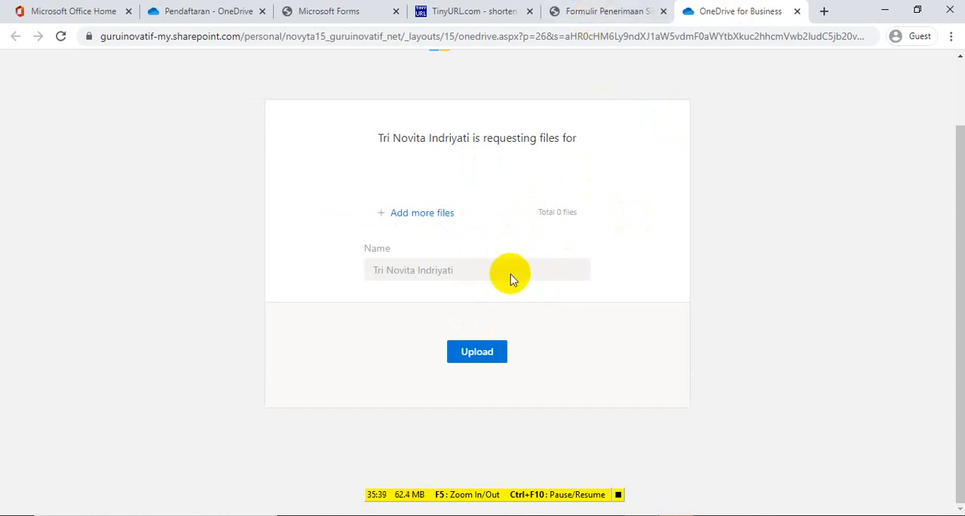
{"action": "left_click", "coordinate": [477, 352]}
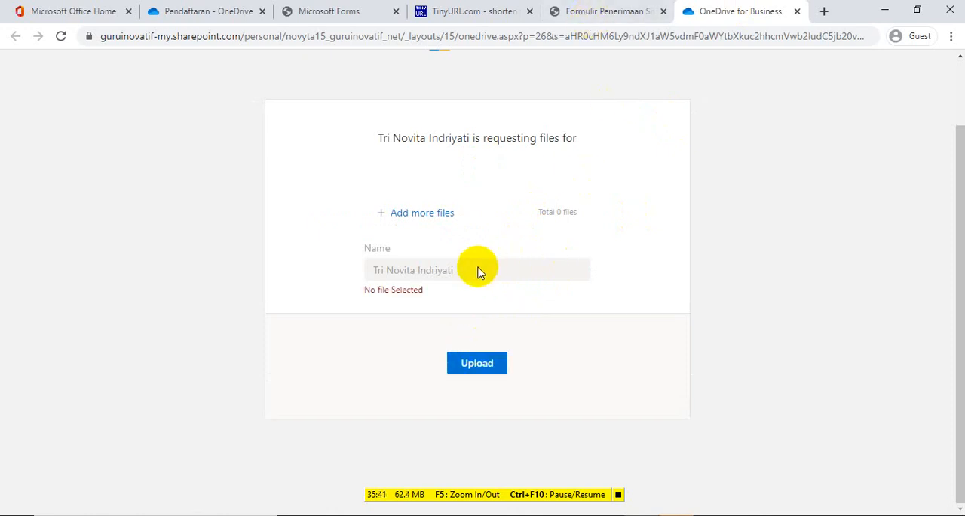
{"action": "left_click", "coordinate": [442, 214]}
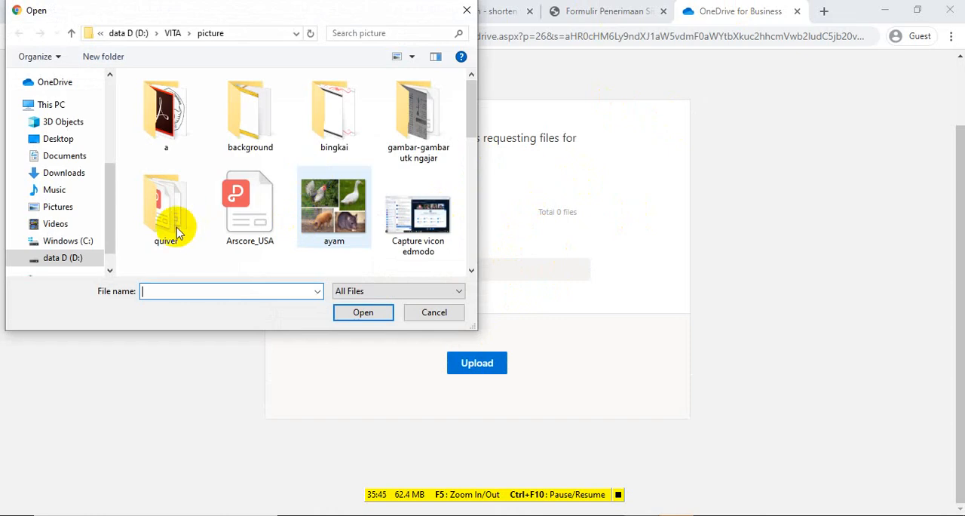
{"action": "left_click_drag", "start_coordinate": [467, 107], "coordinate": [478, 249]}
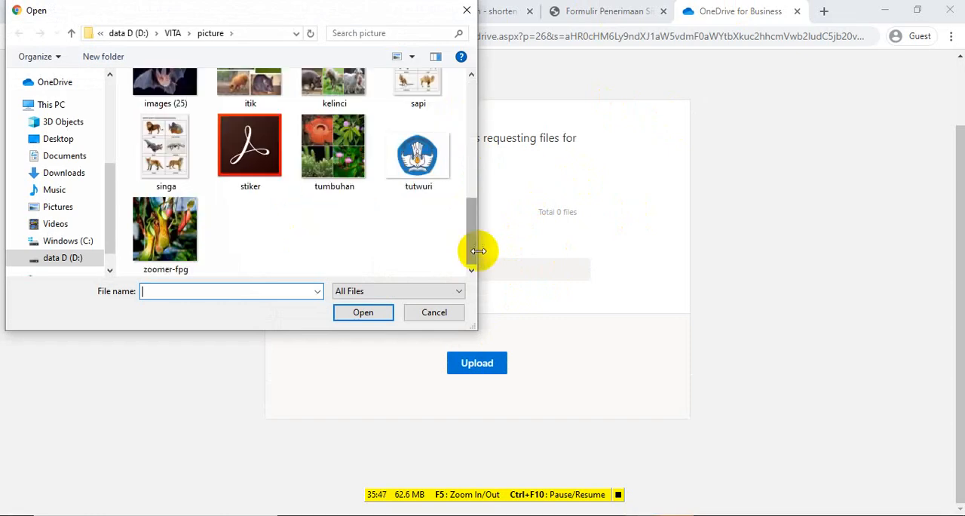
{"action": "left_click", "coordinate": [167, 149]}
{"action": "left_click", "coordinate": [373, 314]}
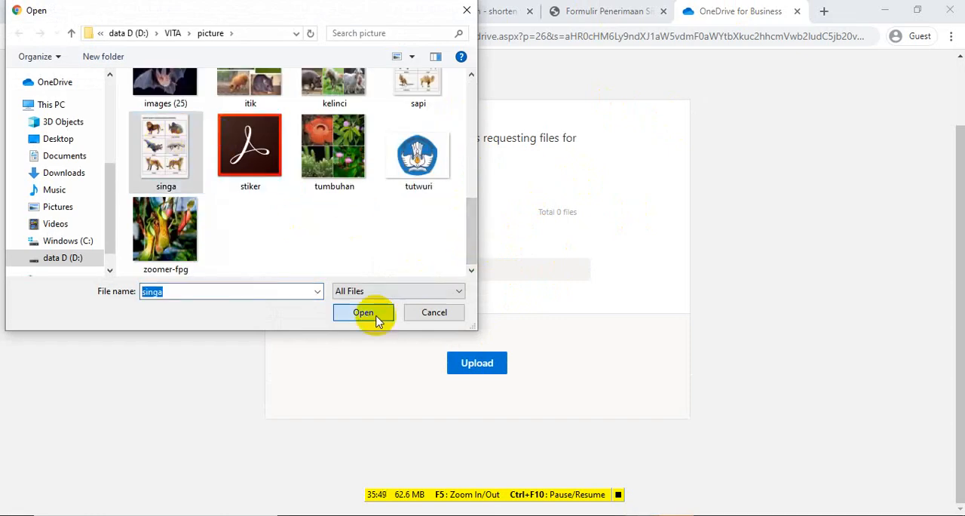
{"action": "left_click", "coordinate": [477, 368]}
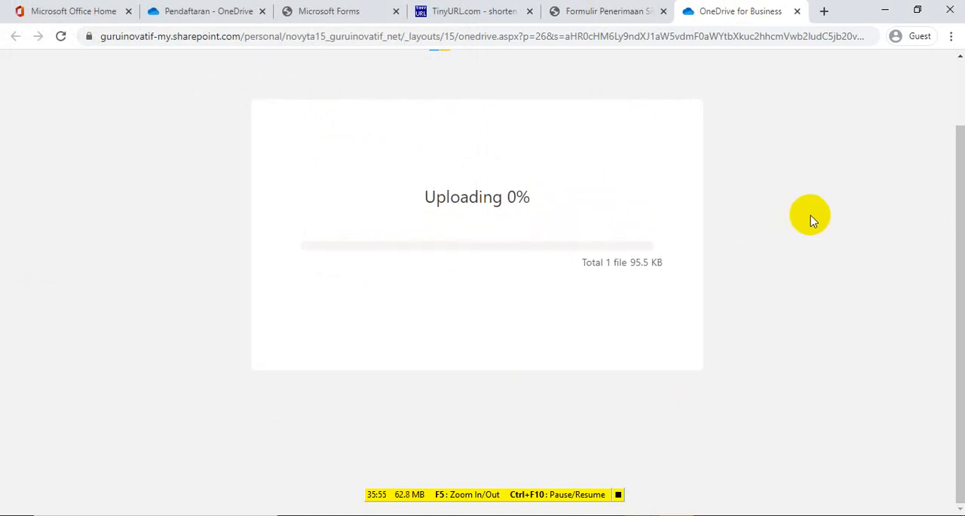
Reopen the OneDrive link under Upload Ijazah from the form, and close the earlier upload page
{"action": "left_click", "coordinate": [597, 18]}
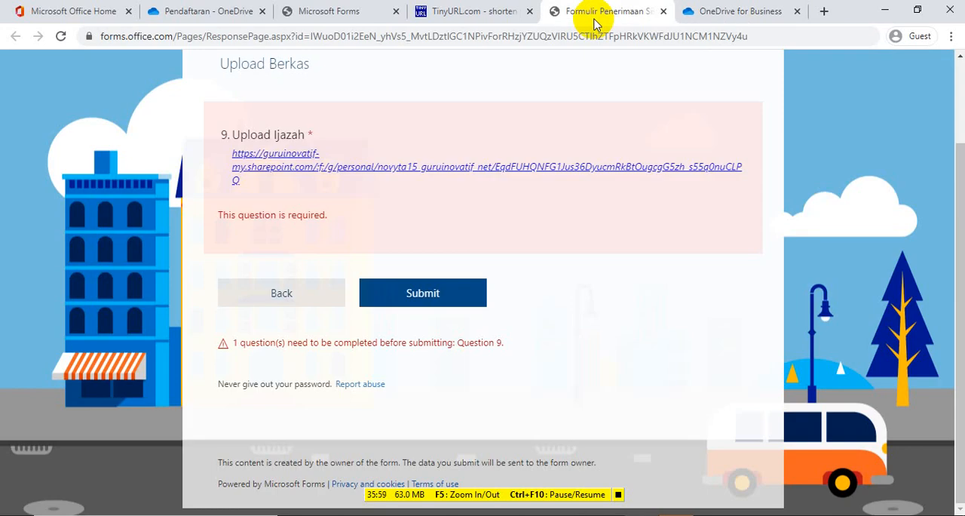
{"action": "left_click", "coordinate": [338, 164]}
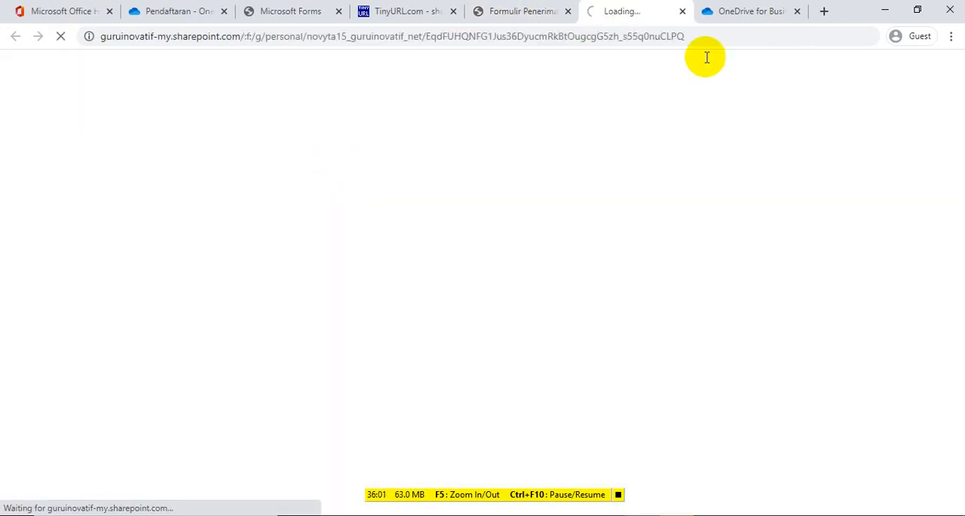
{"action": "left_click", "coordinate": [754, 11]}
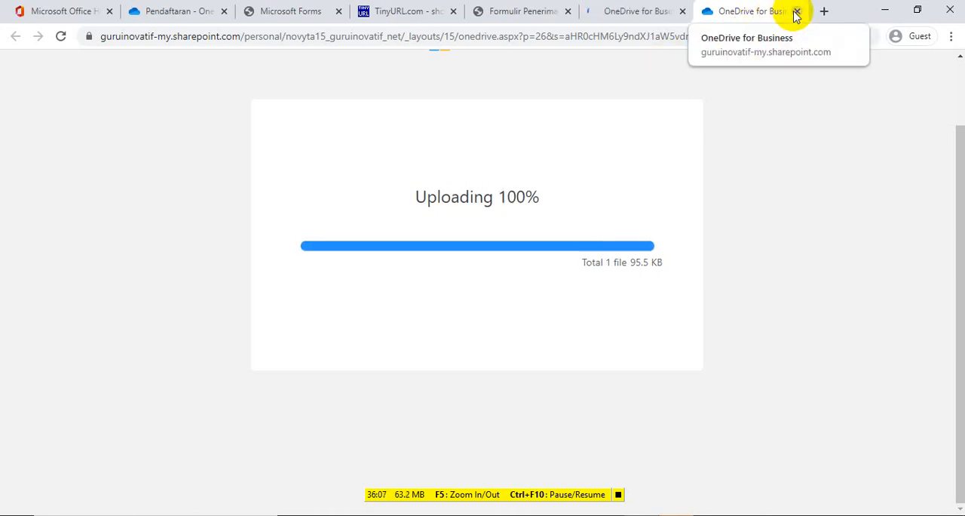
{"action": "left_click", "coordinate": [797, 12]}
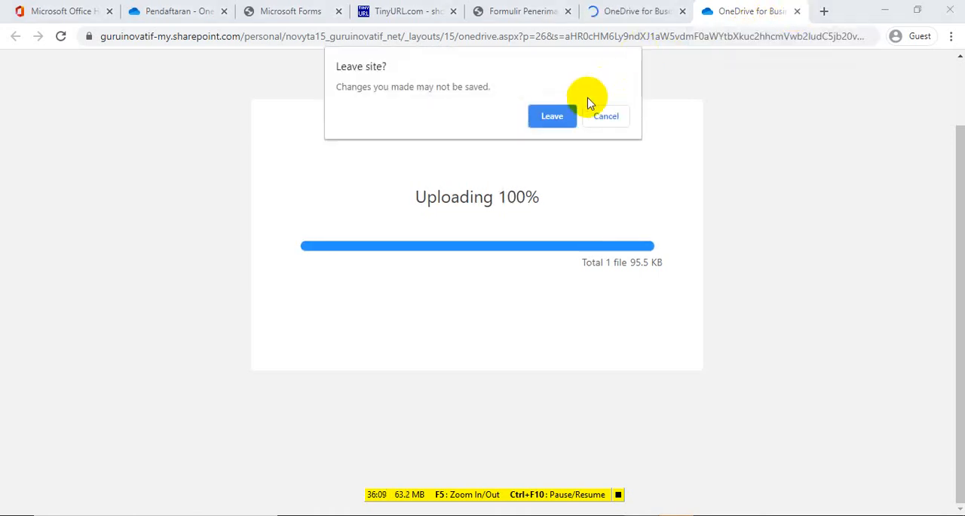
{"action": "left_click", "coordinate": [564, 118]}
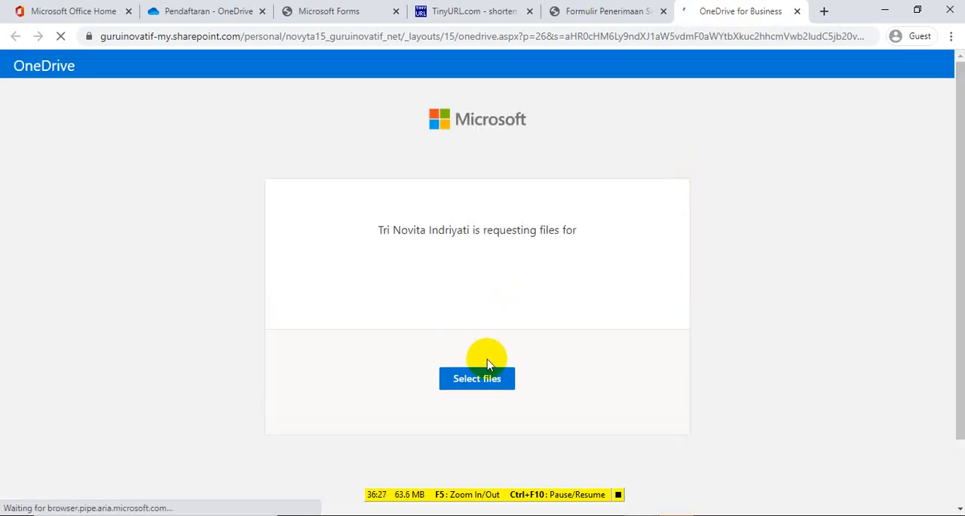
Select singa.jpg on the newly opened OneDrive file request page and upload it
{"action": "left_click", "coordinate": [477, 380]}
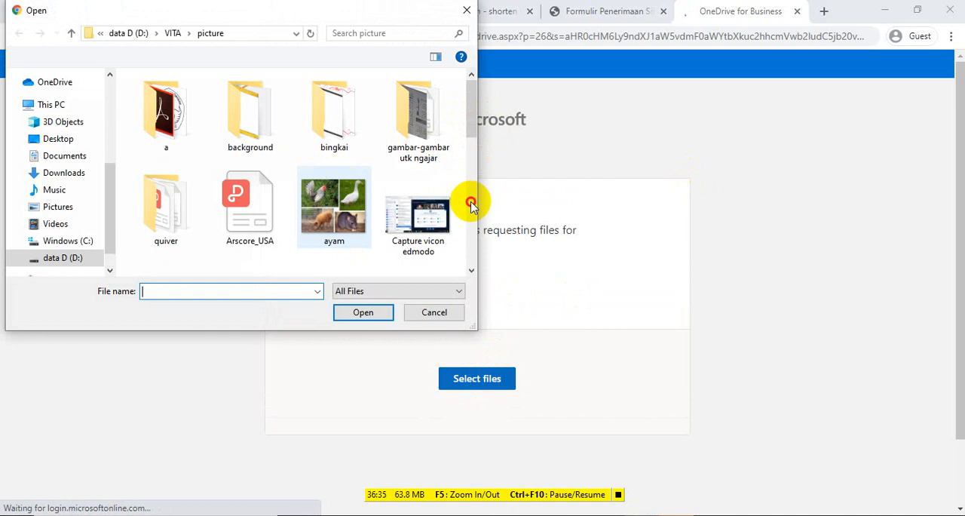
{"action": "left_click_drag", "start_coordinate": [470, 203], "coordinate": [467, 244]}
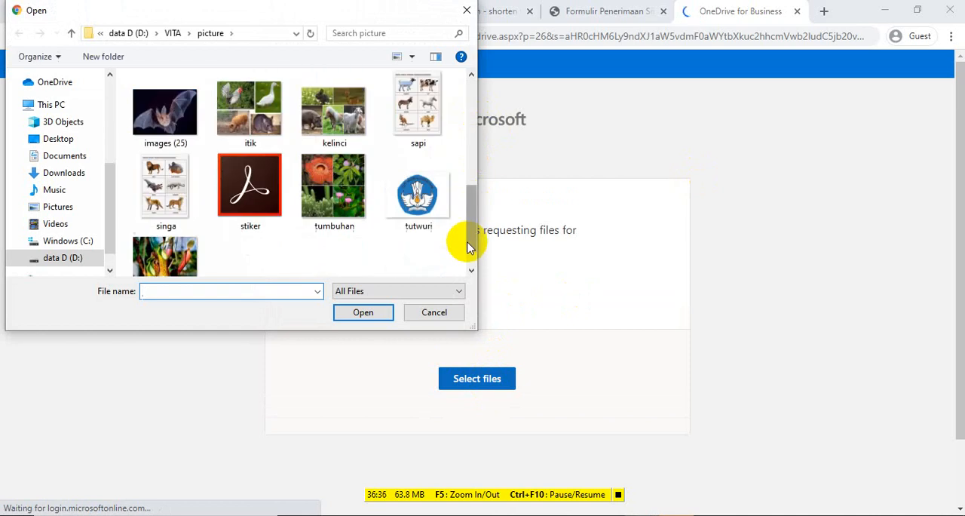
{"action": "left_click", "coordinate": [166, 188]}
{"action": "left_click", "coordinate": [363, 315]}
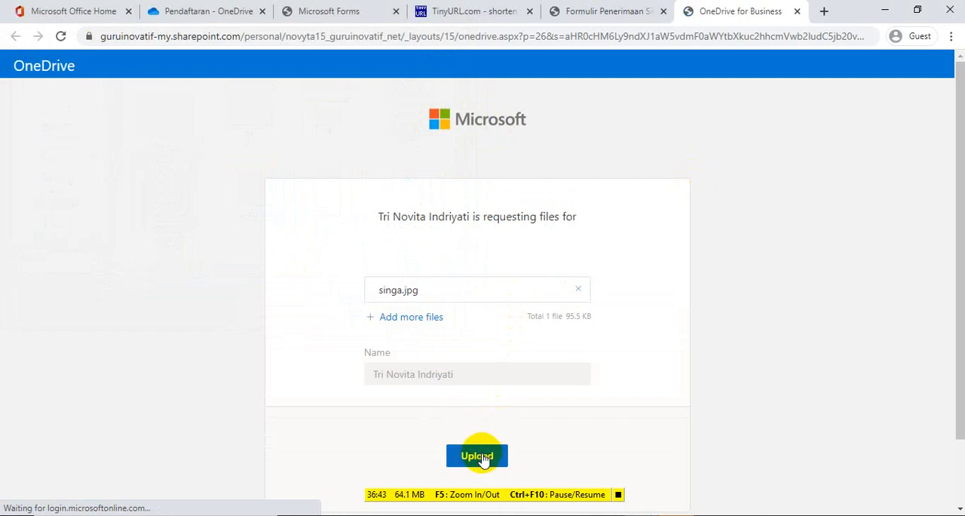
{"action": "left_click", "coordinate": [478, 457]}
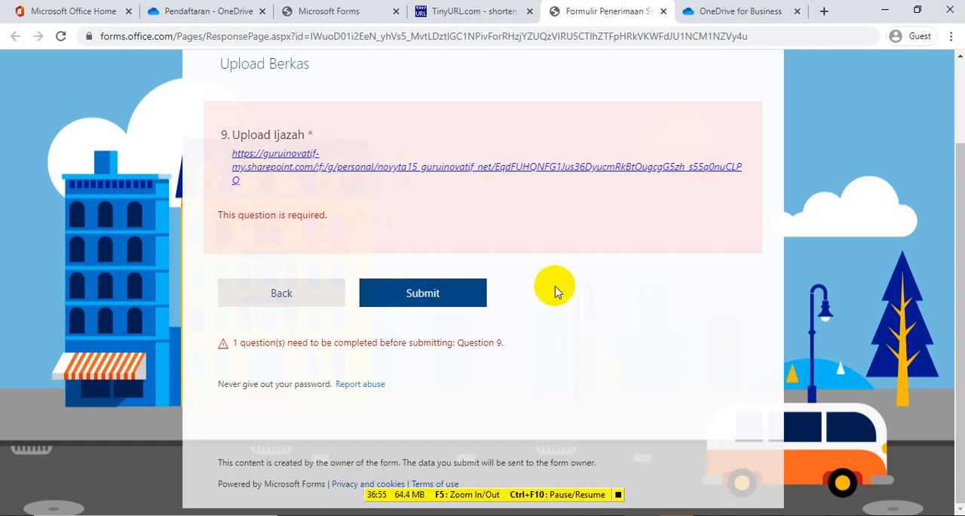
Try submitting the Upload Berkas section again, and recheck the OneDrive page for the upload status
{"action": "scroll", "coordinate": [960, 382], "scroll_direction": "up", "scroll_amount": 2}
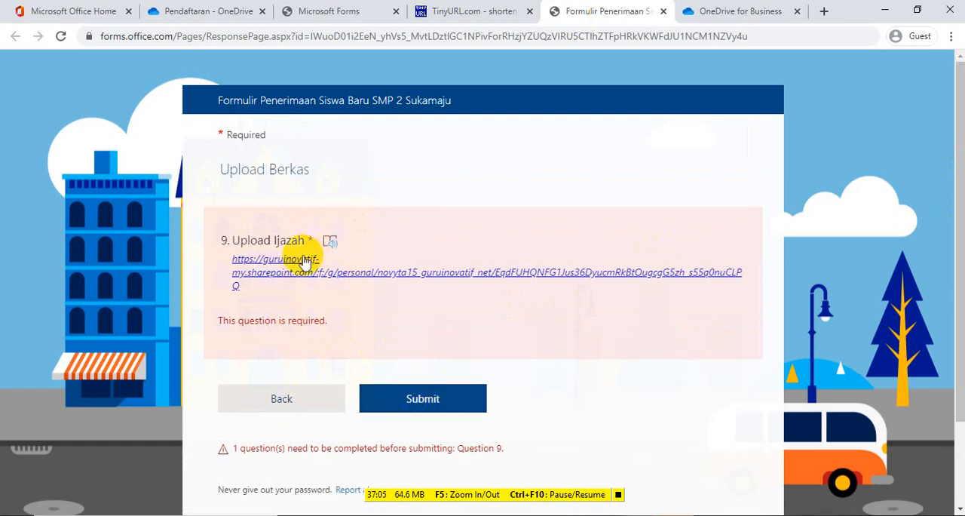
{"action": "left_click", "coordinate": [413, 398]}
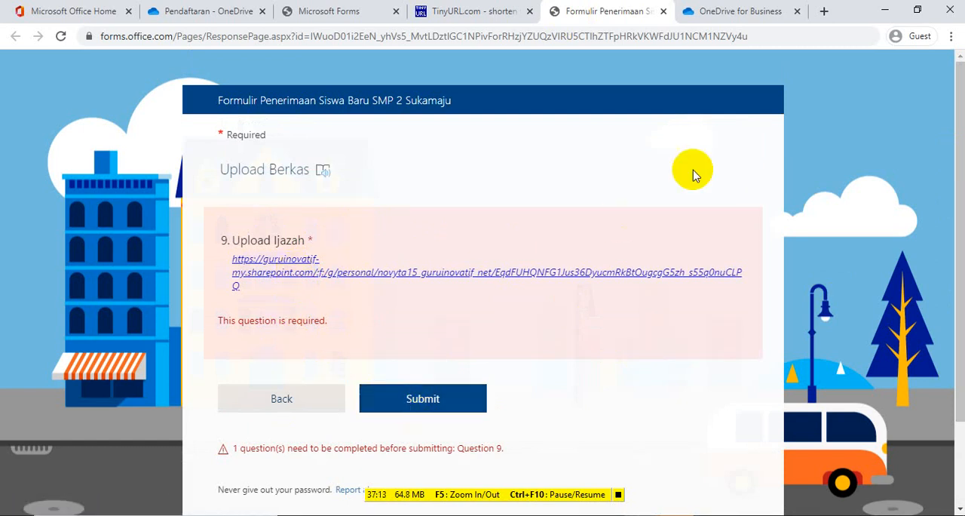
{"action": "left_click", "coordinate": [758, 12]}
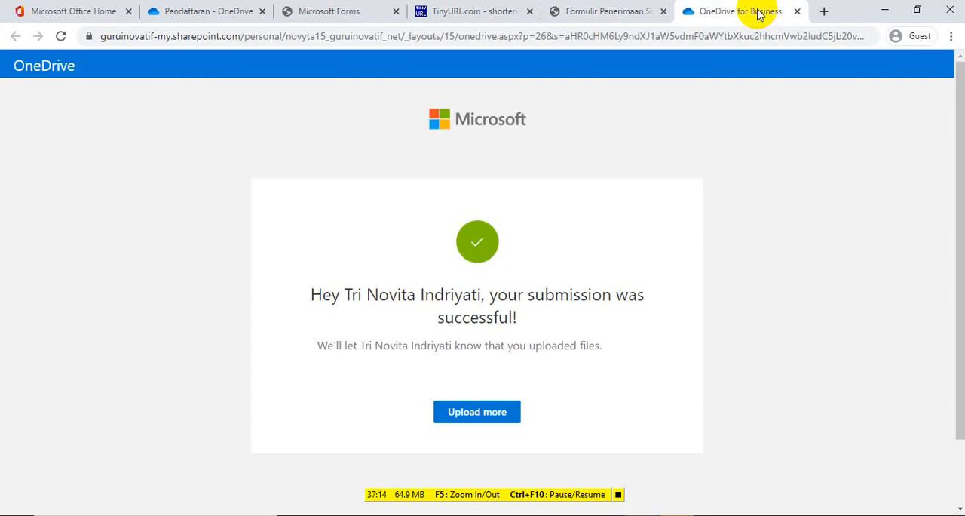
{"action": "left_click", "coordinate": [588, 11]}
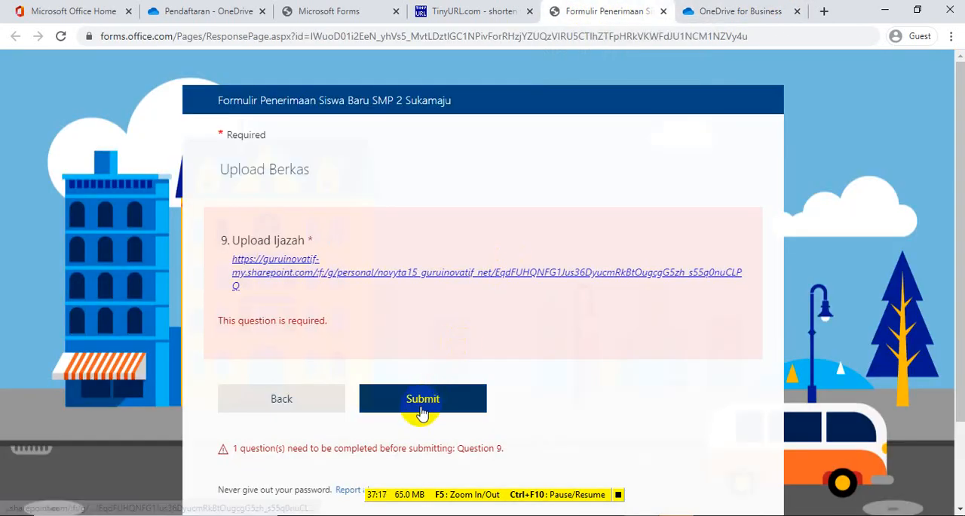
{"action": "left_click", "coordinate": [722, 14]}
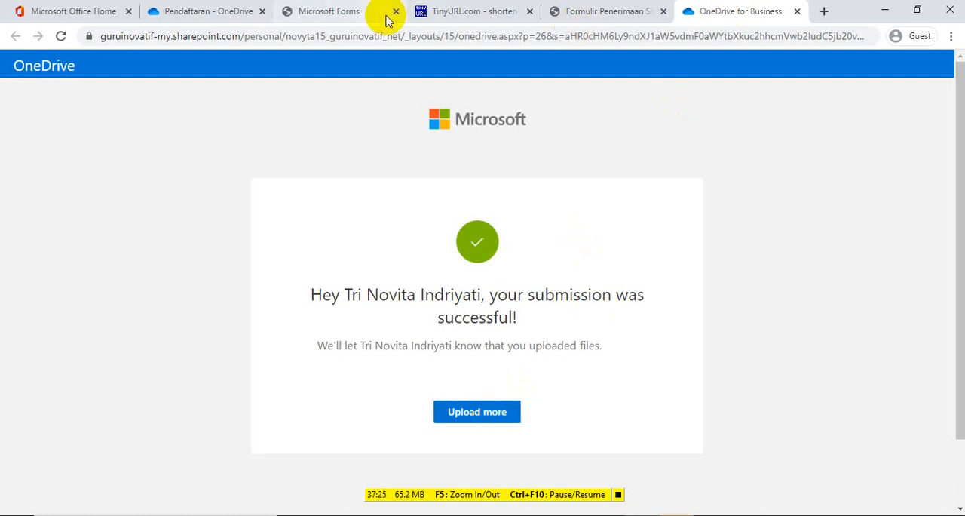
Leave the form preview in Microsoft Forms and return to editing the questions
{"action": "left_click", "coordinate": [324, 11]}
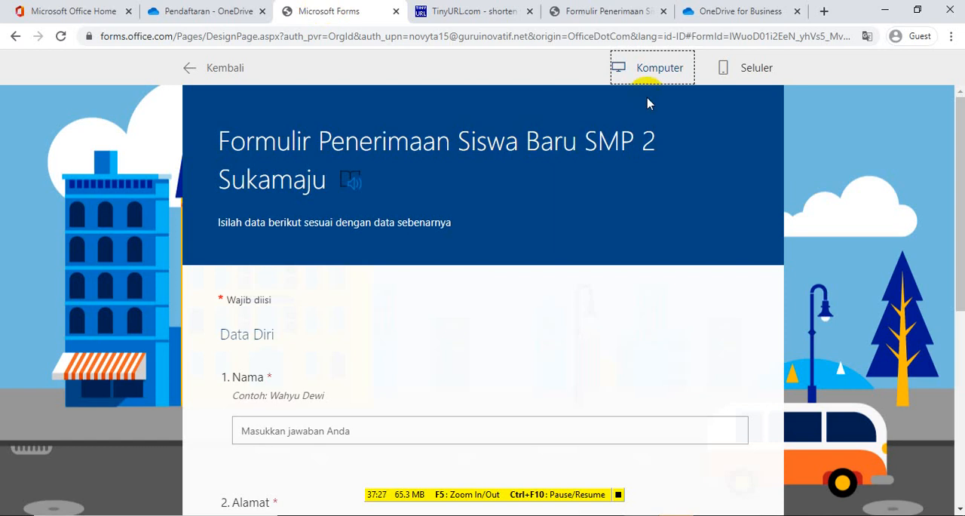
{"action": "left_click", "coordinate": [195, 66]}
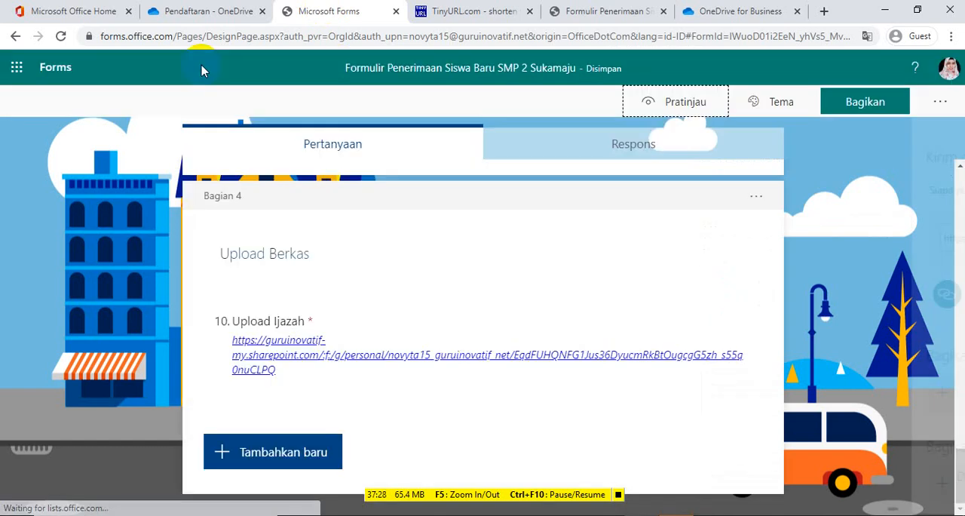
Check the form's responses in Microsoft Forms and reopen the OneDrive link under Upload Ijazah from the live form
{"action": "left_click", "coordinate": [650, 140]}
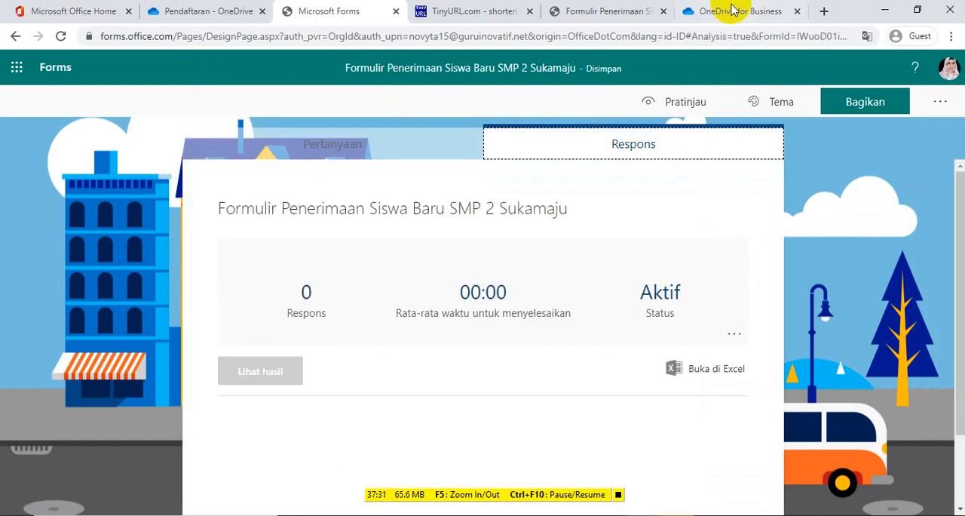
{"action": "left_click", "coordinate": [625, 11]}
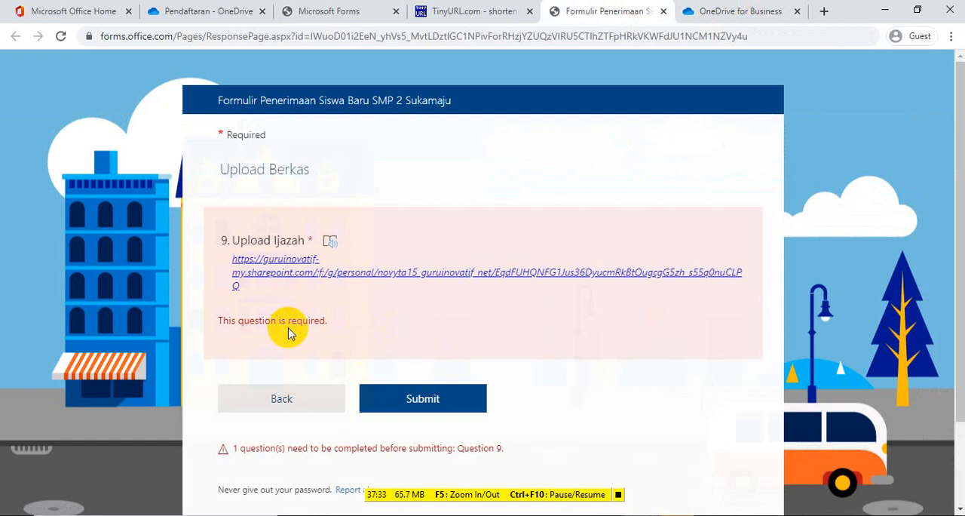
{"action": "left_click", "coordinate": [308, 265]}
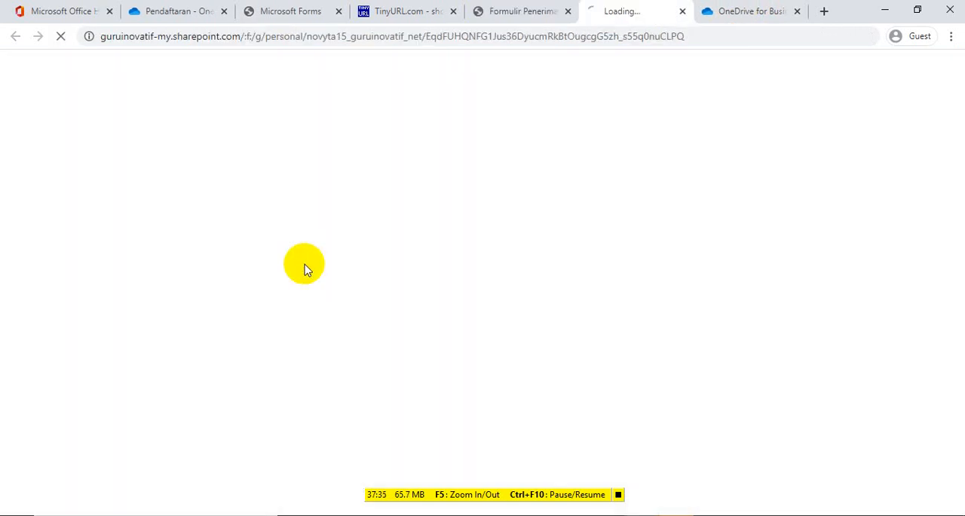
{"action": "left_click", "coordinate": [495, 11]}
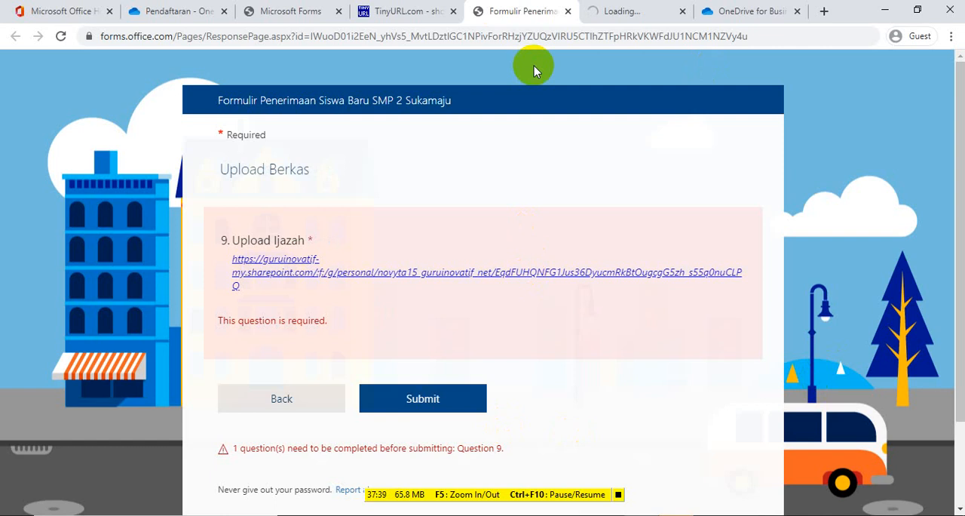
{"action": "left_click", "coordinate": [272, 15]}
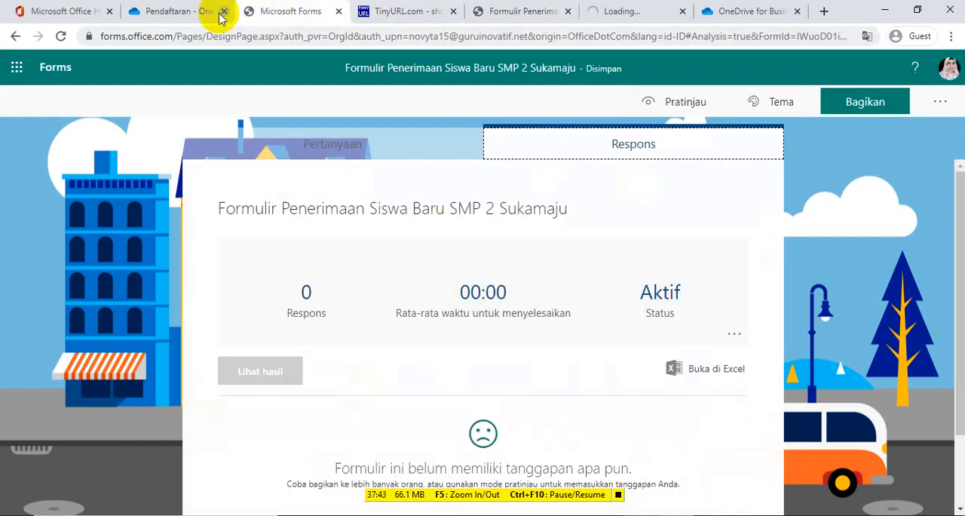
{"action": "left_click", "coordinate": [548, 12]}
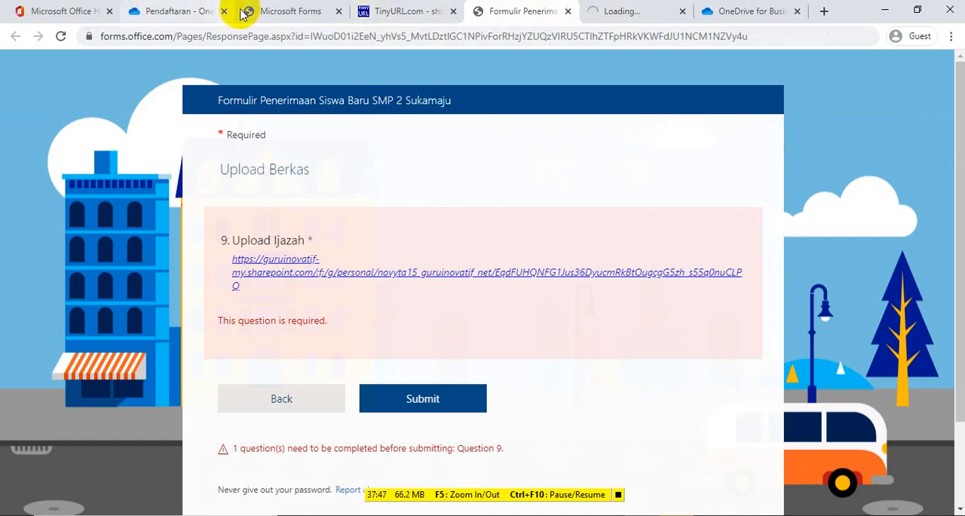
Make the Upload Ijazah question in the Upload Berkas section of the form editor optional
{"action": "left_click", "coordinate": [267, 13]}
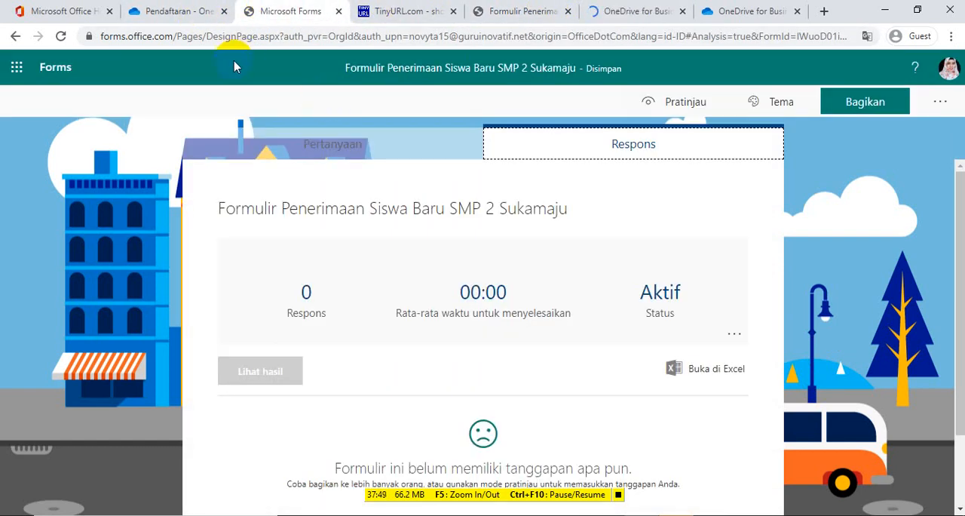
{"action": "left_click", "coordinate": [332, 151]}
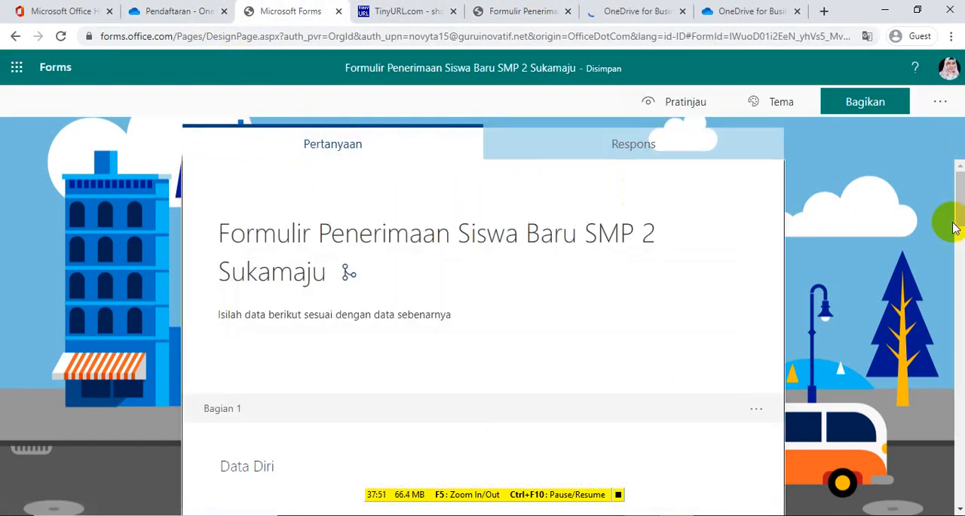
{"action": "left_click_drag", "start_coordinate": [961, 213], "coordinate": [961, 491]}
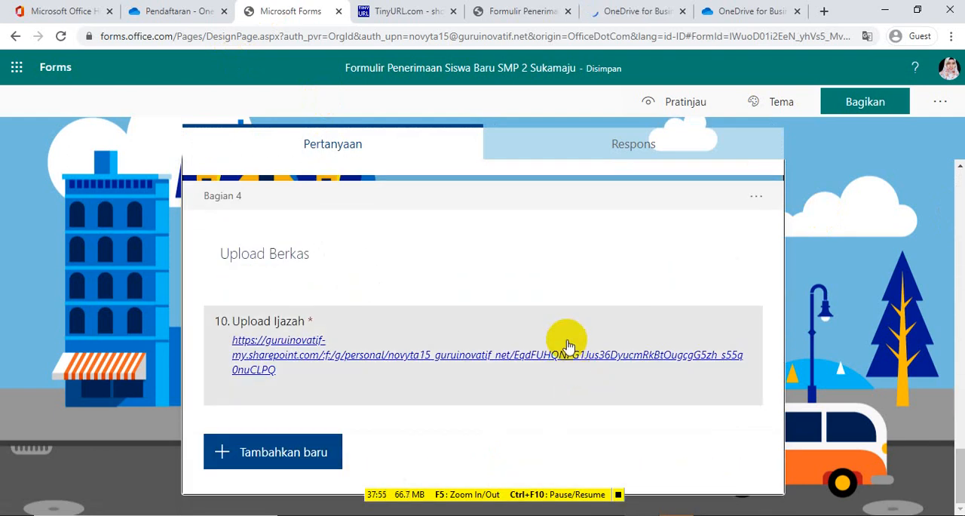
{"action": "left_click", "coordinate": [566, 338]}
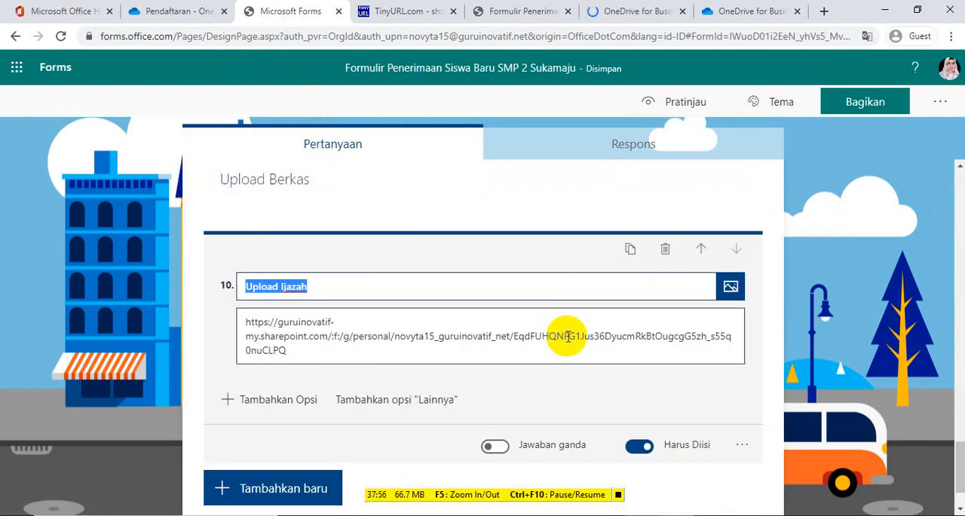
{"action": "left_click", "coordinate": [637, 448]}
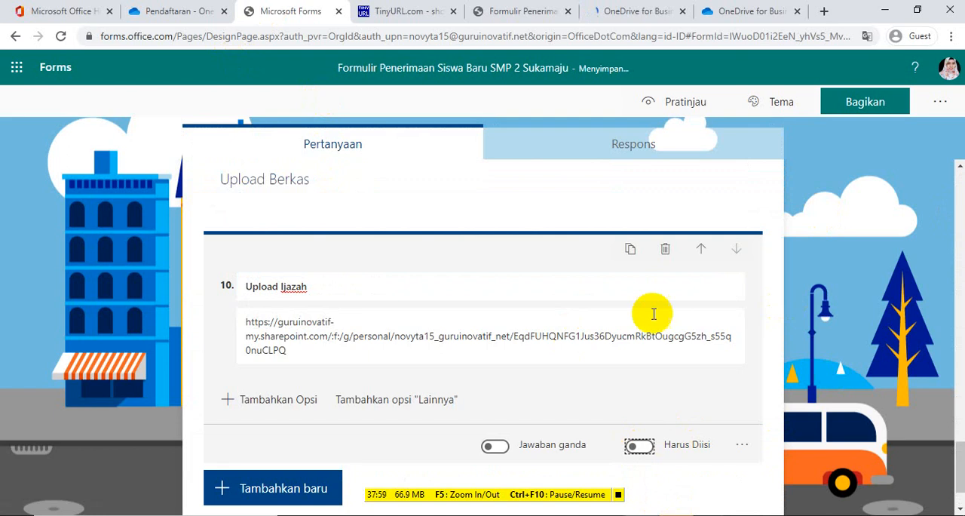
{"action": "left_click", "coordinate": [106, 336]}
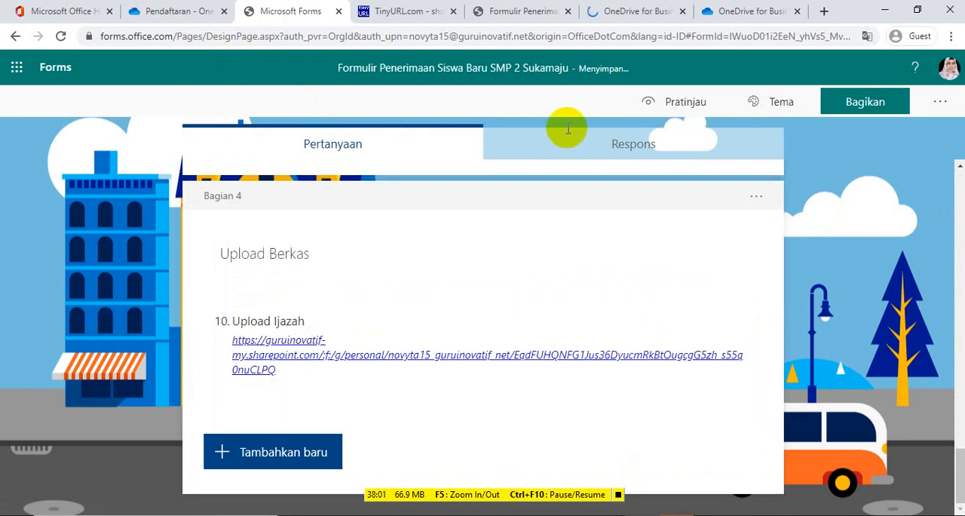
Return to the live form, go back to the Hobi section and reenter Upload Berkas to recheck the Upload Ijazah requirement
{"action": "left_click", "coordinate": [523, 12]}
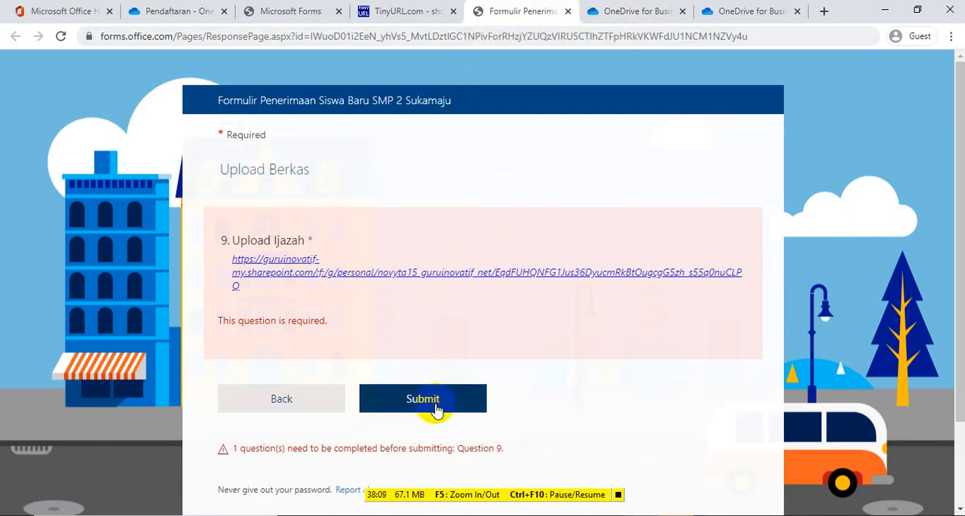
{"action": "left_click", "coordinate": [549, 37]}
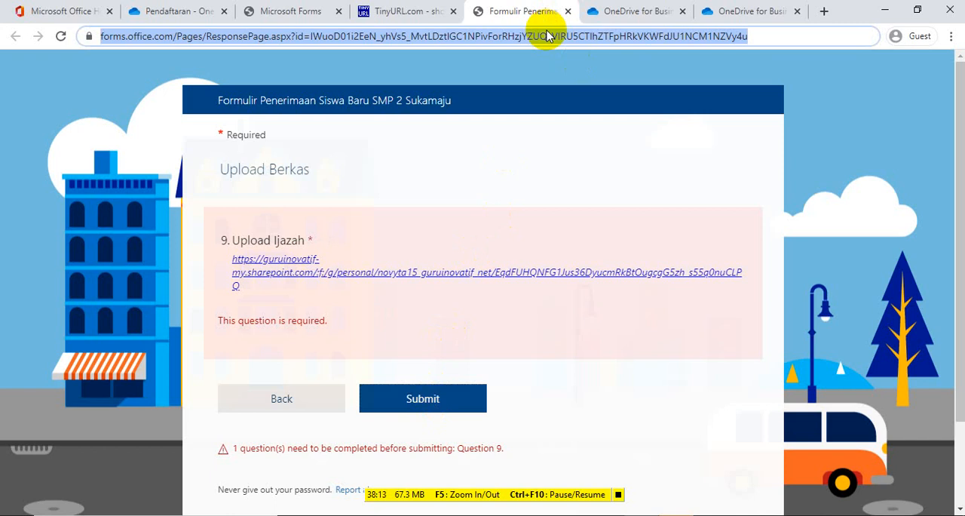
{"action": "left_click", "coordinate": [300, 405]}
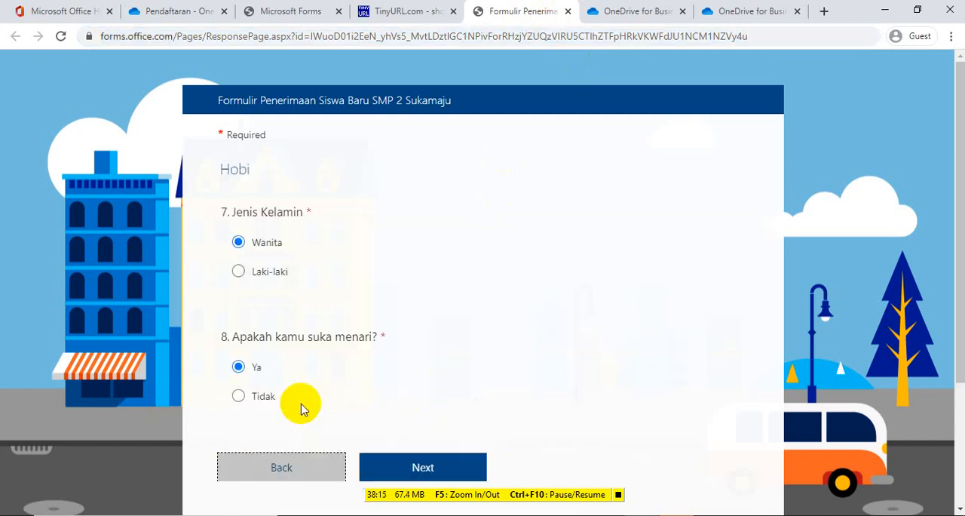
{"action": "left_click", "coordinate": [420, 471]}
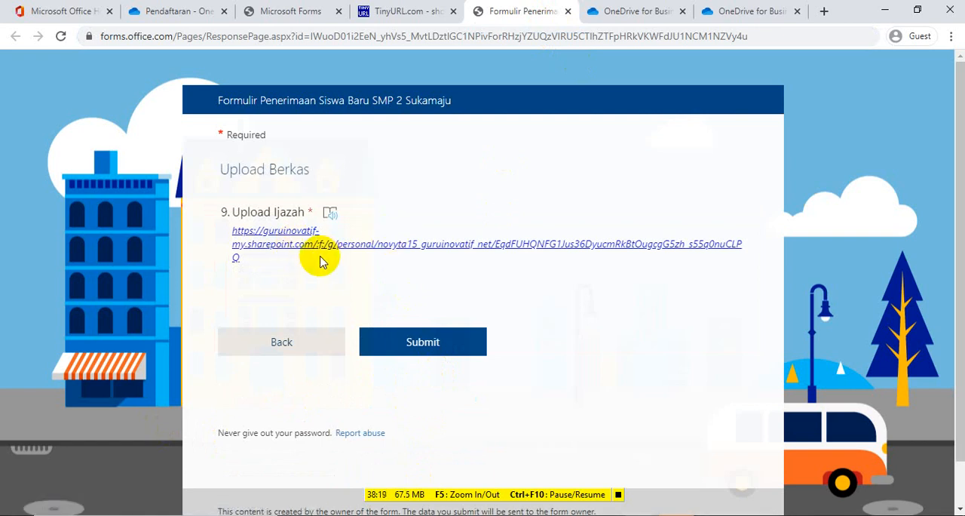
Close the live form without submitting it, along with both OneDrive upload pages, and return to the Microsoft Forms editor
{"action": "left_click", "coordinate": [568, 11]}
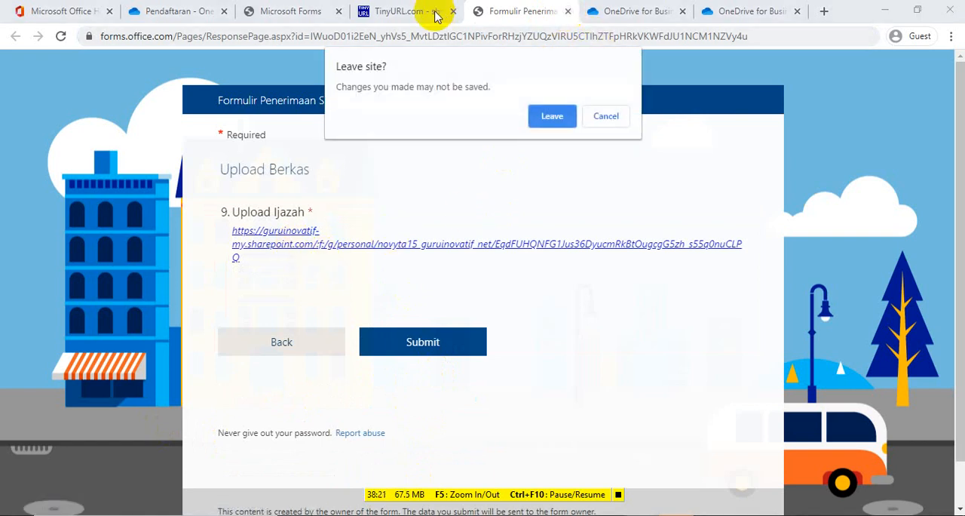
{"action": "left_click", "coordinate": [550, 115]}
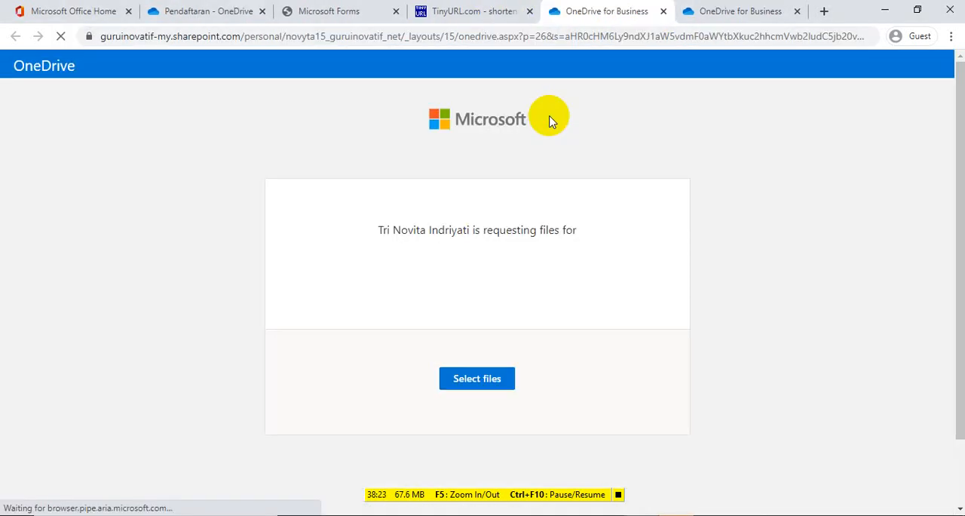
{"action": "left_click", "coordinate": [664, 12]}
{"action": "left_click", "coordinate": [664, 12]}
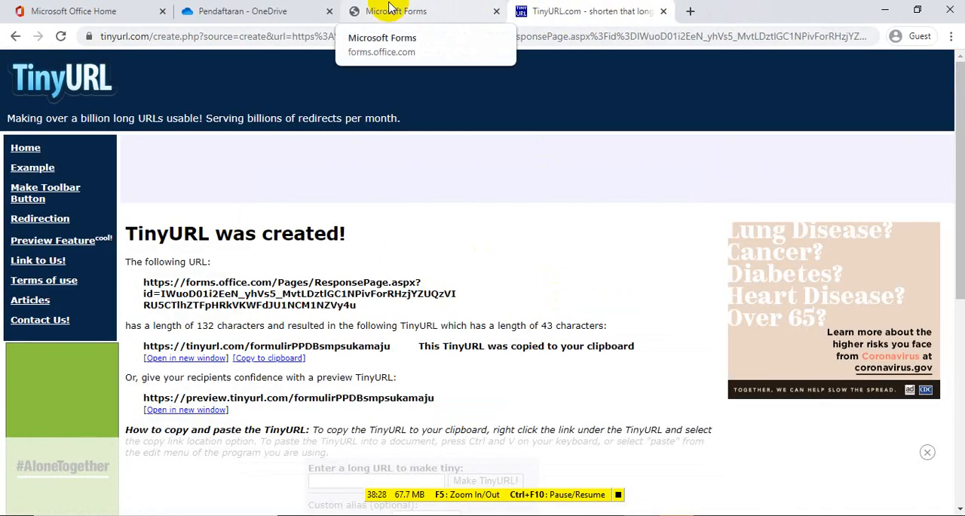
{"action": "left_click", "coordinate": [390, 9]}
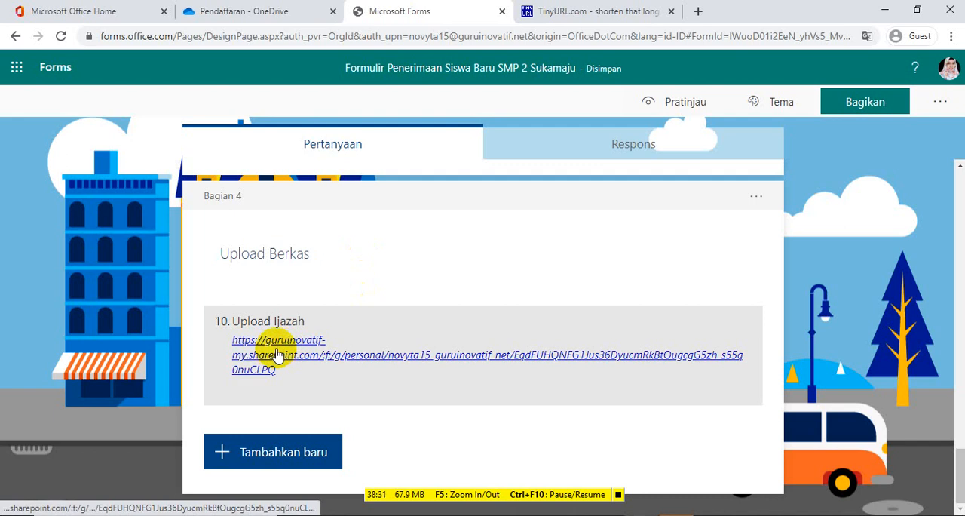
Preview the form, complete Data Diri with the full name, address and an age of 12, and continue to Nilai
{"action": "left_click", "coordinate": [656, 104]}
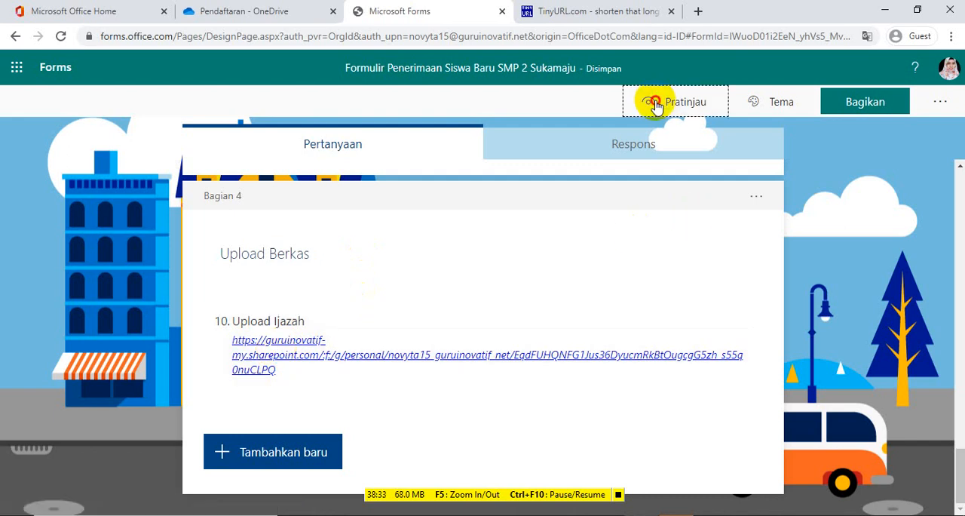
{"action": "left_click_drag", "start_coordinate": [959, 179], "coordinate": [951, 230]}
{"action": "left_click", "coordinate": [398, 330]}
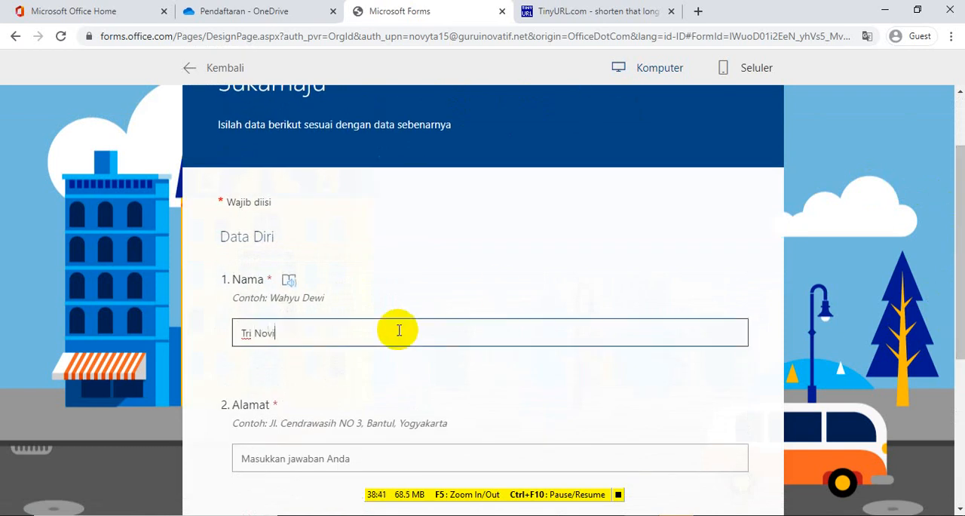
{"action": "left_click", "coordinate": [318, 463]}
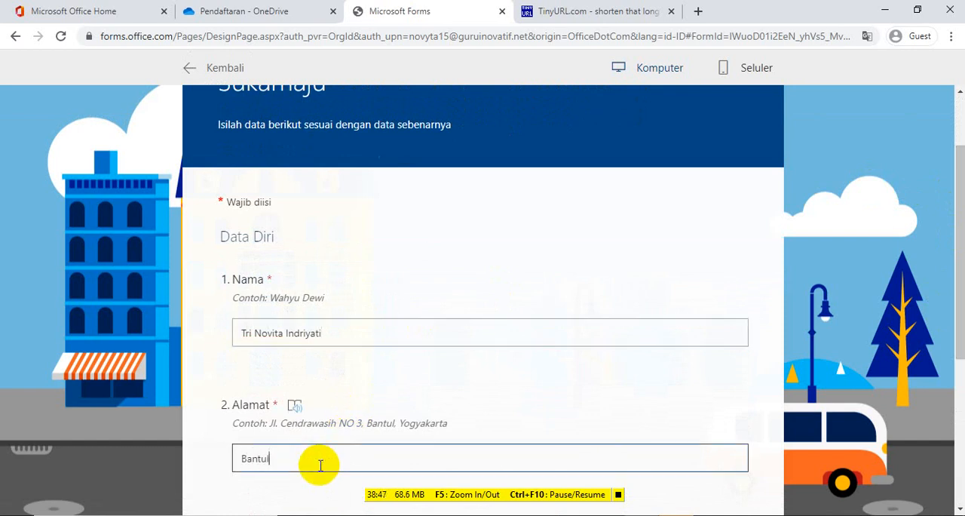
{"action": "left_click_drag", "start_coordinate": [960, 243], "coordinate": [960, 351]}
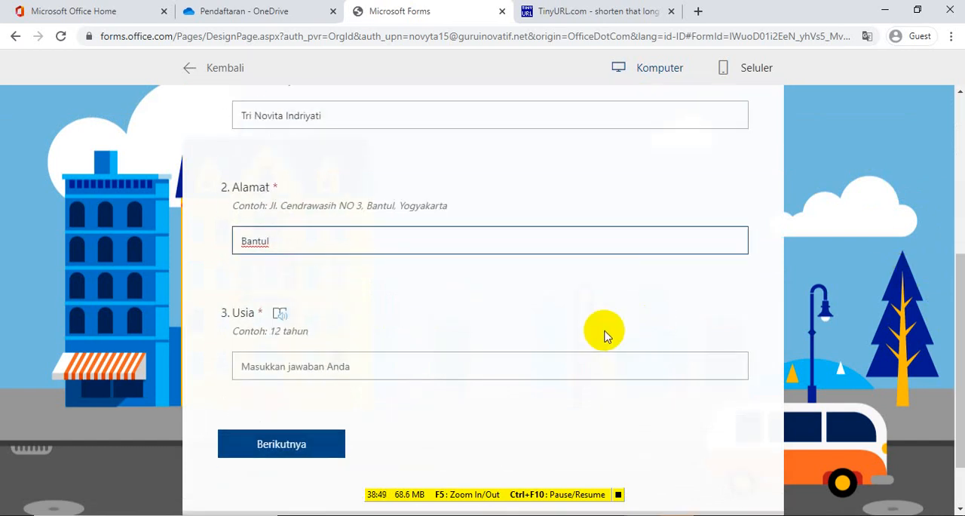
{"action": "left_click", "coordinate": [427, 368]}
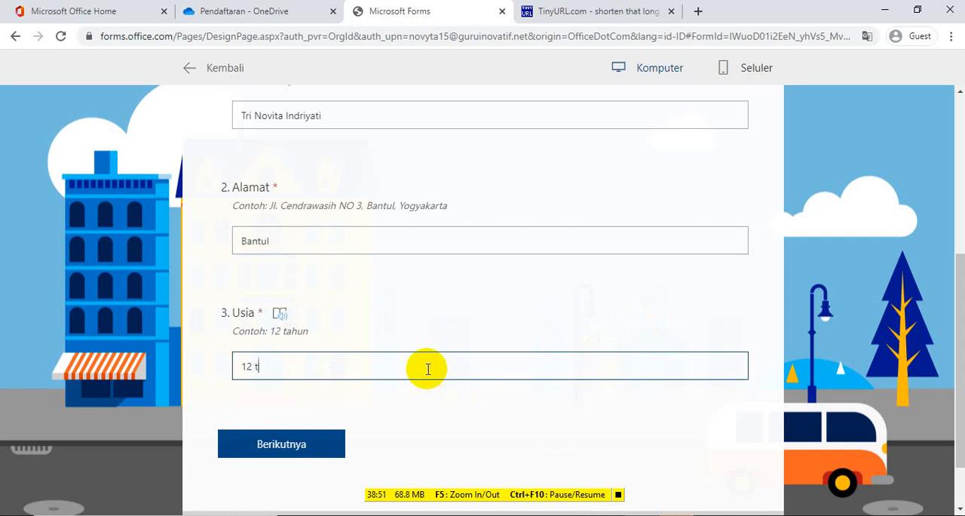
{"action": "left_click", "coordinate": [296, 444]}
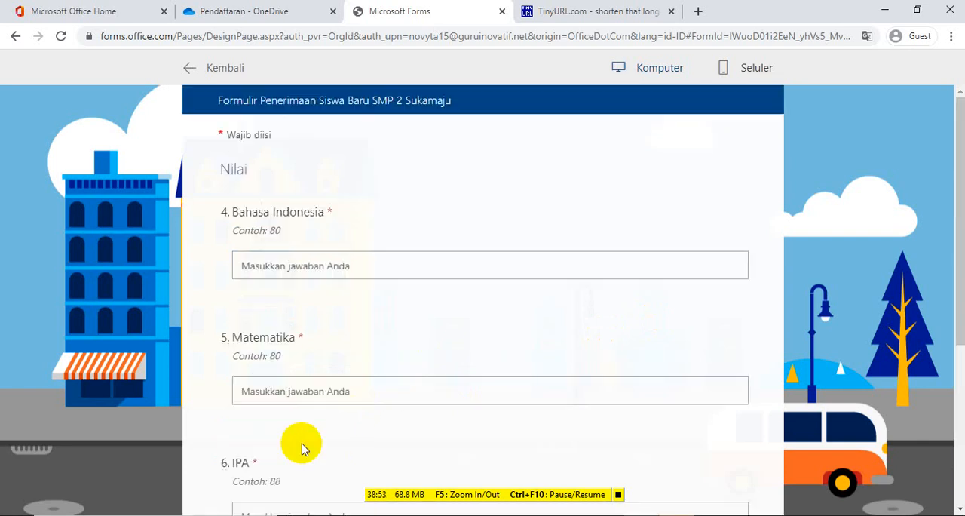
Enter the grades Bahasa Indonesia 80, Matematika 90 and IPA 90 in the Nilai section, and continue to Hobi
{"action": "left_click", "coordinate": [399, 275]}
{"action": "type", "text": "80"}
{"action": "left_click", "coordinate": [319, 392]}
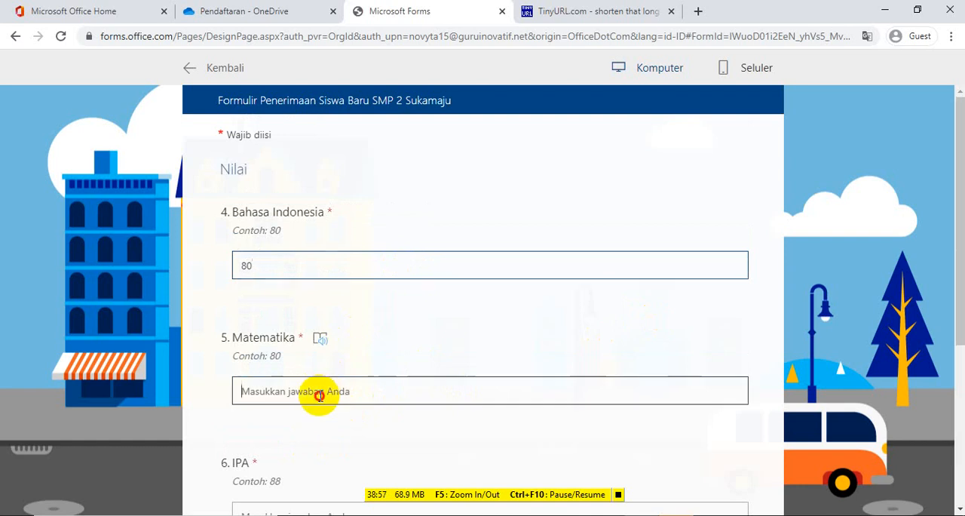
{"action": "type", "text": "90"}
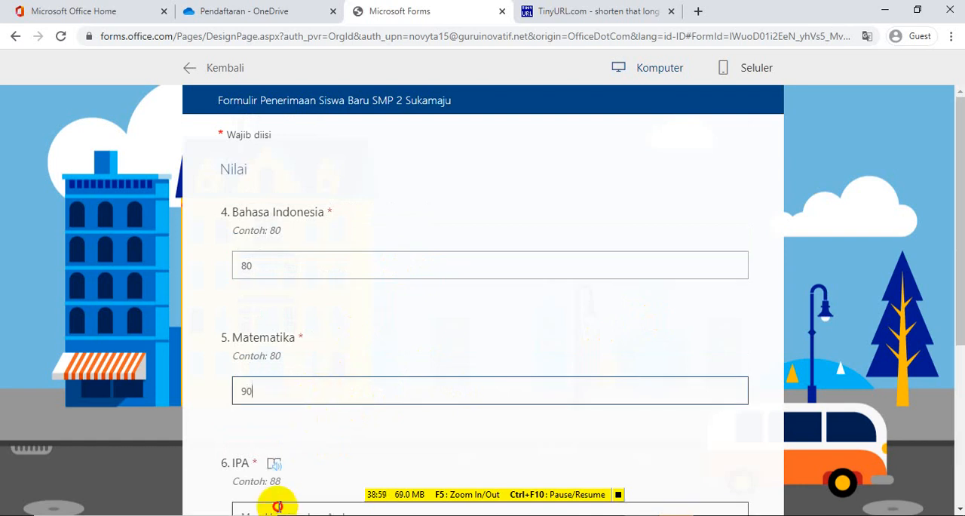
{"action": "left_click", "coordinate": [277, 506]}
{"action": "type", "text": "90"}
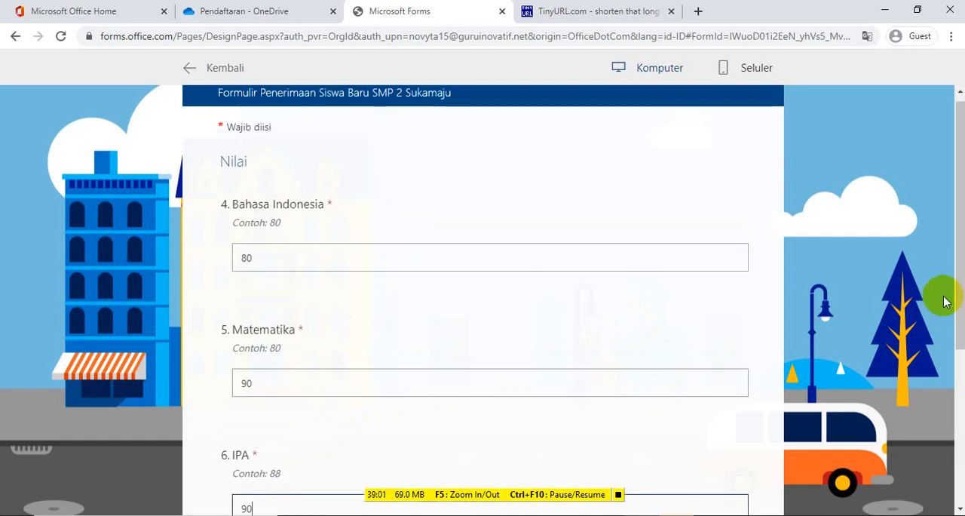
{"action": "left_click_drag", "start_coordinate": [957, 283], "coordinate": [961, 414]}
{"action": "left_click", "coordinate": [437, 374]}
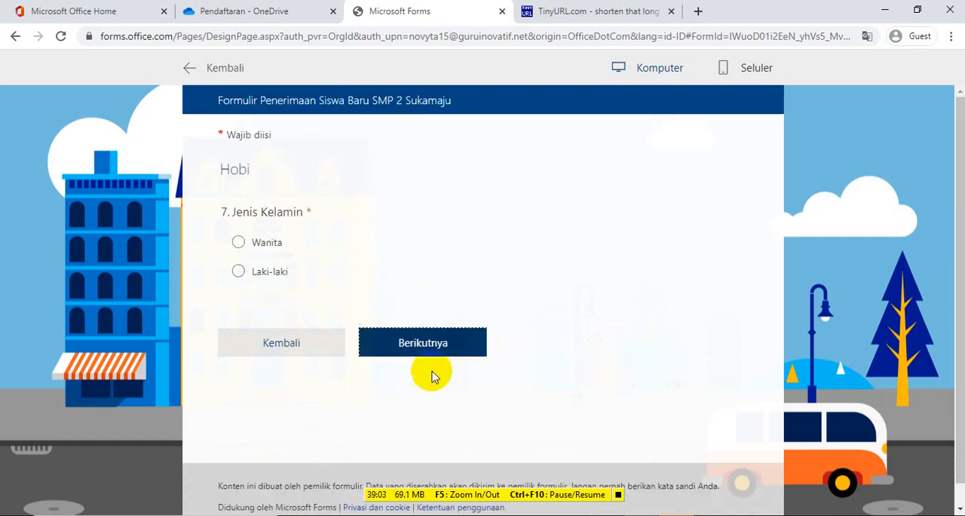
Answer Wanita for Jenis Kelamin and Ya for Apakah kamu suka menari?, and continue to the Upload Berkas section
{"action": "left_click", "coordinate": [239, 242]}
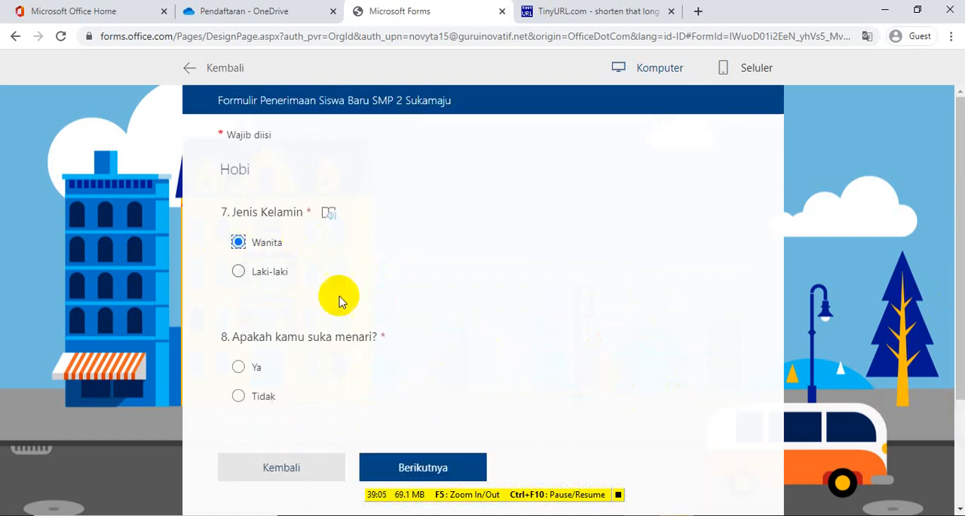
{"action": "left_click", "coordinate": [241, 367]}
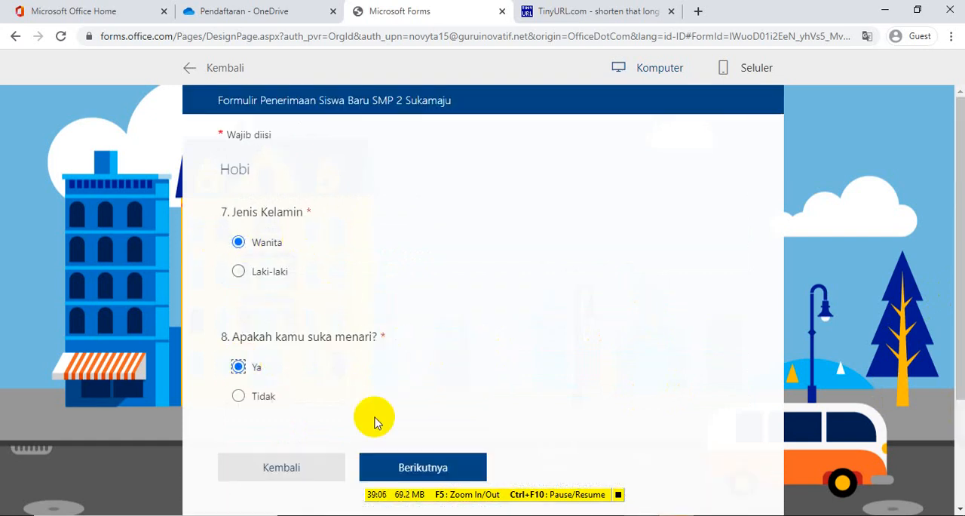
{"action": "left_click", "coordinate": [432, 463]}
Upload singa.jpg through the form's Upload Ijazah link, and return to the Microsoft Forms preview to submit the response
{"action": "left_click", "coordinate": [360, 216]}
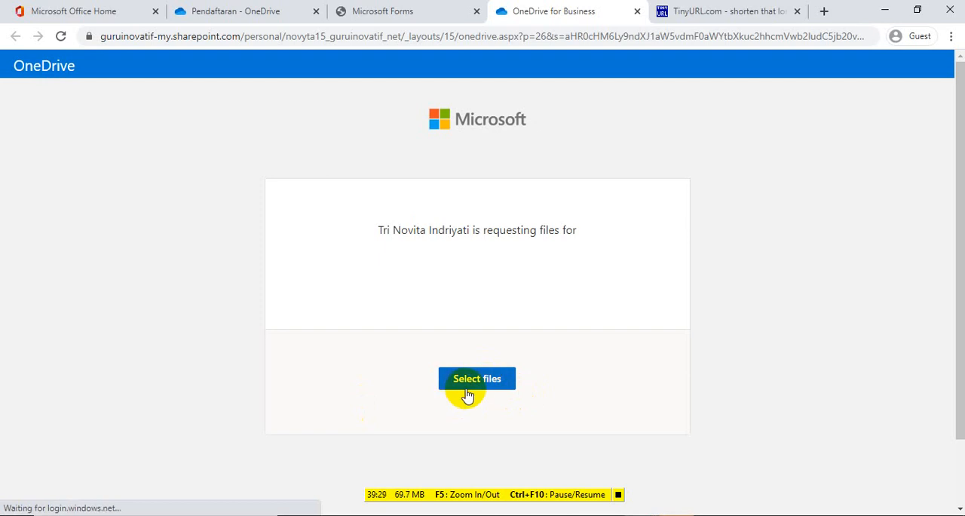
{"action": "left_click", "coordinate": [475, 386]}
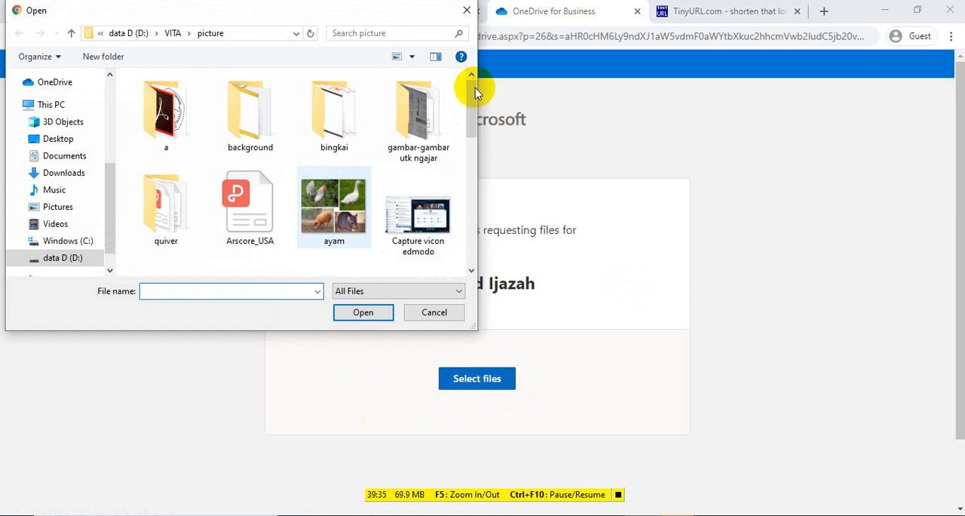
{"action": "left_click_drag", "start_coordinate": [474, 88], "coordinate": [465, 243]}
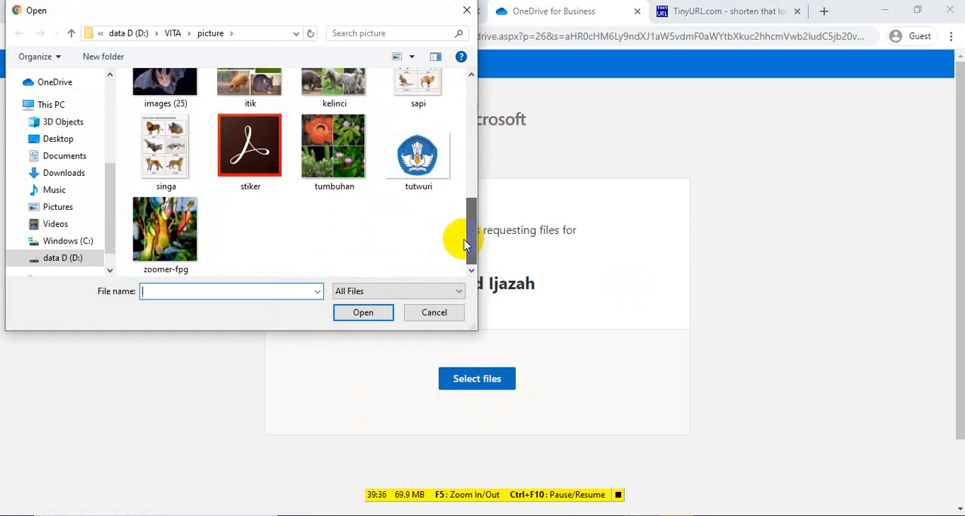
{"action": "left_click", "coordinate": [191, 155]}
{"action": "left_click", "coordinate": [351, 311]}
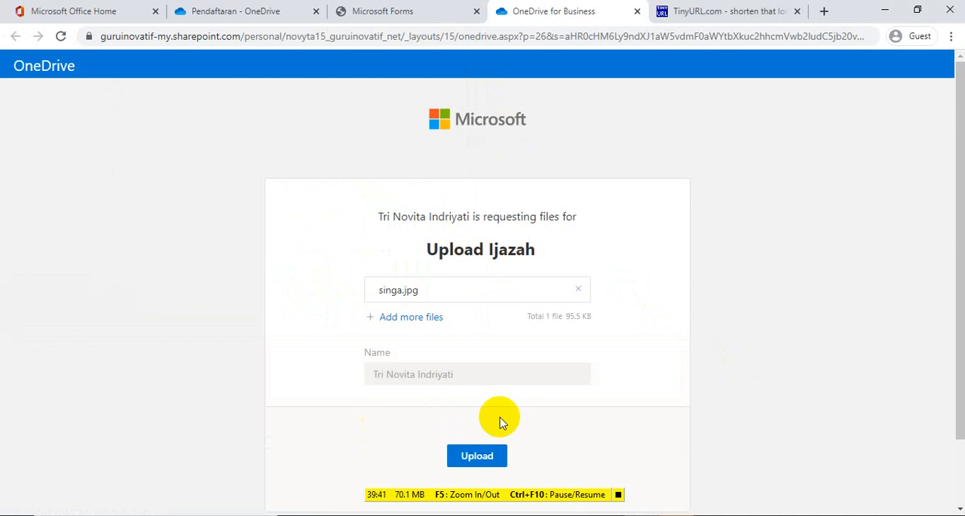
{"action": "left_click", "coordinate": [478, 455]}
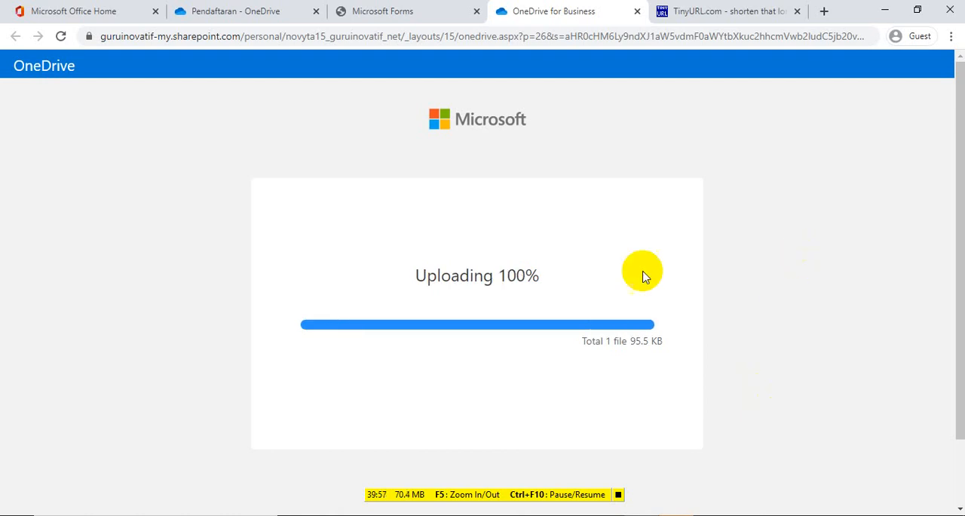
{"action": "left_click", "coordinate": [368, 12]}
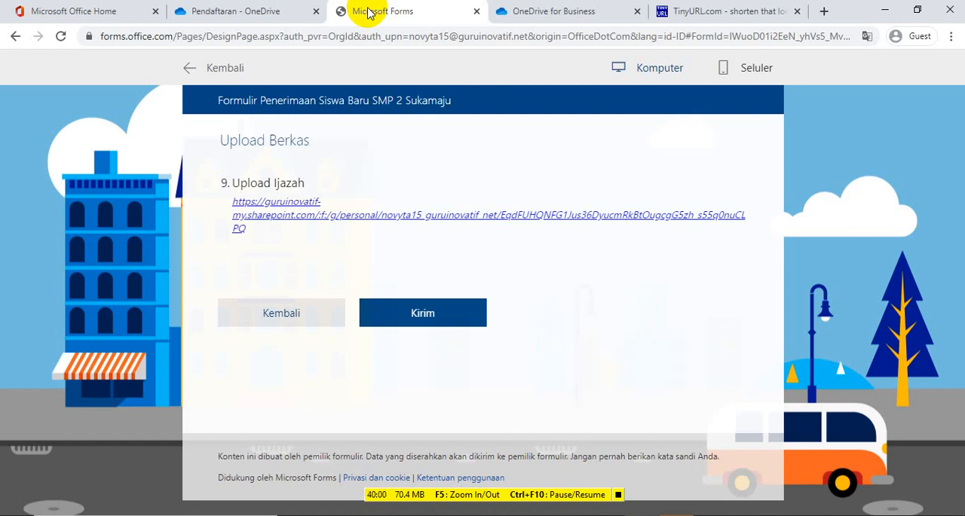
{"action": "left_click", "coordinate": [424, 314]}
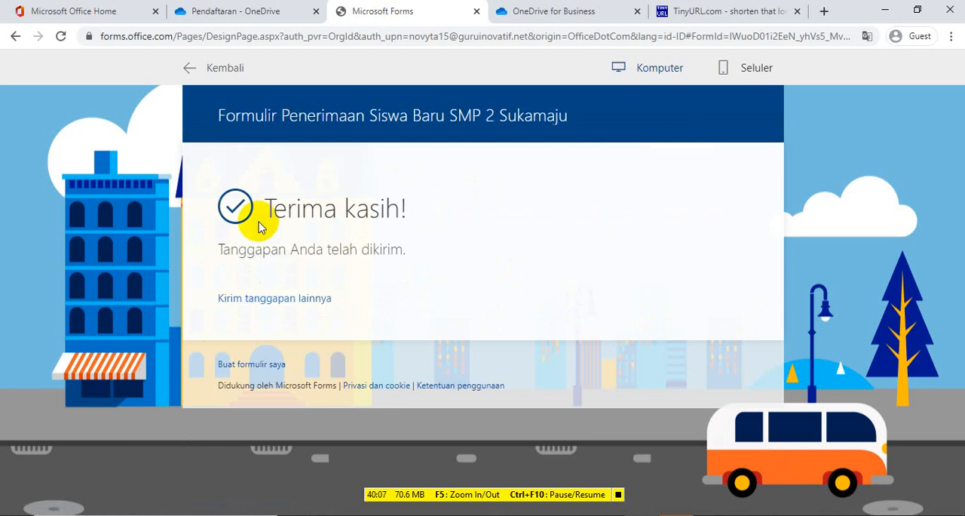
Check the uploaded files in OneDrive's Ijazah folder under Pendaftaran, and return to the Microsoft Forms preview
{"action": "left_click", "coordinate": [211, 13]}
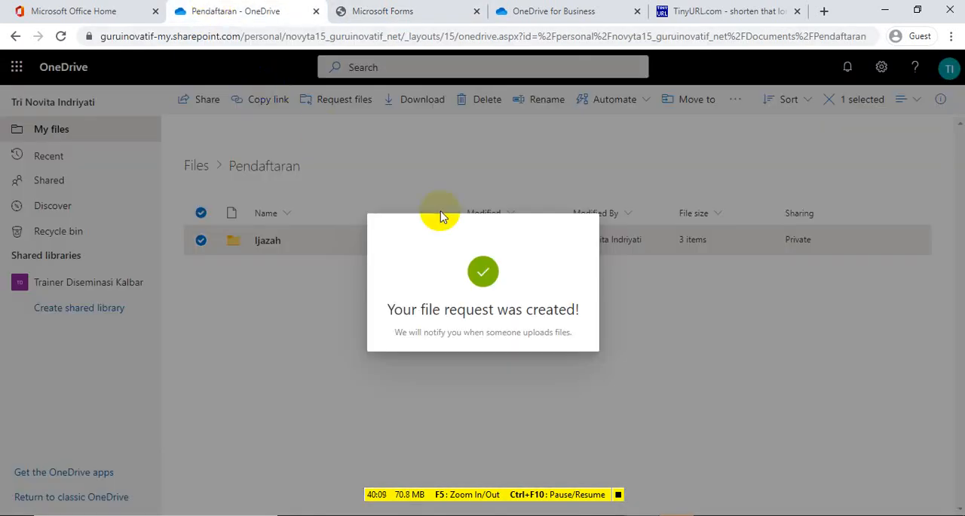
{"action": "left_click", "coordinate": [269, 379]}
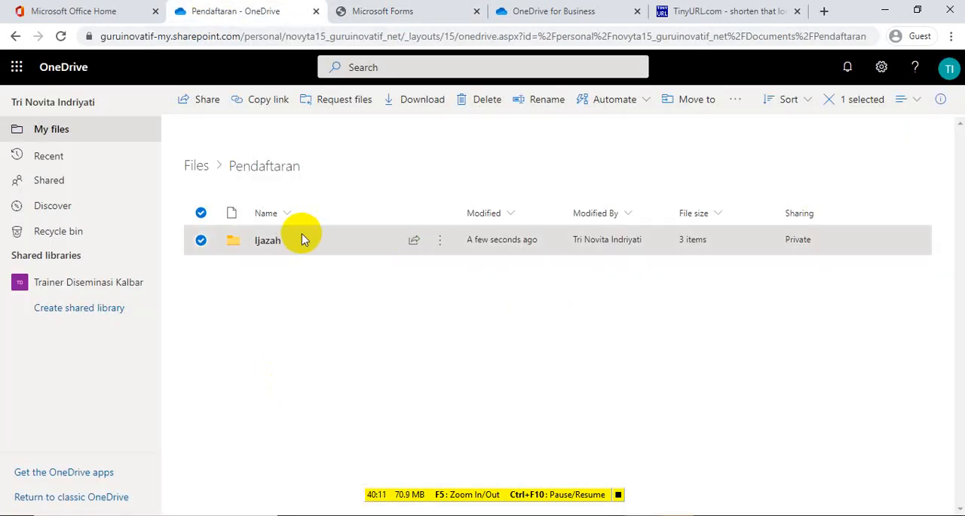
{"action": "left_click", "coordinate": [260, 247]}
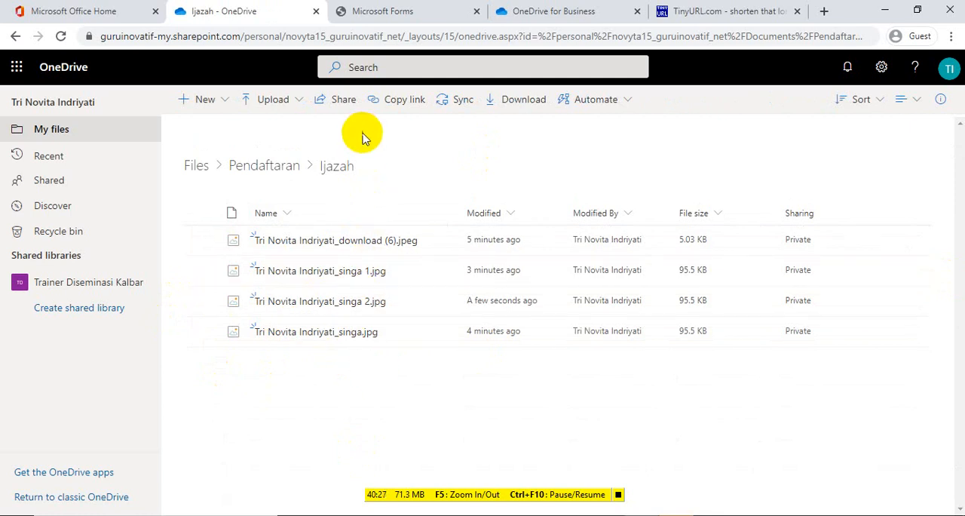
{"action": "left_click", "coordinate": [385, 11]}
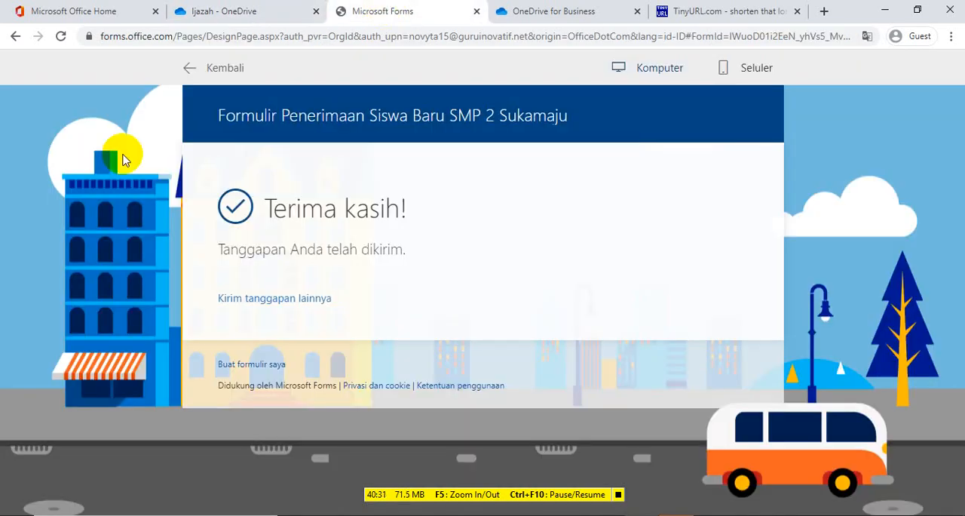